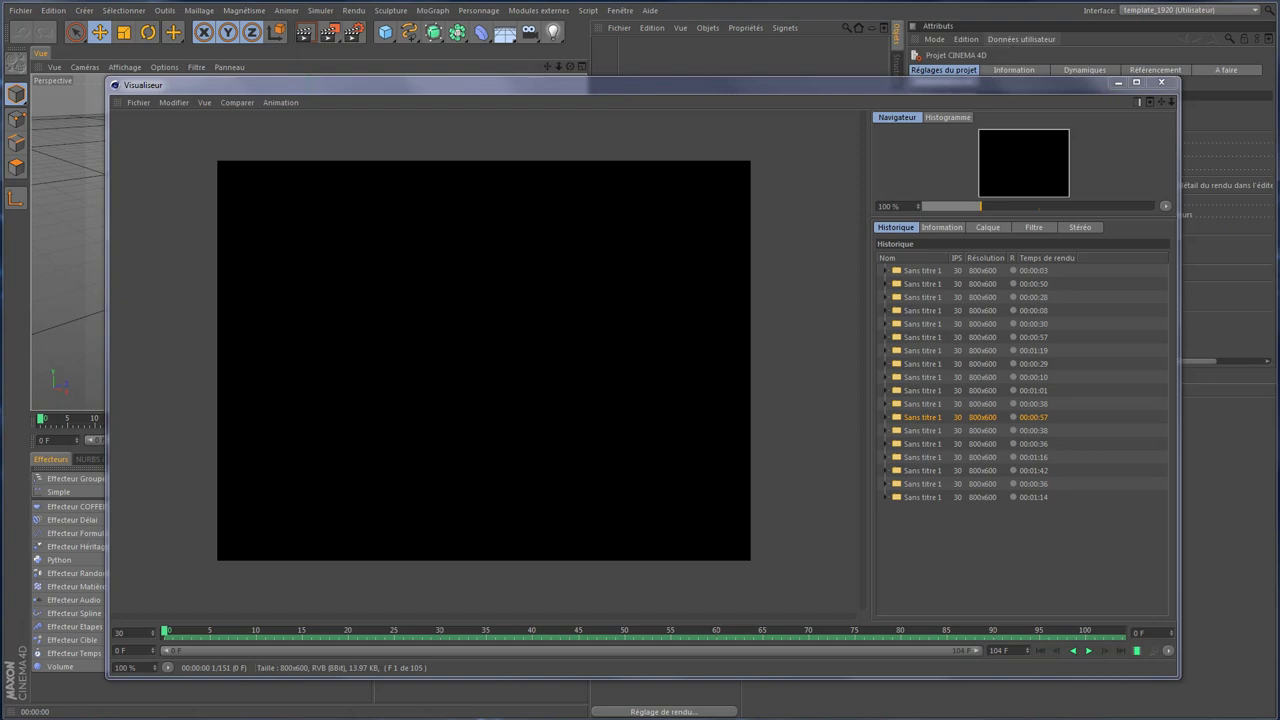
Step: Switch from the Cinema 4D Picture Viewer to the Chrome window on jawset.com
key(alt+Tab)
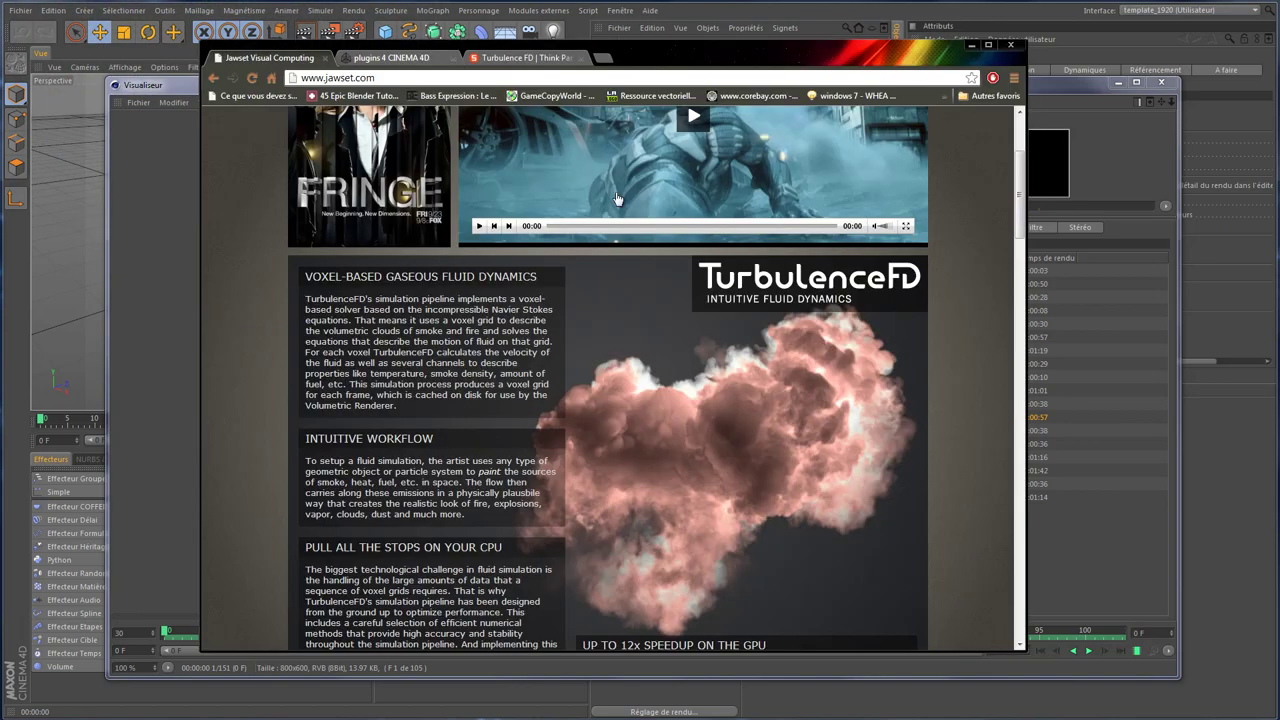
Step: Browse the jawset.com homepage and the BUY store, then reach the TRY free learning editions page
scroll(620, 200, up, 3)
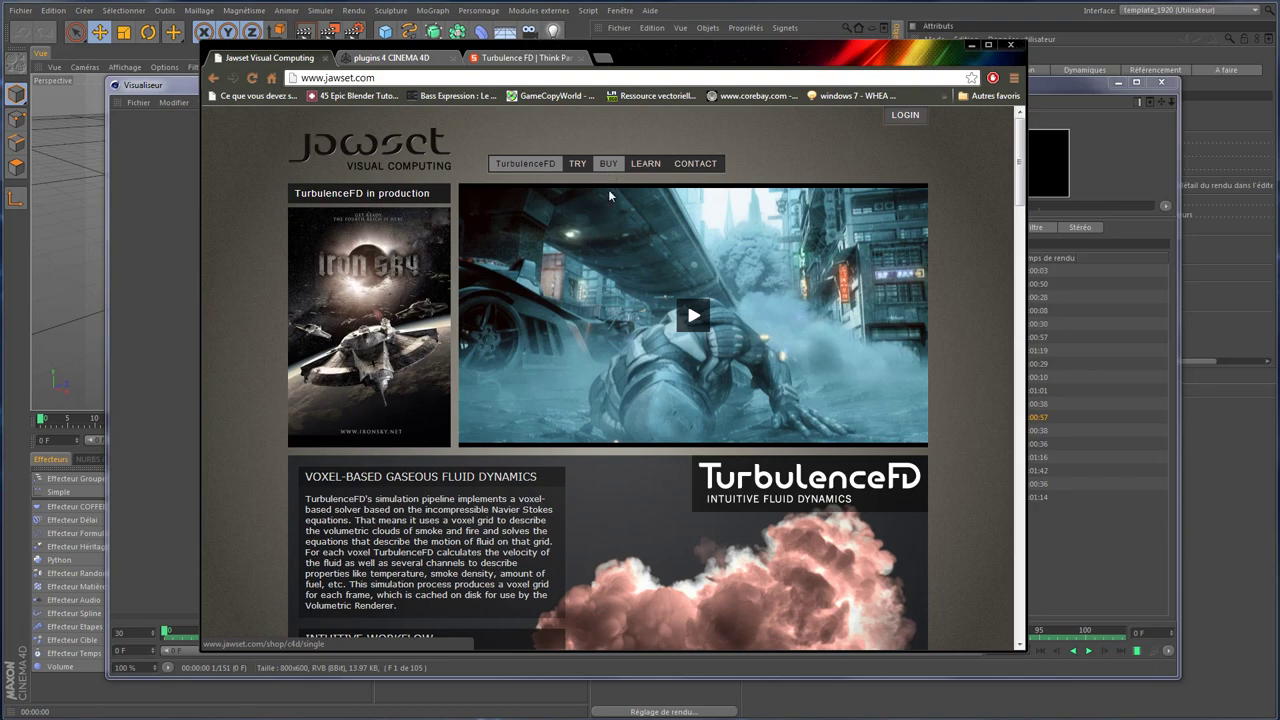
scroll(668, 458, down, 3)
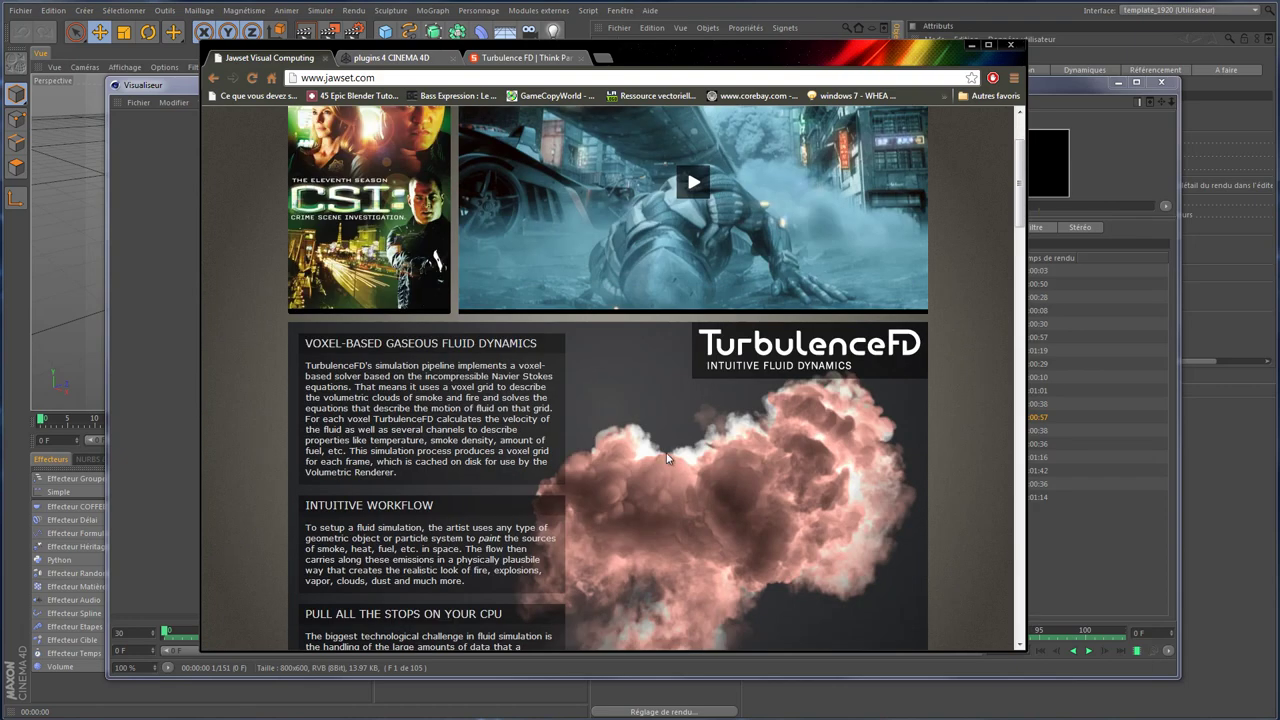
scroll(668, 458, up, 3)
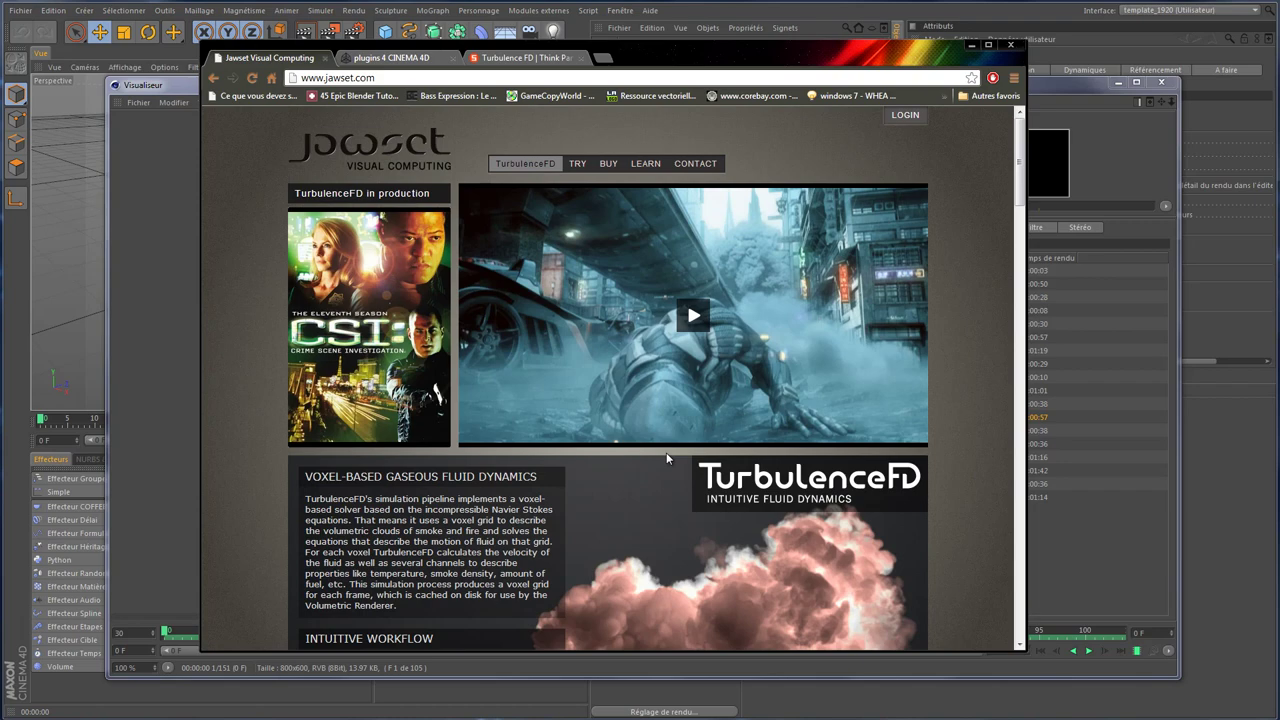
click(608, 164)
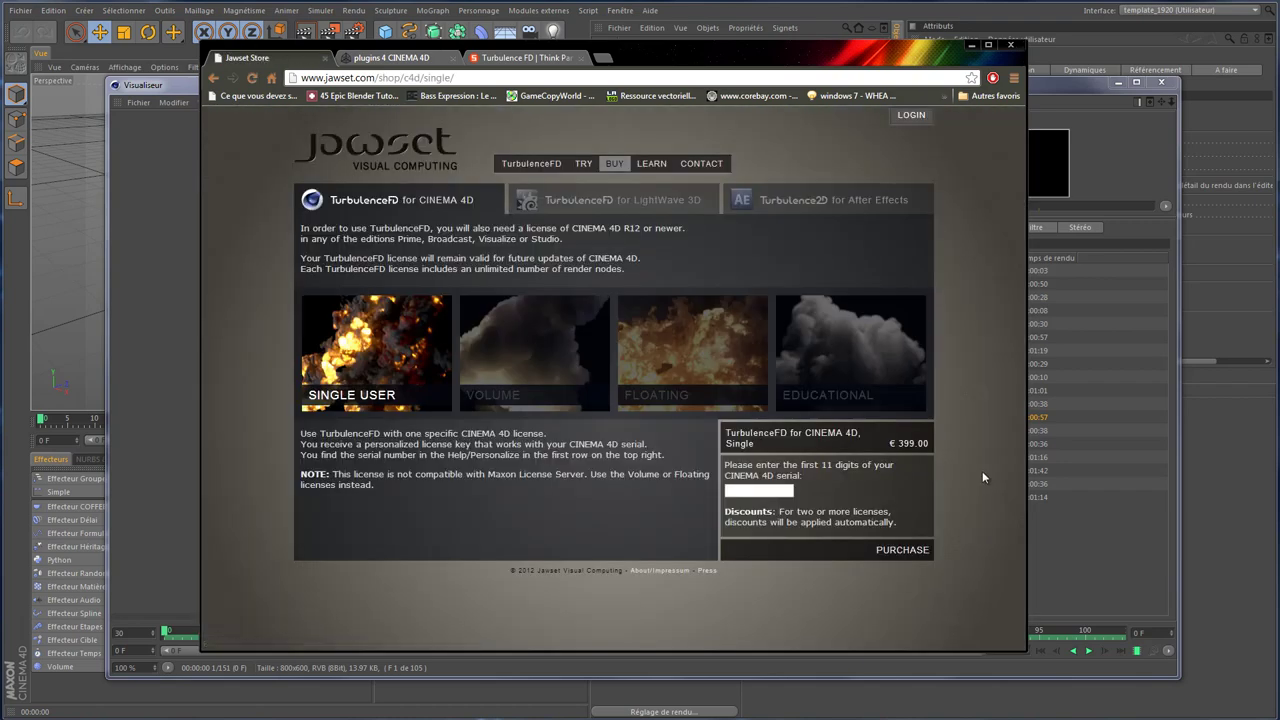
click(584, 166)
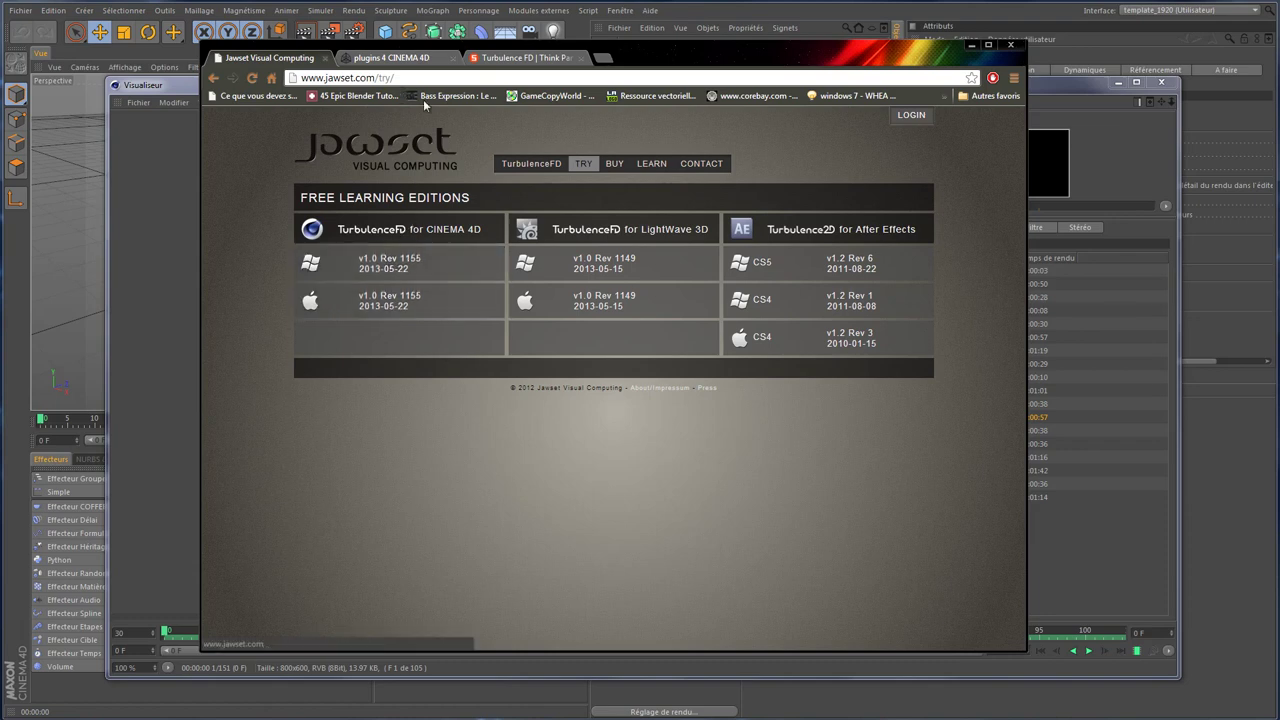
Step: Compare the Jawset download tab with the plugins 4 CINEMA 4D pCache tab, ending on pCache
click(408, 62)
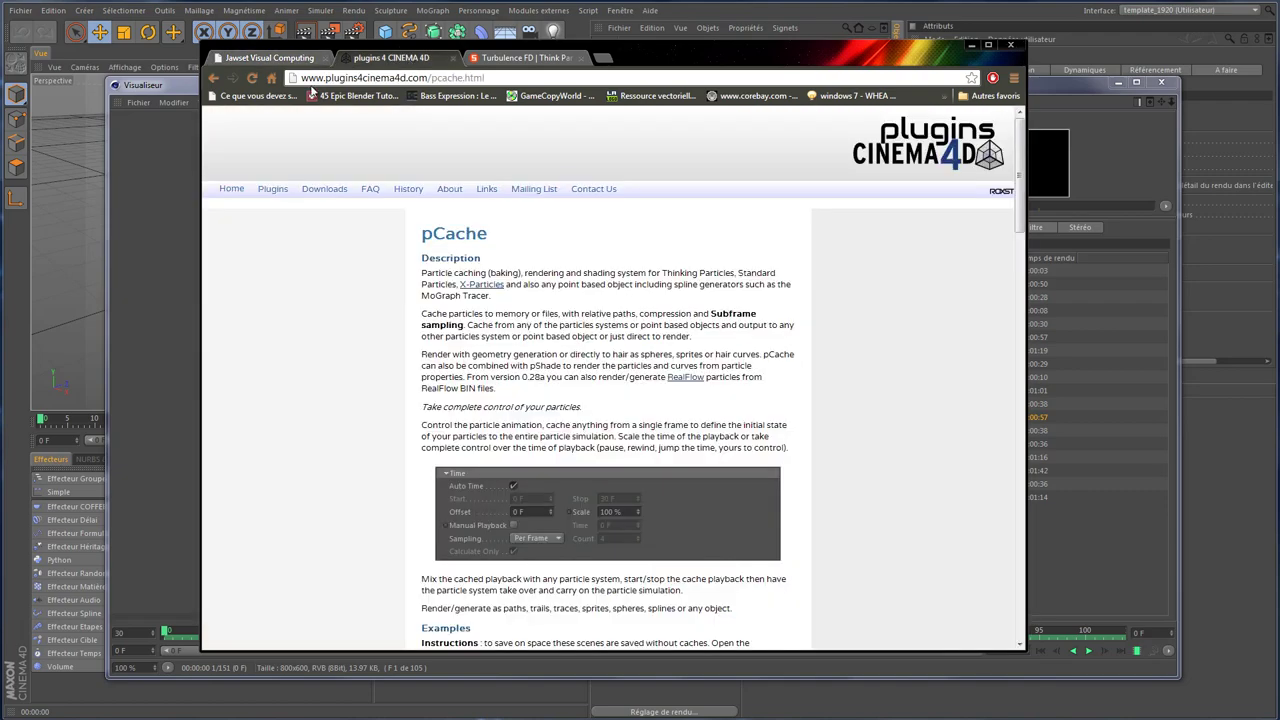
click(268, 57)
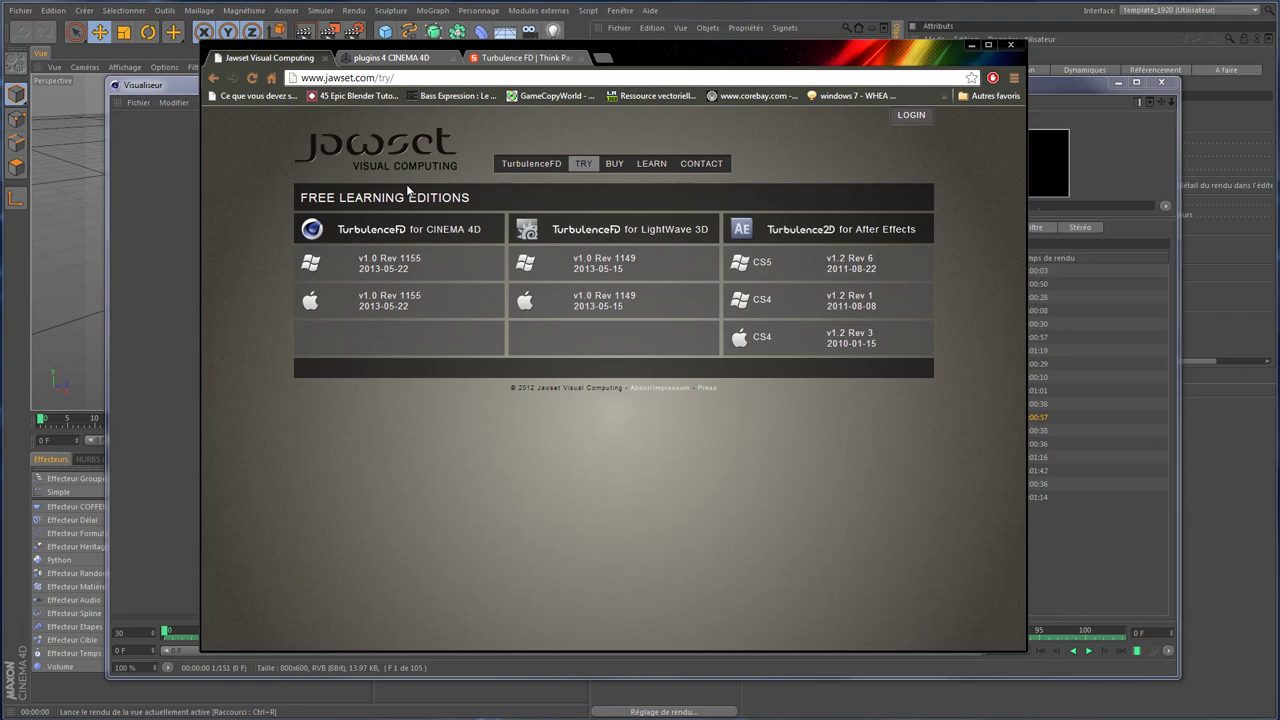
click(403, 59)
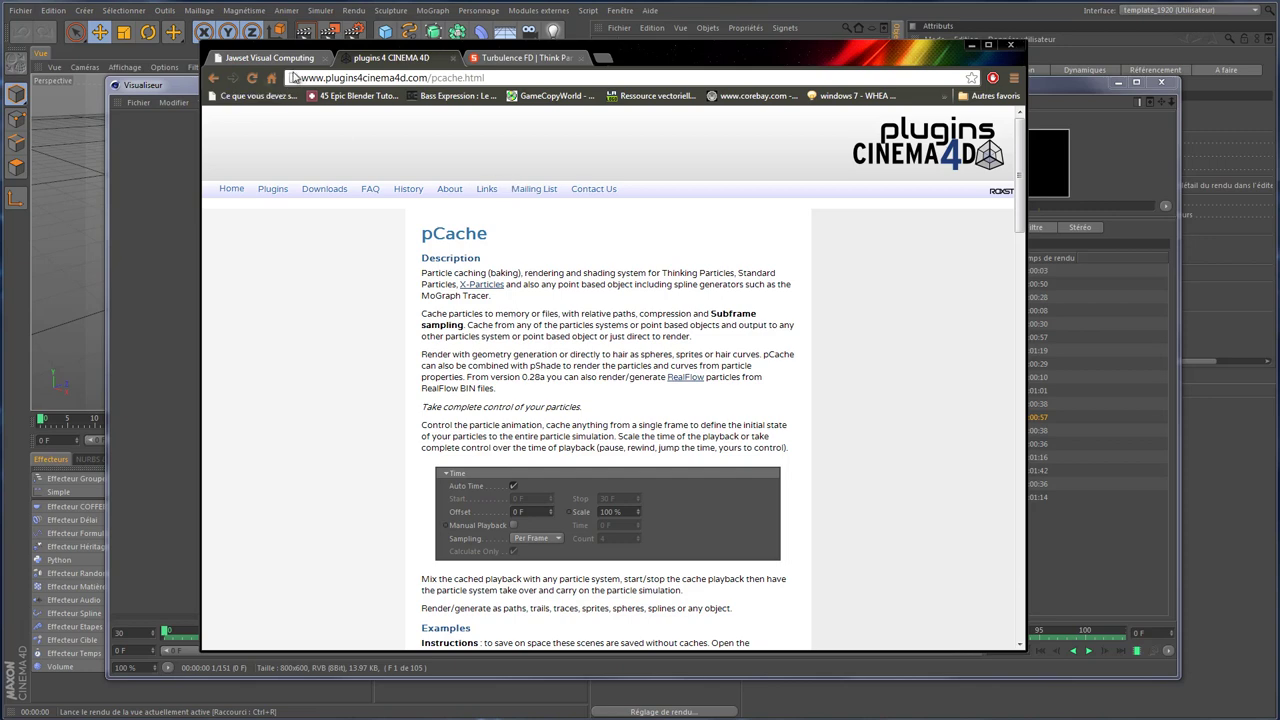
click(290, 58)
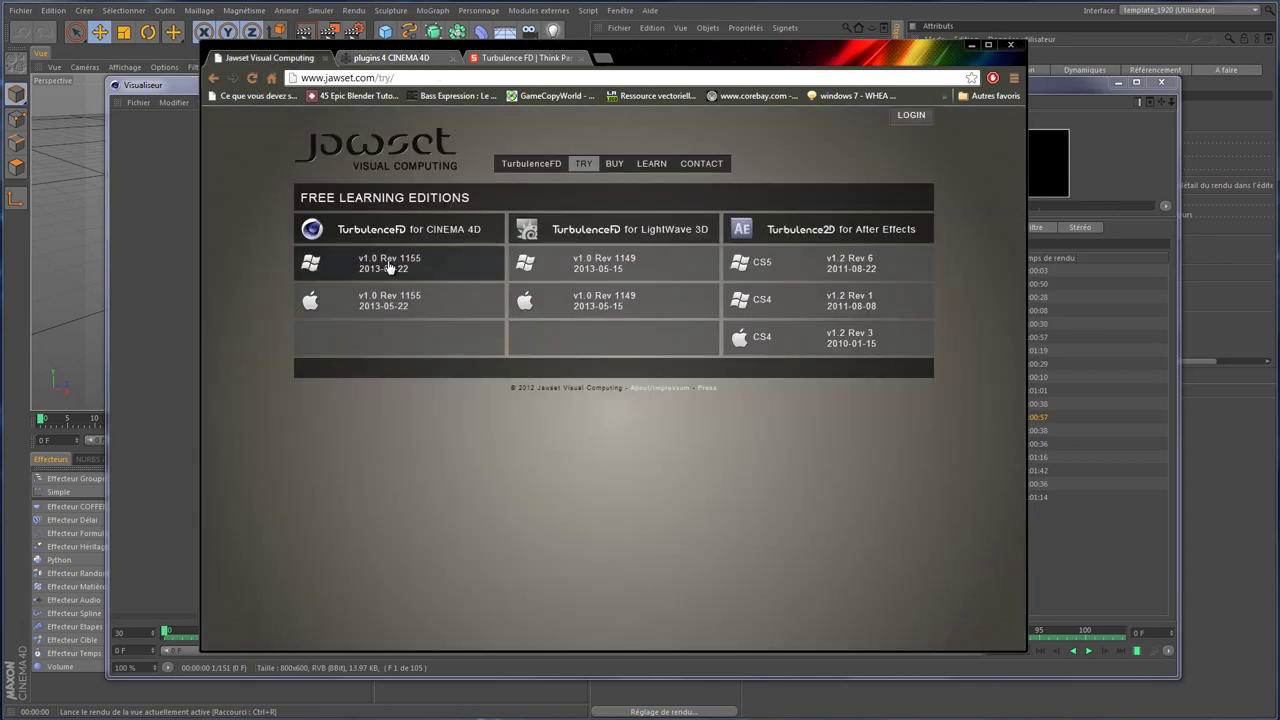
click(390, 58)
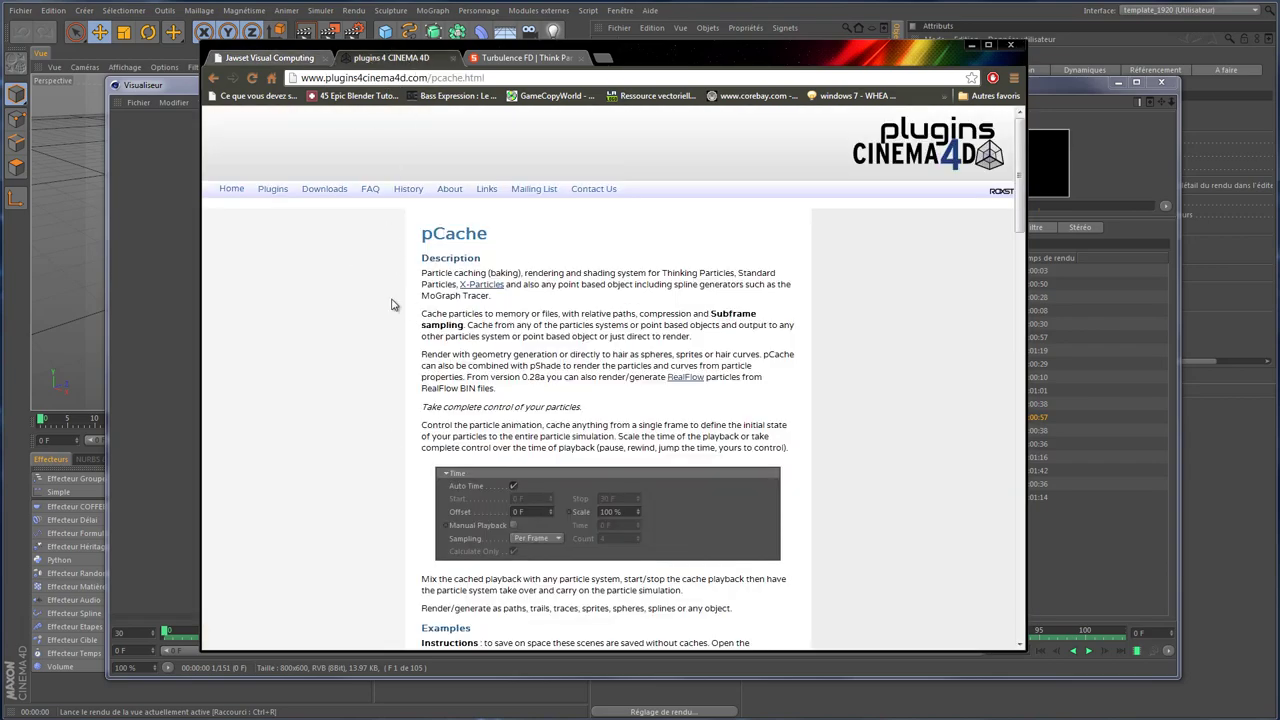
Step: Scroll to the bottom of the pCache page and check the payment amounts, keeping €15.00 EUR
scroll(360, 443, down, 2)
scroll(363, 434, down, 5)
scroll(366, 420, down, 5)
scroll(529, 503, down, 5)
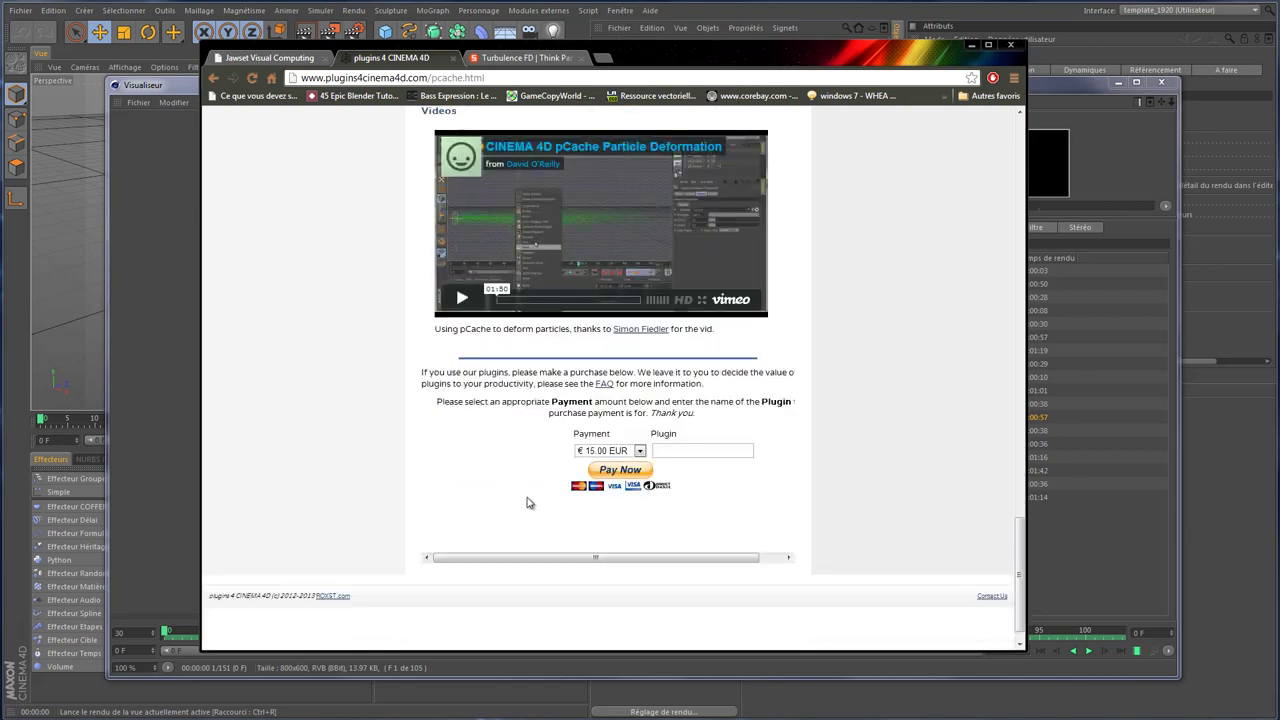
click(640, 452)
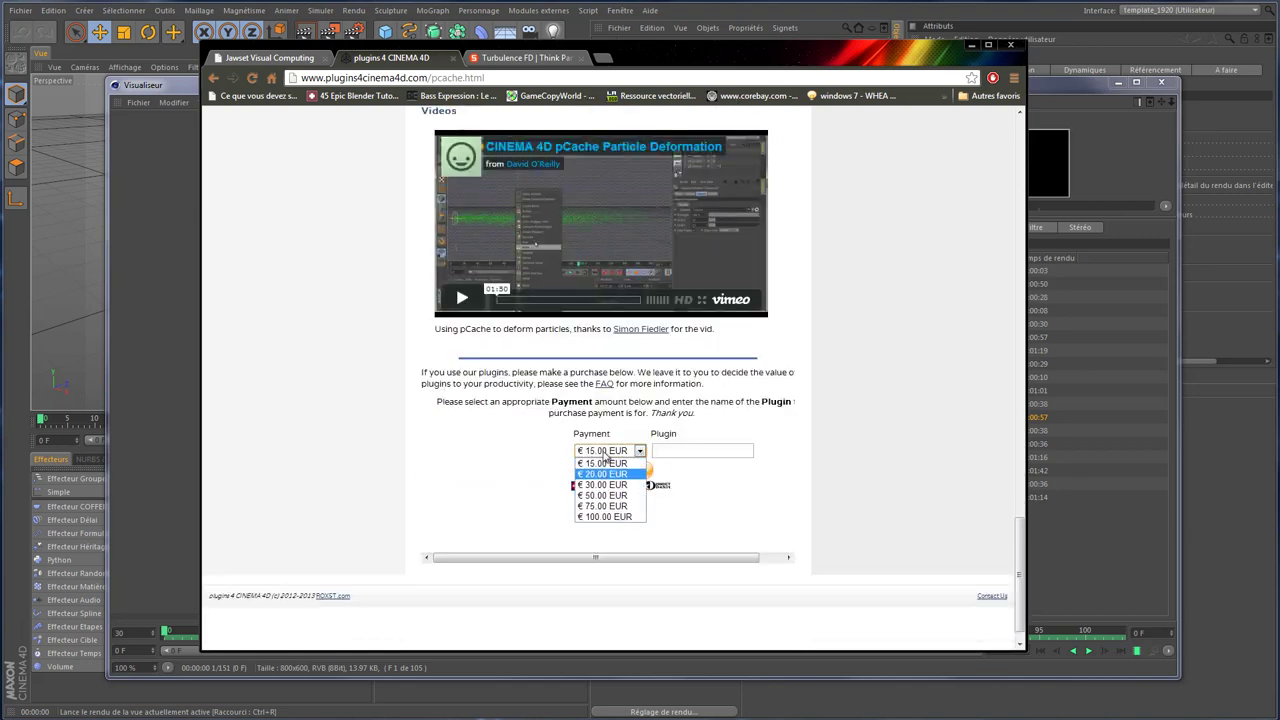
click(463, 455)
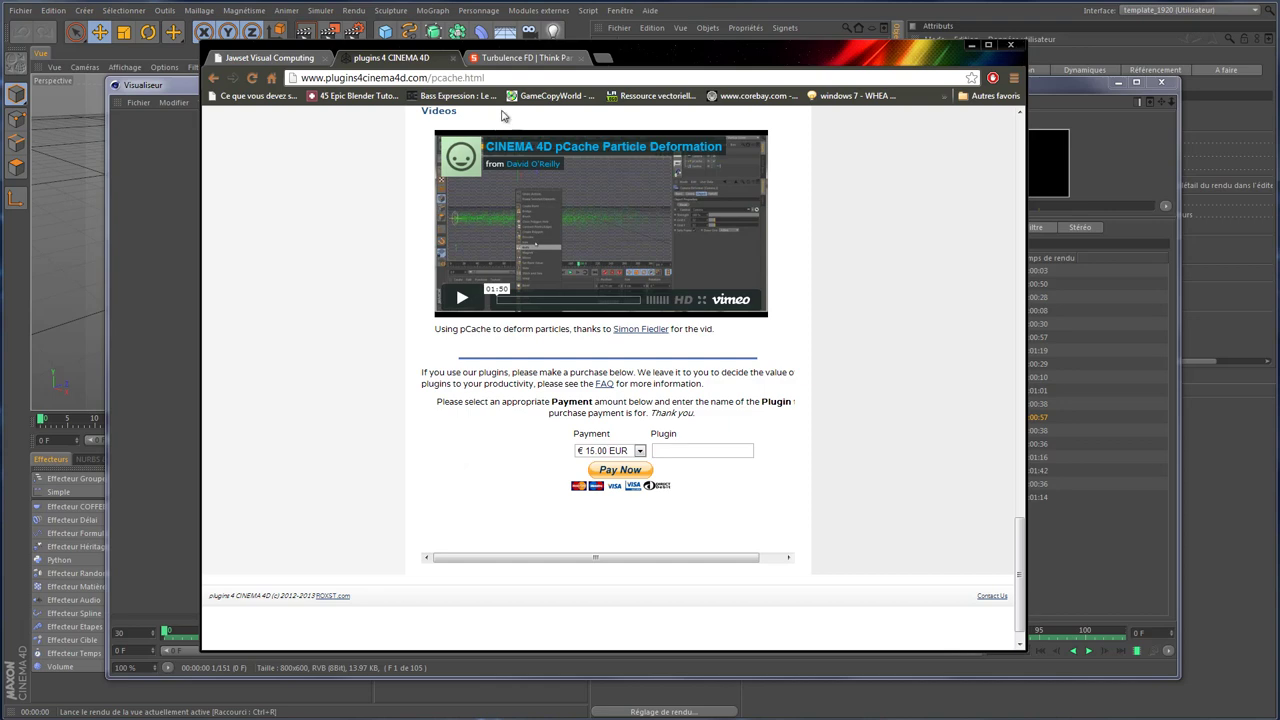
Step: Switch to the Turbulence FD | Think Particle tab and scroll to its Tutorial 1/2 and 2/2 posts
click(547, 58)
scroll(440, 266, up, 5)
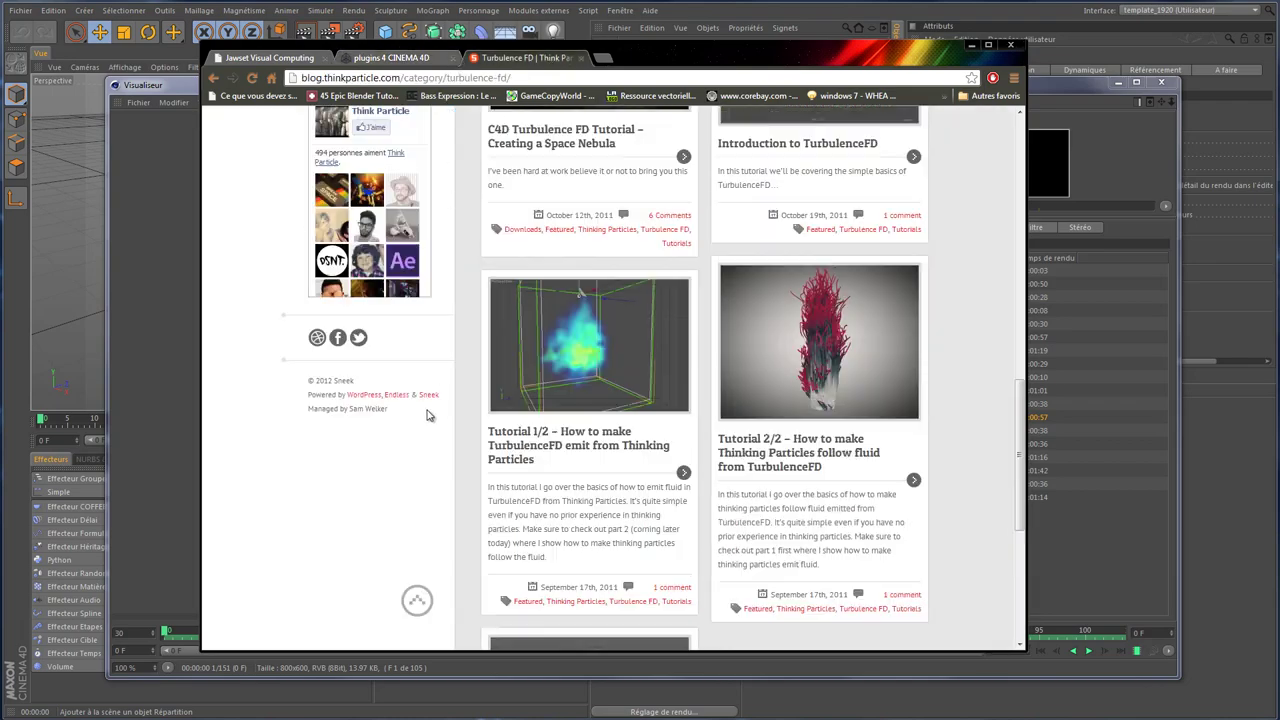
scroll(430, 415, up, 5)
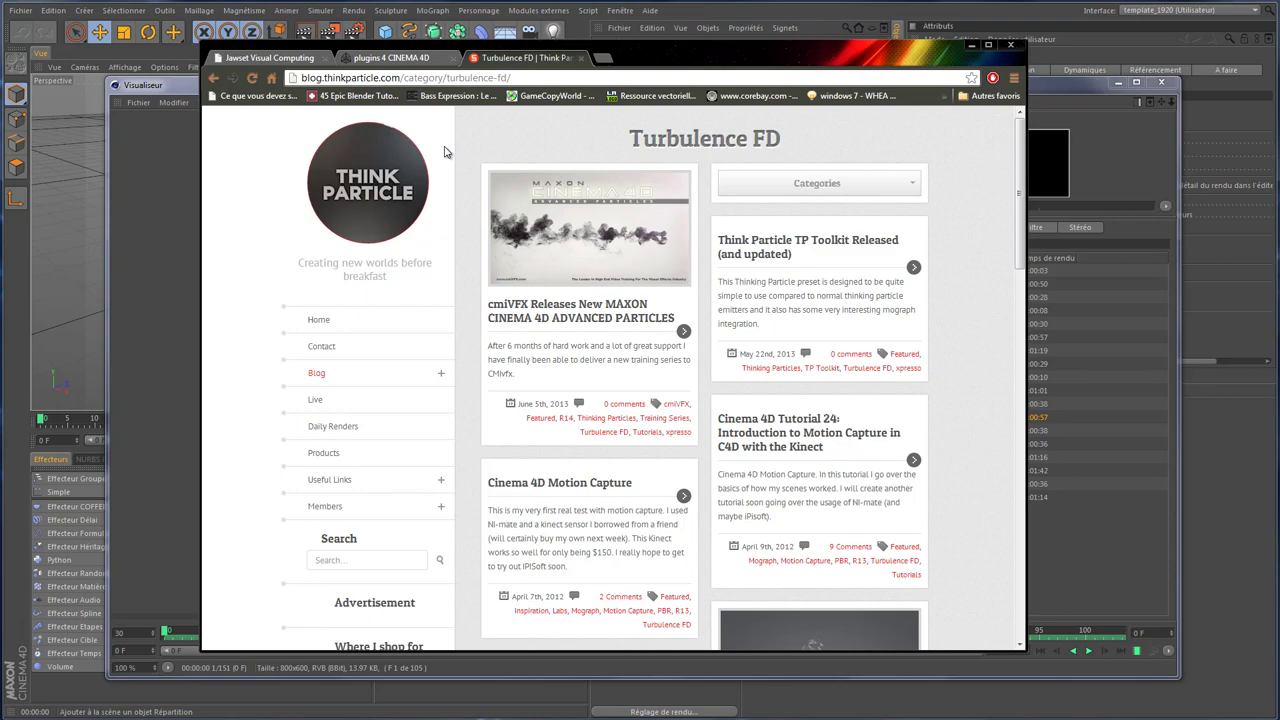
scroll(700, 350, down, 5)
scroll(760, 400, down, 2)
scroll(785, 413, down, 3)
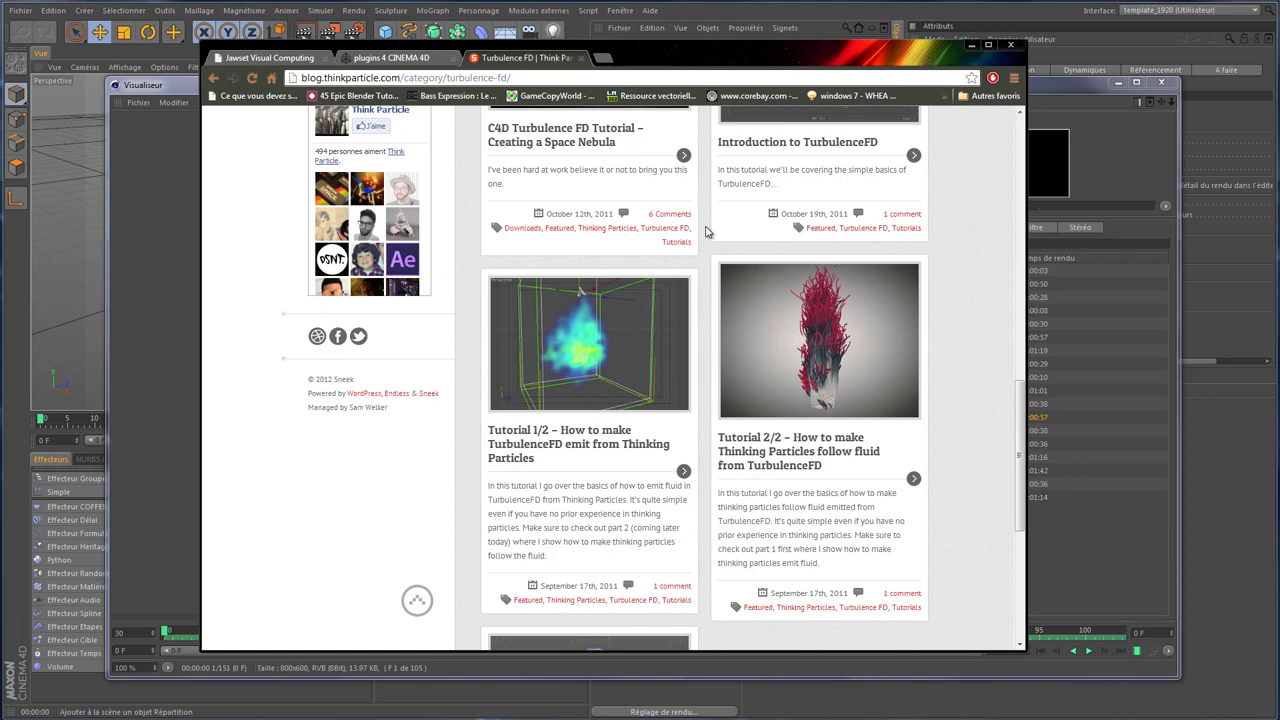
Step: Return to Cinema 4D, replay the rendered particle animation in the Picture Viewer, then hide it
click(973, 47)
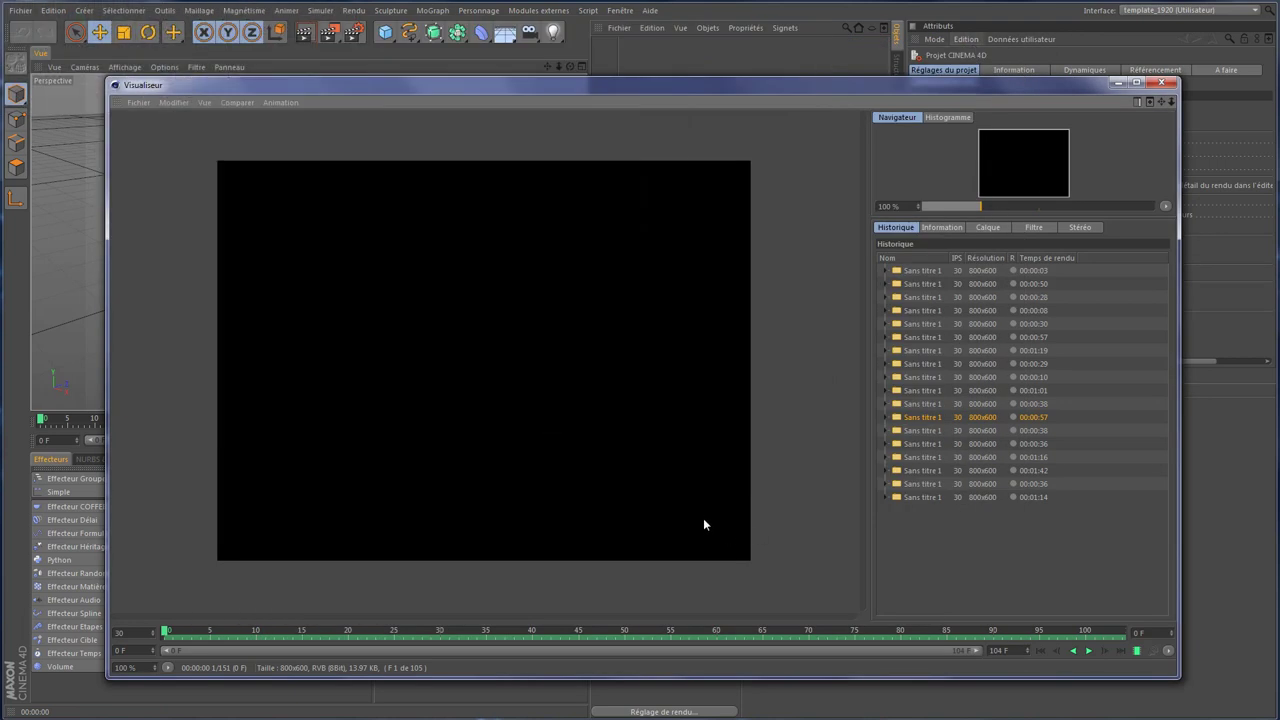
click(174, 630)
click(1088, 650)
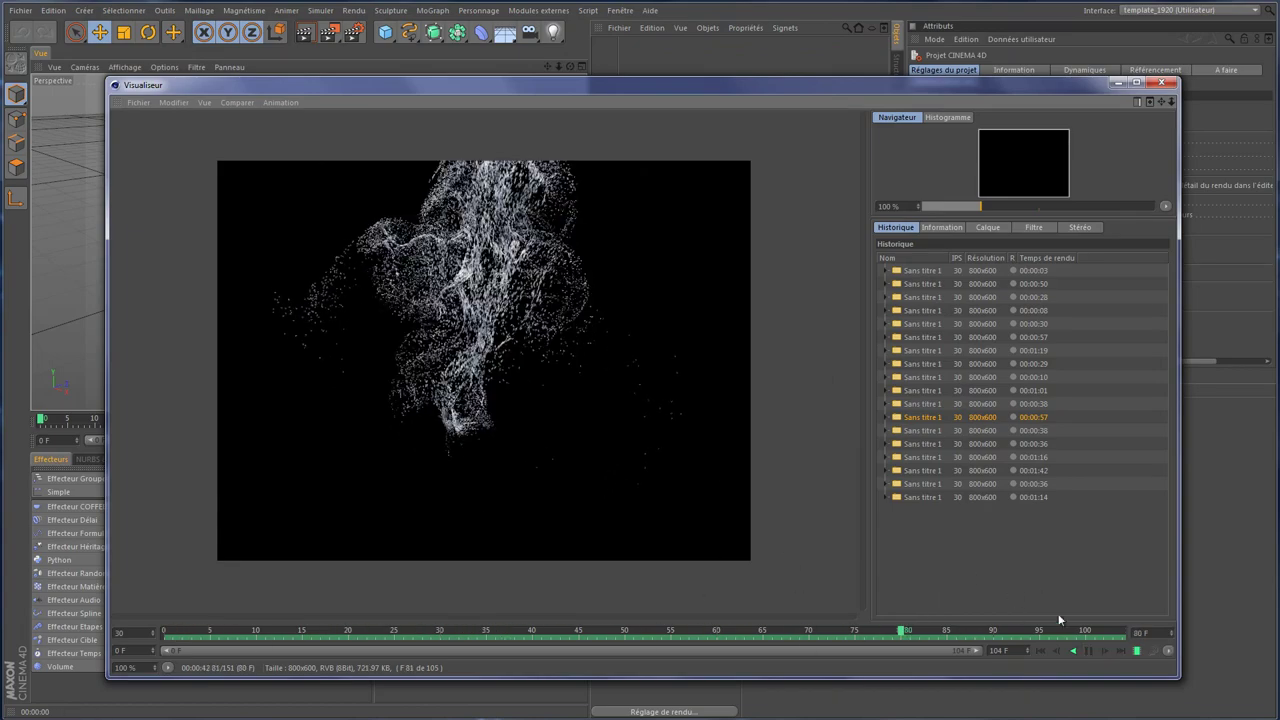
click(1090, 651)
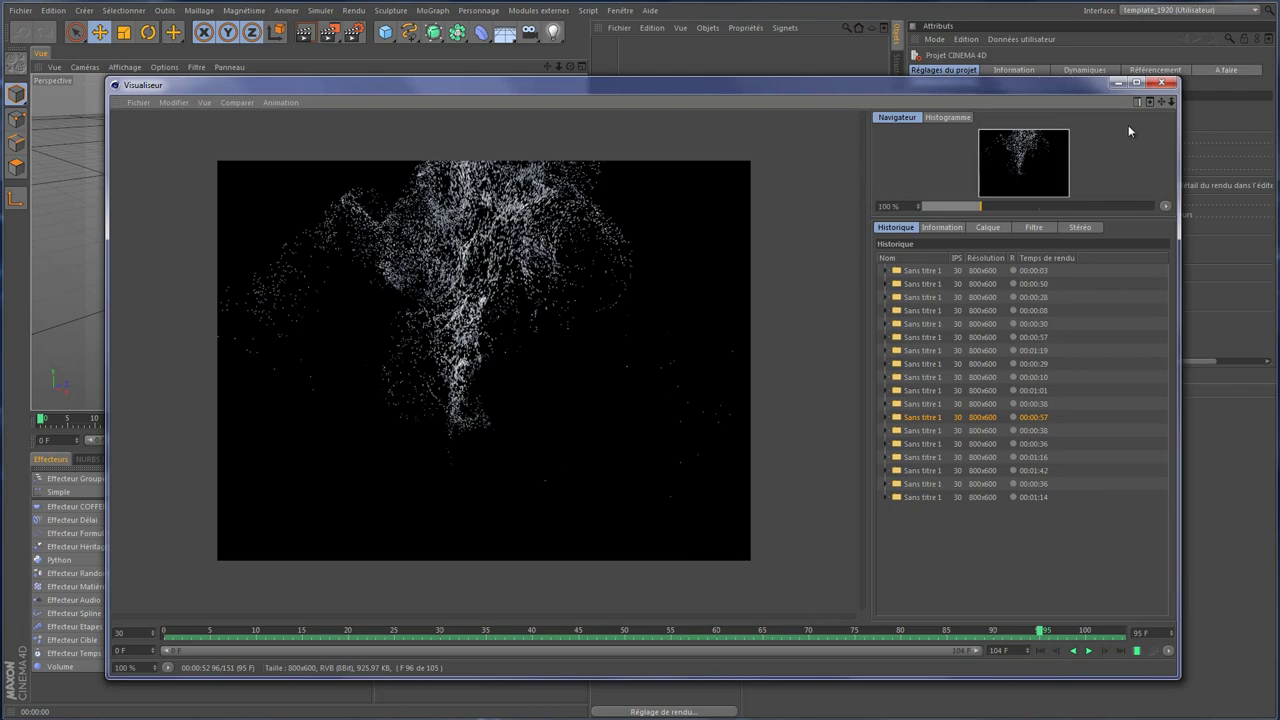
click(1120, 85)
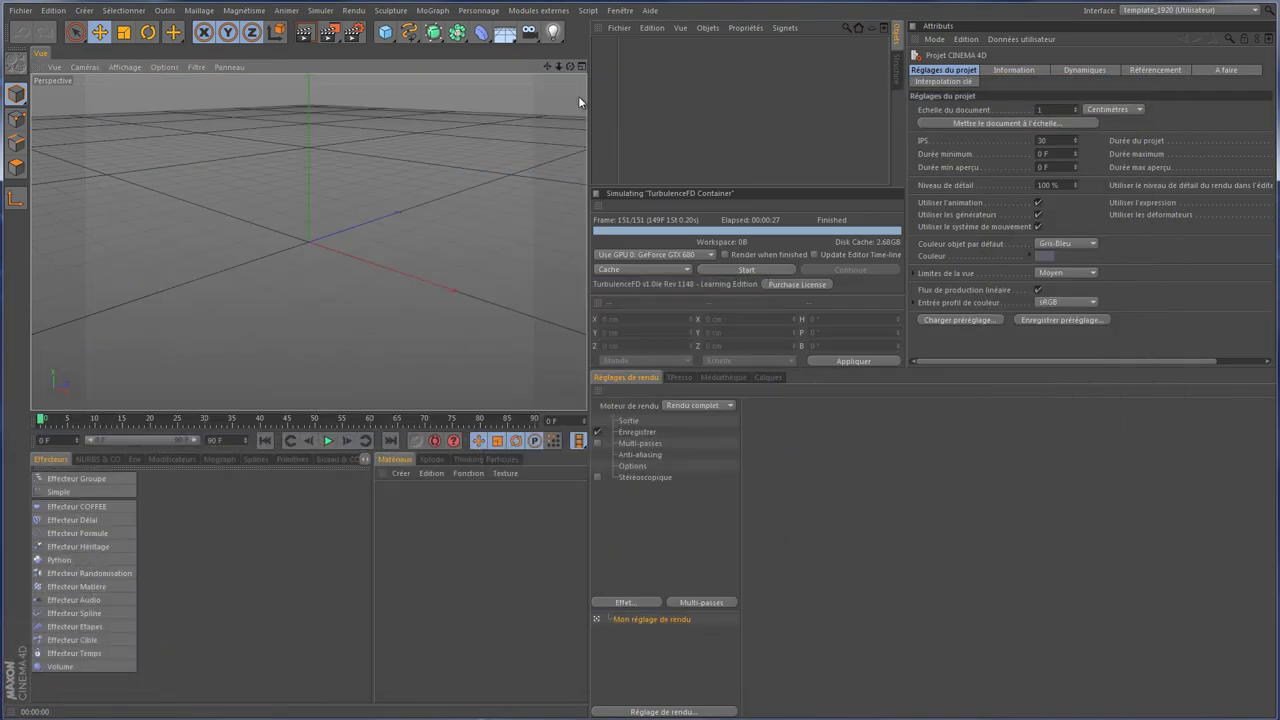
Step: Close the TurbulenceFD simulation panel, enlarge the object list, and show the TurbulenceFD plugin commands
click(596, 193)
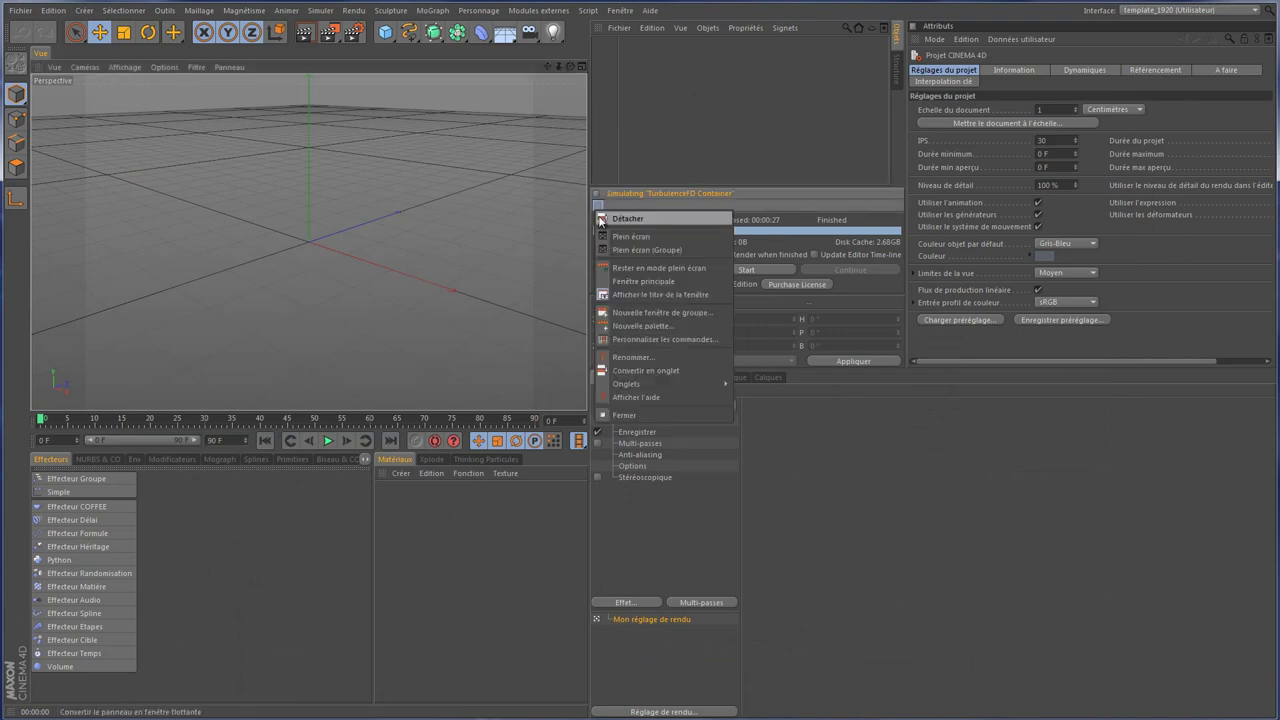
click(645, 416)
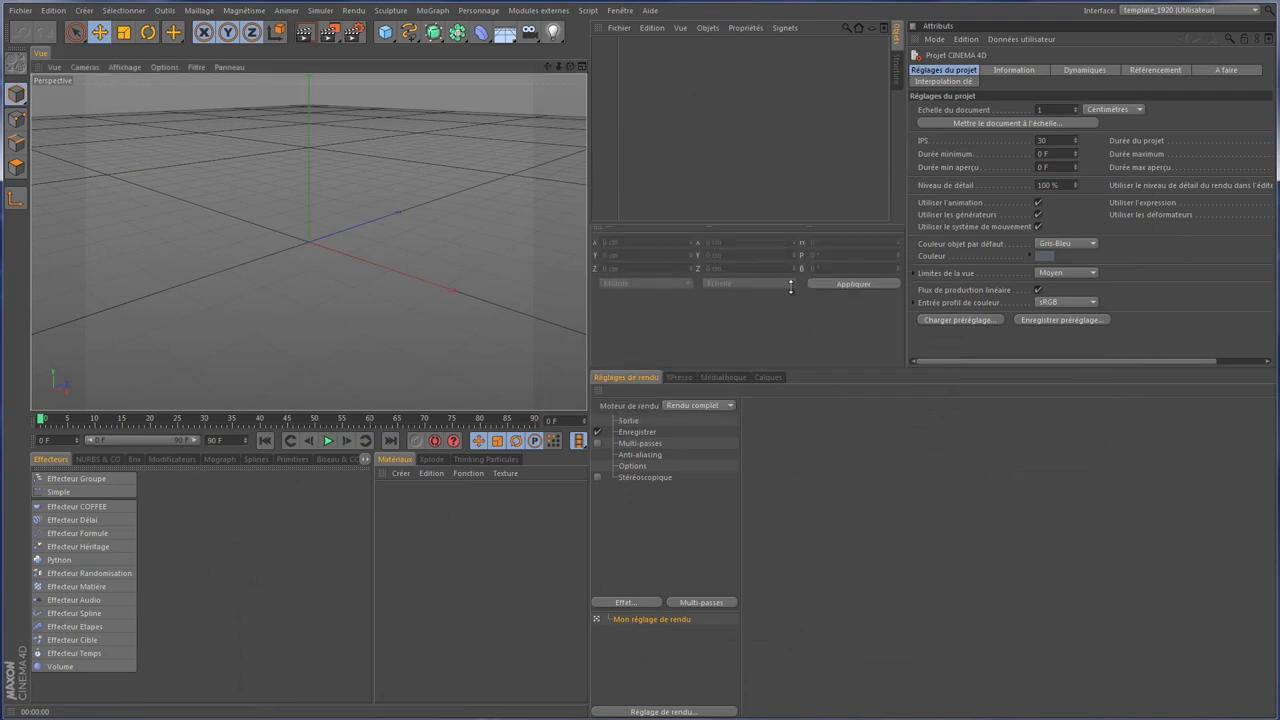
drag(796, 193, 792, 295)
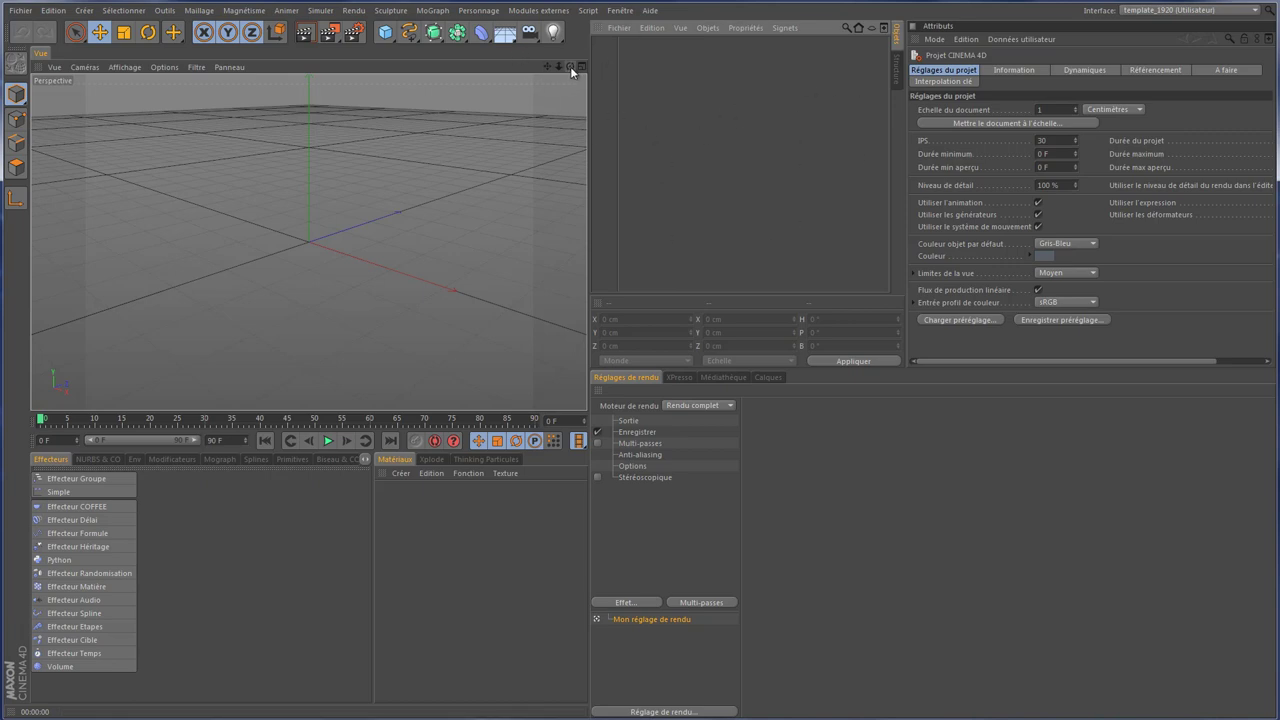
drag(570, 66, 586, 273)
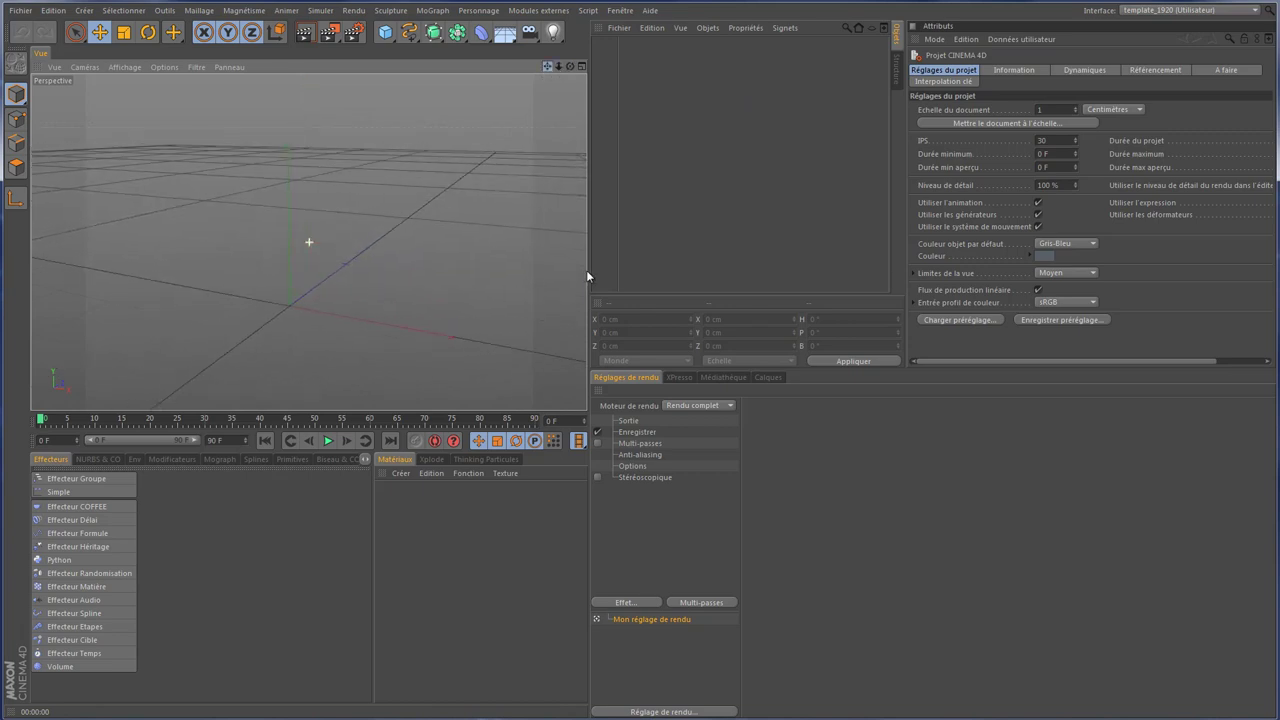
click(545, 11)
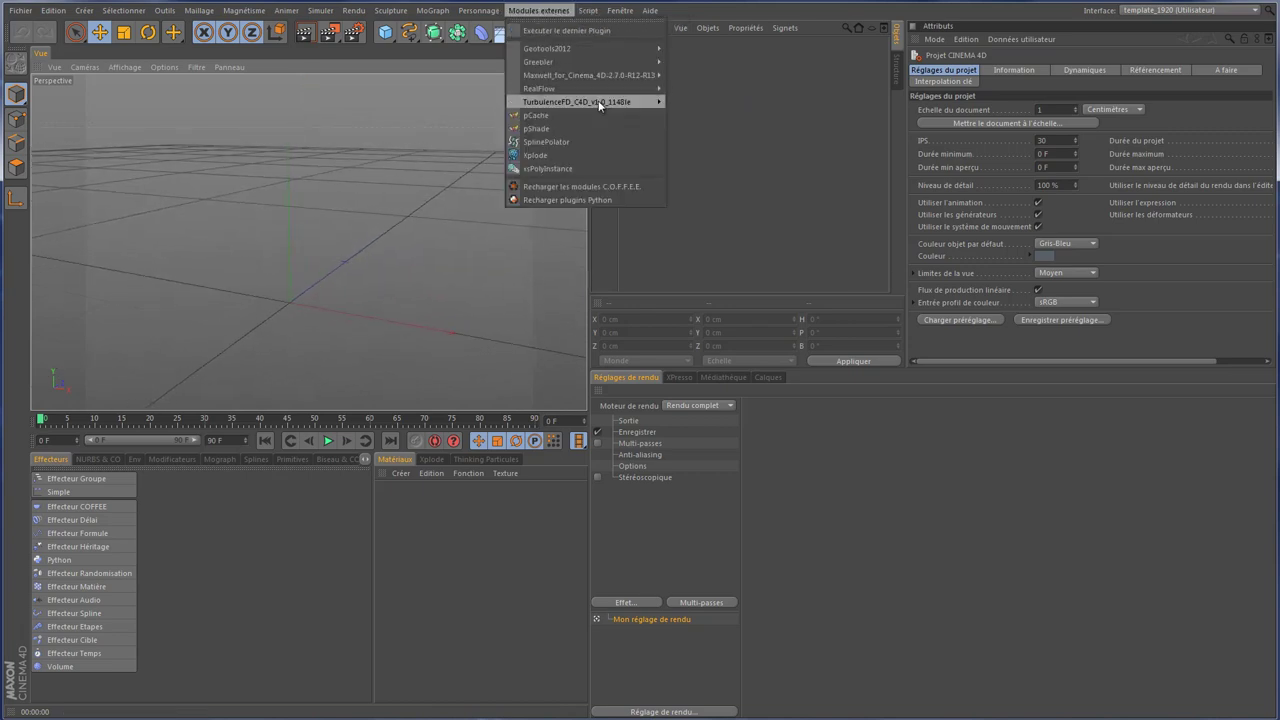
mouse_move(577, 102)
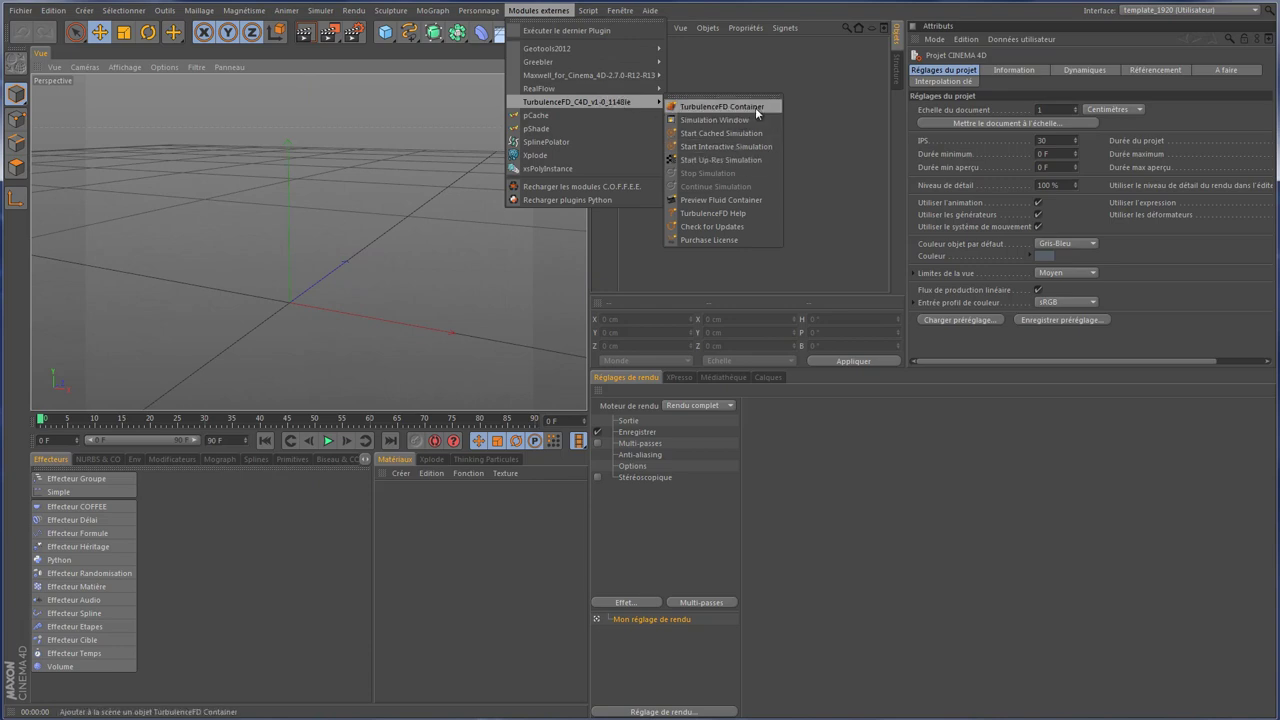
Step: Add a TurbulenceFD Container to the scene and frame it in the viewport
click(759, 110)
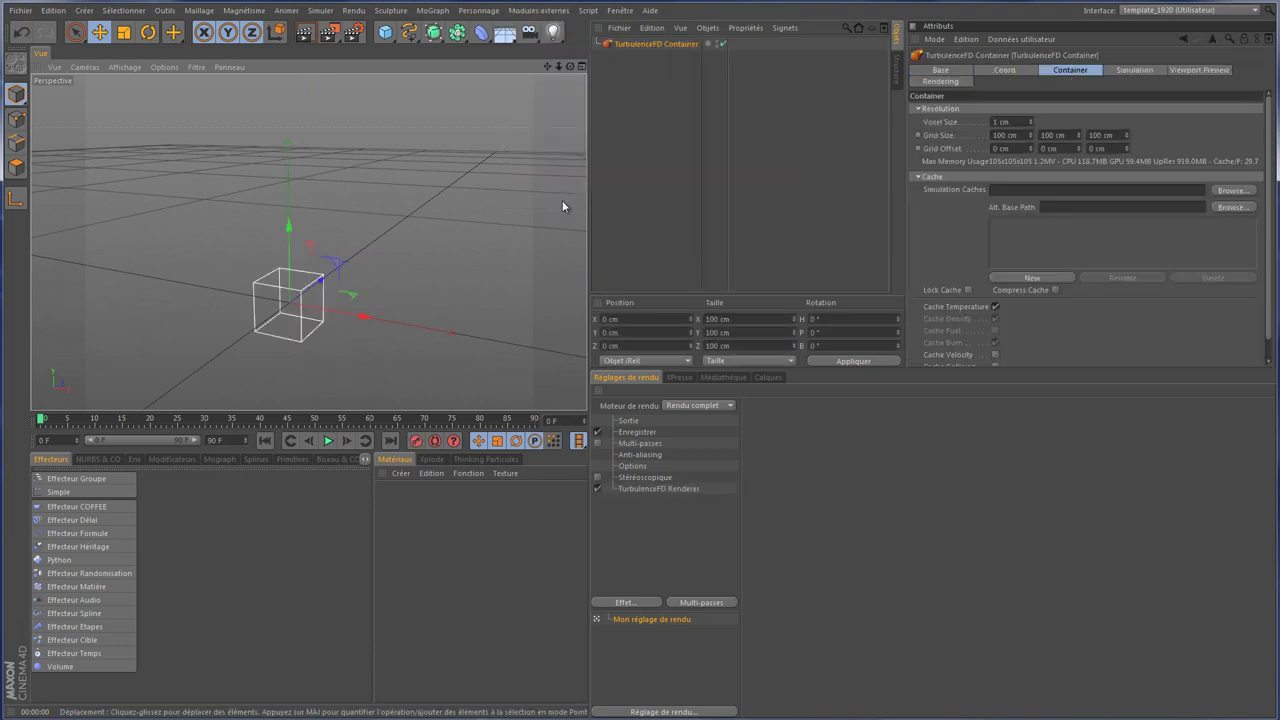
drag(566, 70, 587, 270)
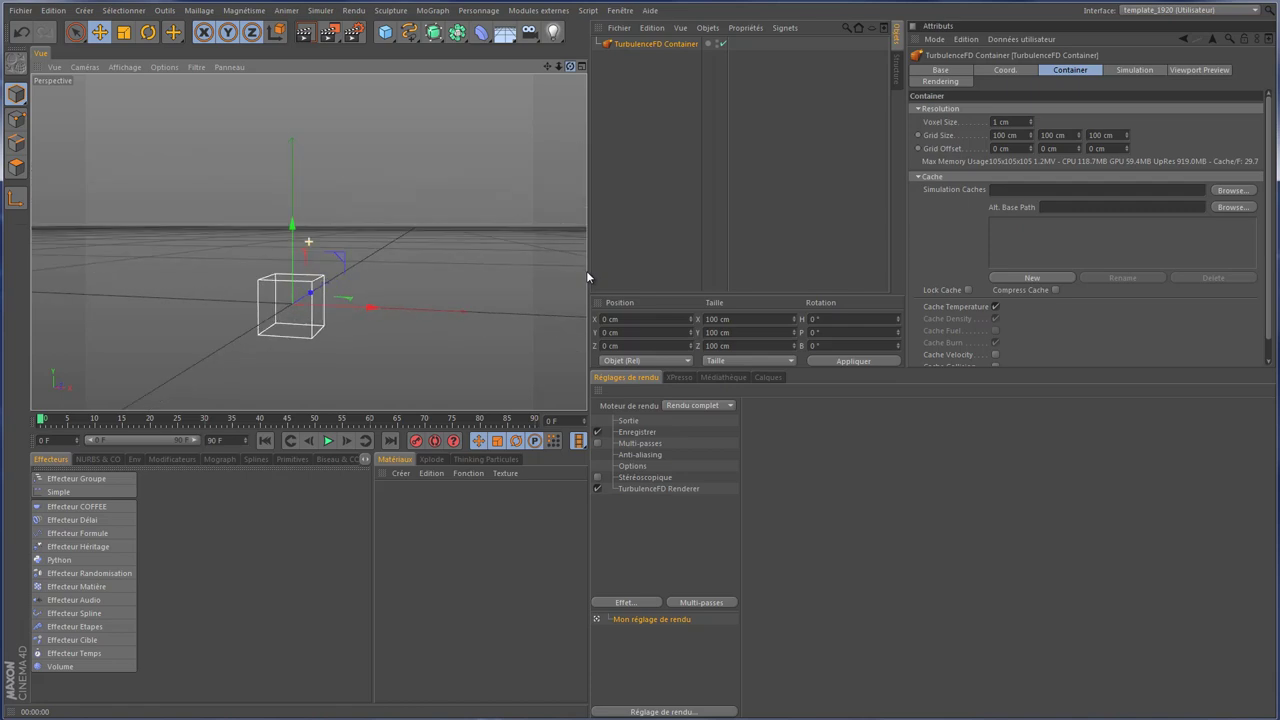
drag(546, 65, 586, 269)
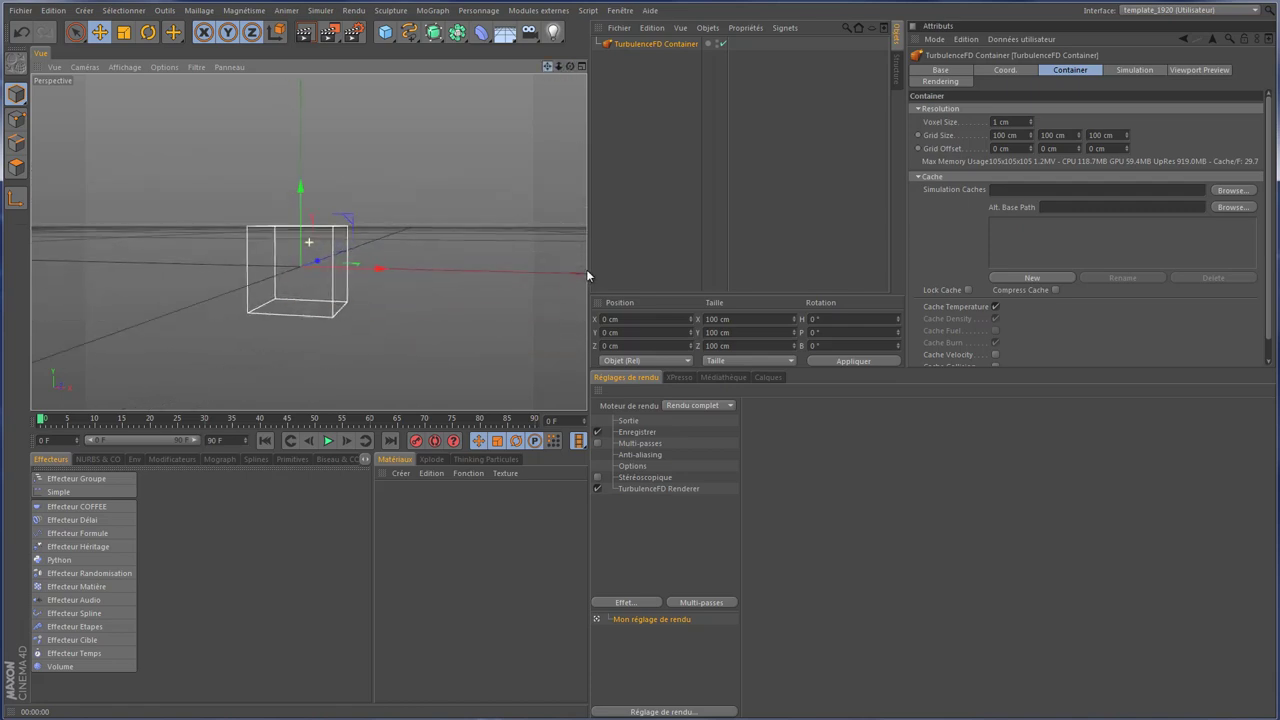
drag(559, 70, 586, 270)
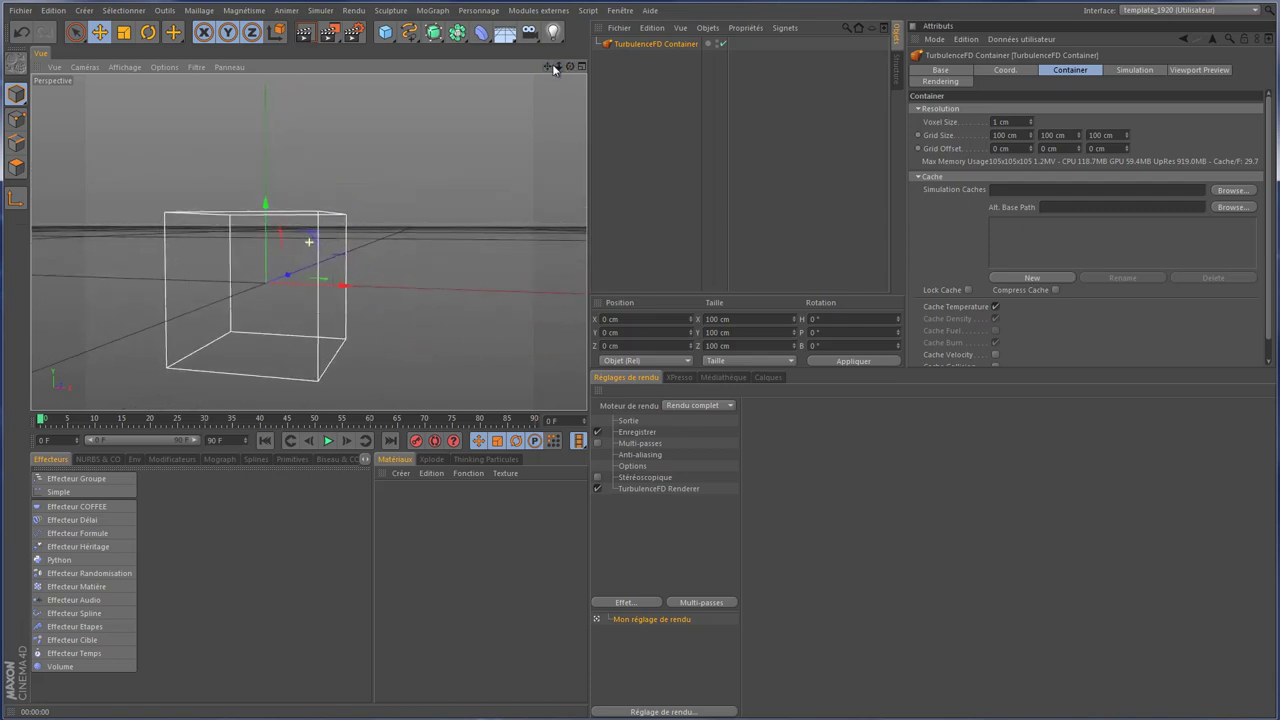
Step: Set the container's Y grid size to 150 cm and raise it to about 50 cm in Y
click(1072, 134)
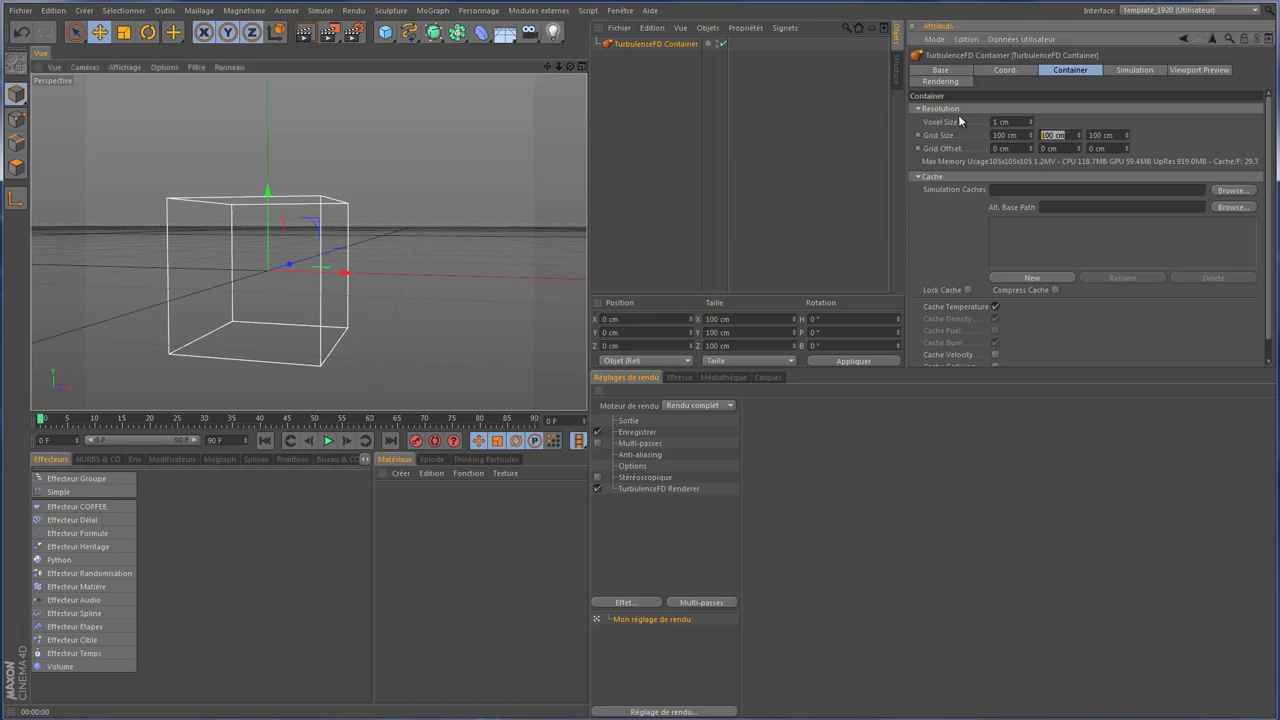
text(150)
key(Return)
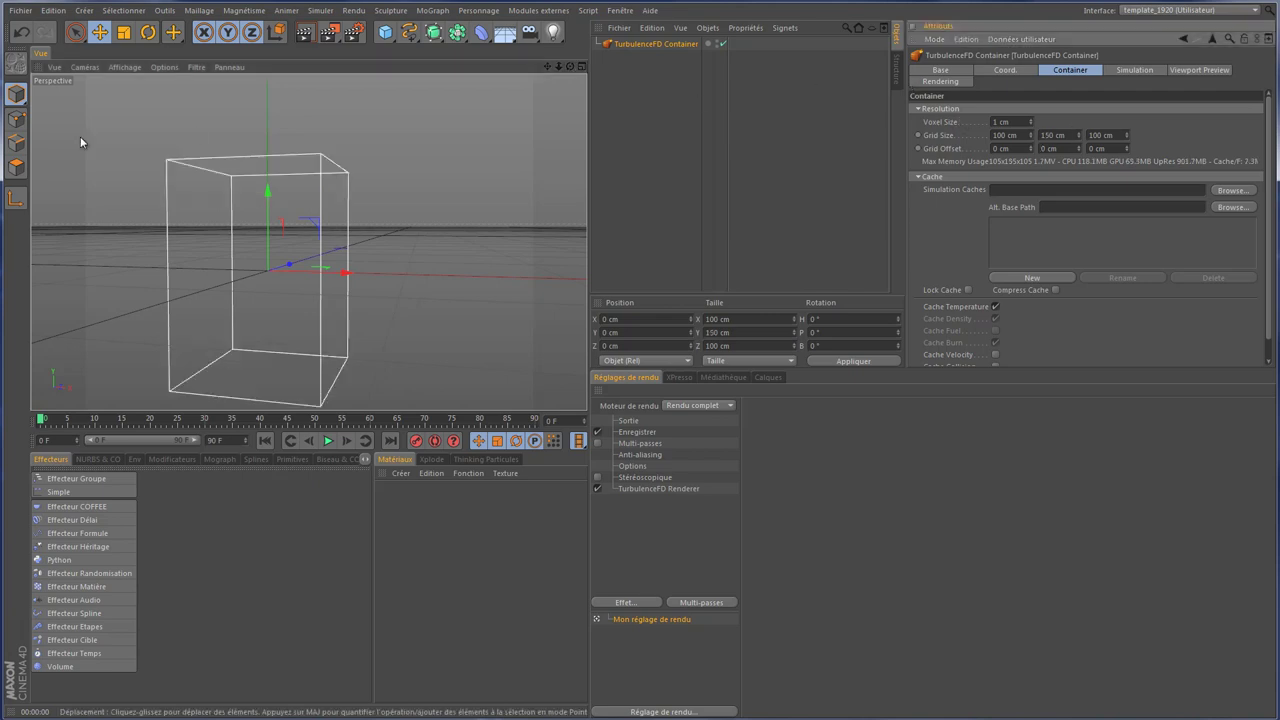
drag(266, 193, 263, 113)
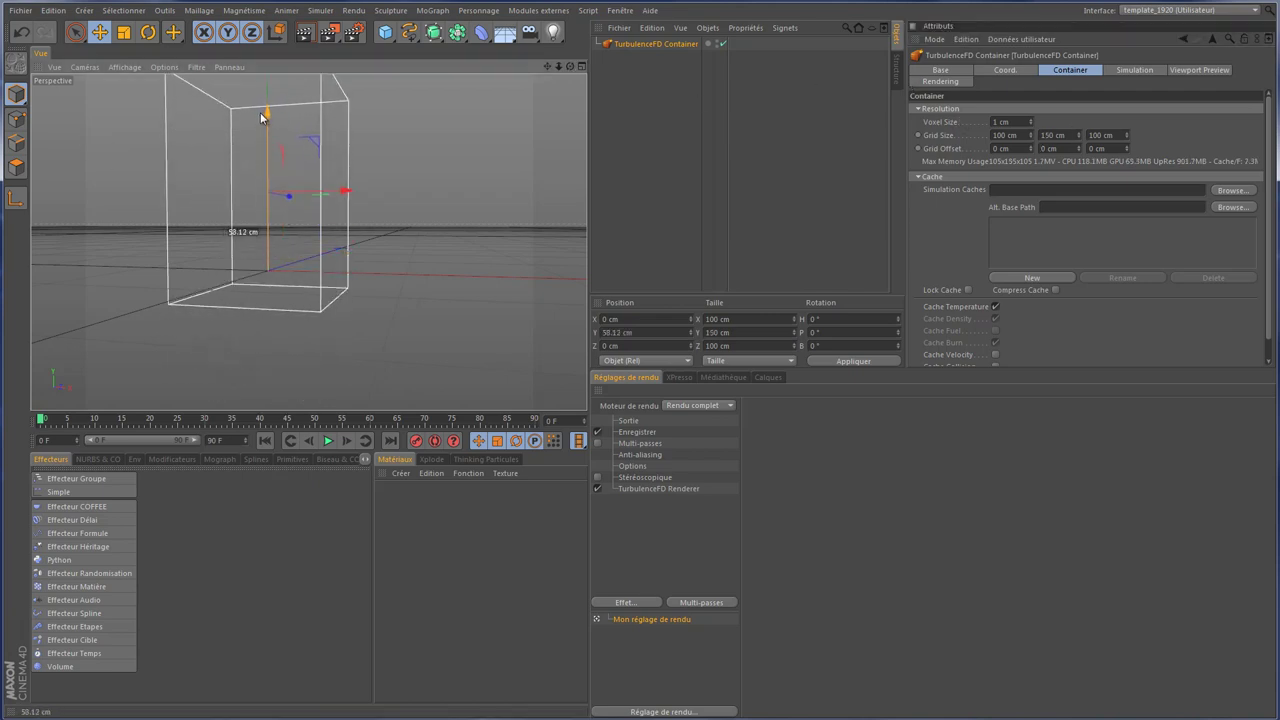
Step: Add a Sphère primitive with a 10 cm radius and frame it inside the container
click(385, 32)
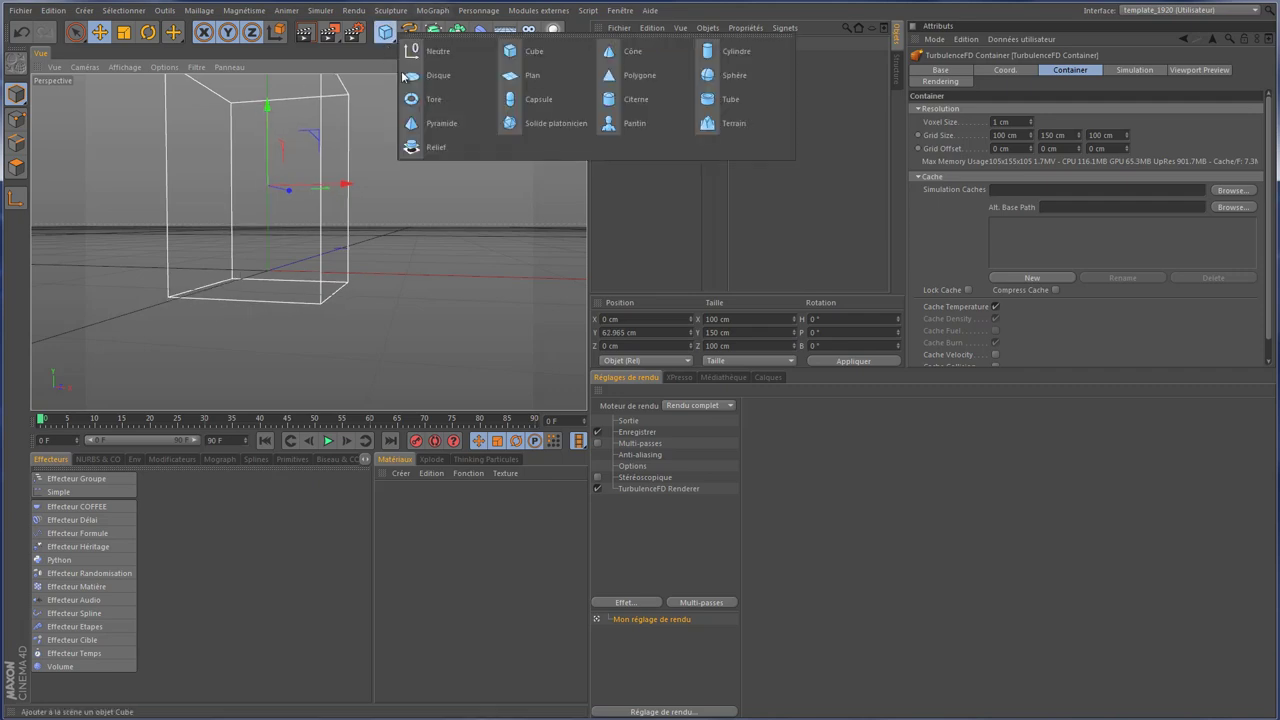
click(734, 75)
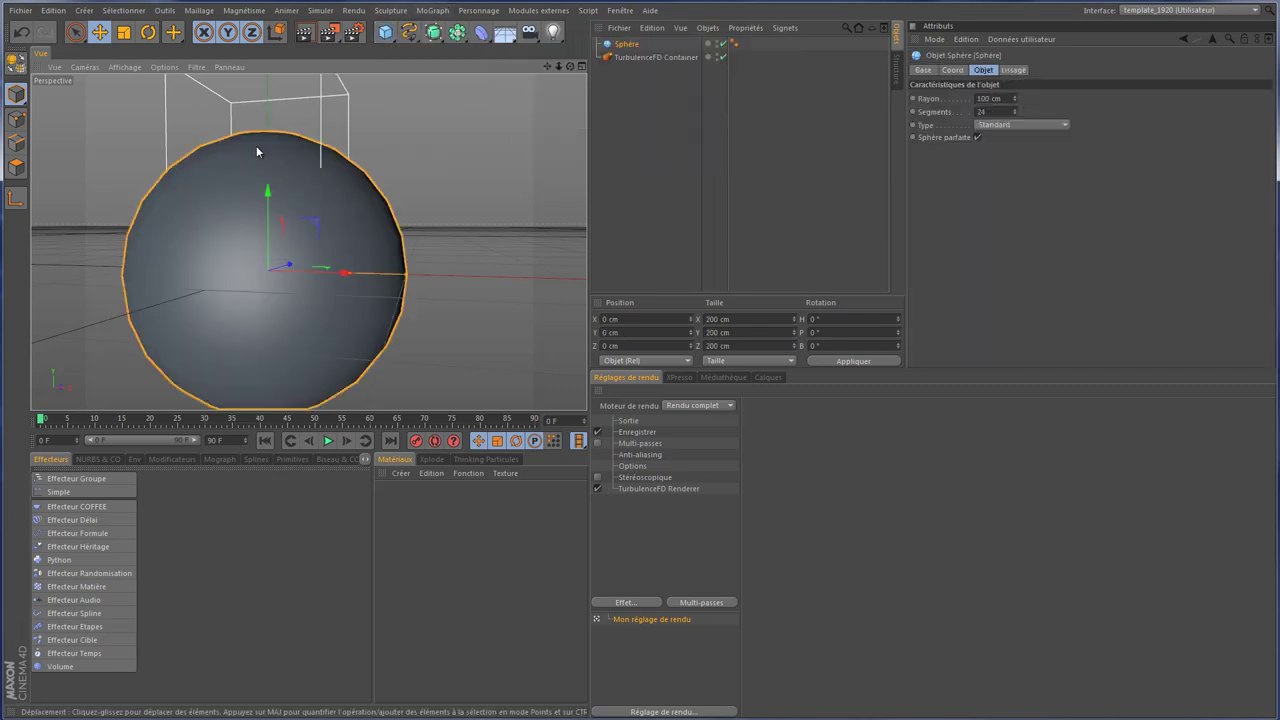
click(1005, 97)
text(20)
key(Return)
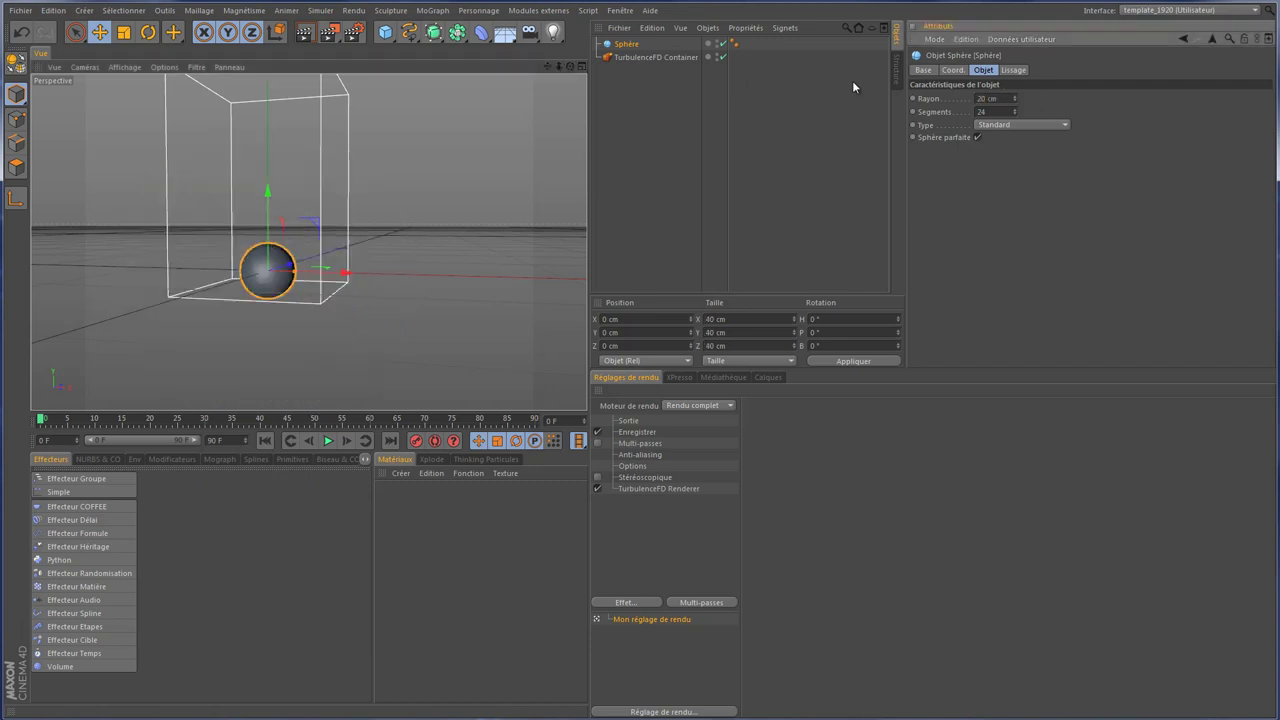
text(10)
key(Return)
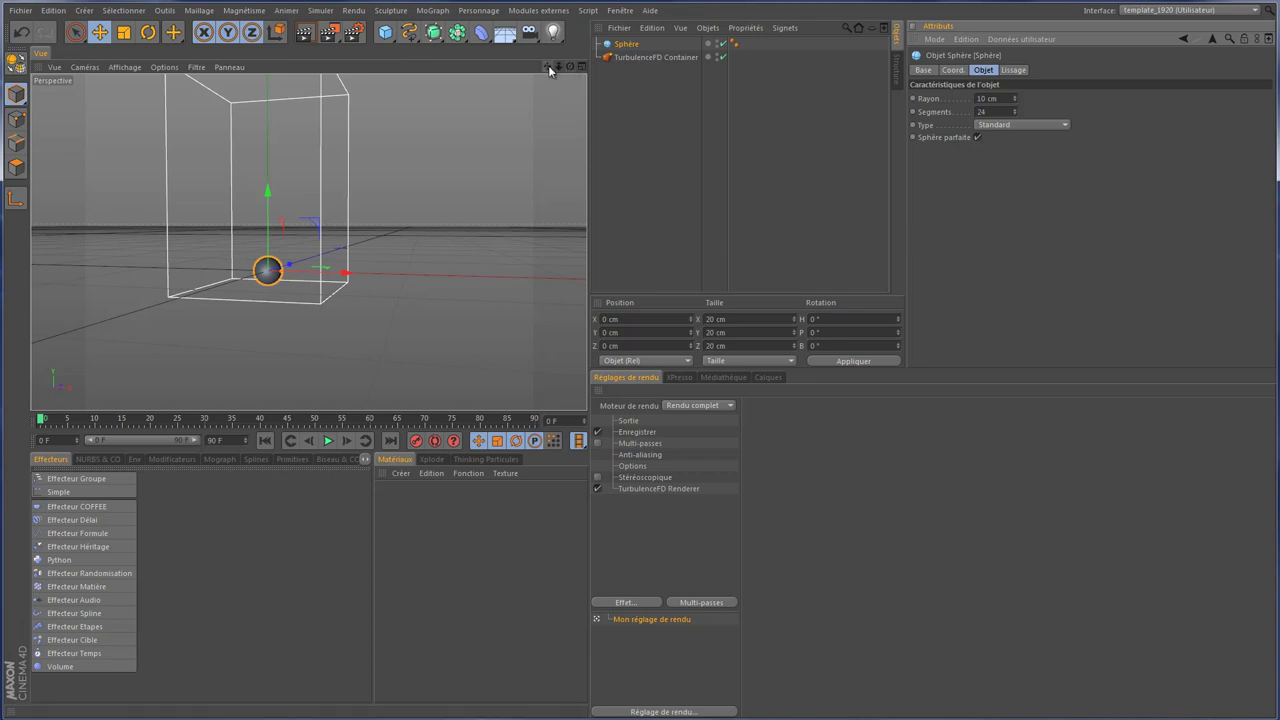
drag(548, 66, 580, 68)
drag(587, 272, 587, 271)
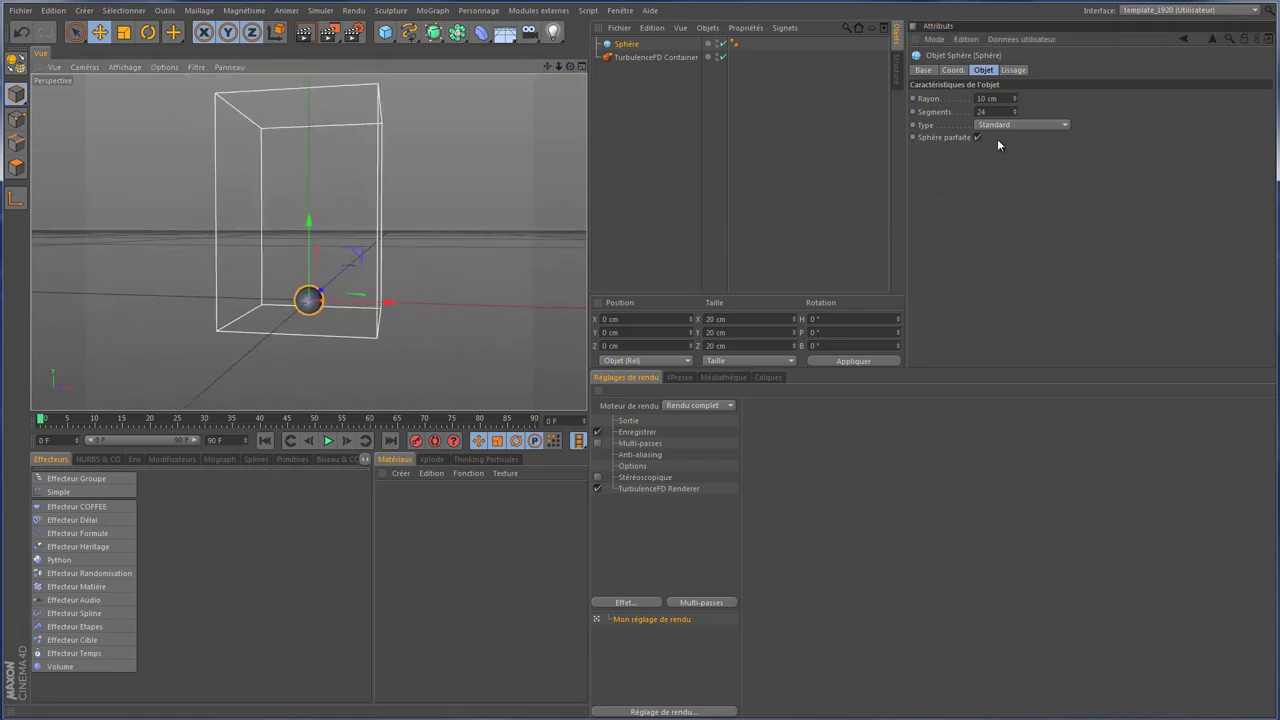
Step: Add a TurbulenceFD Emitter tag to the sphere and test the animation playback
right_click(640, 47)
mouse_move(718, 210)
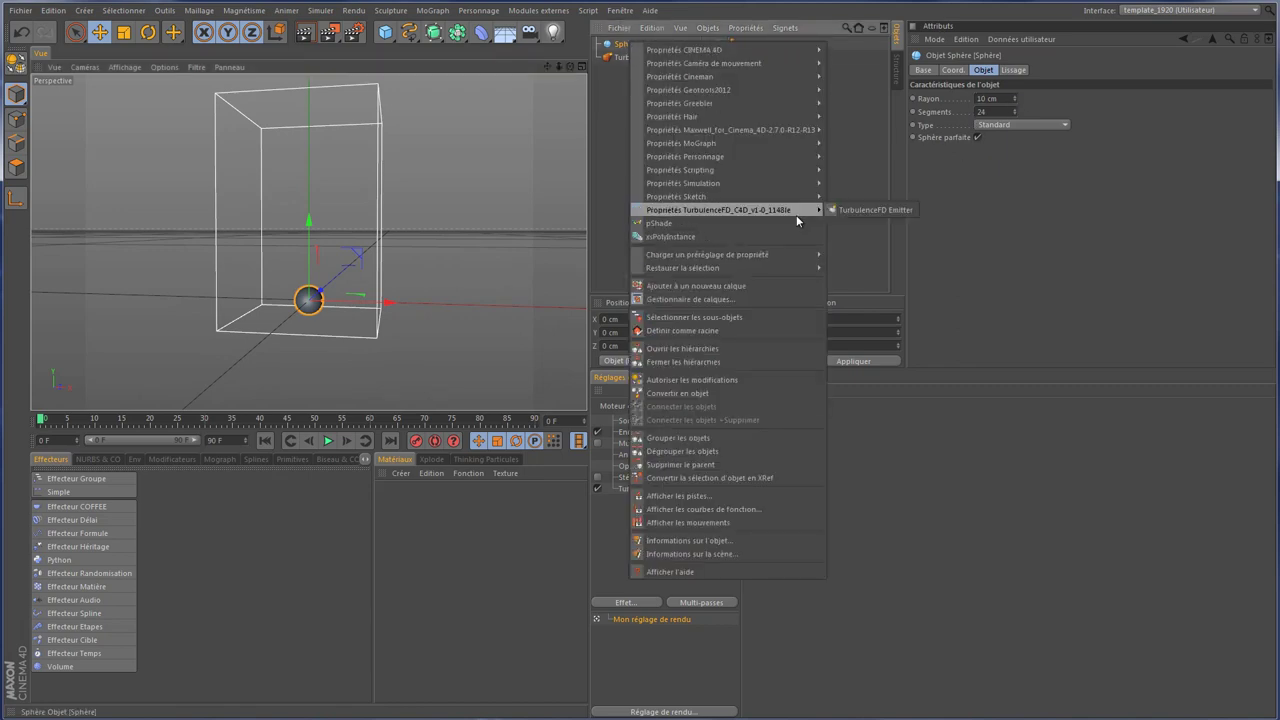
click(879, 210)
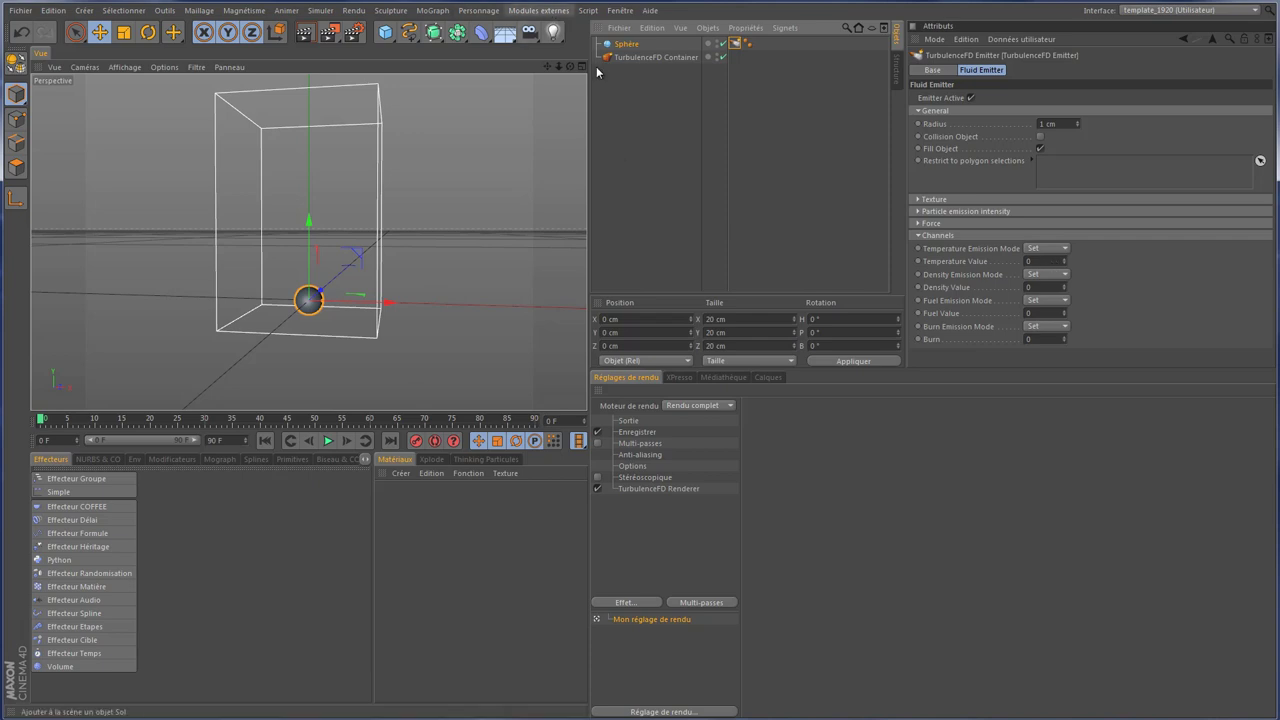
click(327, 441)
click(327, 441)
Step: Open the TurbulenceFD Simulation Window and dock it into the layout
click(538, 10)
mouse_move(577, 102)
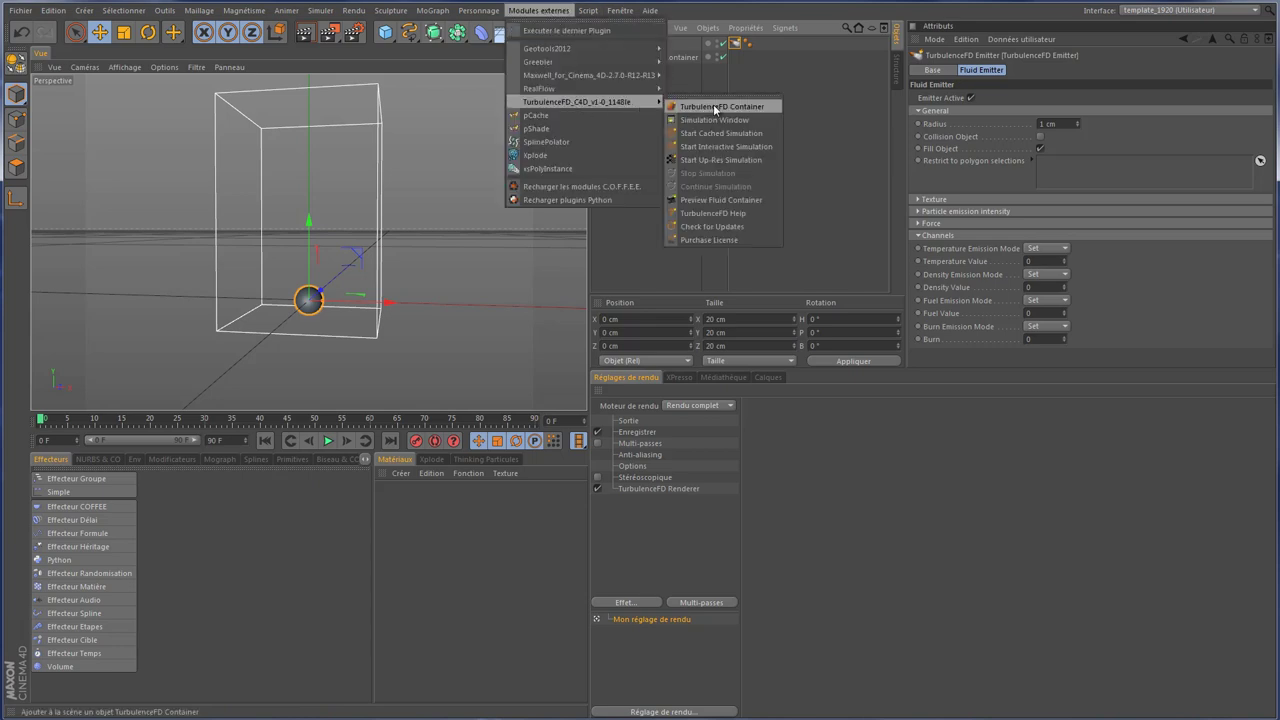
click(719, 120)
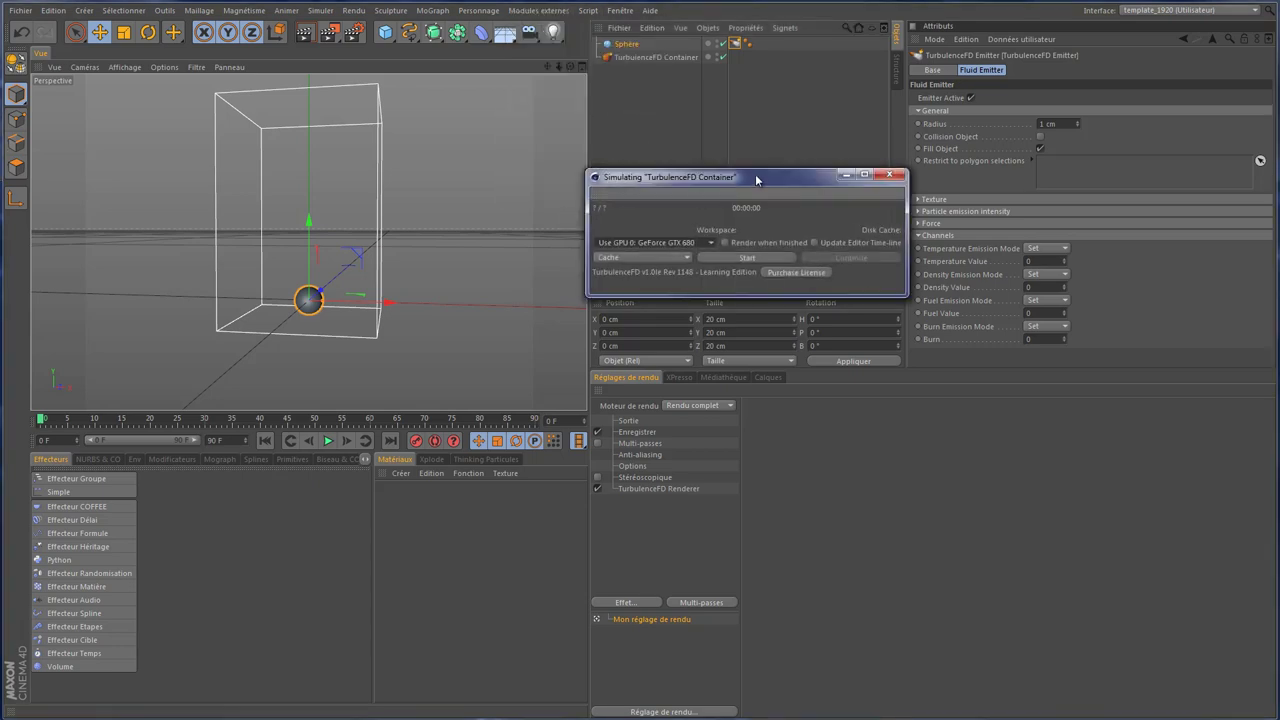
drag(755, 174, 894, 238)
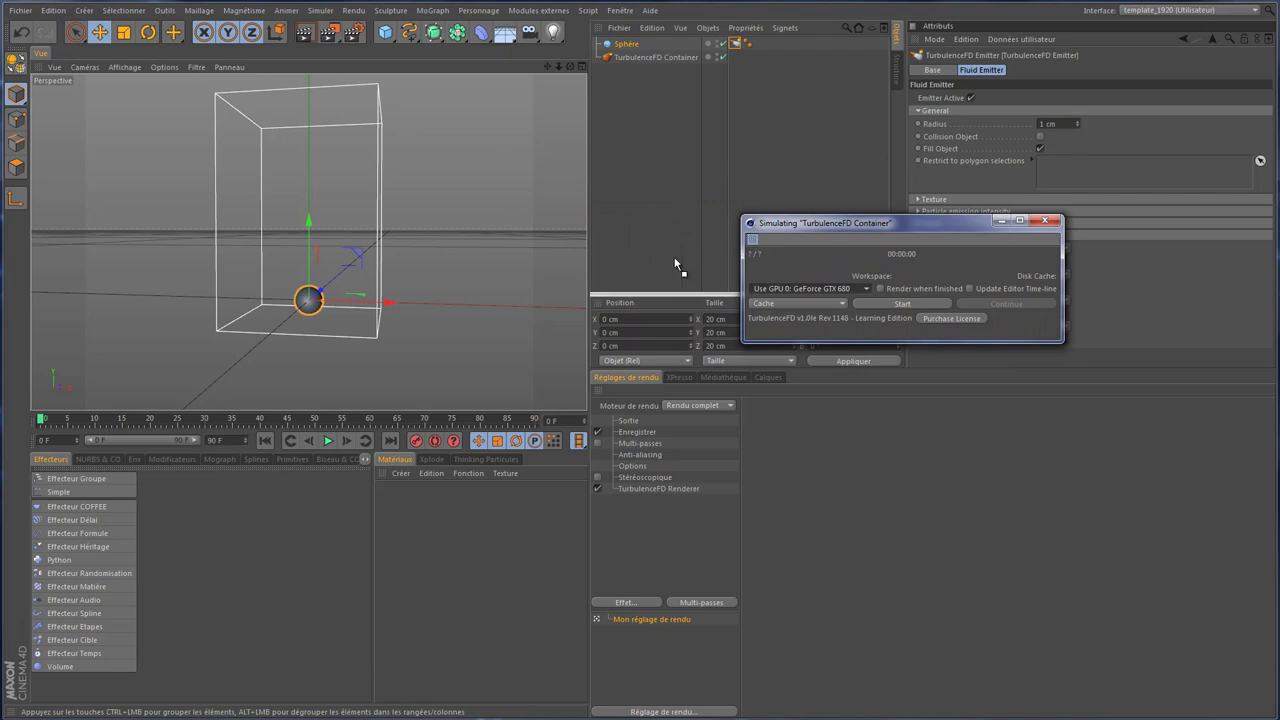
drag(645, 302, 646, 303)
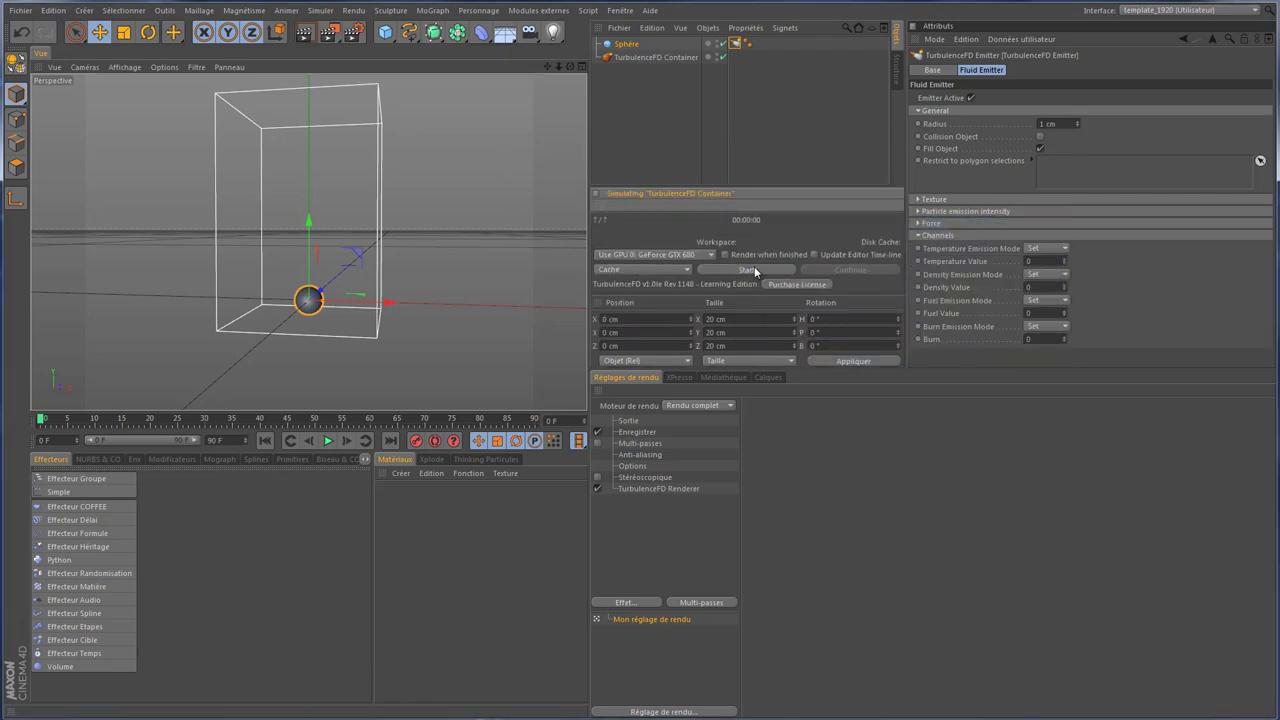
Step: Run the TurbulenceFD simulation, overwriting the existing cache, and play it back from frame 0
click(754, 267)
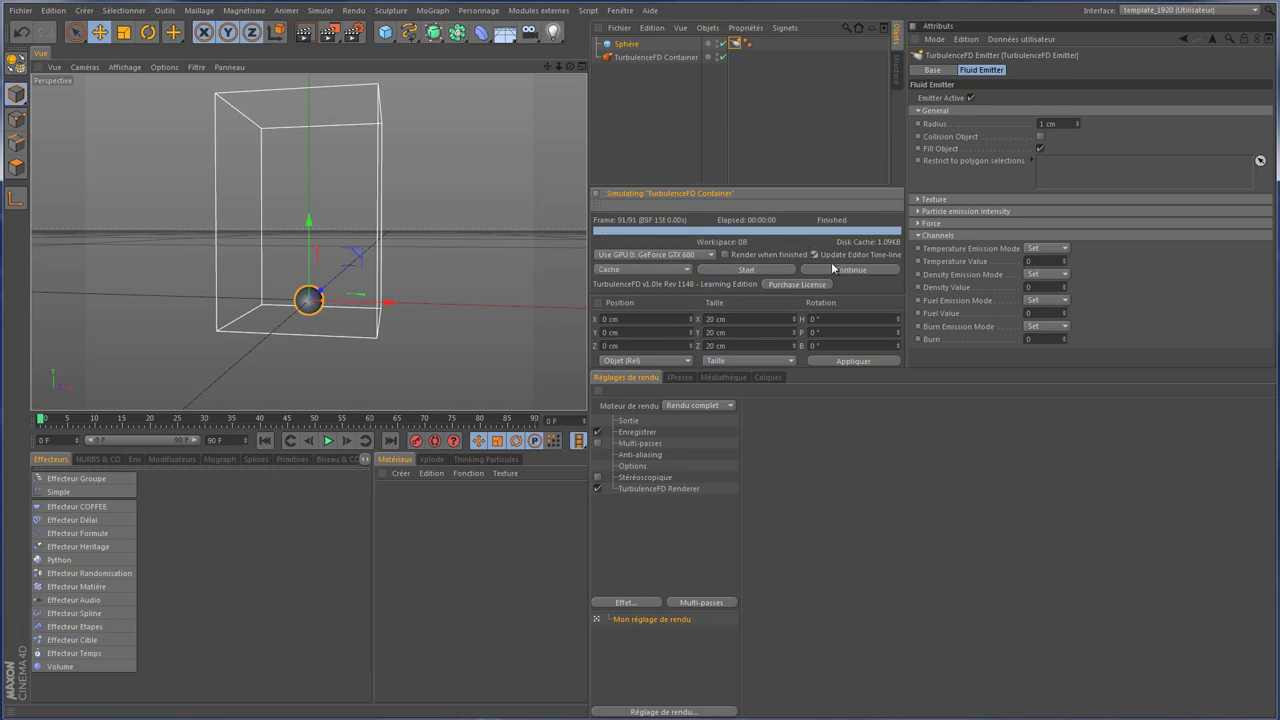
click(765, 270)
drag(768, 259, 778, 301)
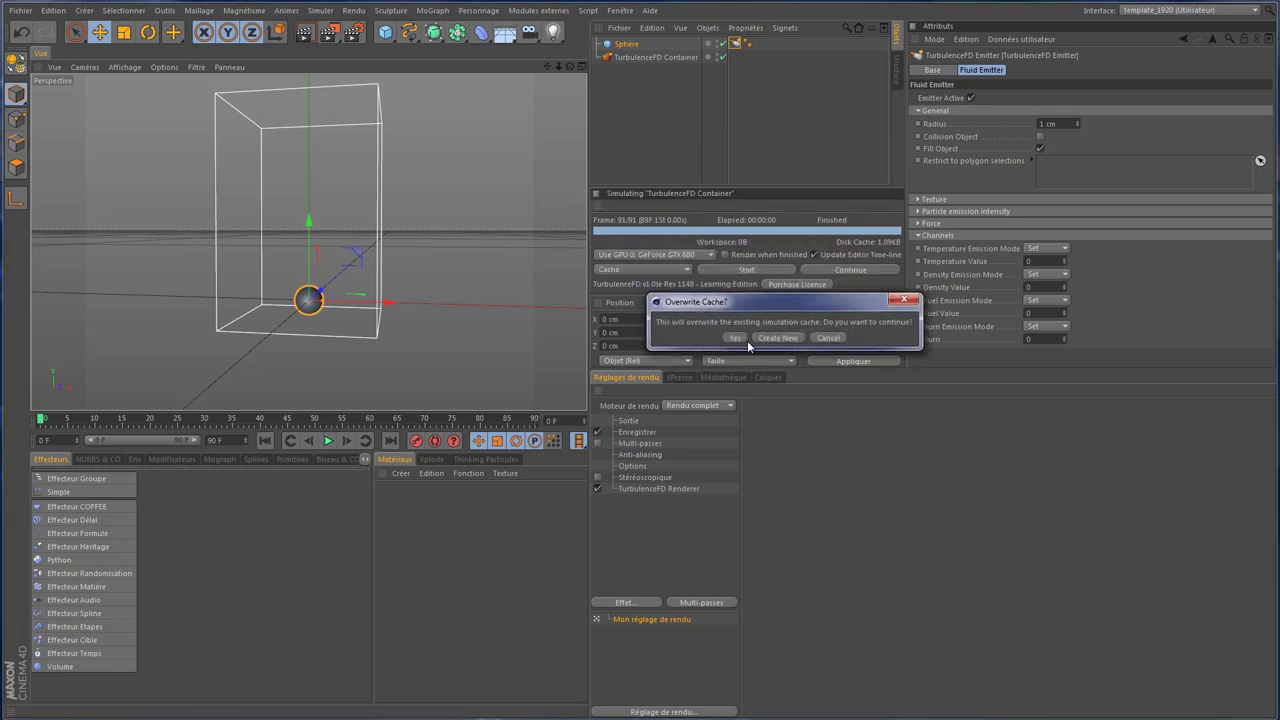
click(727, 329)
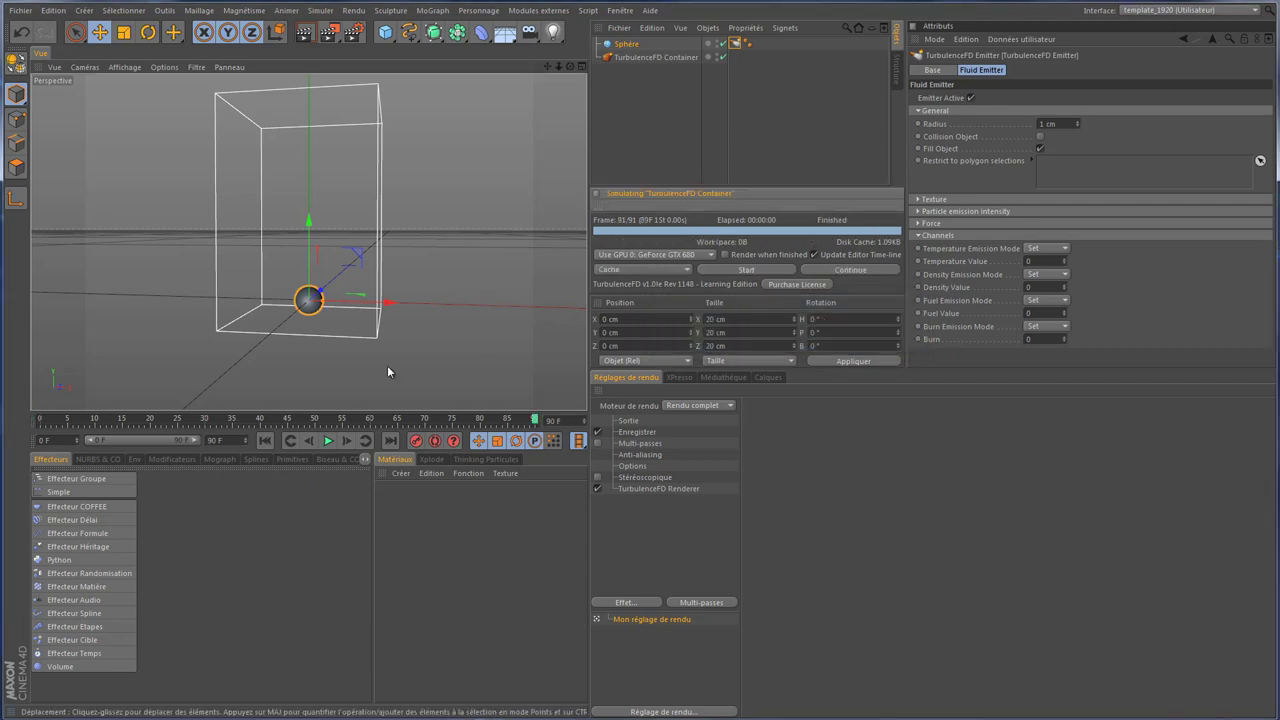
click(329, 441)
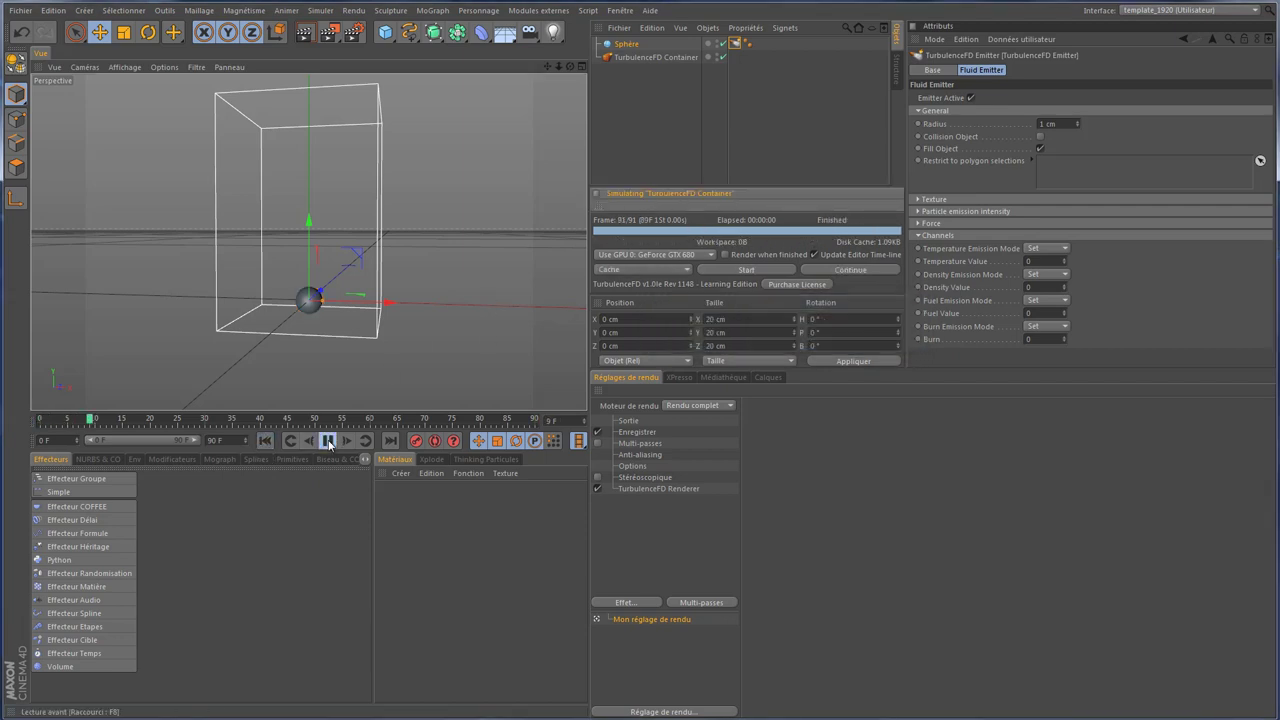
click(329, 441)
click(265, 441)
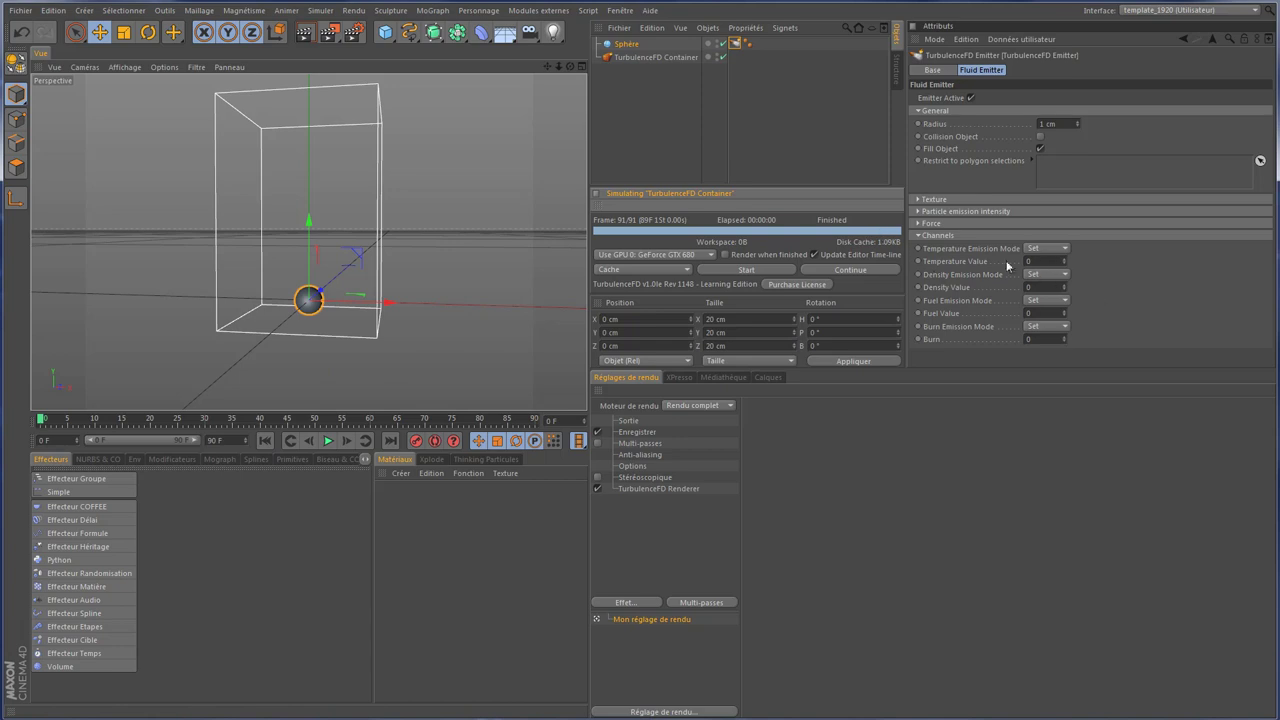
Step: Set Temperature Value to 1 and re-simulate, overwriting the old cache
click(1048, 260)
text(1)
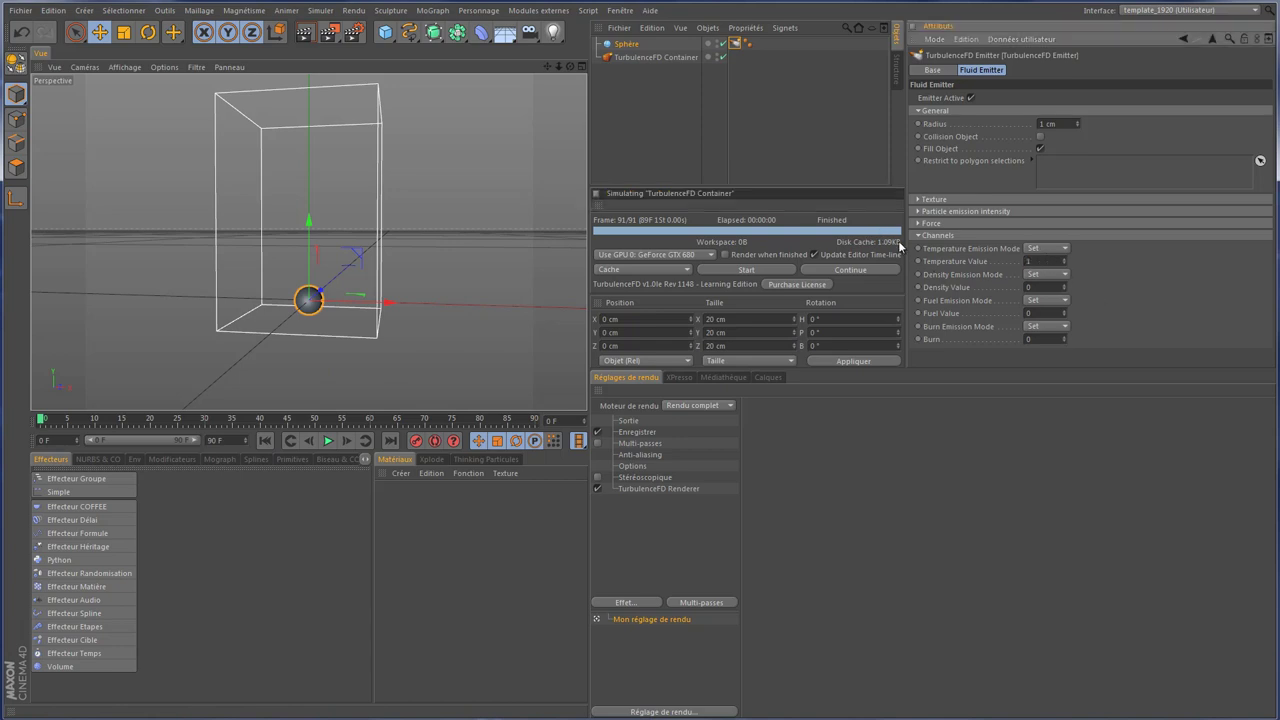
click(760, 270)
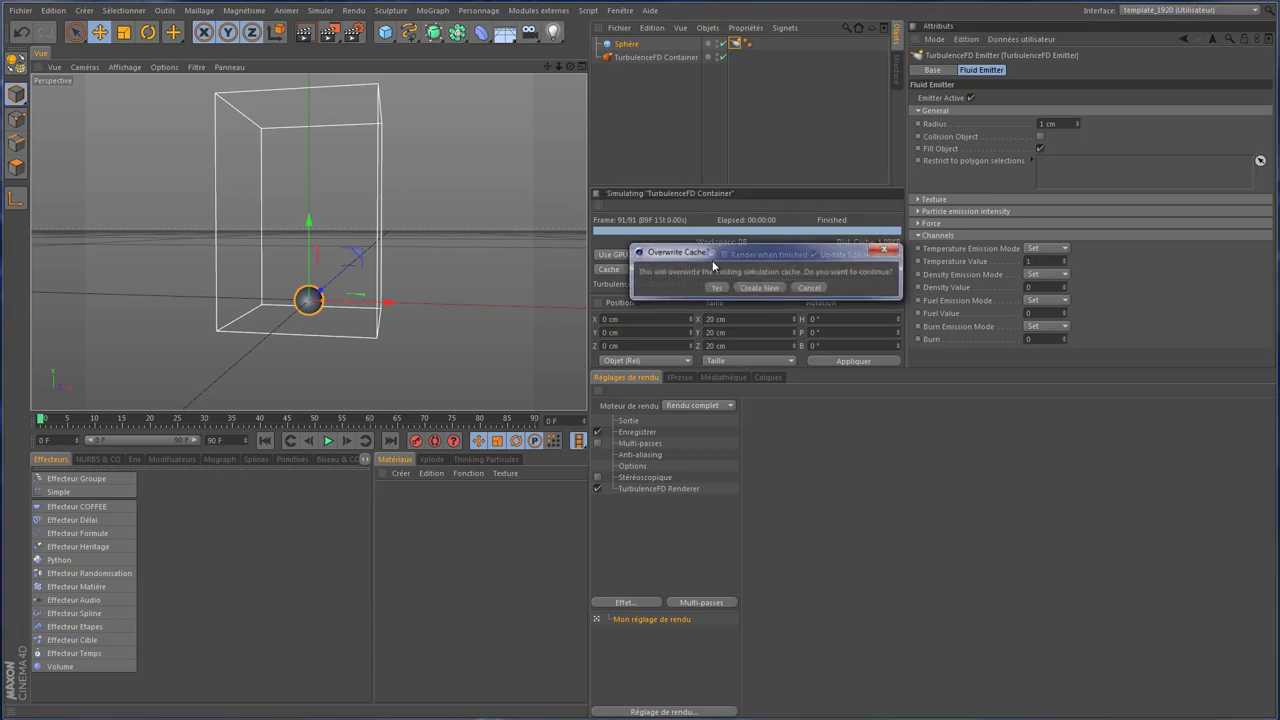
click(708, 288)
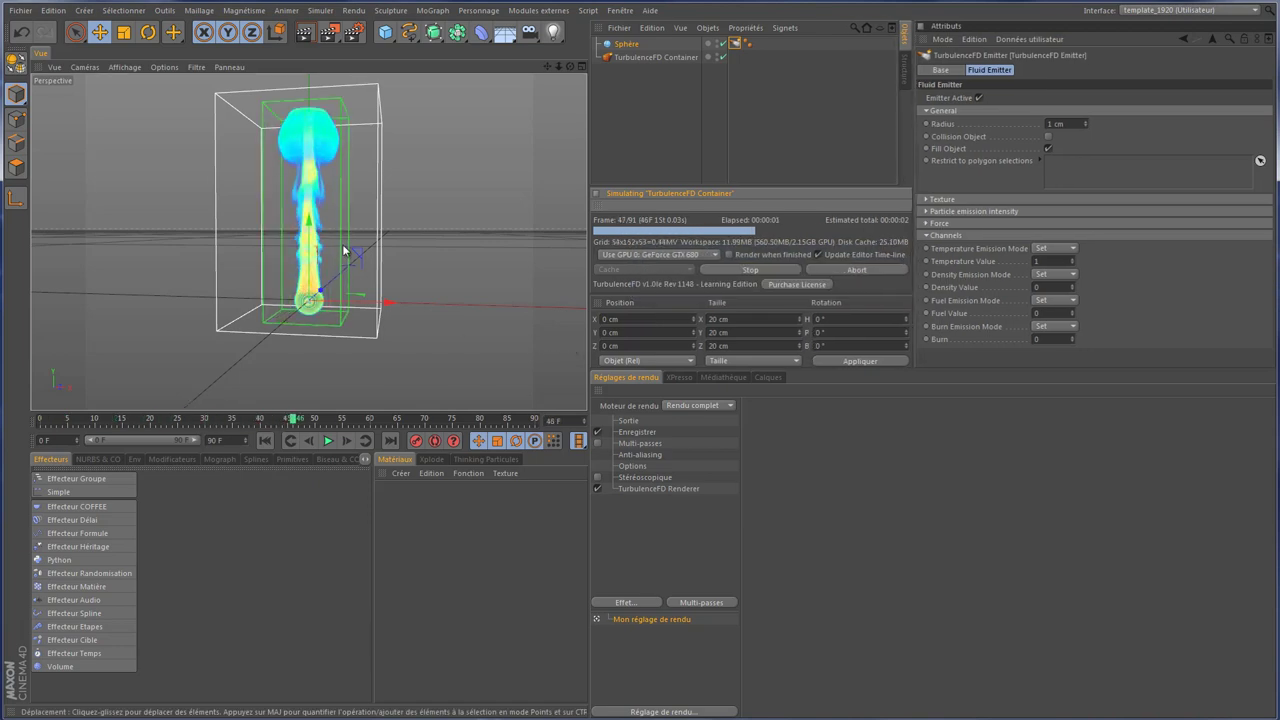
Step: Play the 91-frame fluid plume from frame 0, framing it in the view, then rewind
click(265, 441)
click(327, 441)
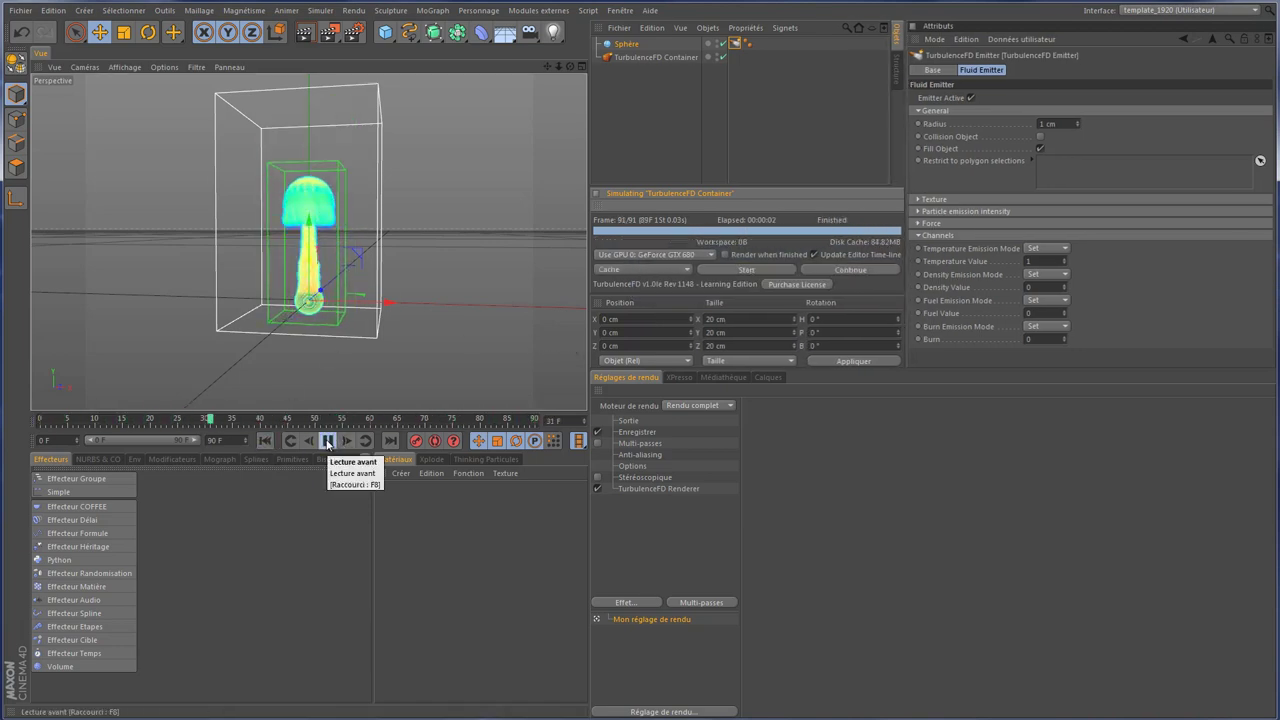
drag(547, 68, 548, 83)
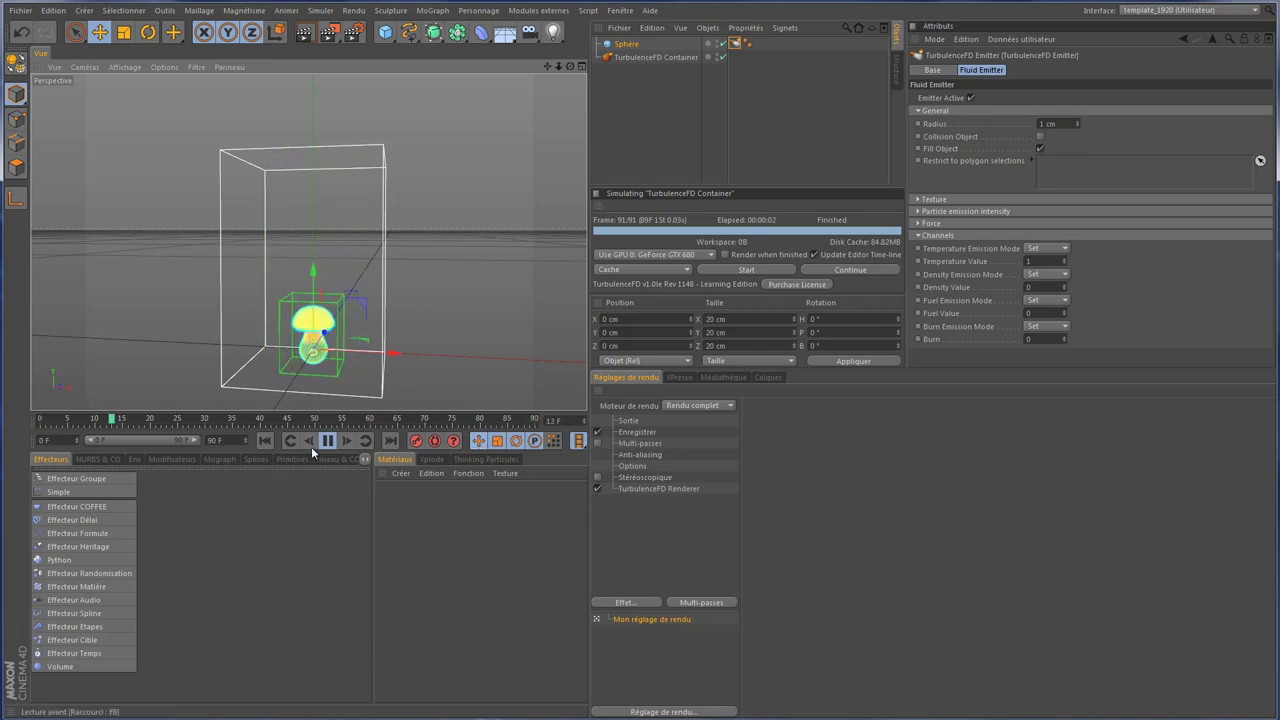
click(266, 441)
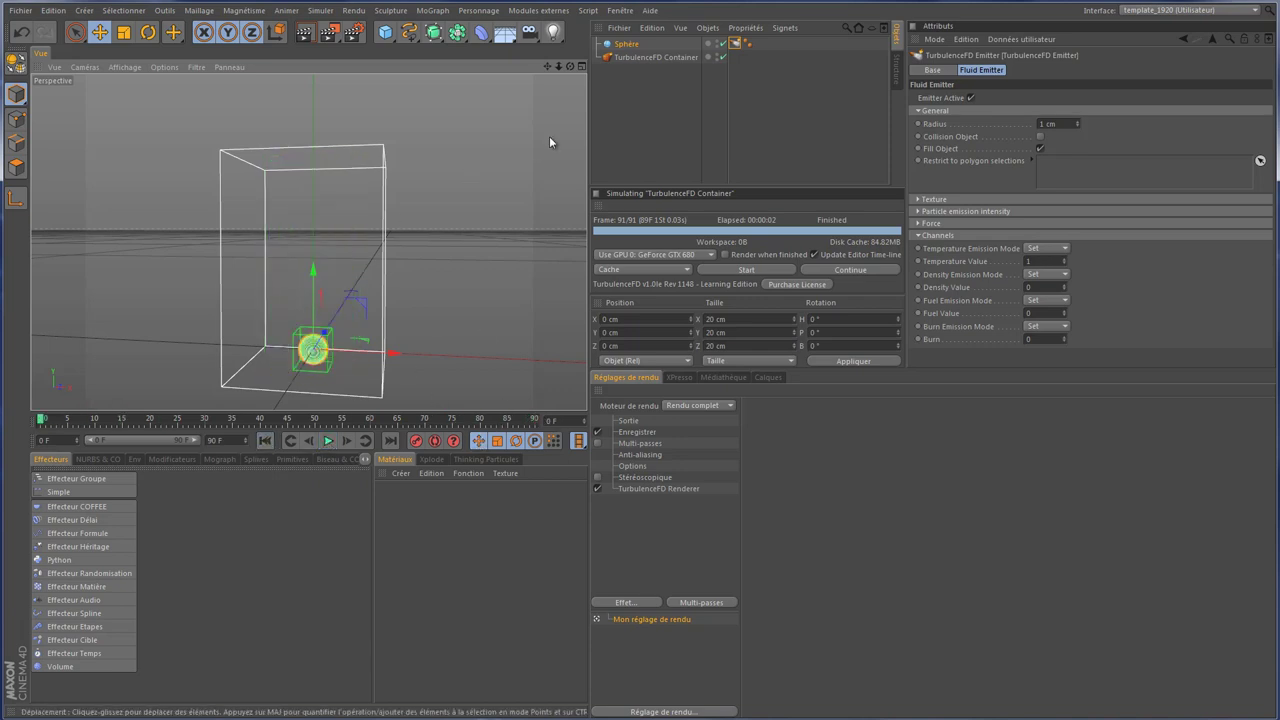
drag(547, 65, 587, 273)
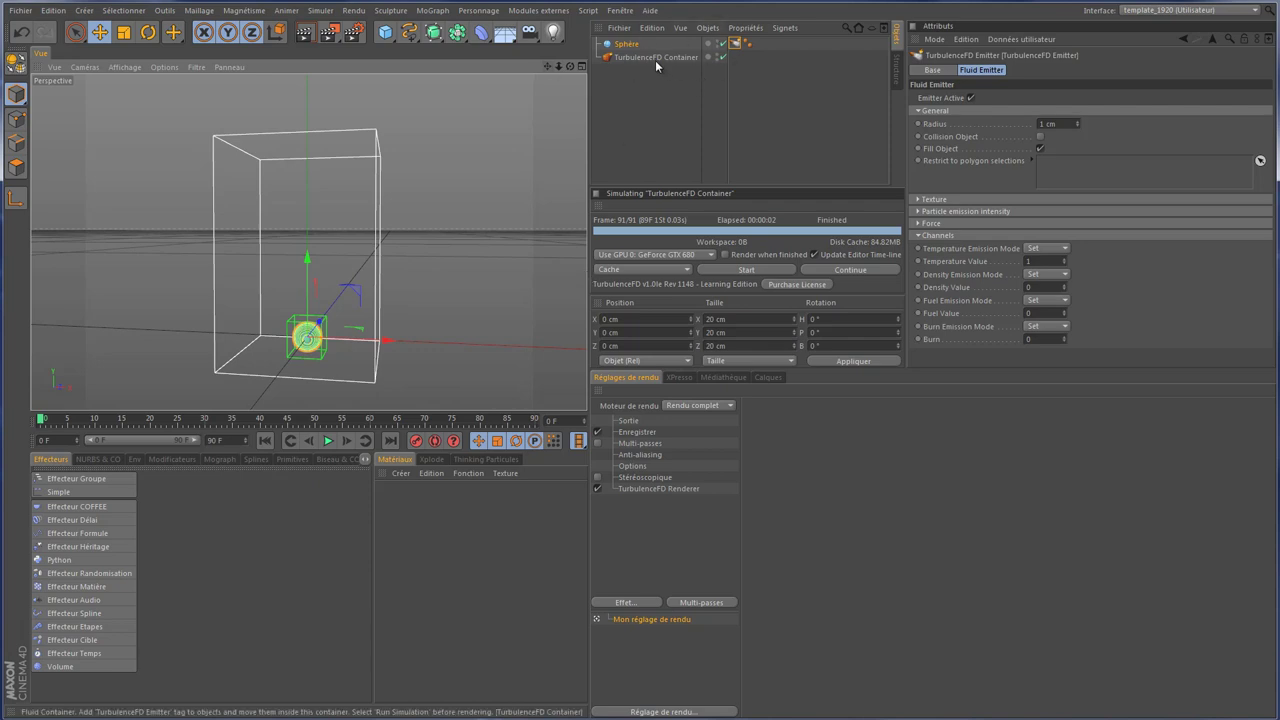
Step: Add a null object to the scene and name it TP
drag(385, 32, 469, 57)
click(469, 57)
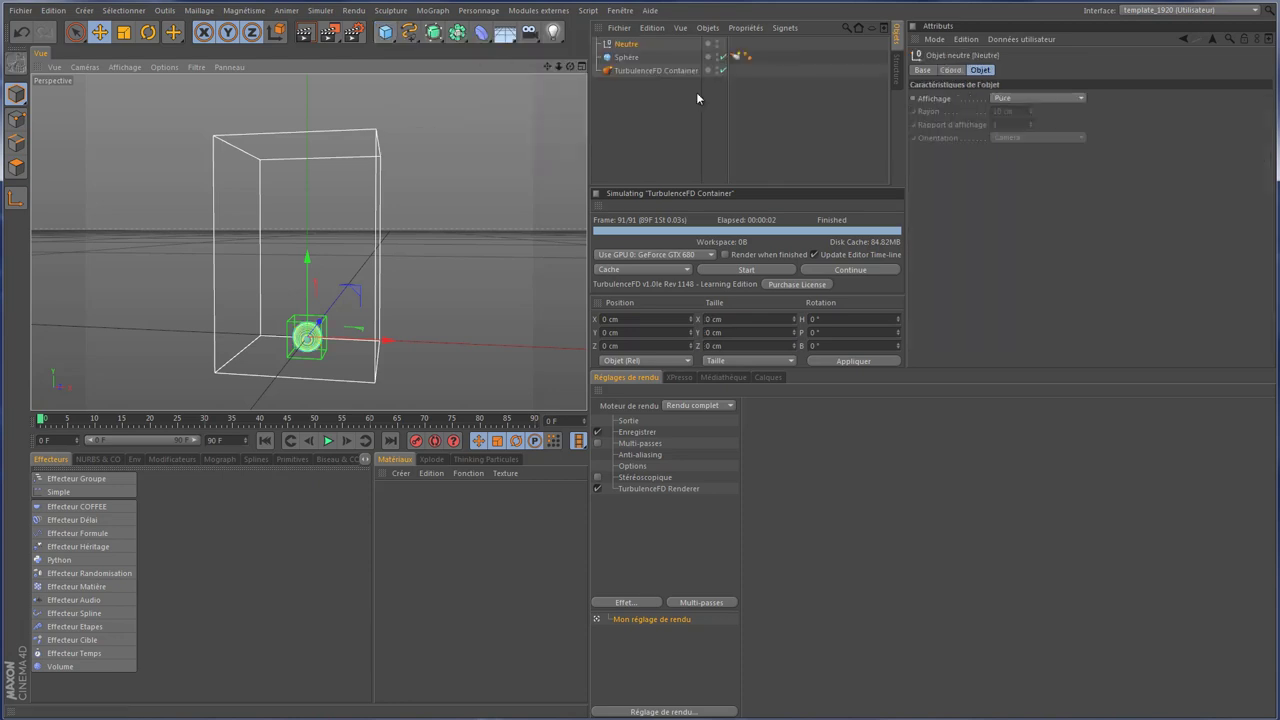
double_click(626, 45)
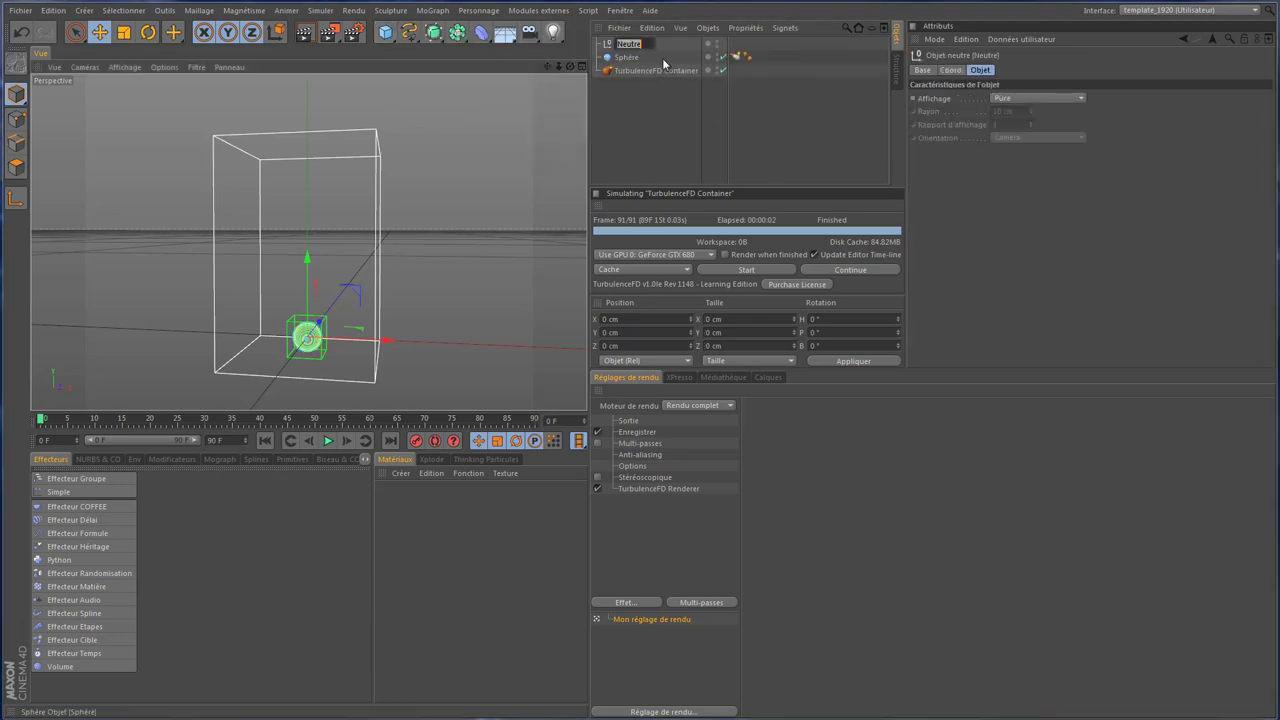
text(TF)
key(Return)
Step: Attach an XPresso tag to TP and browse the Thinking Particles operators in its editor
right_click(618, 46)
mouse_move(668, 57)
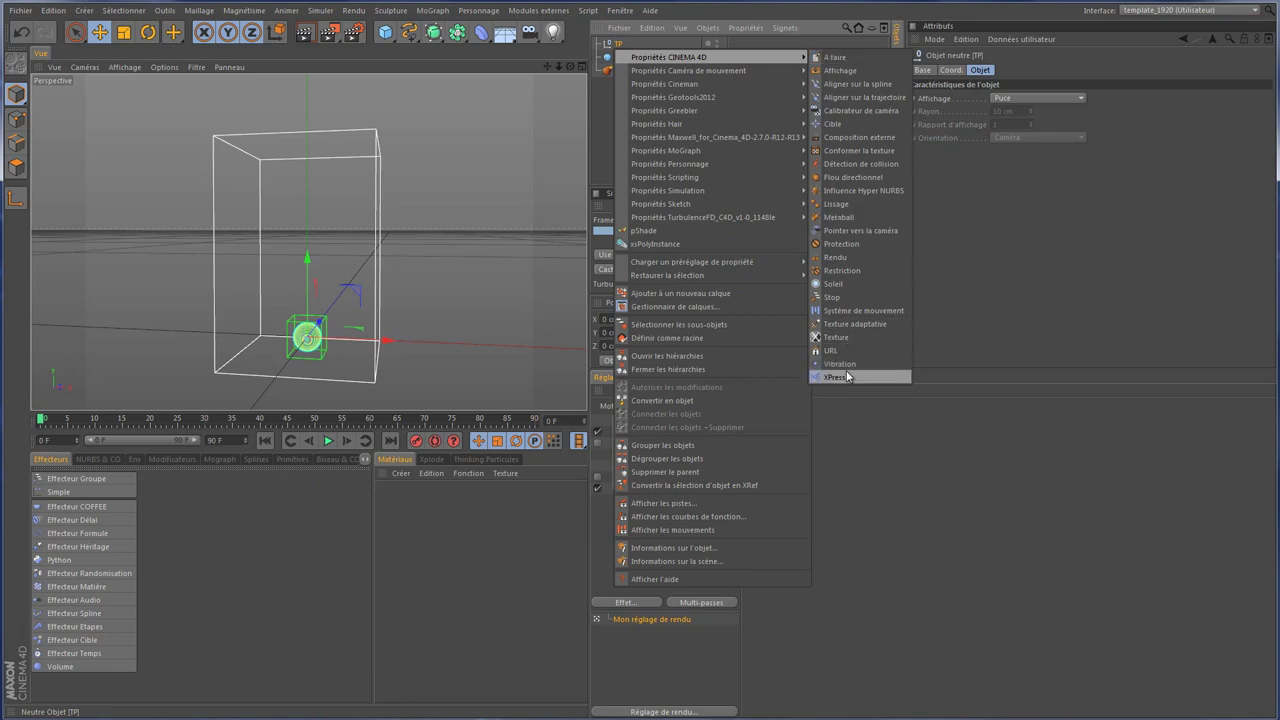
click(880, 376)
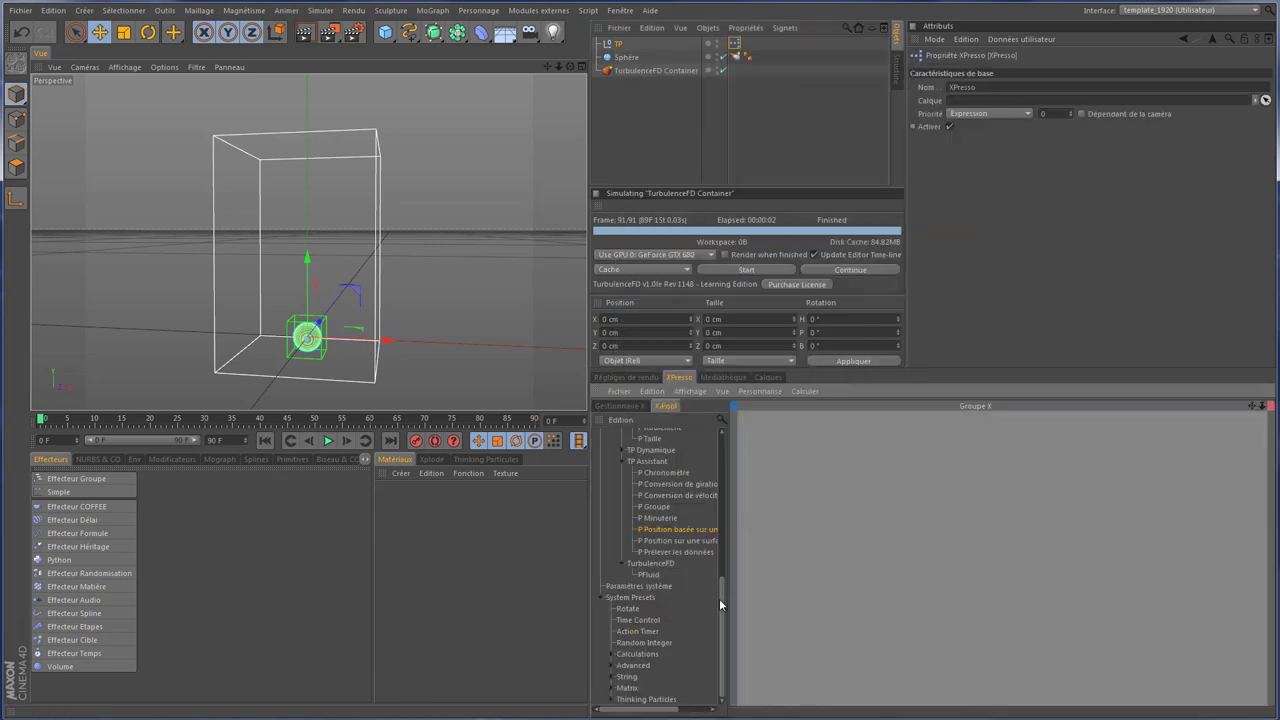
mouse_move(719, 598)
mouse_down()
mouse_move(730, 528)
mouse_move(600, 497)
mouse_up()
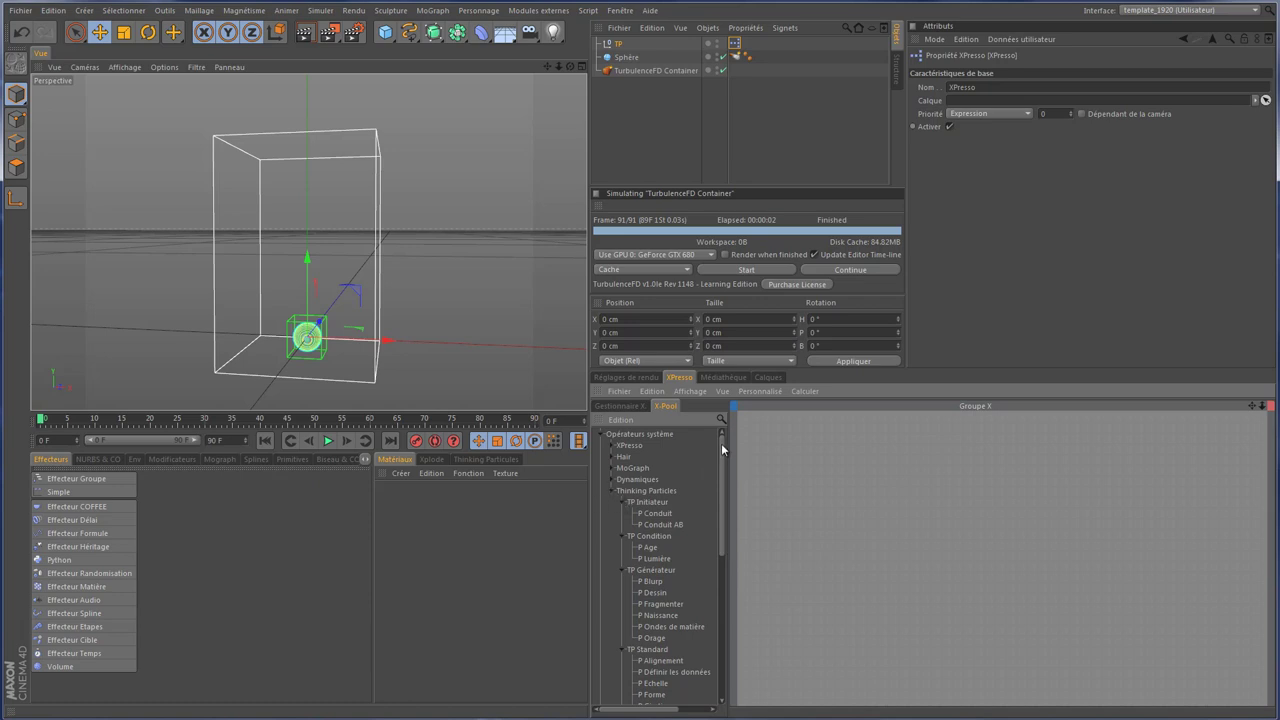
mouse_move(721, 443)
mouse_down()
mouse_move(726, 610)
mouse_move(732, 425)
mouse_move(742, 559)
mouse_move(738, 588)
mouse_move(735, 437)
mouse_up()
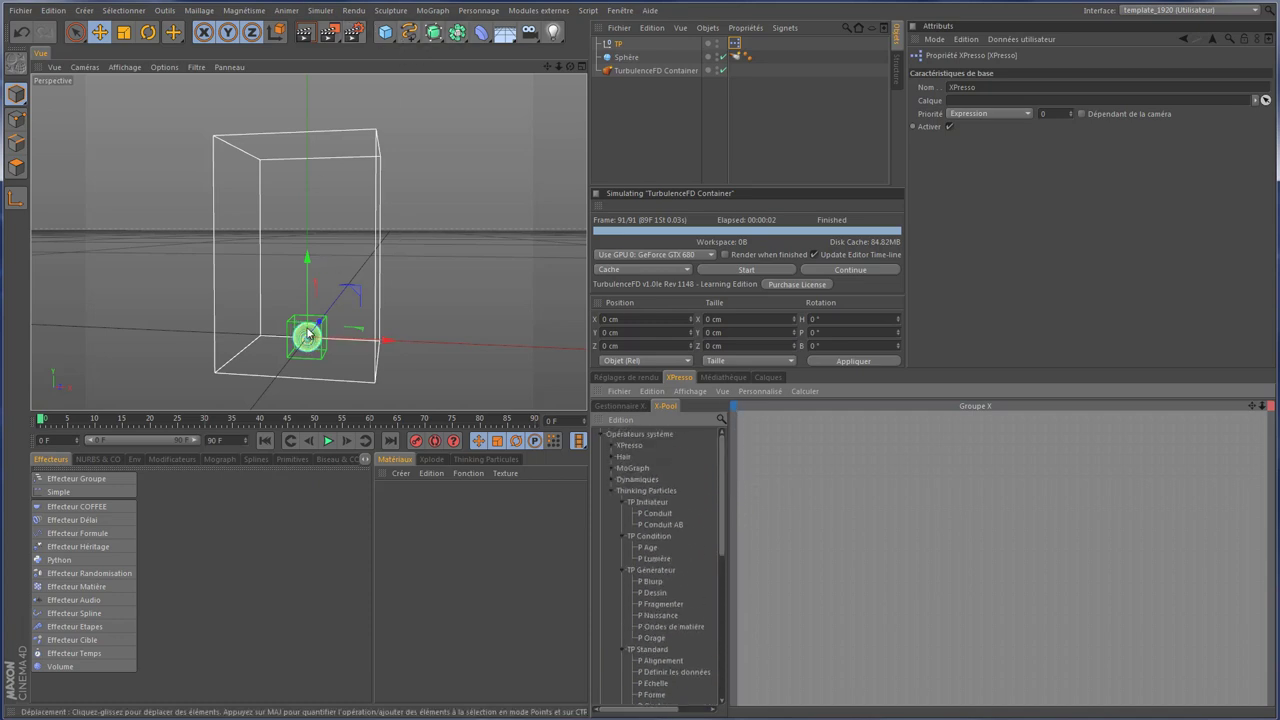
Step: Duplicate the sphere and raise the copy to about 25 cm in Y
click(638, 59)
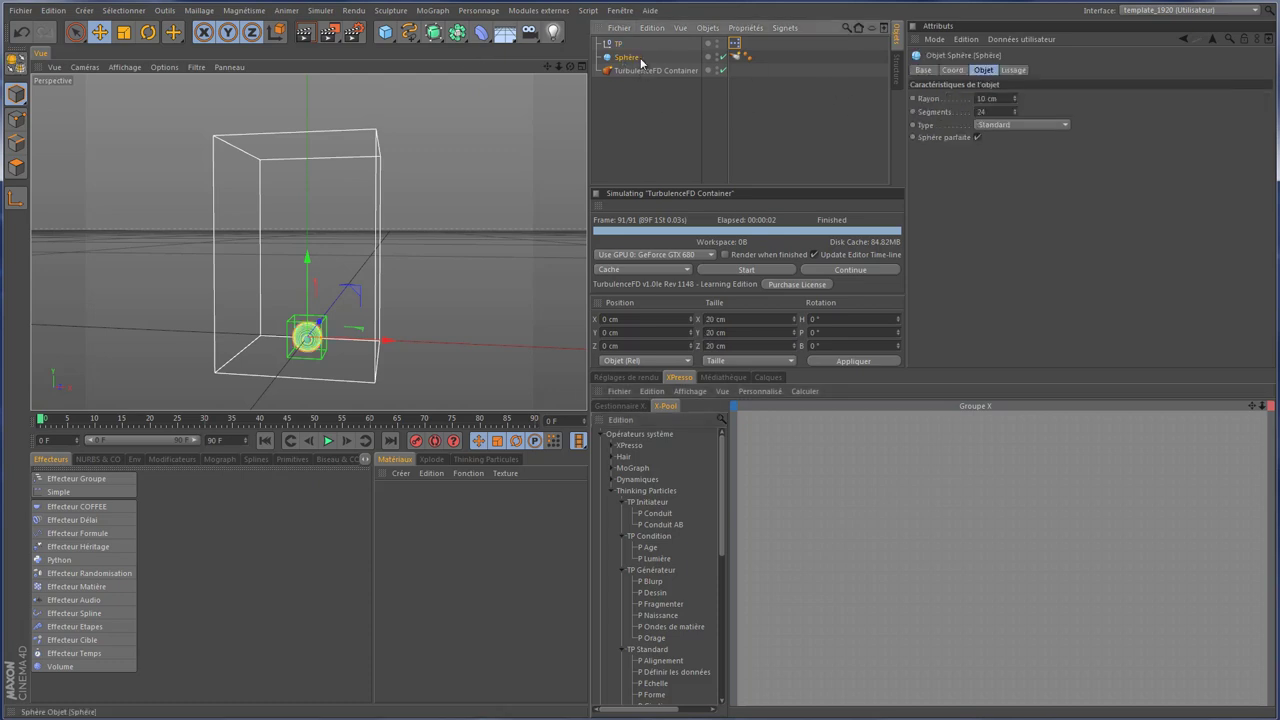
ctrl+drag(628, 57, 640, 68)
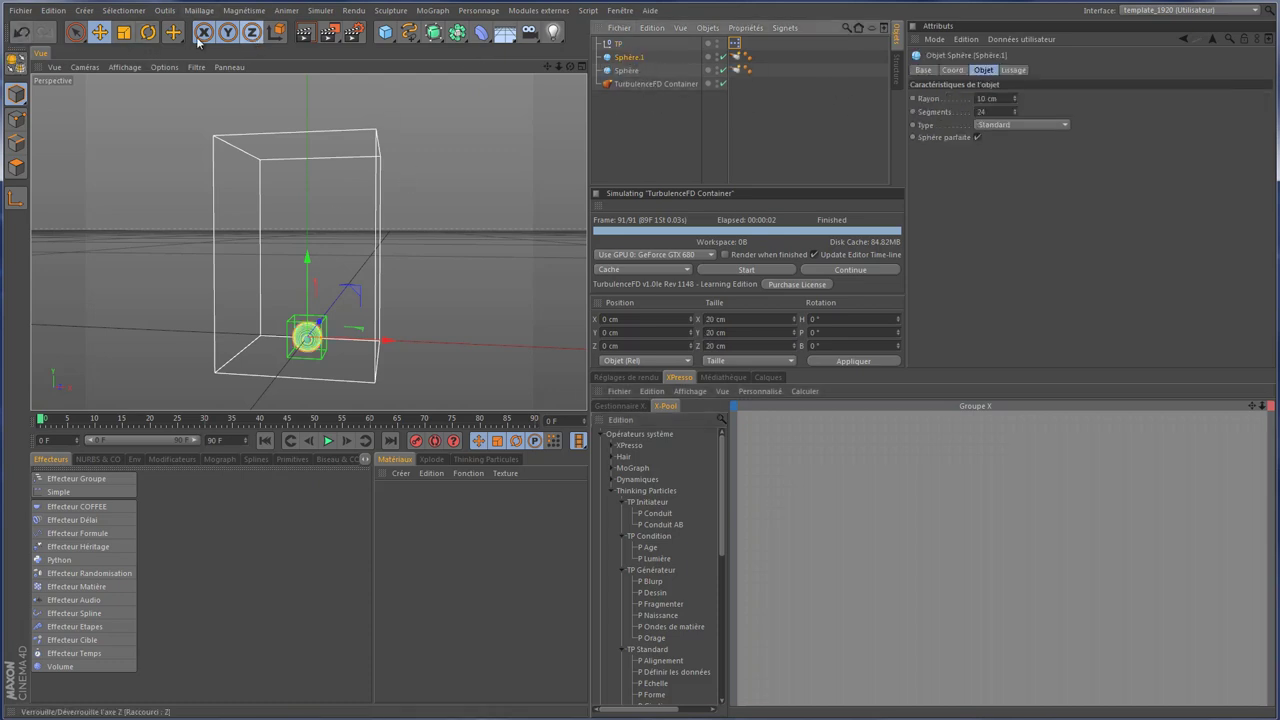
drag(308, 256, 305, 229)
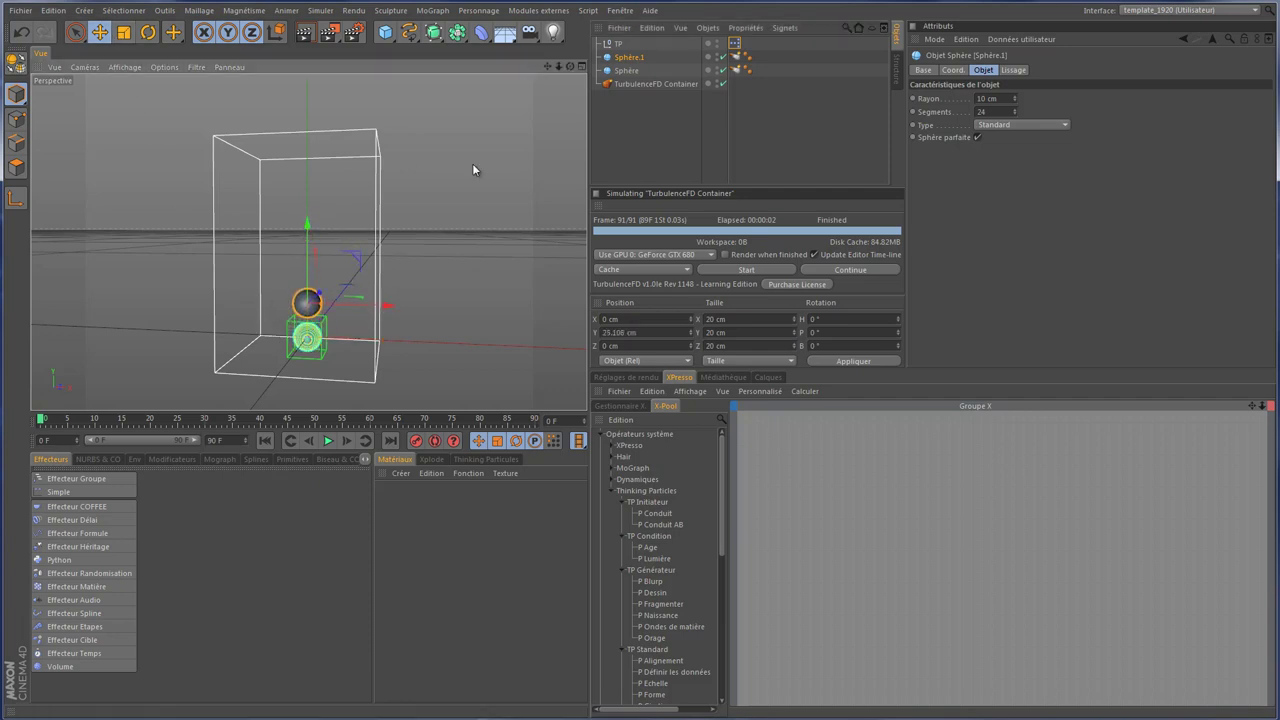
Step: Rename the sphere copy to sphere_tp
click(735, 57)
click(724, 116)
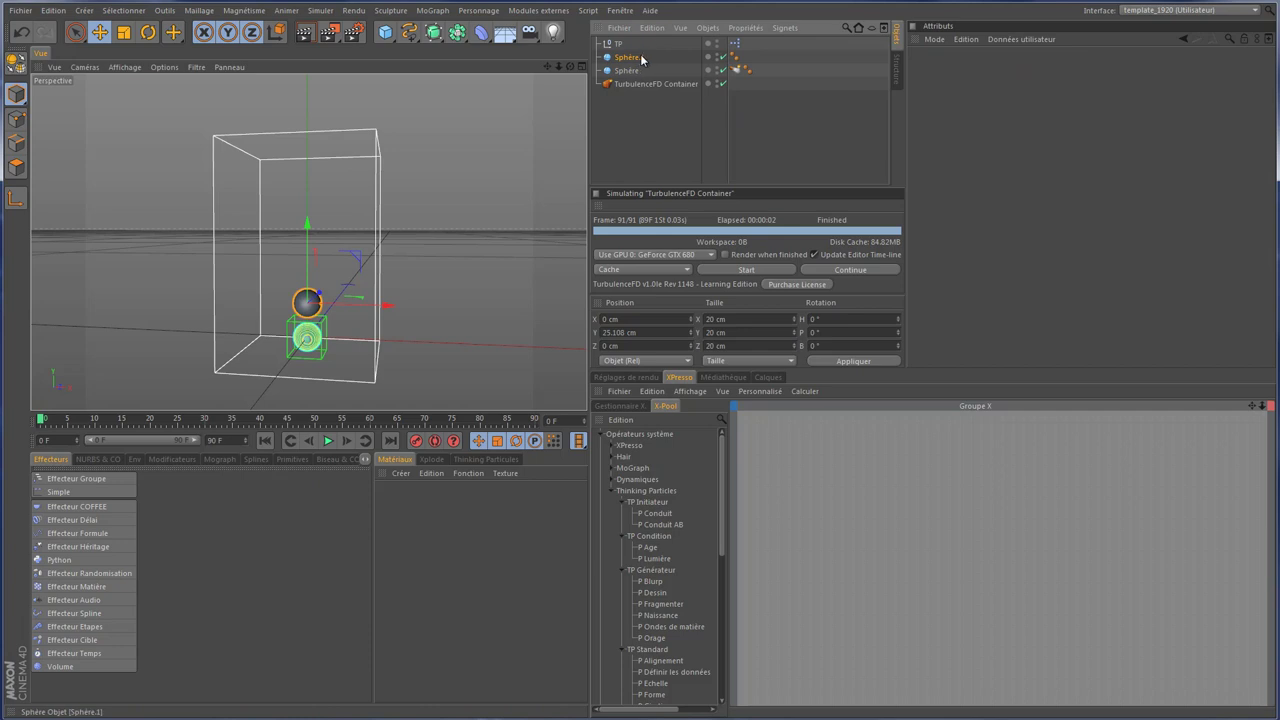
double_click(636, 58)
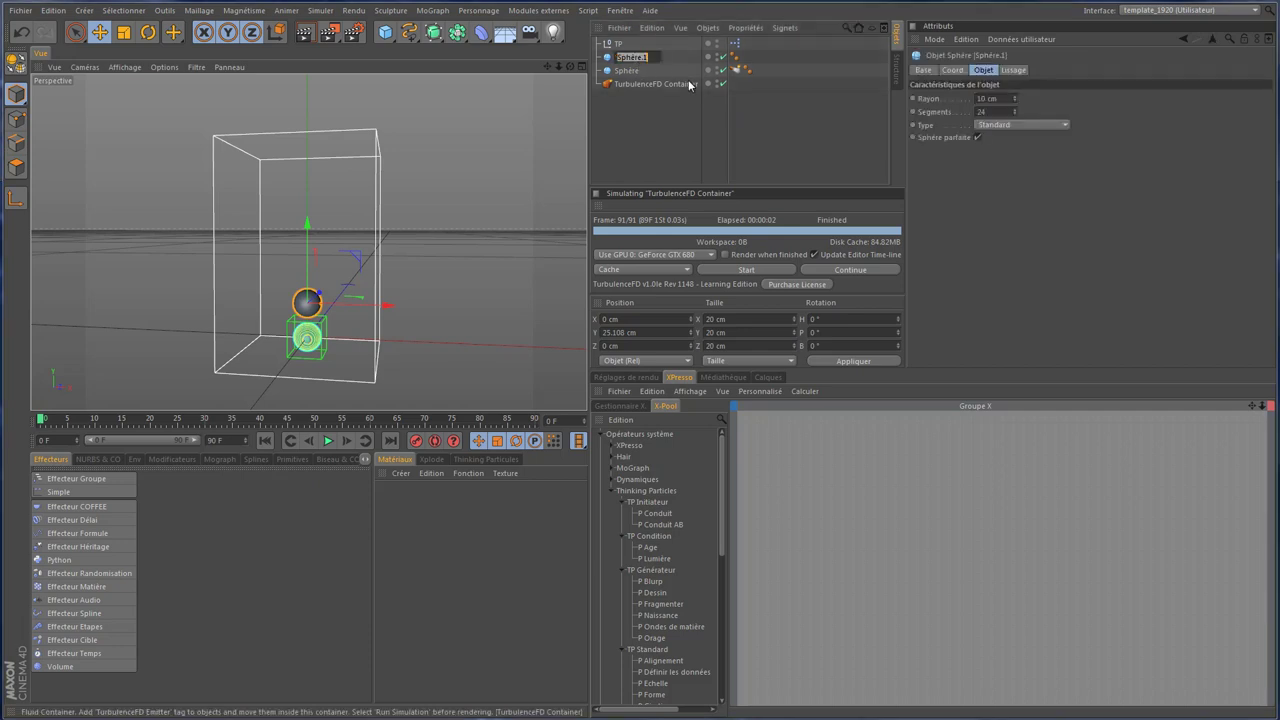
text(sphere_tp)
key(Return)
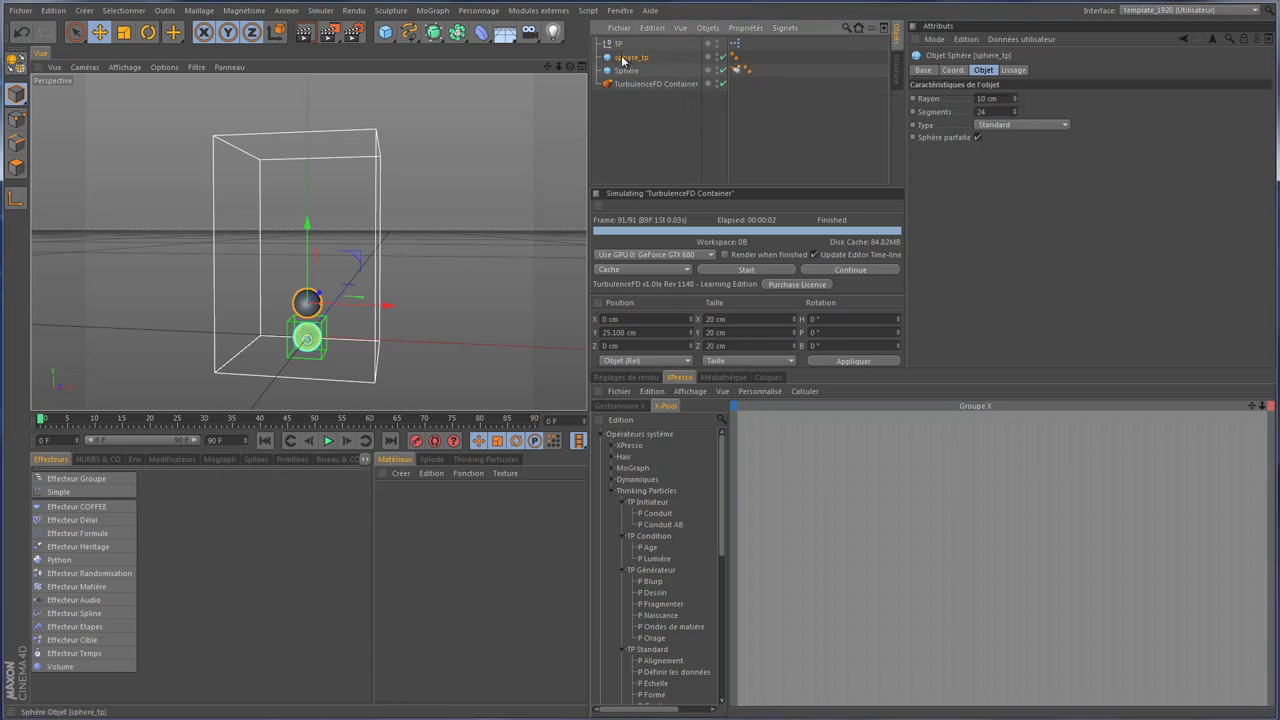
Step: Make sphere_tp editable, then add P Naissance and sphere_tp nodes to the XPresso graph
key(c)
right_click(818, 470)
mouse_move(876, 480)
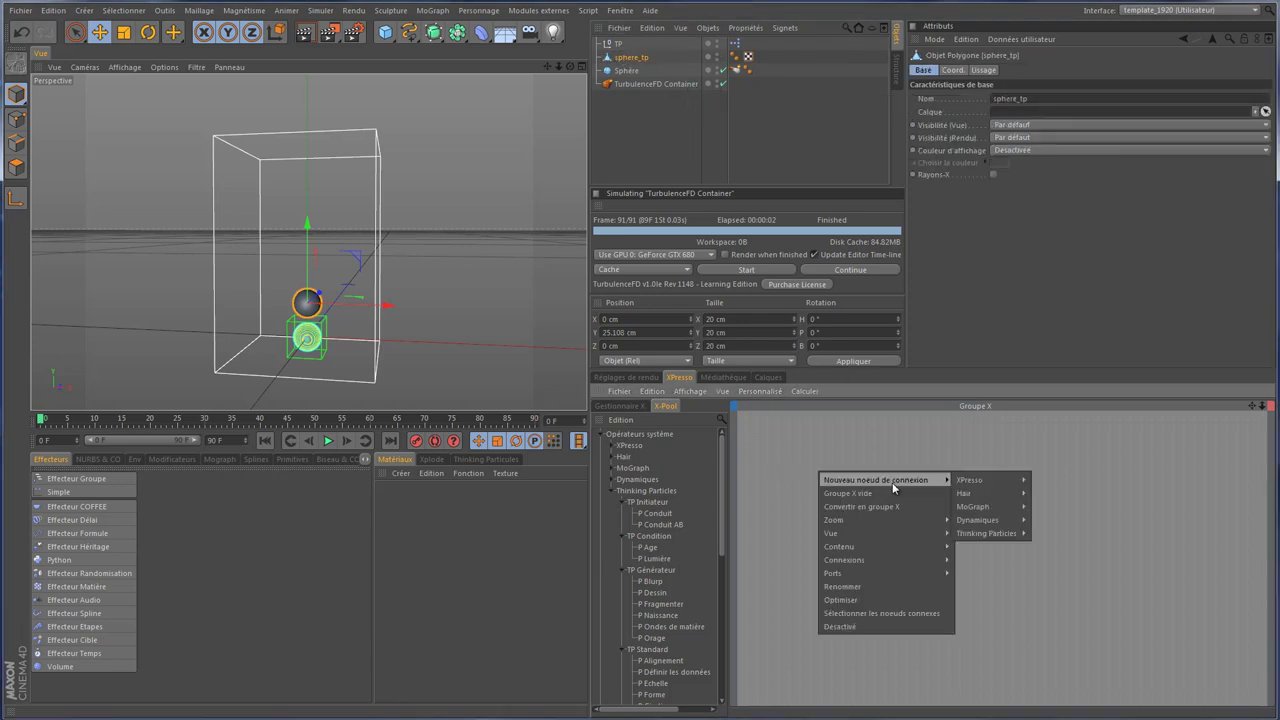
click(807, 429)
scroll(722, 486, down, 5)
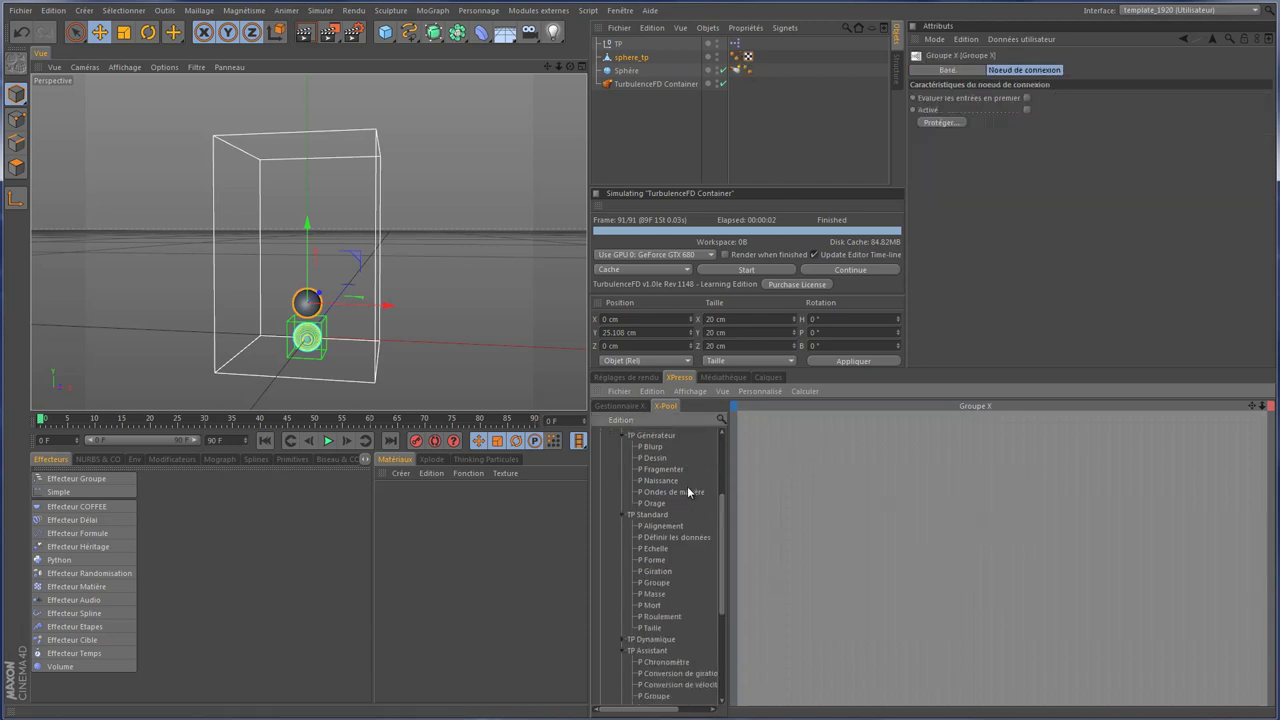
drag(707, 502, 784, 510)
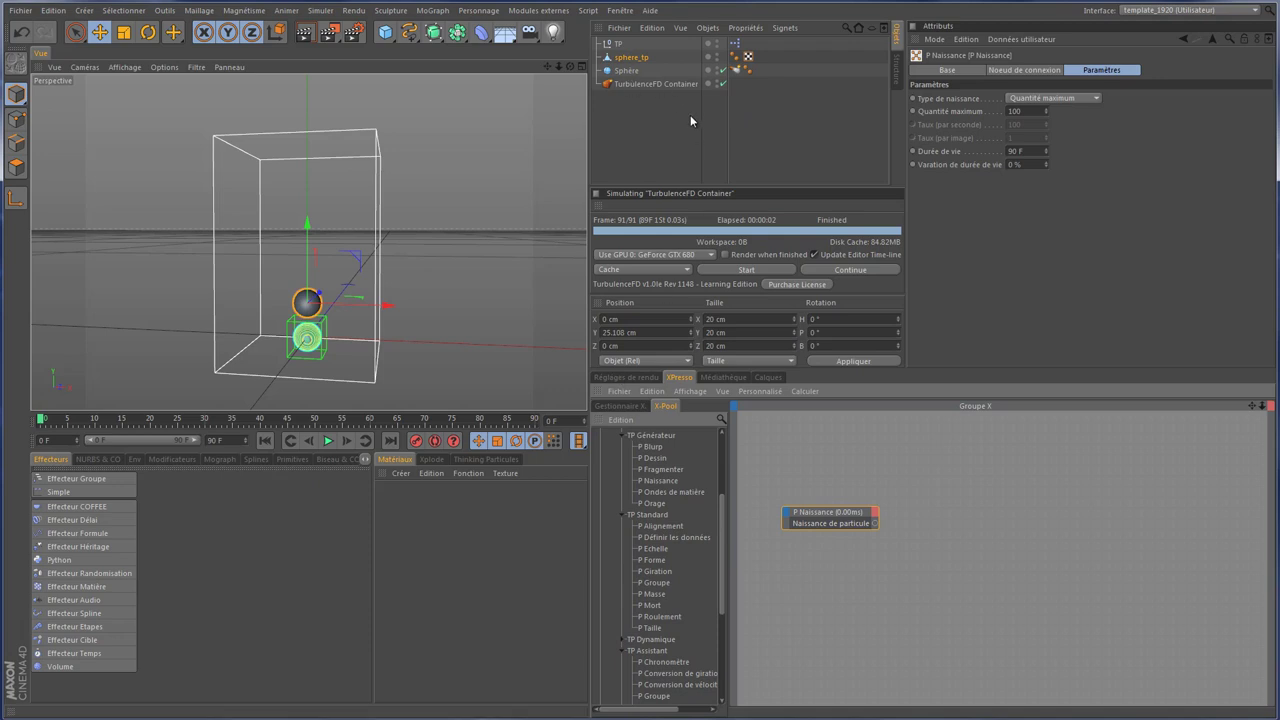
drag(641, 57, 868, 370)
mouse_move(1027, 512)
mouse_down()
mouse_move(855, 605)
mouse_move(828, 591)
mouse_up()
Step: Add P Position sur une surface and P Définir les données nodes to the graph
drag(722, 508, 725, 572)
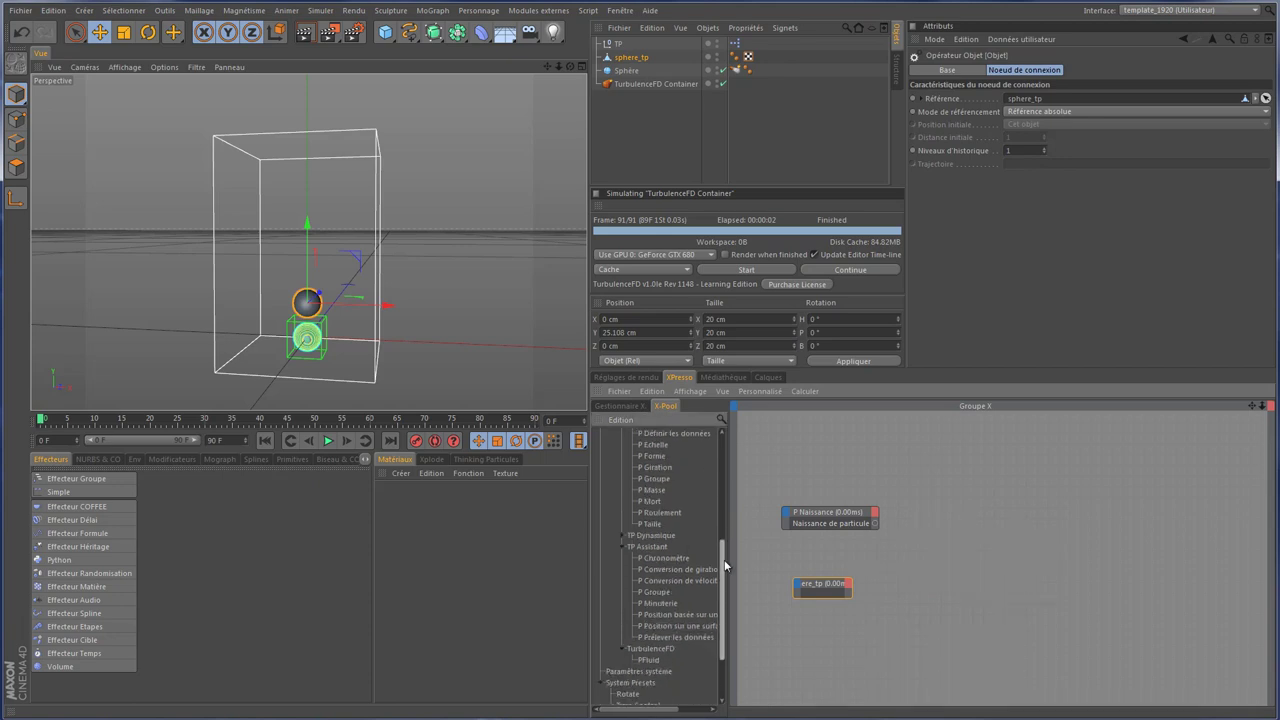
drag(931, 584, 945, 562)
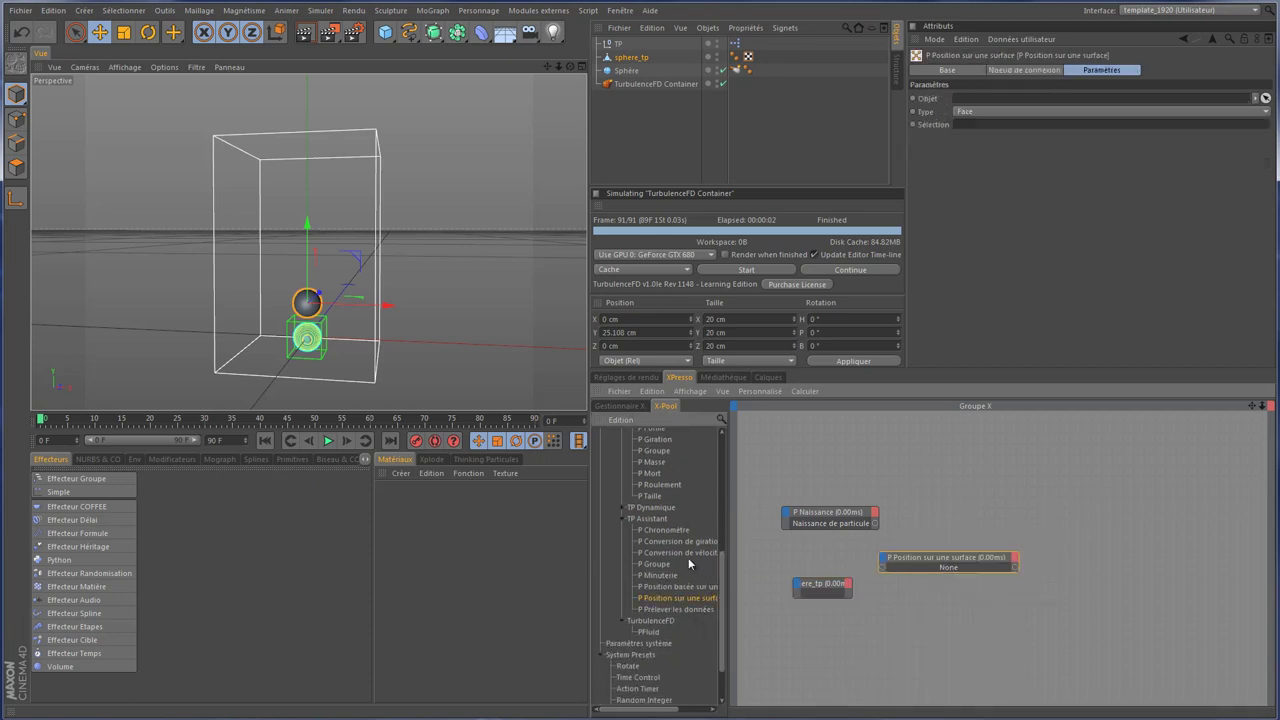
drag(724, 574, 723, 519)
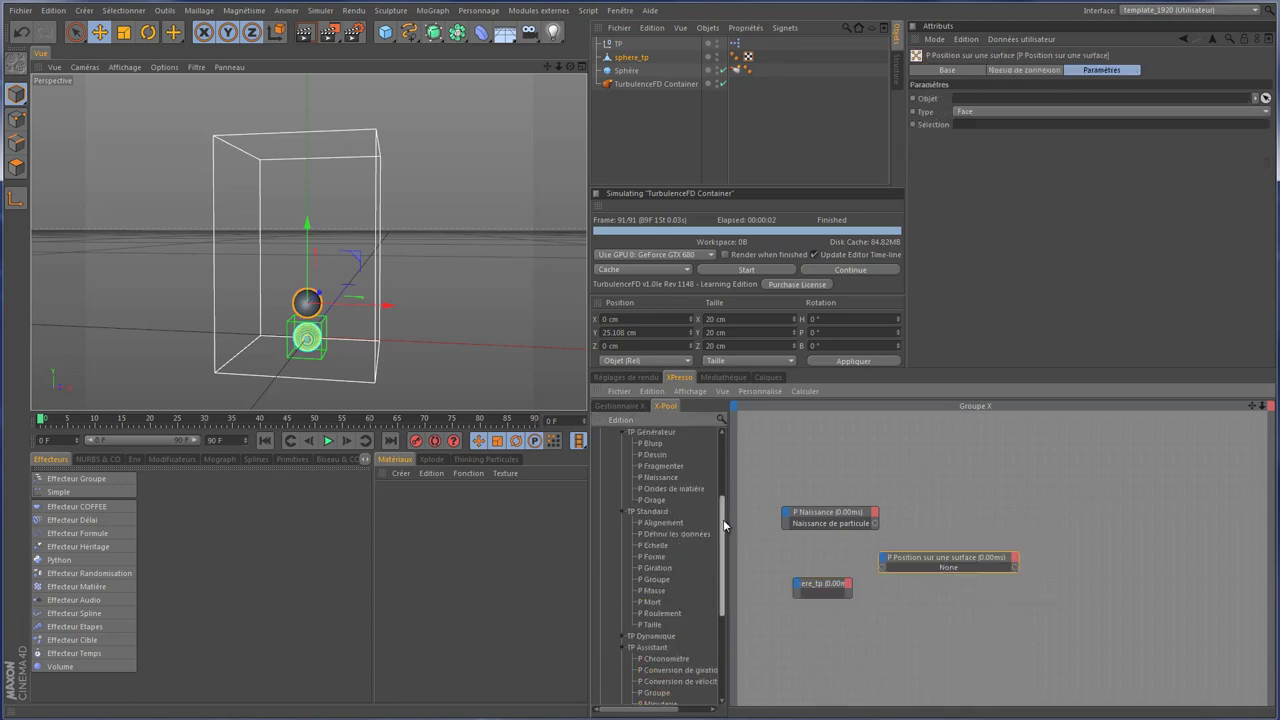
mouse_move(1049, 556)
mouse_down()
mouse_move(1068, 513)
mouse_move(1068, 525)
mouse_up()
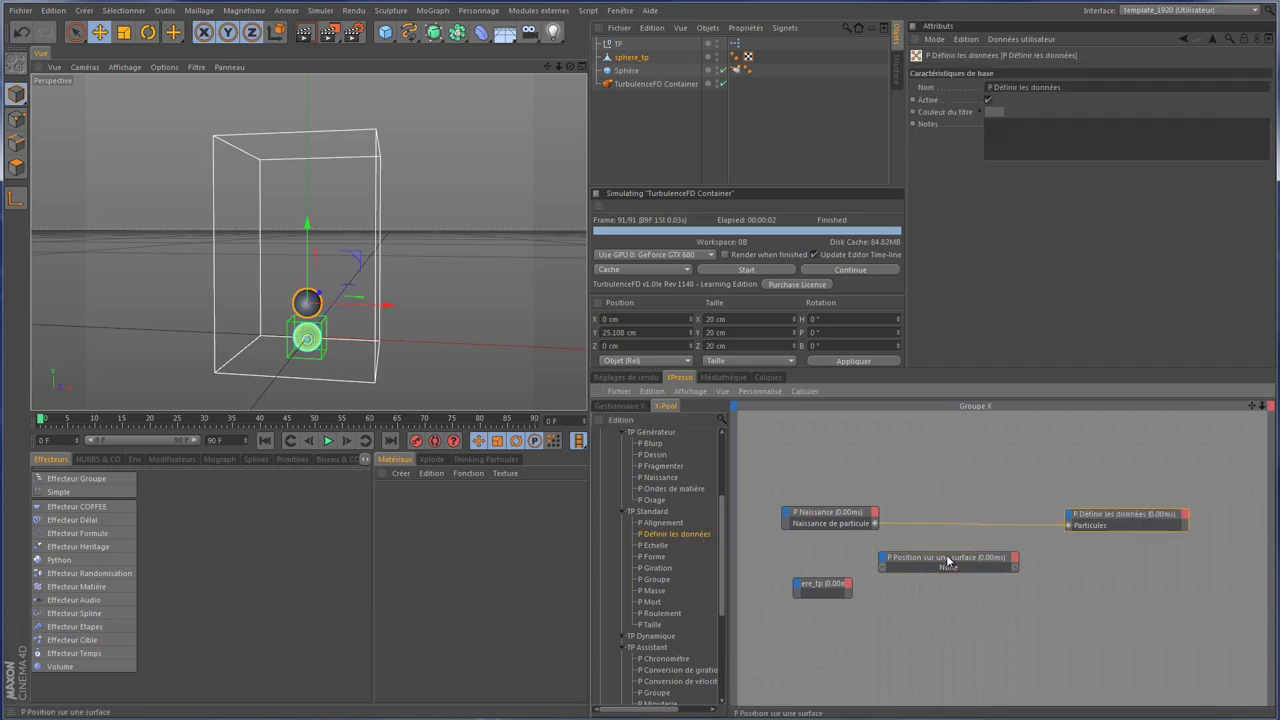
Step: Wire P Naissance and sphere_tp's Objet, via the surface node, into Définir les données' Position
drag(946, 560, 992, 578)
click(850, 584)
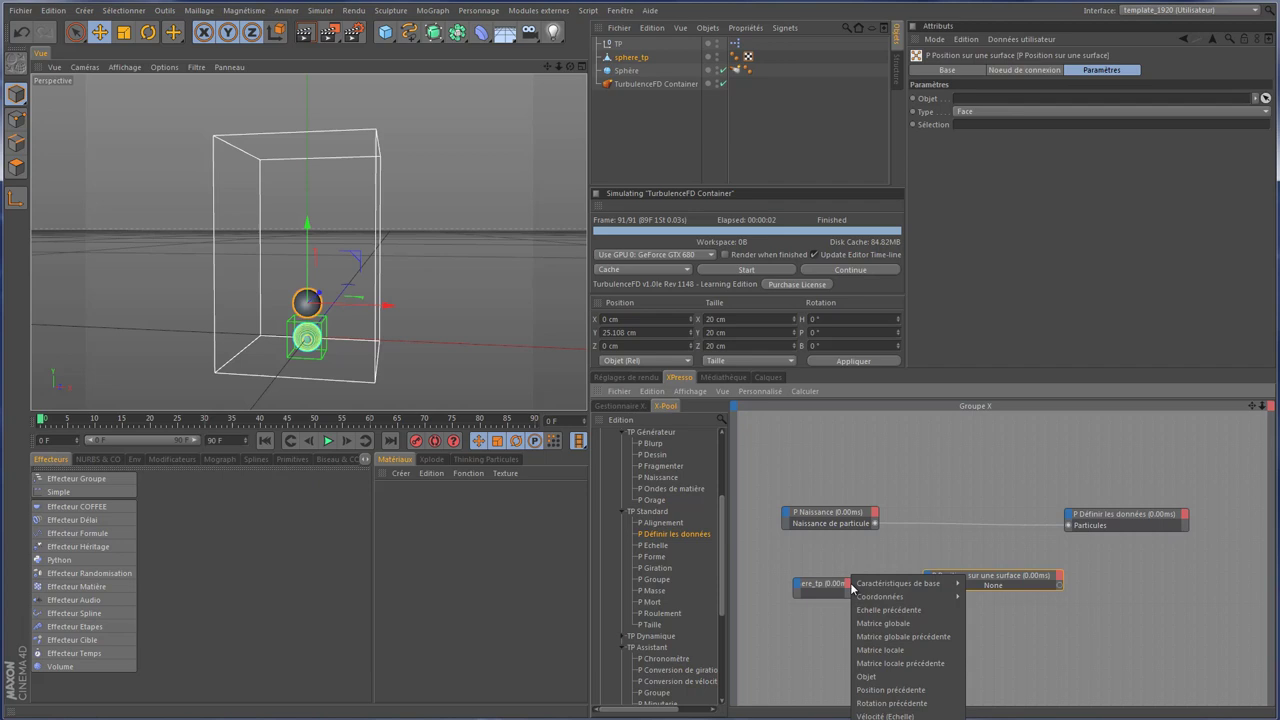
click(866, 676)
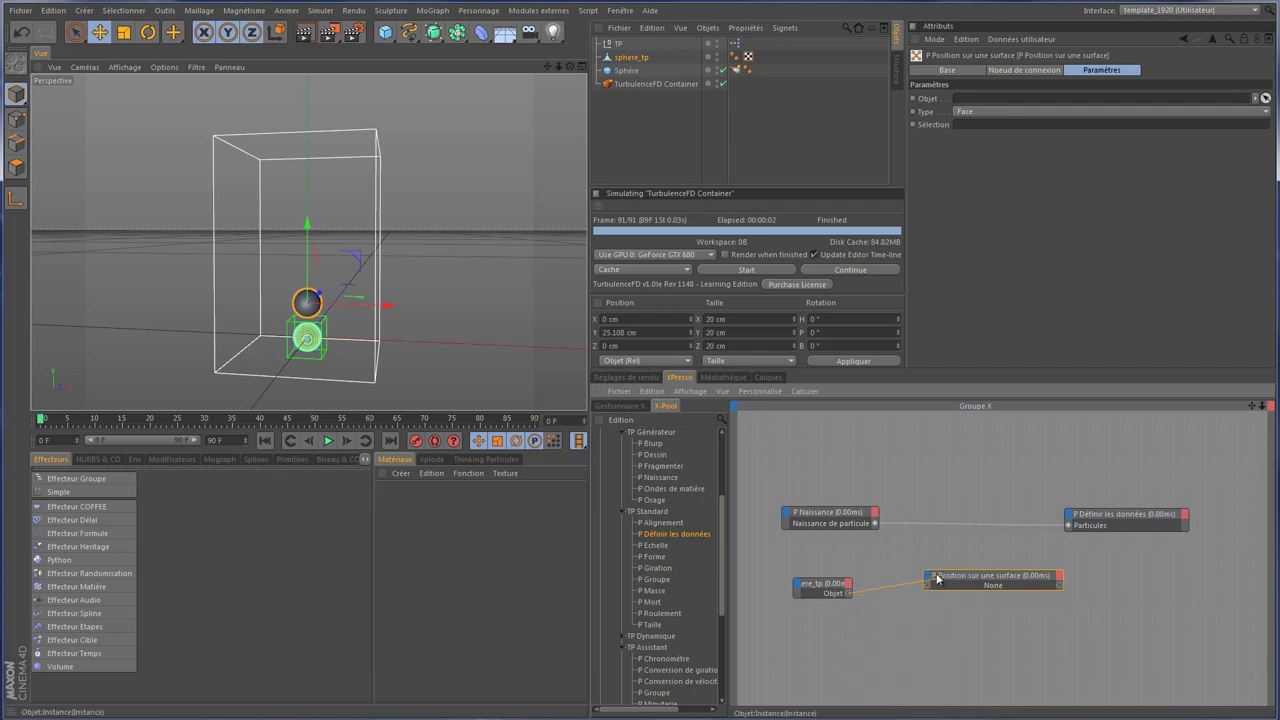
drag(848, 593, 928, 578)
click(967, 582)
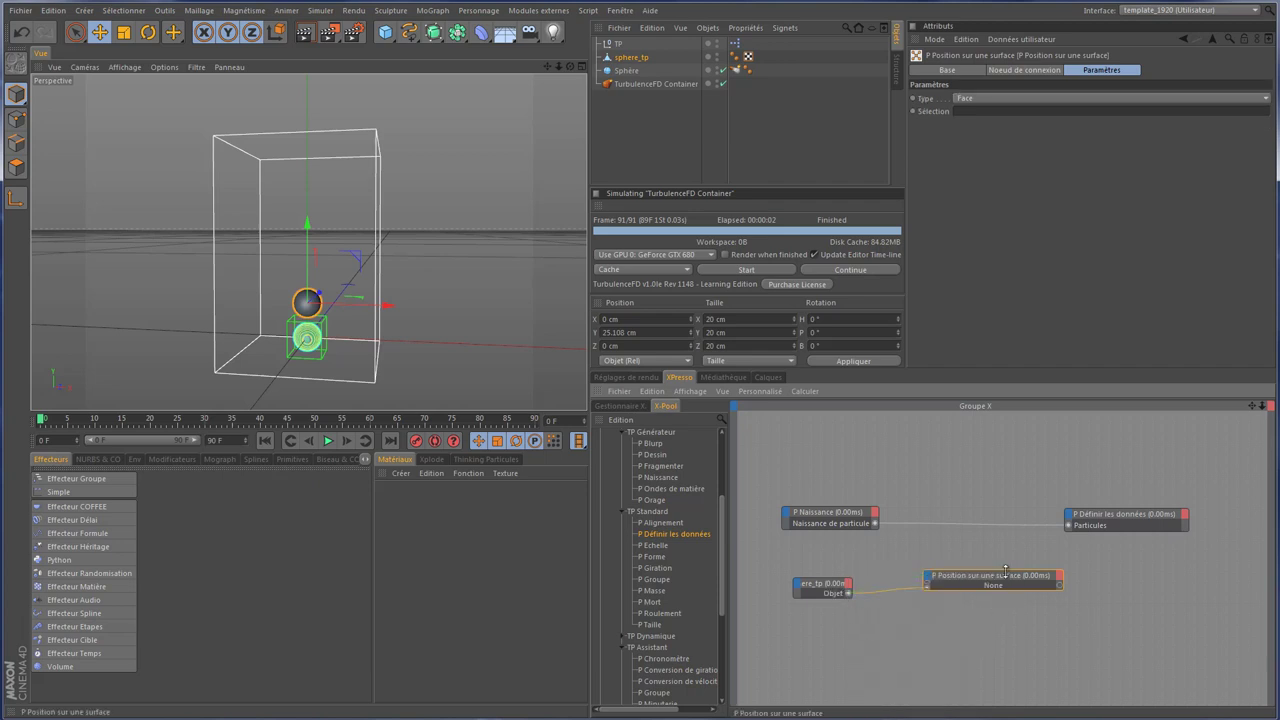
click(1004, 565)
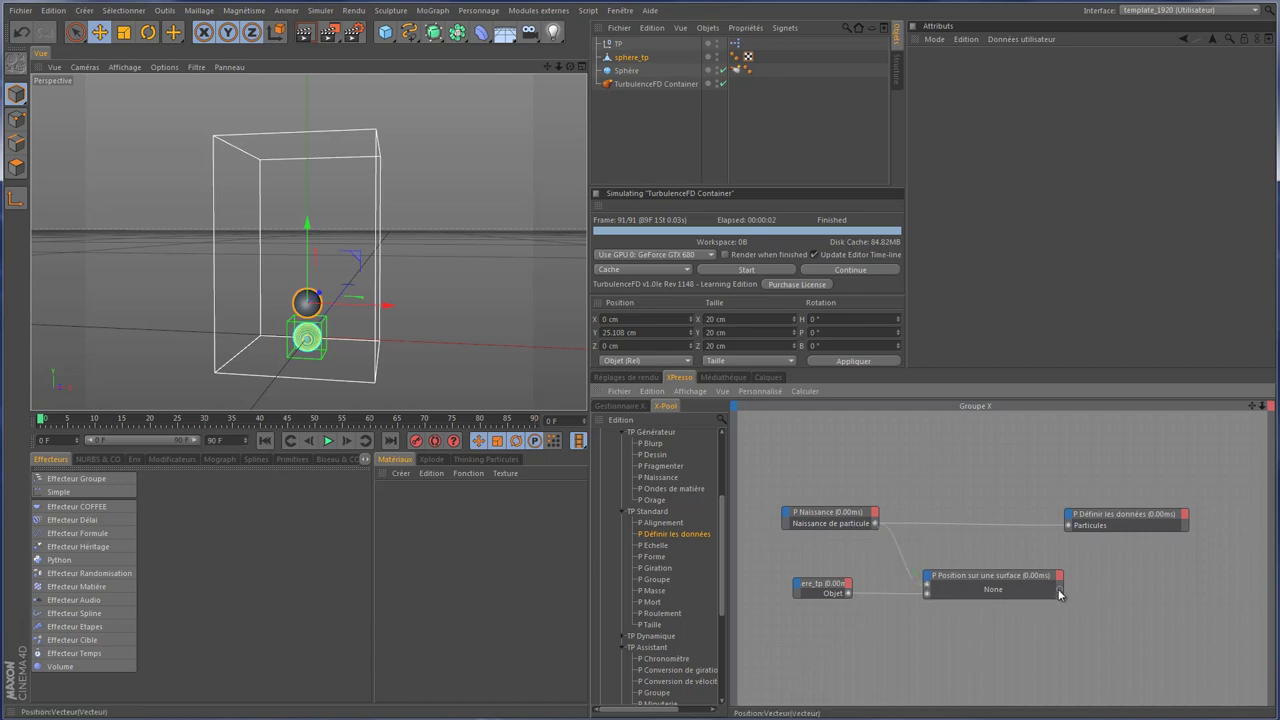
drag(1070, 516, 1070, 518)
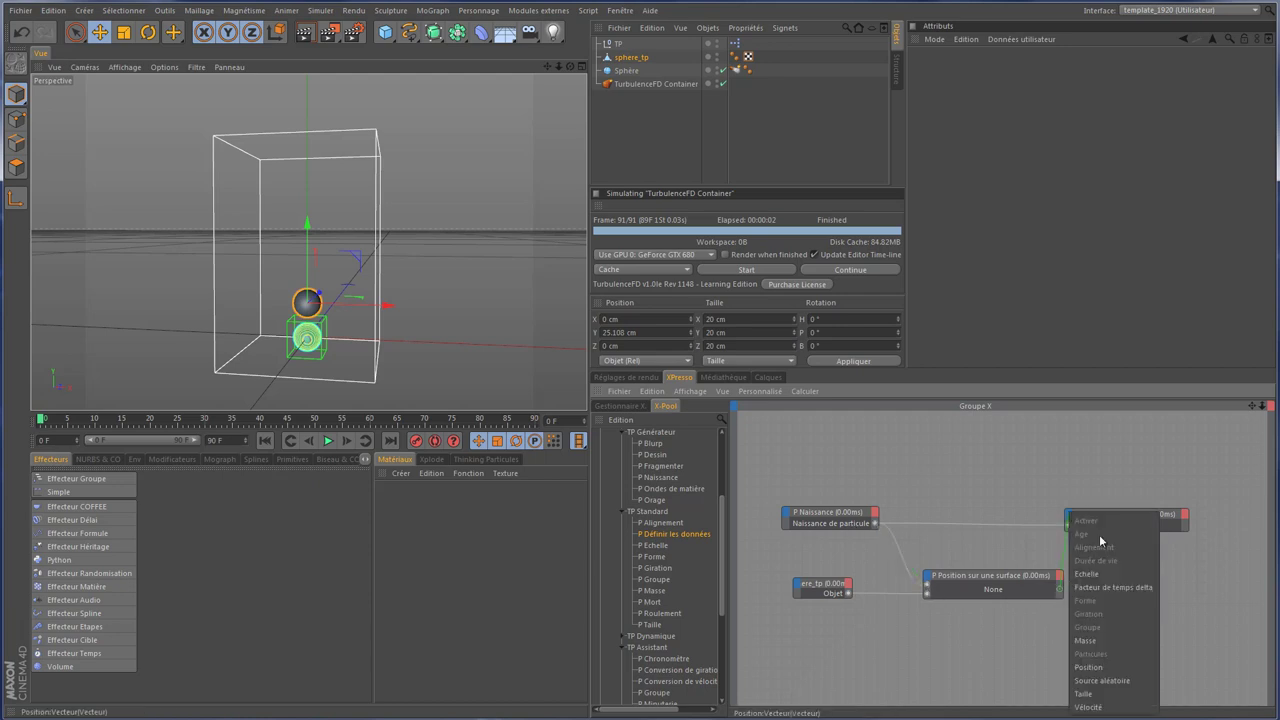
click(1094, 667)
Step: Remove unused ports from the surface position node and tidy the node layout
drag(1013, 589, 986, 591)
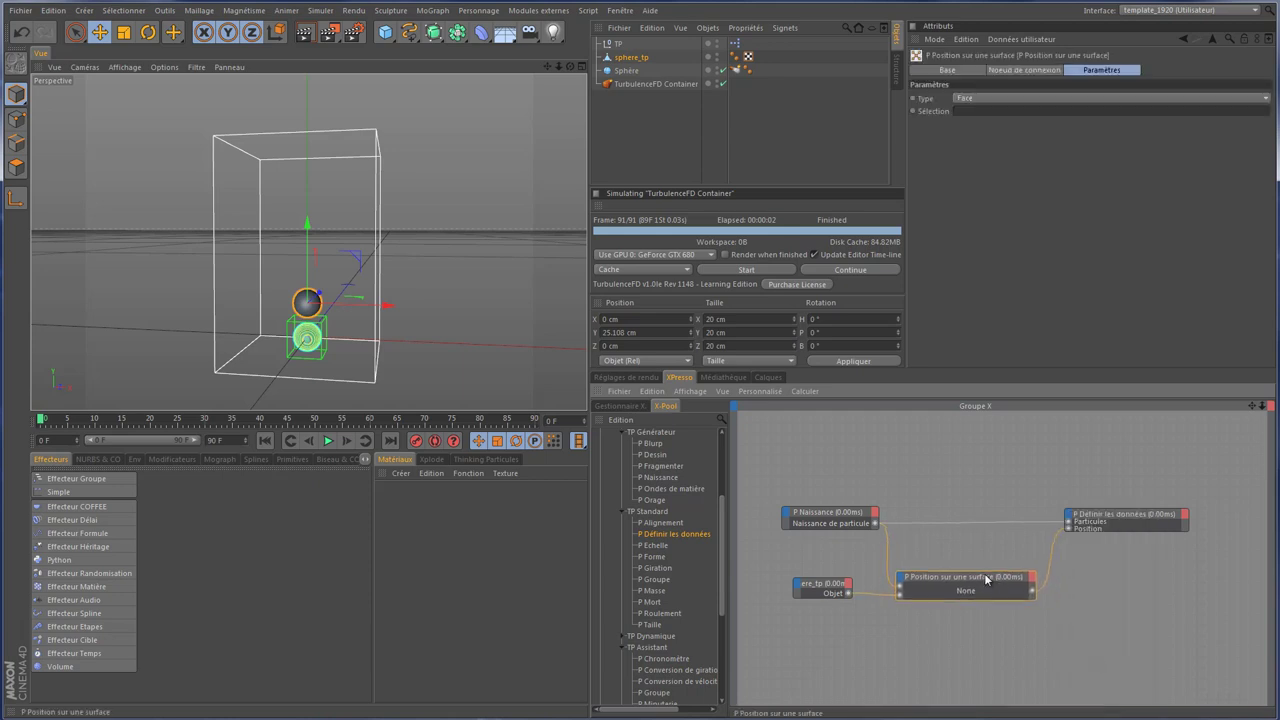
right_click(985, 578)
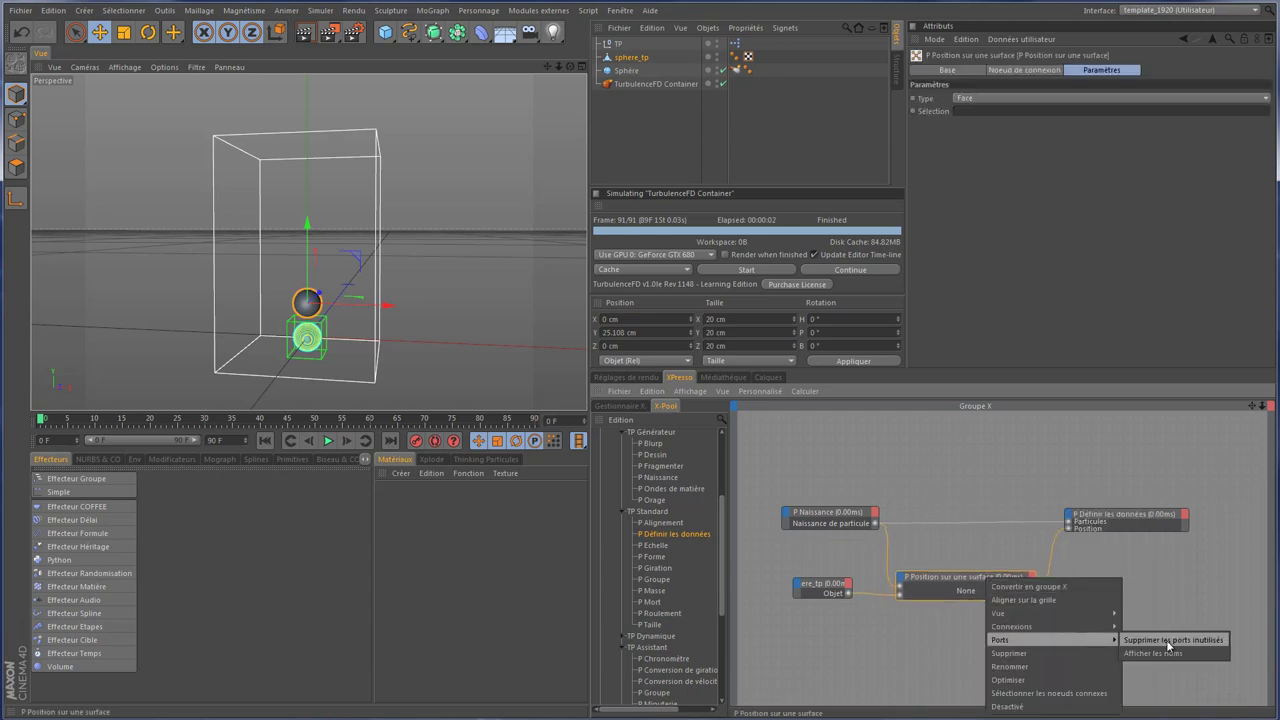
click(1165, 650)
click(1050, 555)
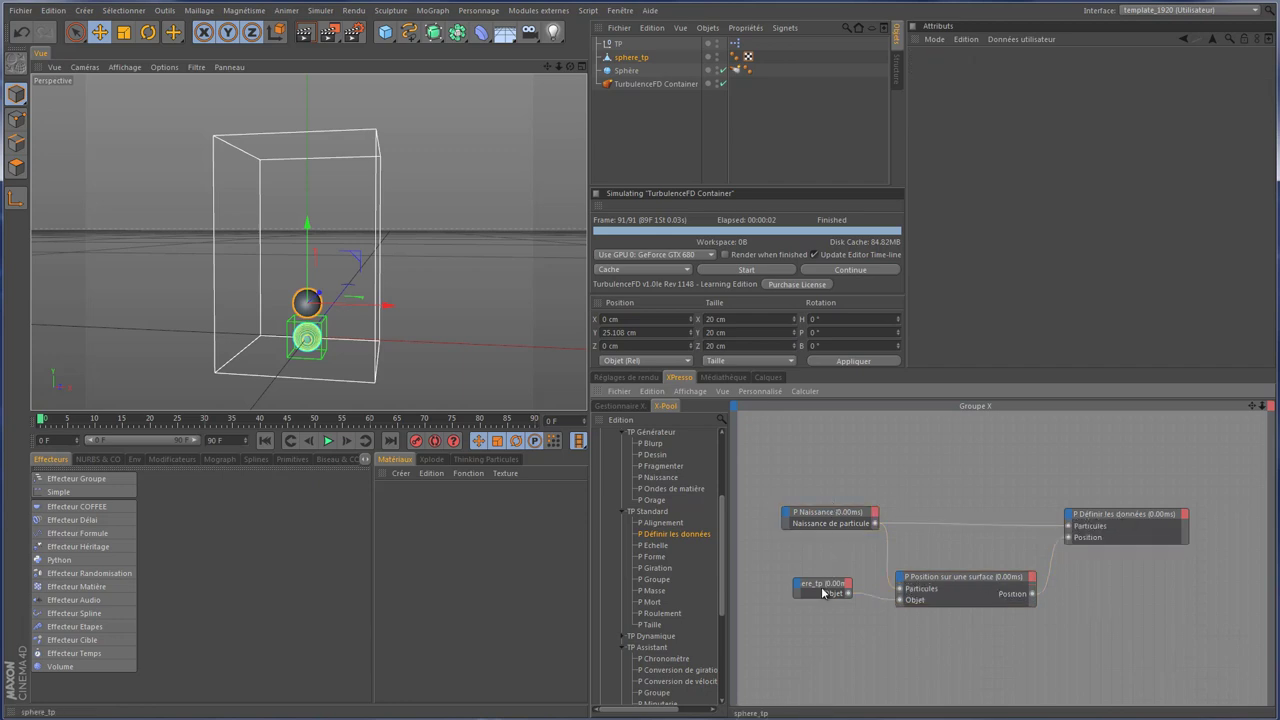
drag(829, 588, 829, 595)
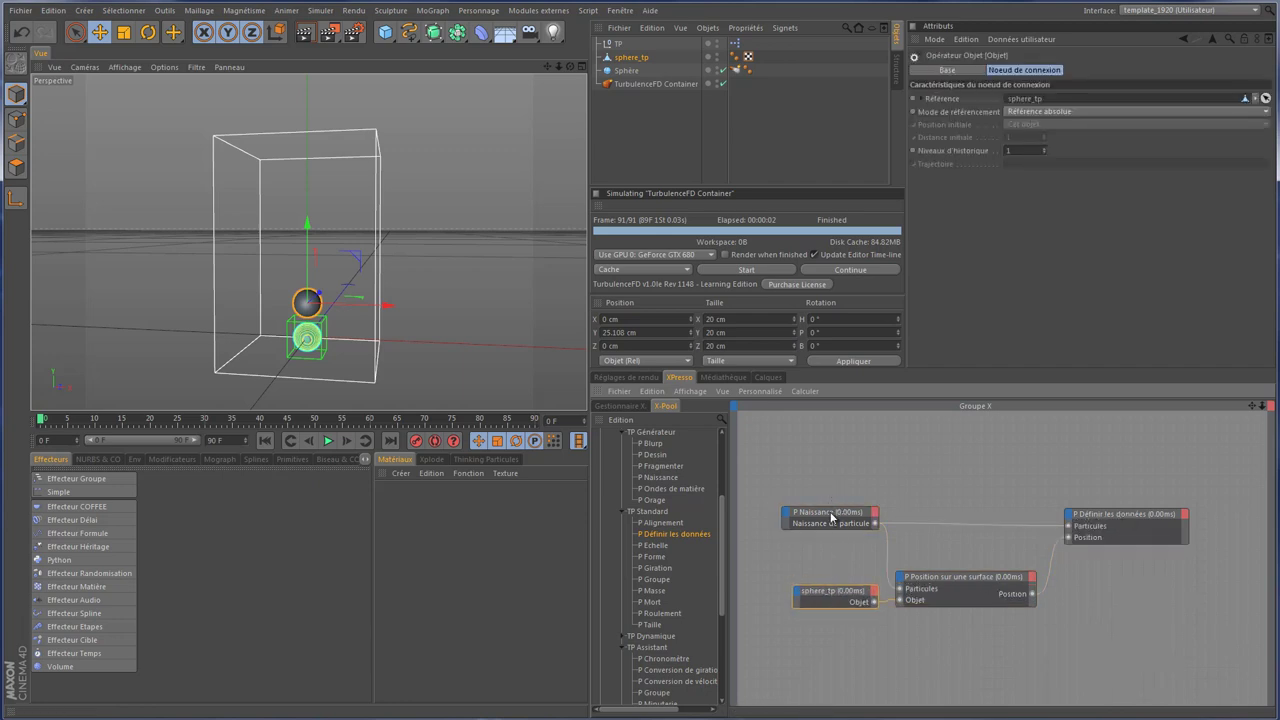
drag(831, 517, 831, 543)
drag(1148, 512, 1141, 530)
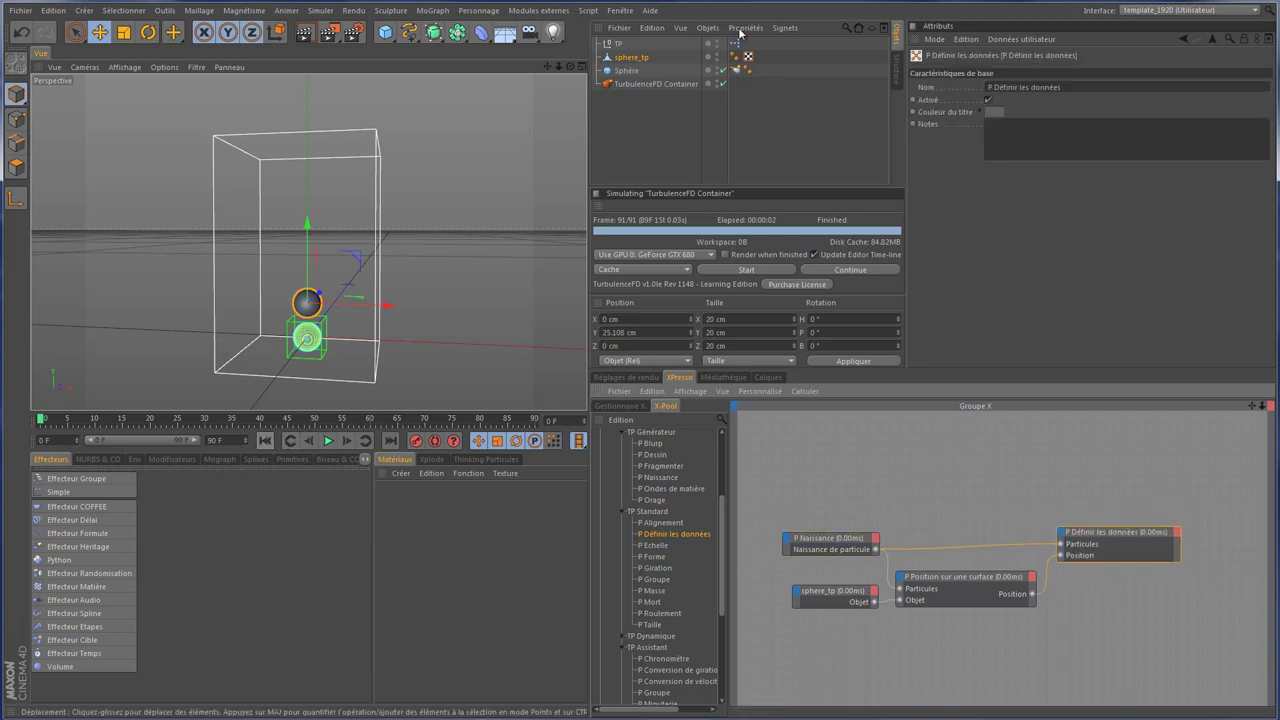
Step: Hide the original sphere and run a quick playback test, rewinding to frame 0
click(716, 68)
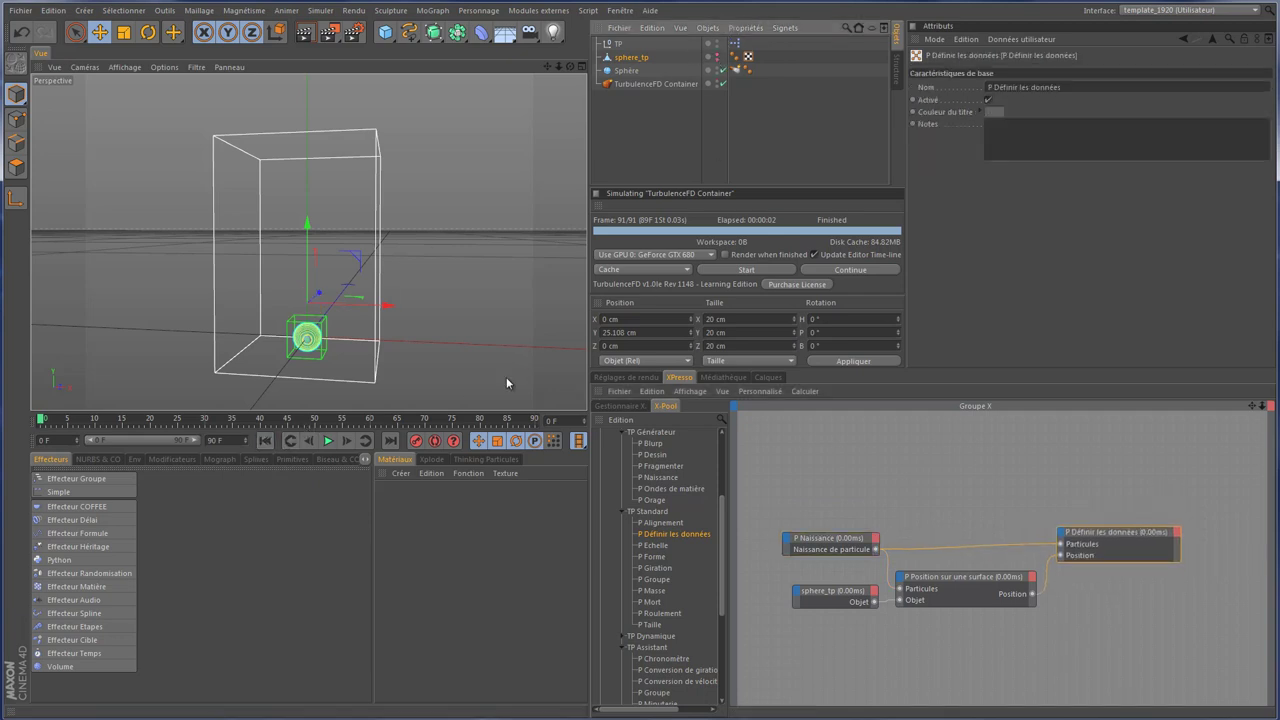
click(327, 441)
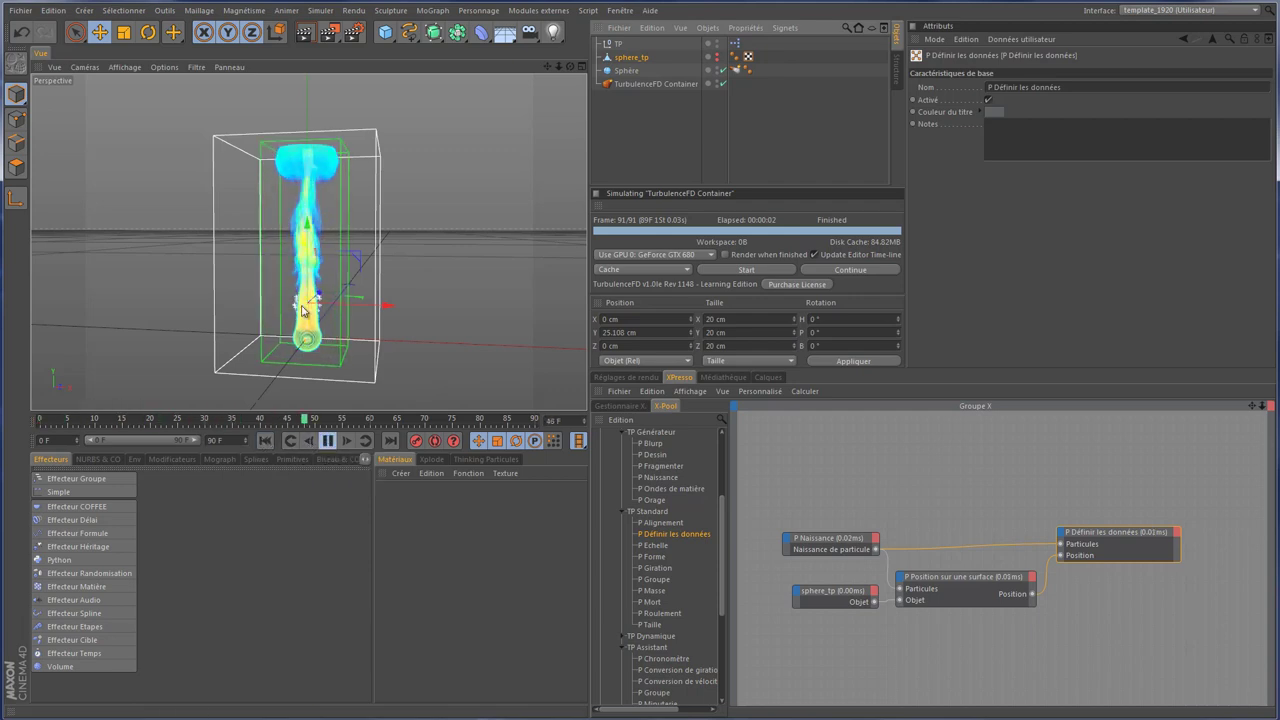
click(265, 441)
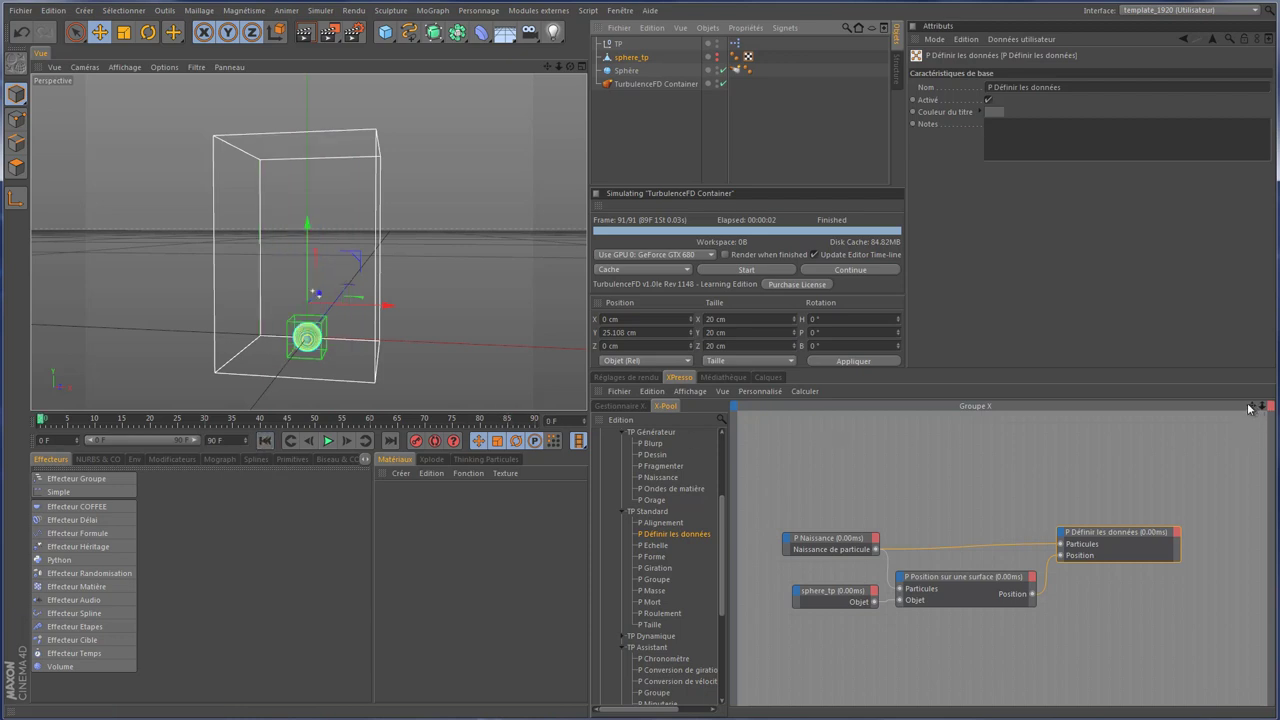
Step: Recenter the XPresso nodes and play the simulation to frame 28, showing the mushroom plume
drag(1248, 407, 932, 523)
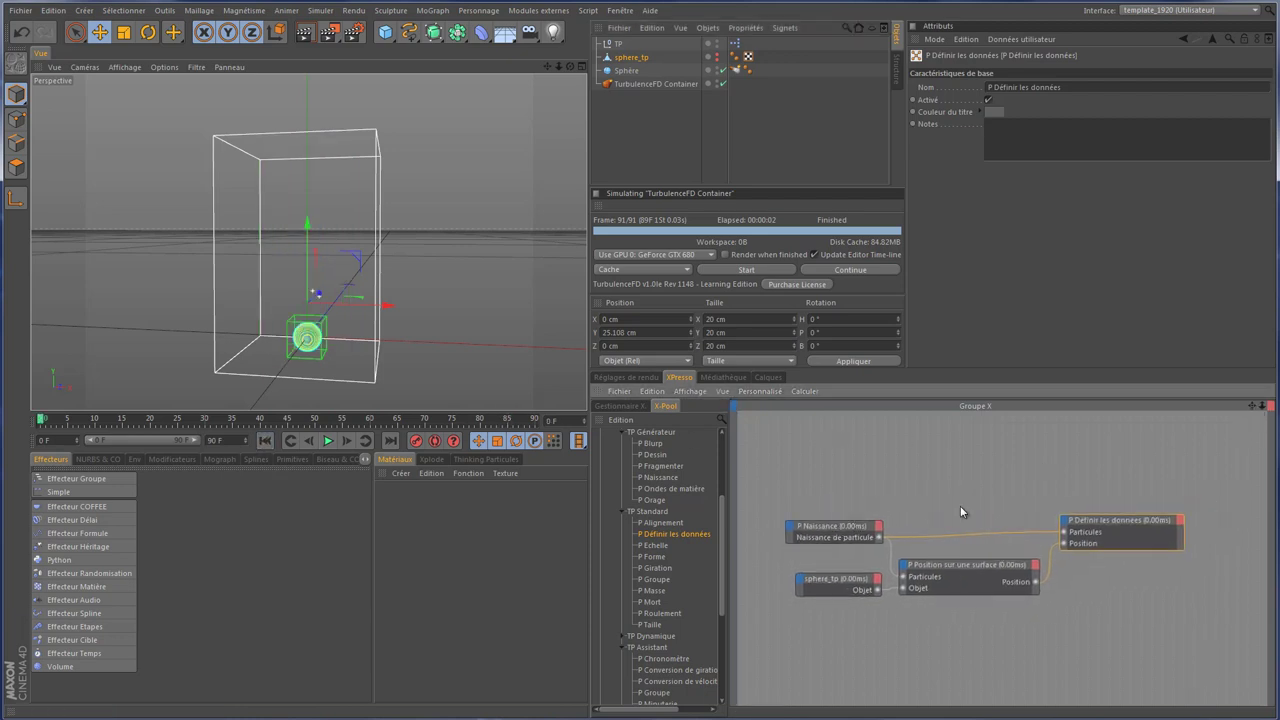
drag(1254, 406, 731, 404)
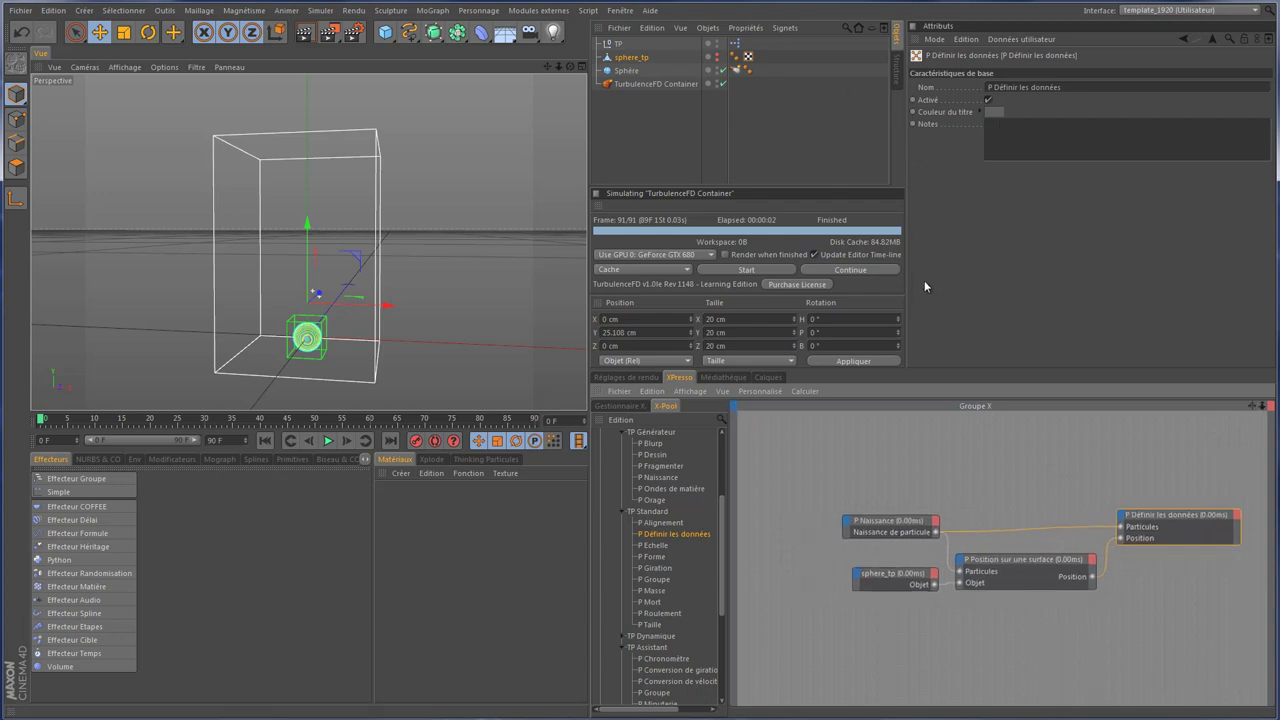
drag(1254, 406, 1250, 463)
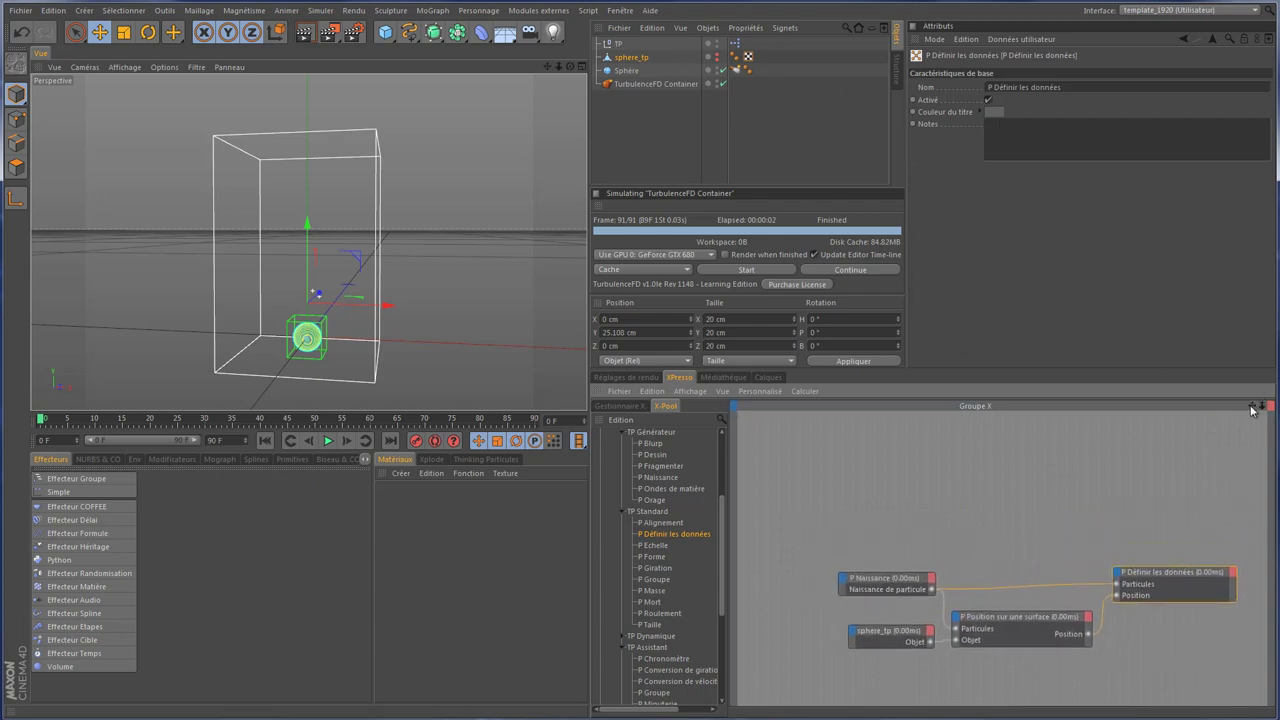
click(328, 441)
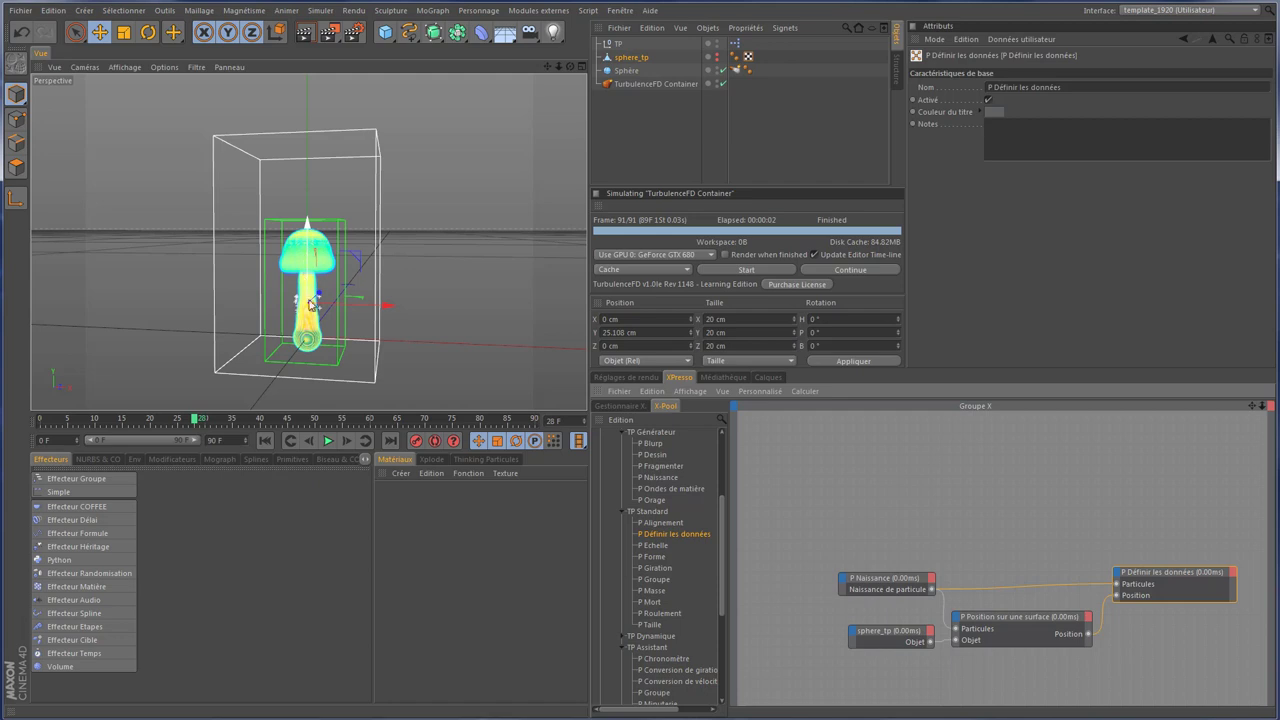
drag(722, 510, 718, 624)
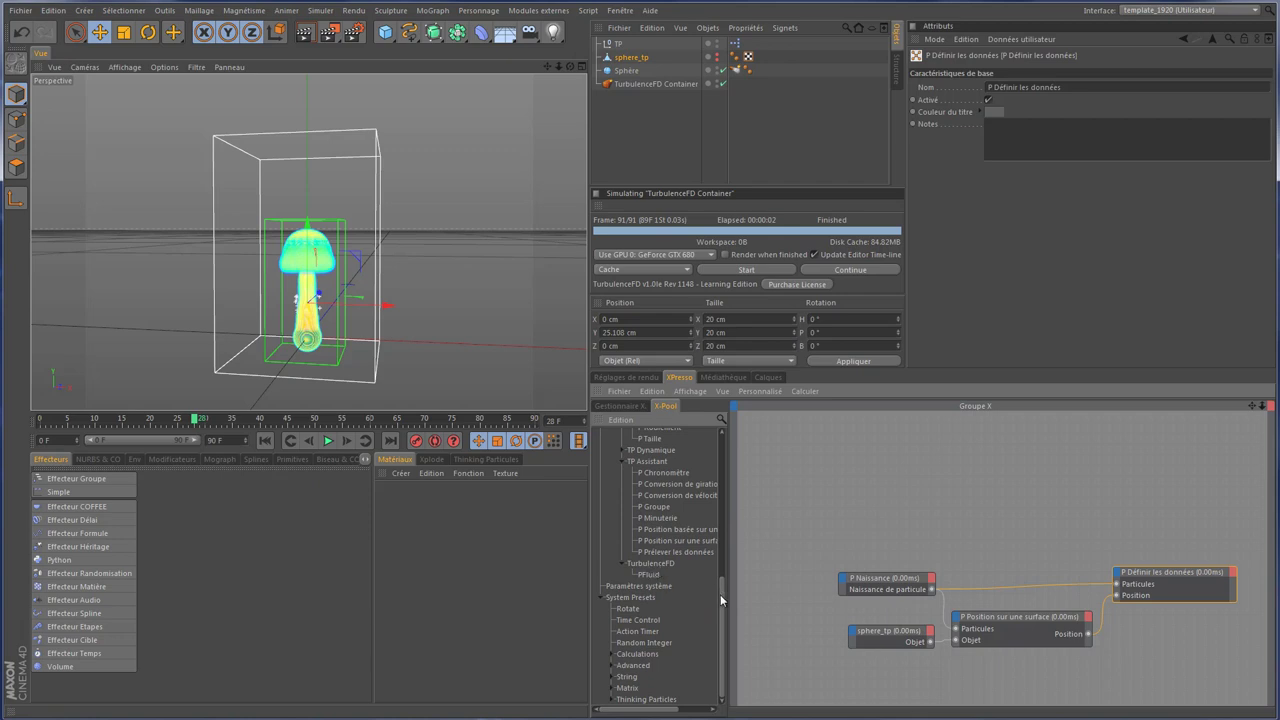
Step: Add a PFluid node from the Thinking Particles operators to the graph
mouse_move(720, 594)
mouse_down()
mouse_move(720, 480)
mouse_move(718, 600)
mouse_up()
click(609, 491)
click(610, 491)
drag(968, 484, 968, 484)
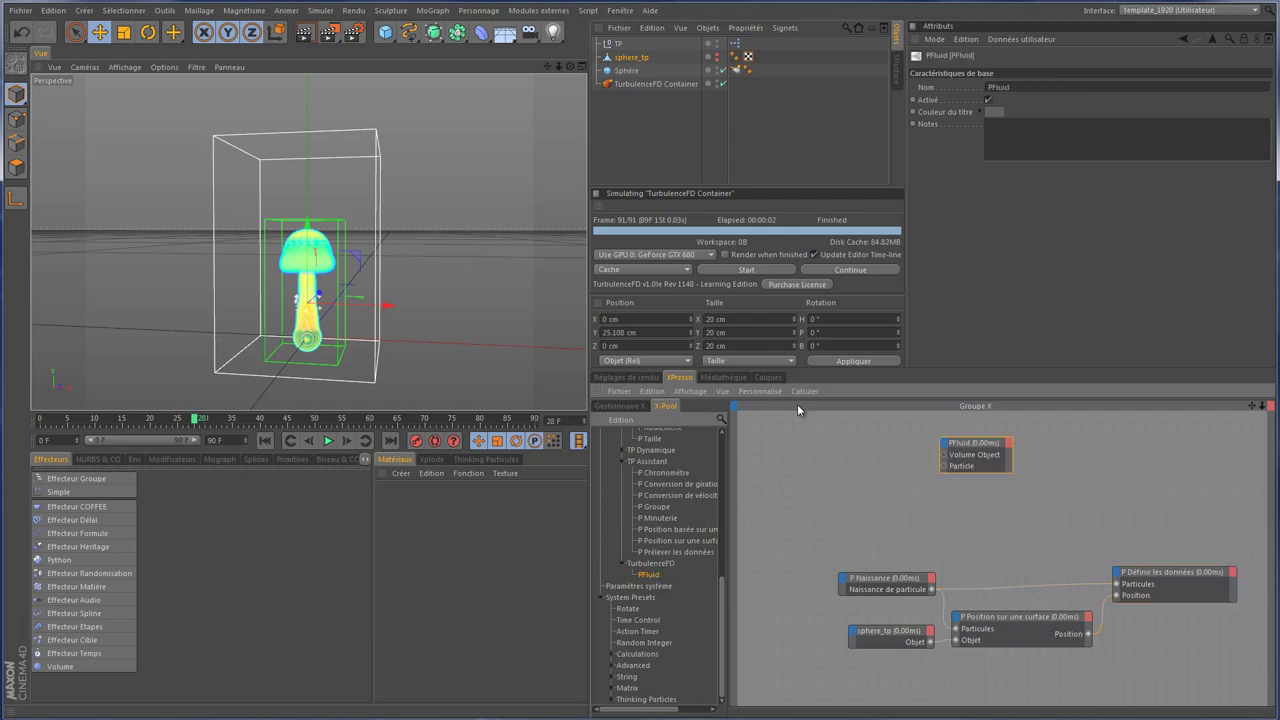
Step: Add the TurbulenceFD Container as a node and wire its Objet into PFluid's Volume Object
click(662, 85)
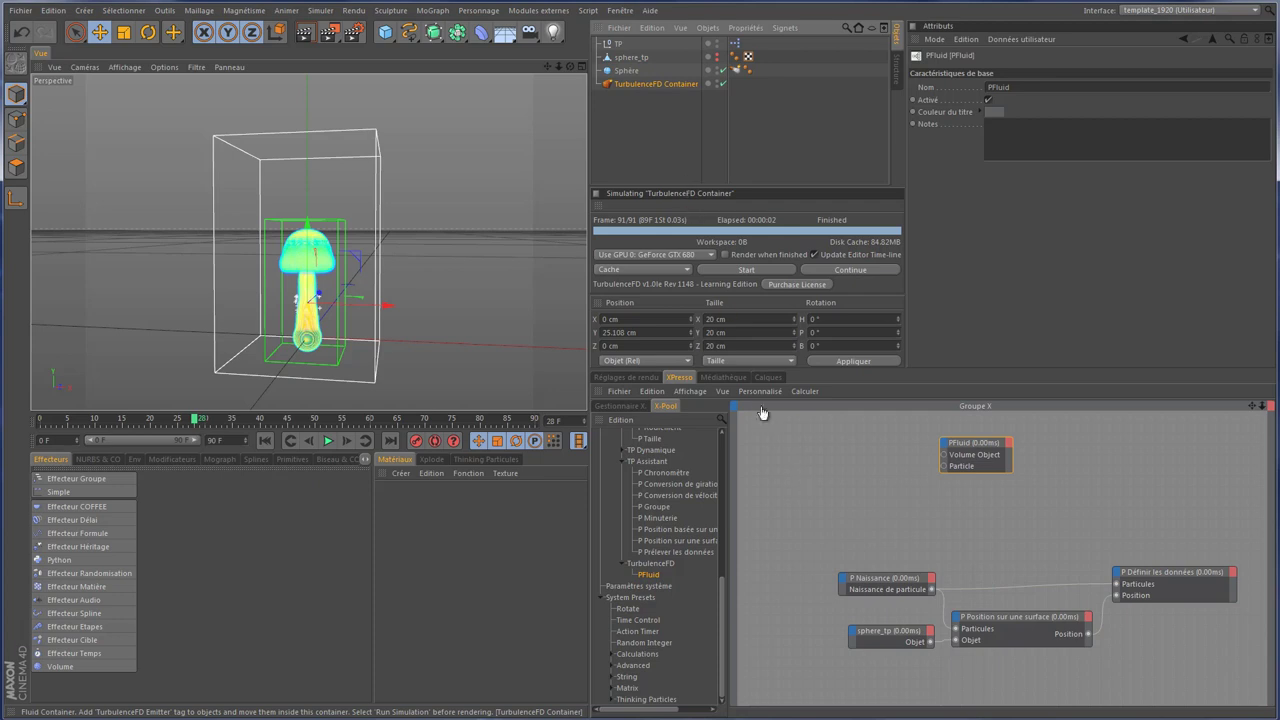
drag(662, 84, 772, 434)
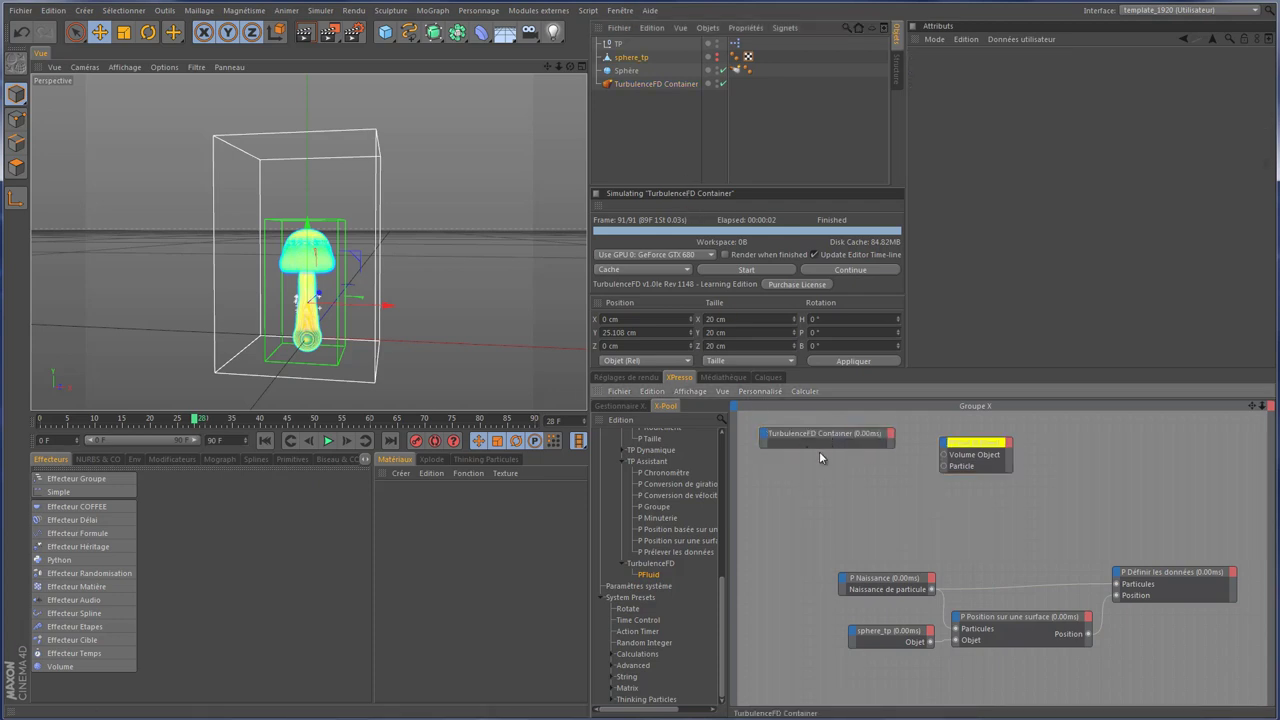
click(891, 437)
click(912, 548)
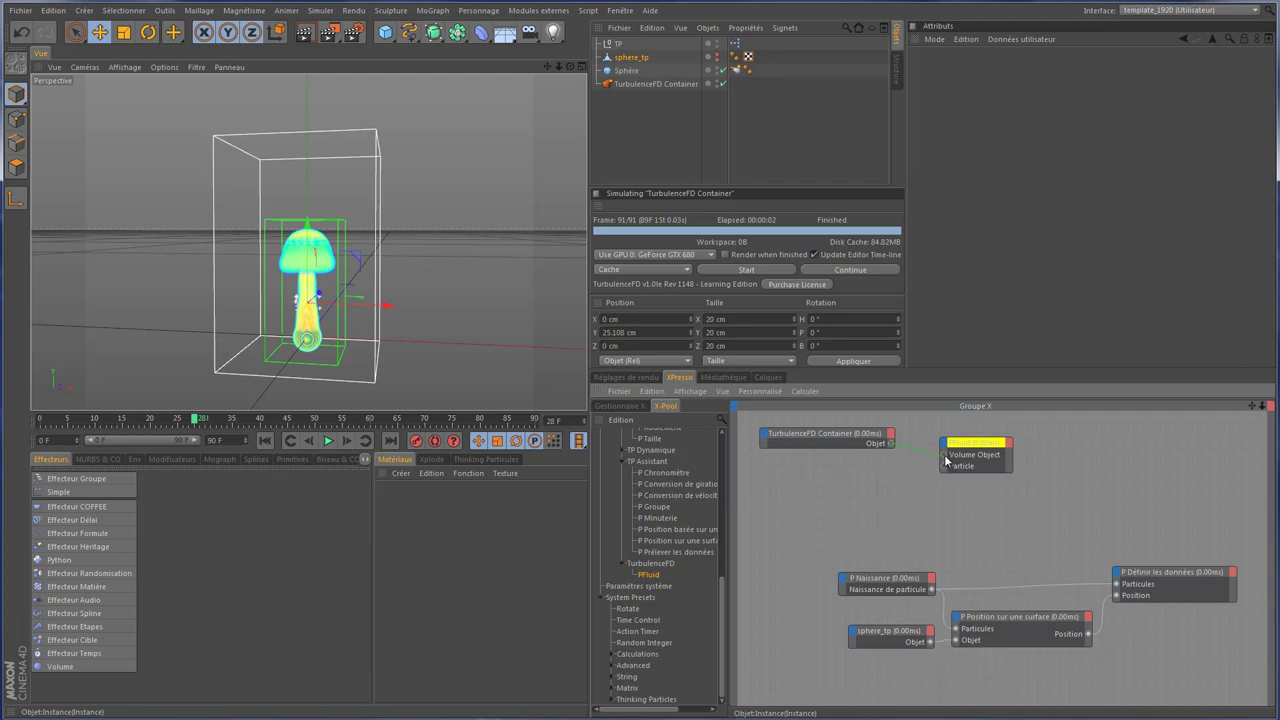
drag(946, 460, 1017, 437)
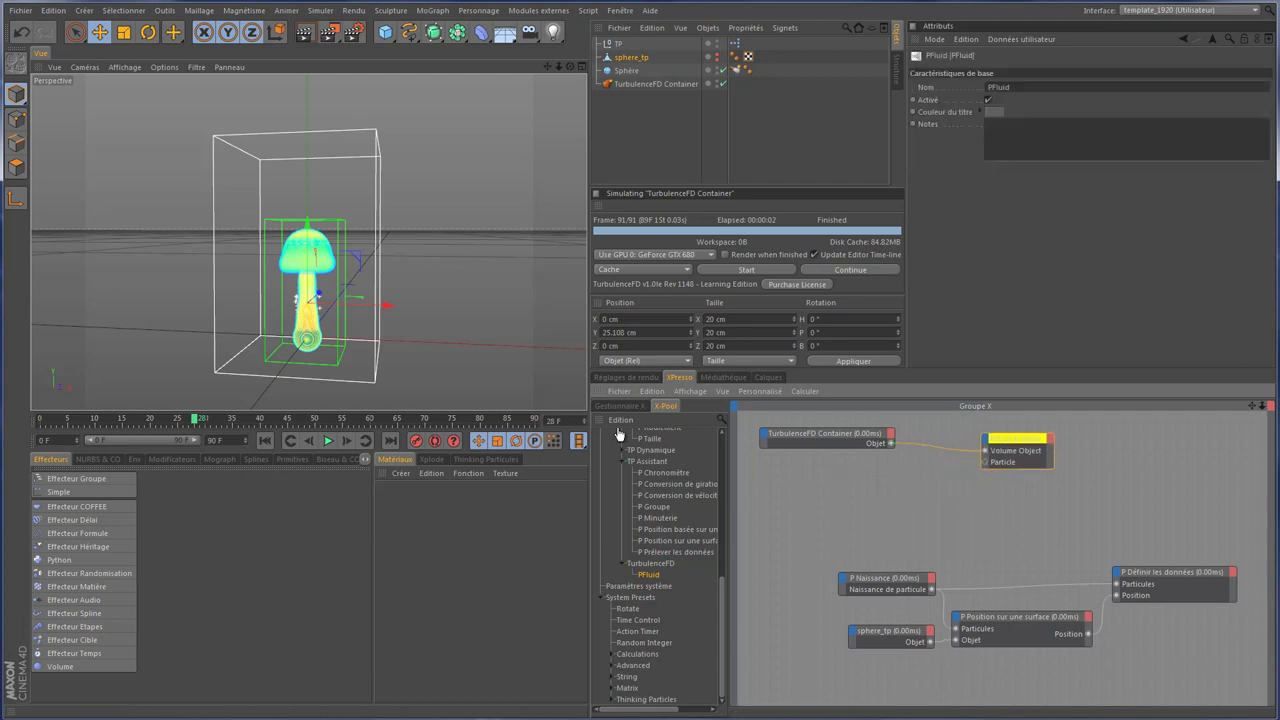
Step: Add a P Conduit node, wire Global into PFluid's Particule, and rewind the animation
drag(719, 604, 721, 458)
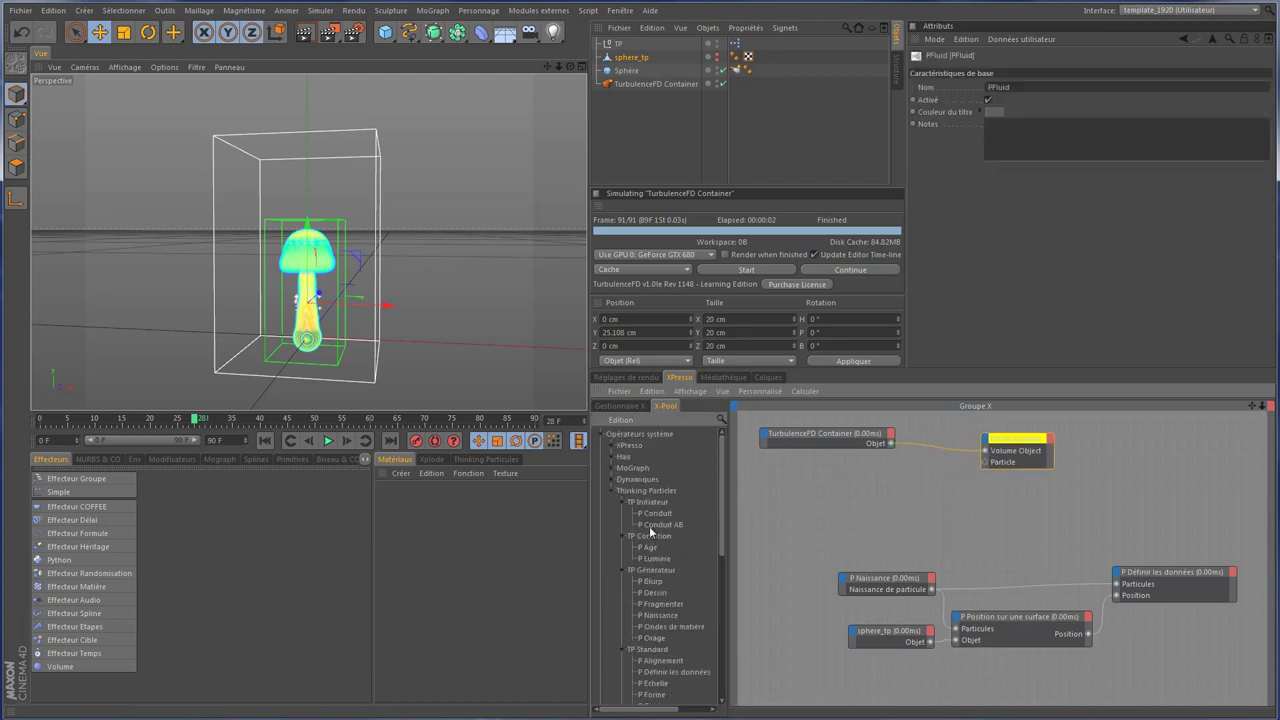
drag(829, 501, 829, 497)
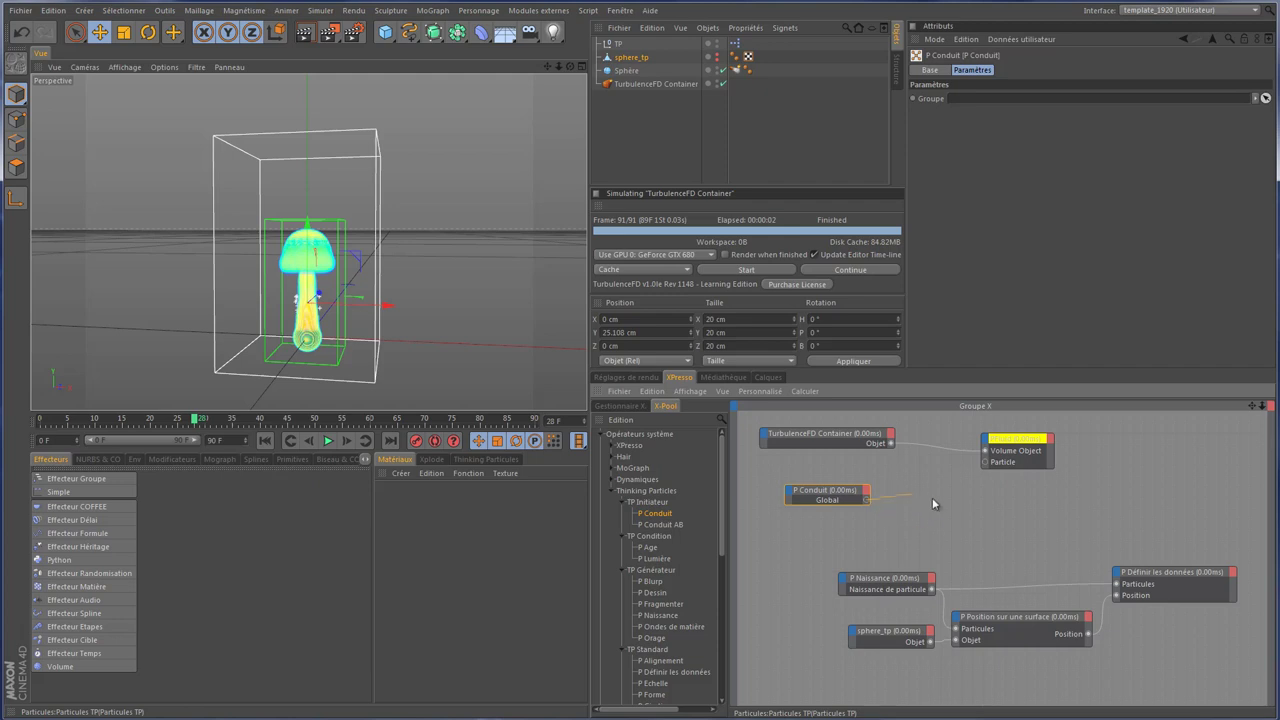
drag(995, 480, 988, 465)
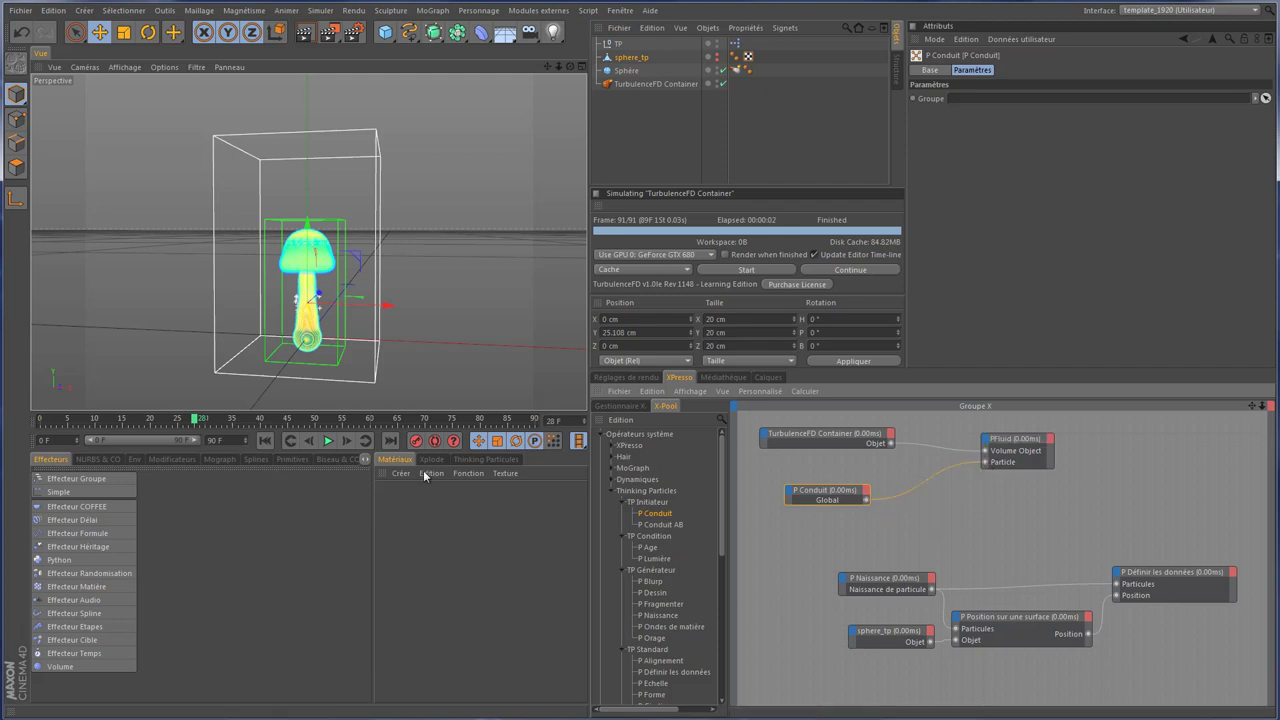
click(265, 440)
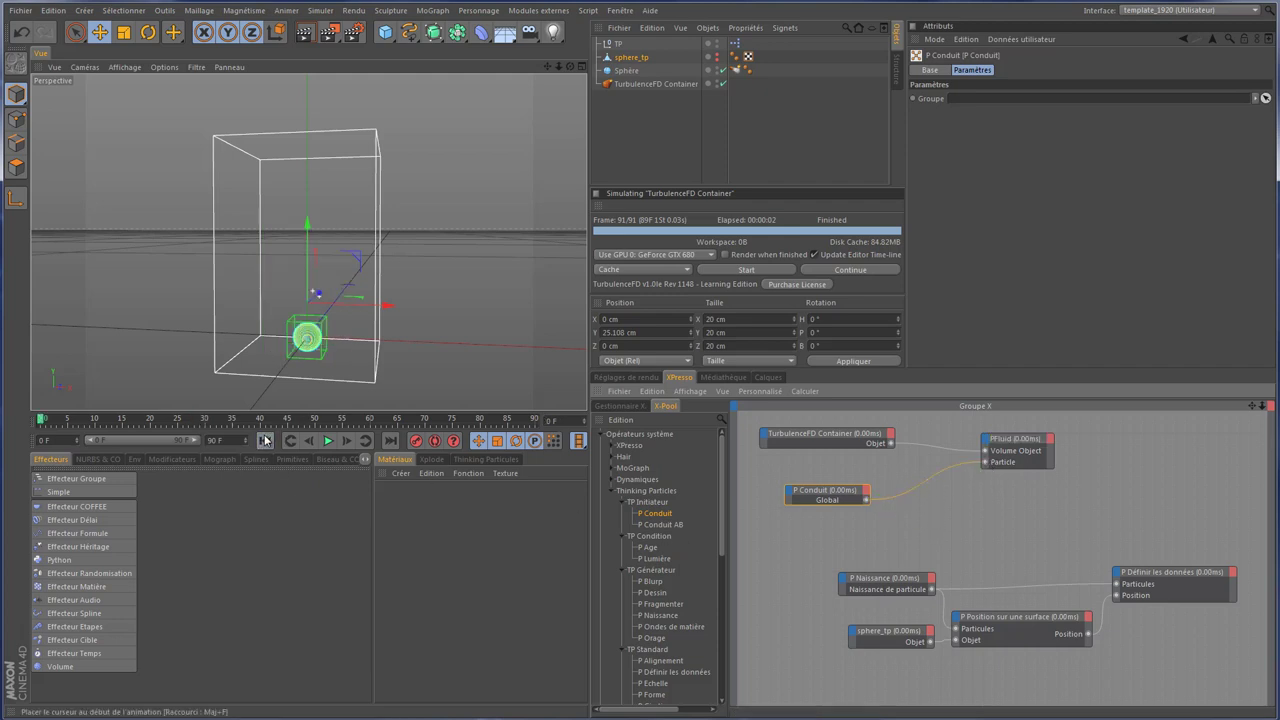
Step: Play and rewind the fluid preview, then select TurbulenceFD Container to show its Cache.001 settings
click(327, 441)
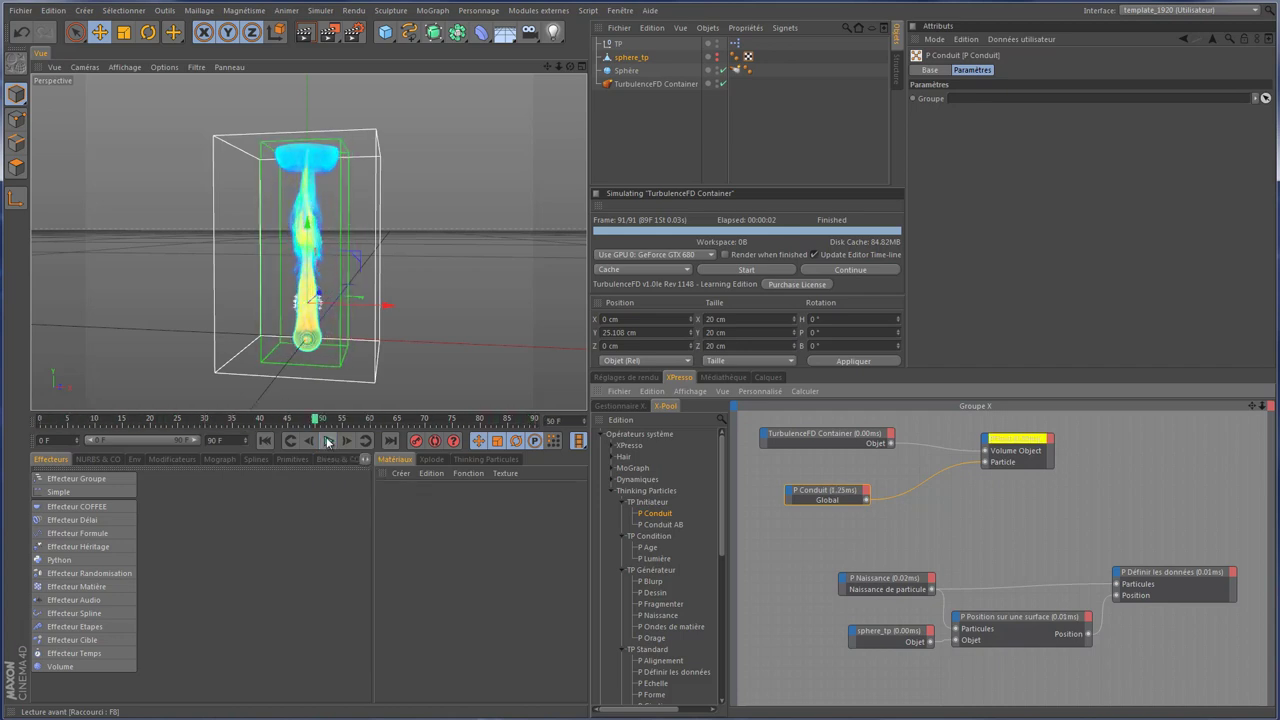
click(327, 441)
click(268, 441)
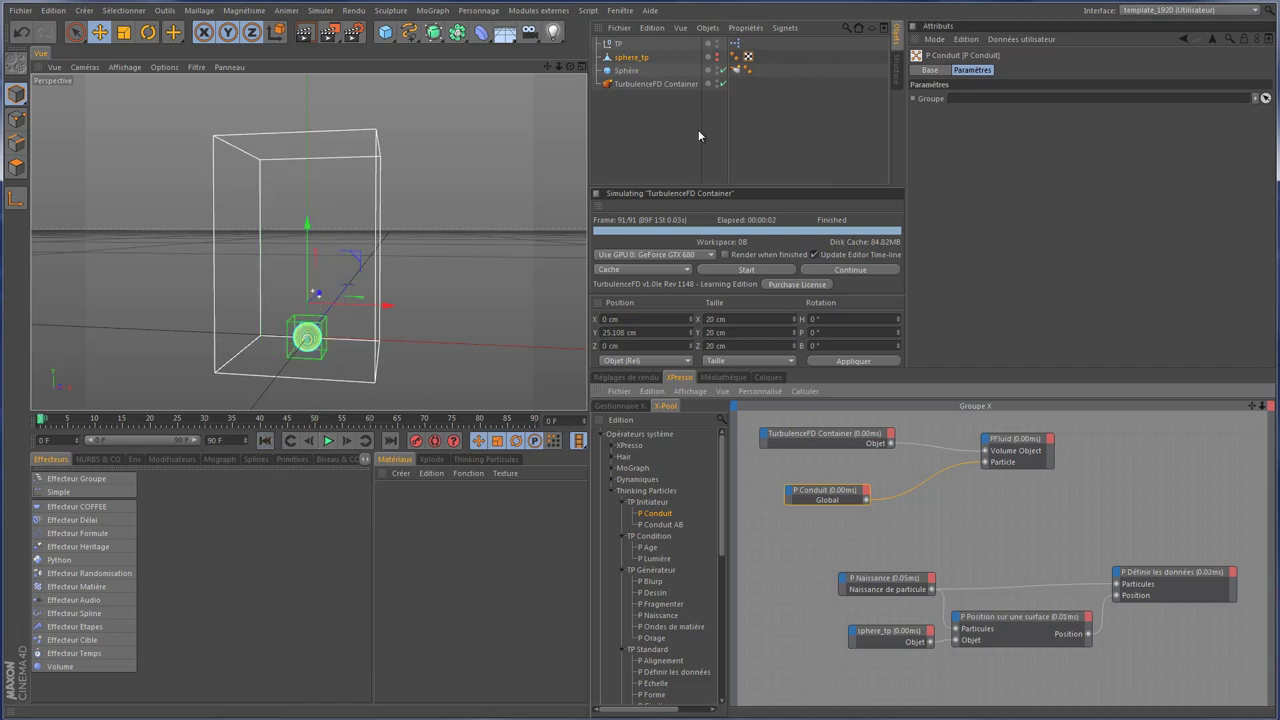
click(675, 85)
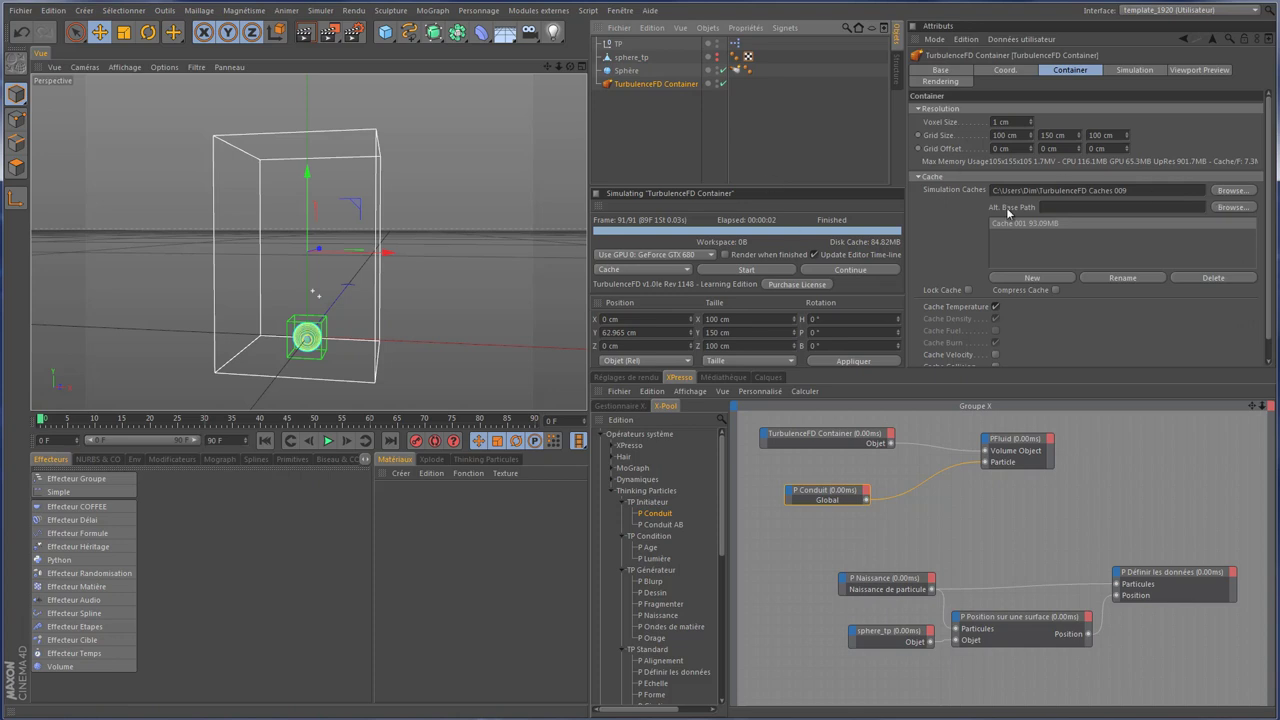
Step: Turn on Cache Velocity for the TurbulenceFD Container and re-simulate, overwriting the existing cache
scroll(1264, 257, down, 1)
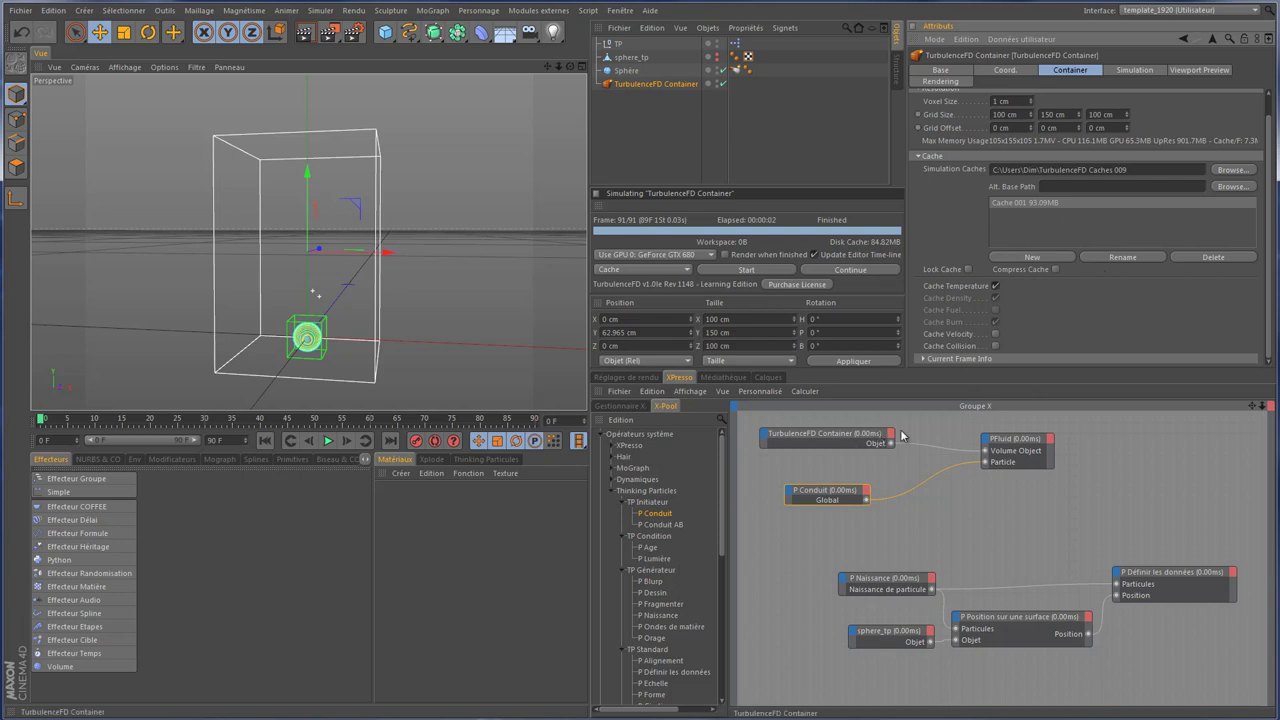
click(1034, 464)
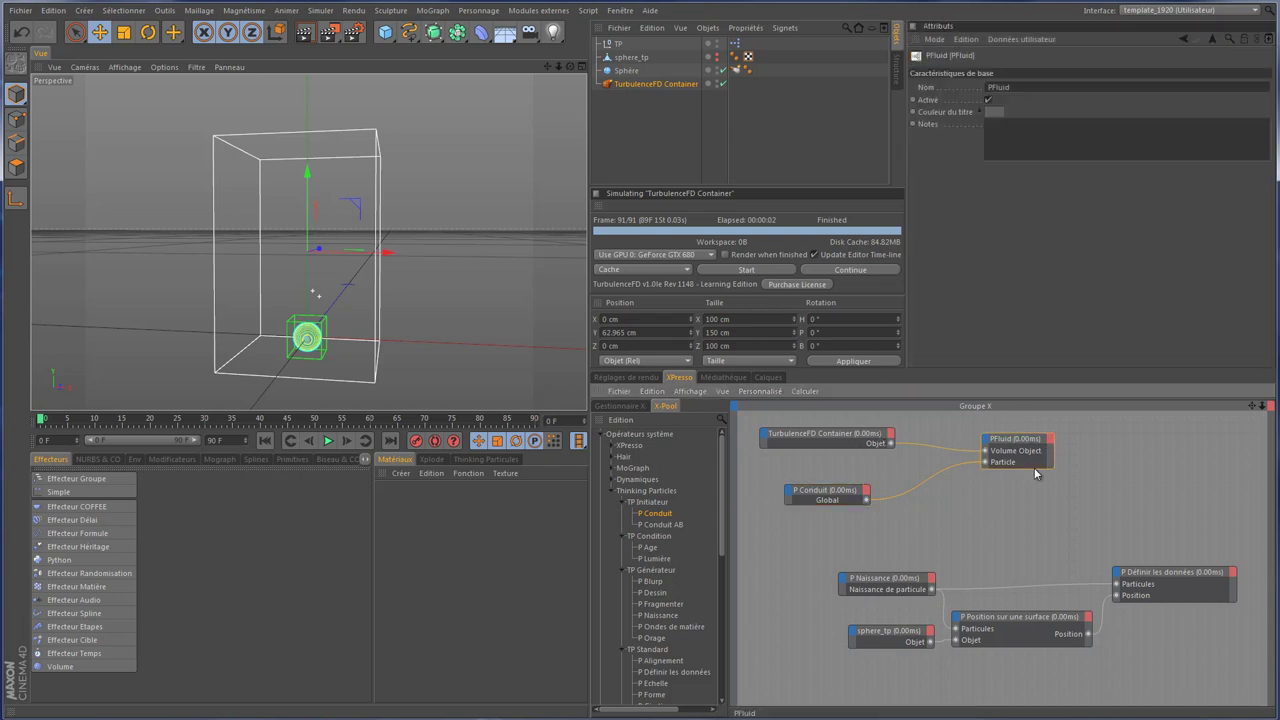
click(670, 84)
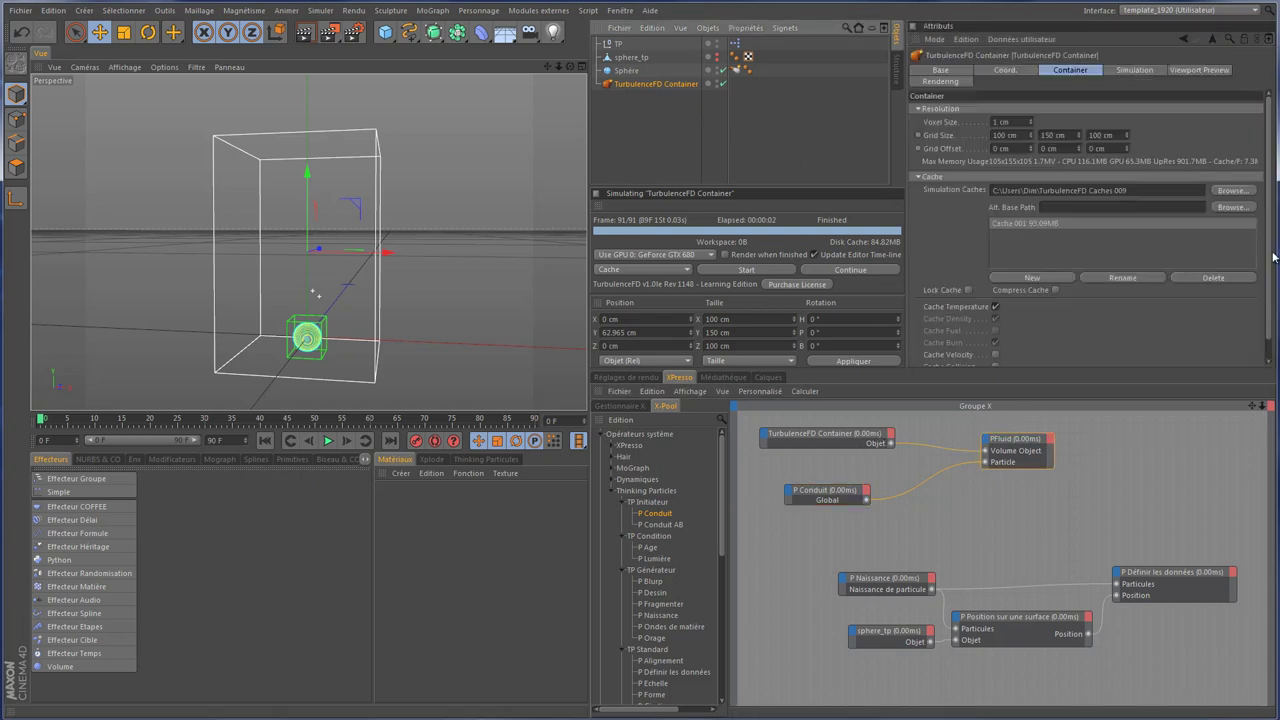
drag(1268, 255, 1268, 330)
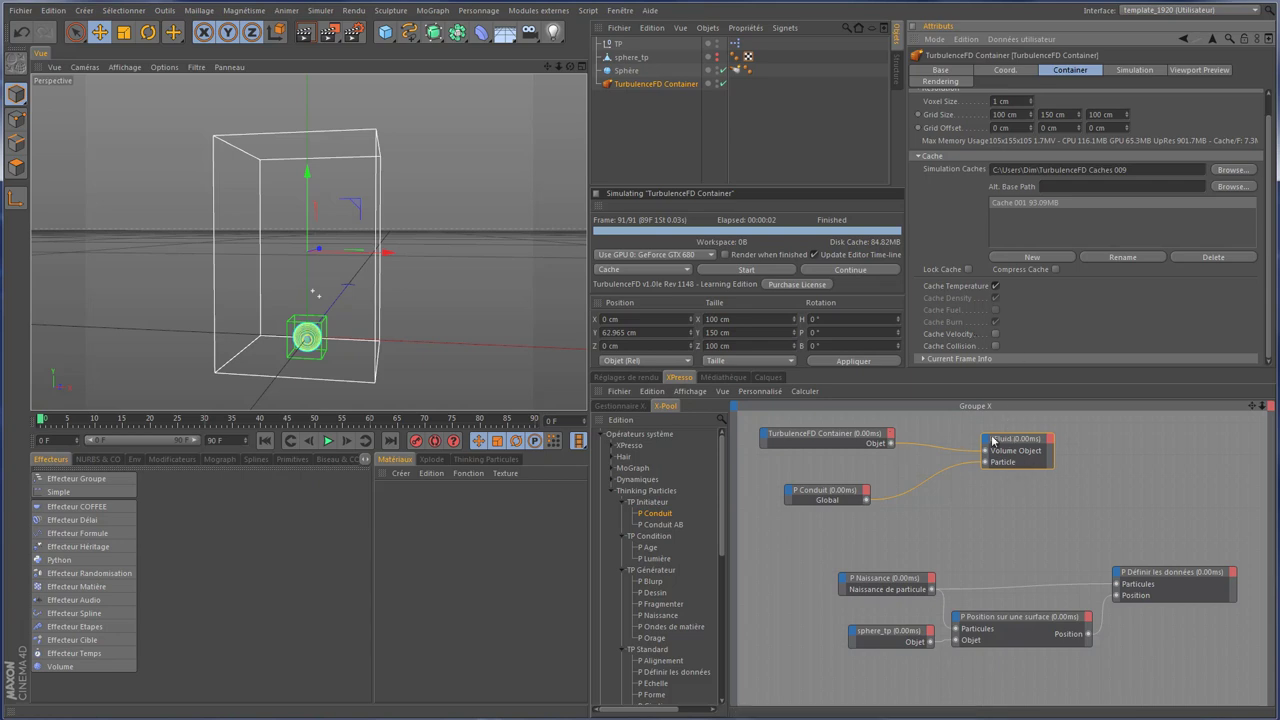
click(995, 334)
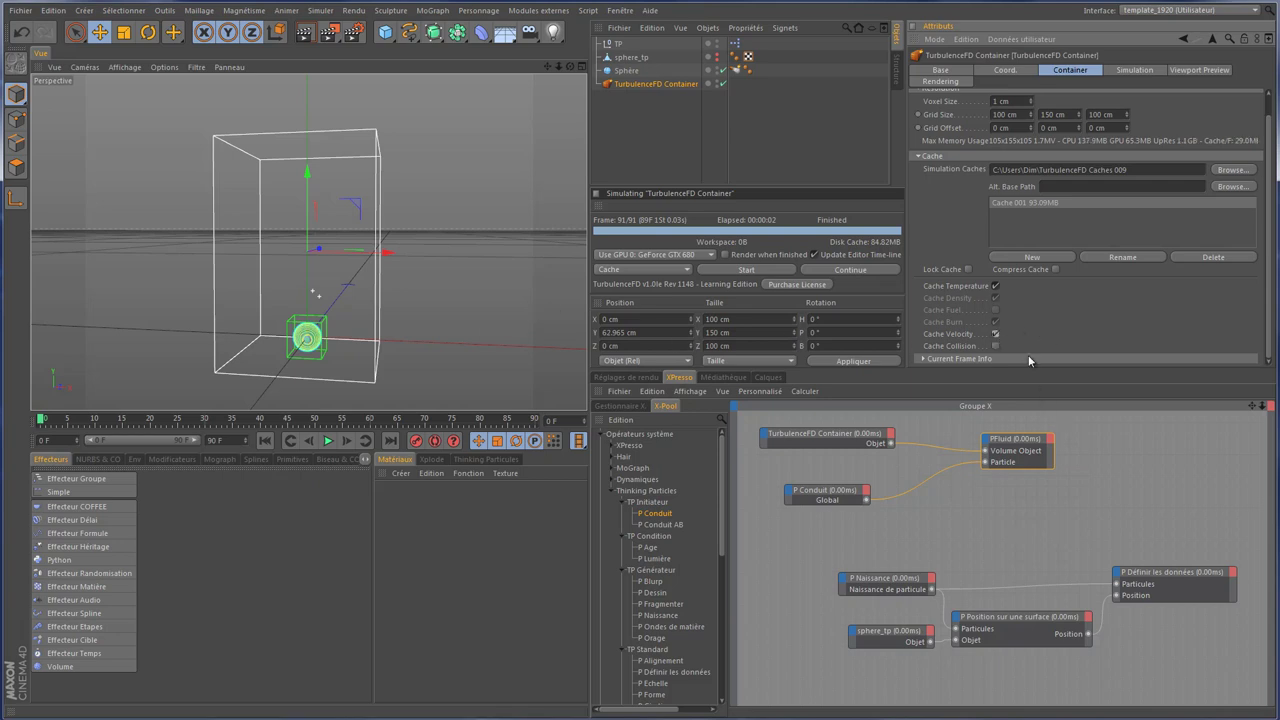
click(731, 270)
click(679, 287)
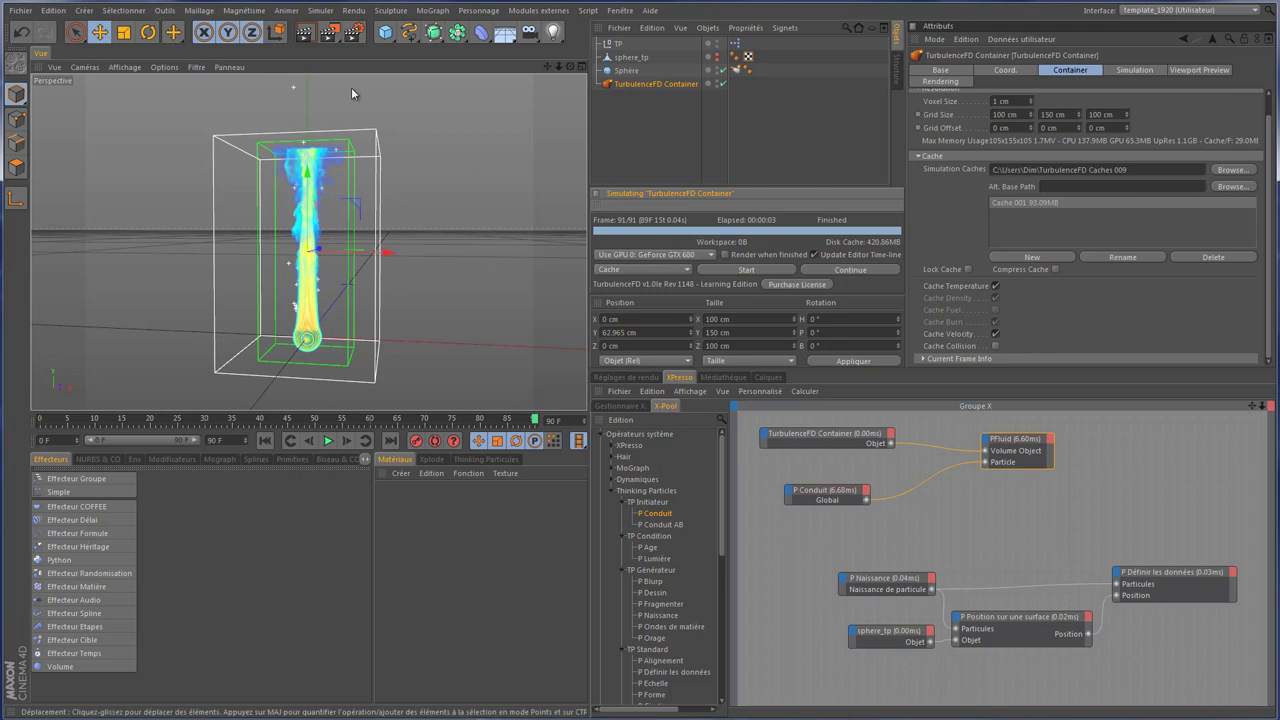
click(265, 441)
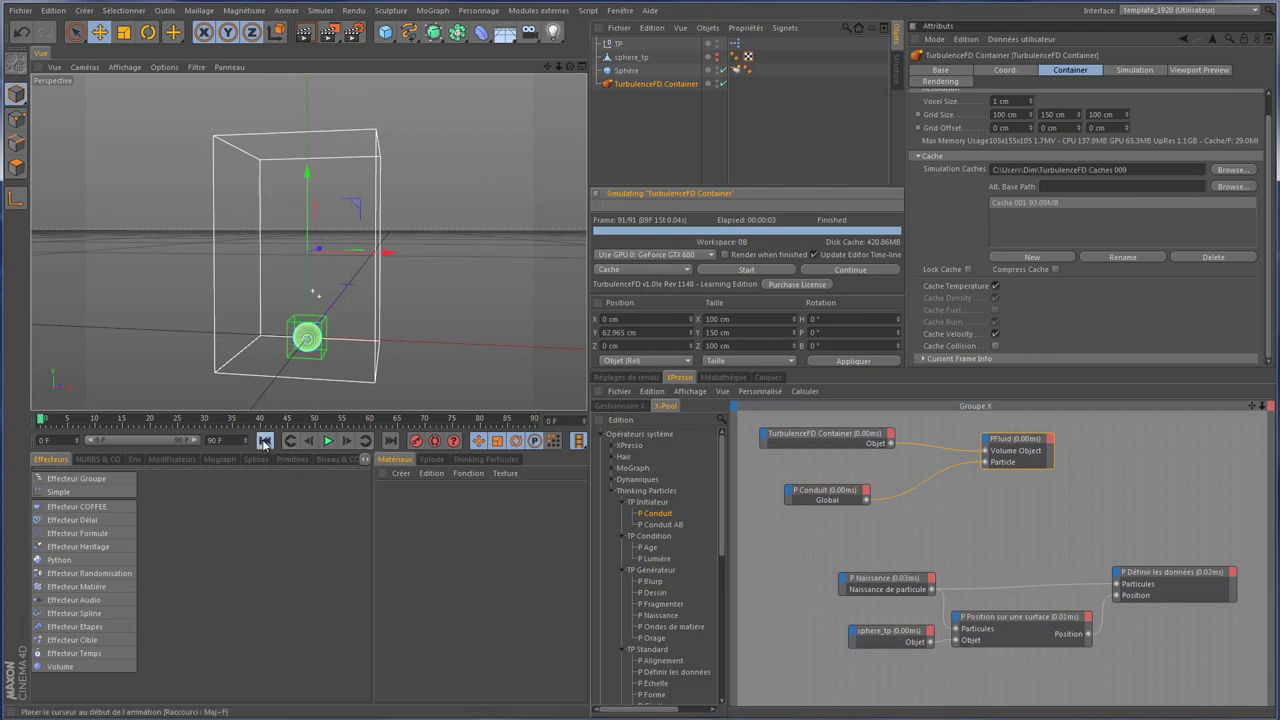
click(328, 441)
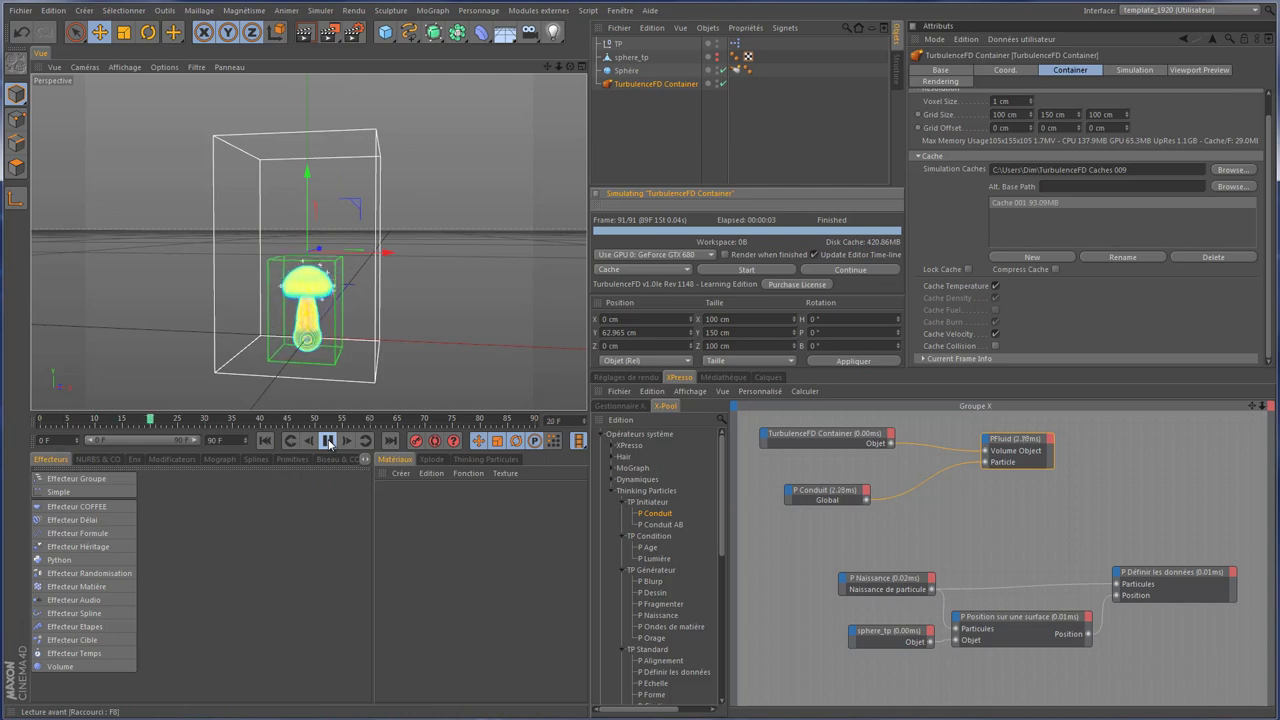
click(328, 441)
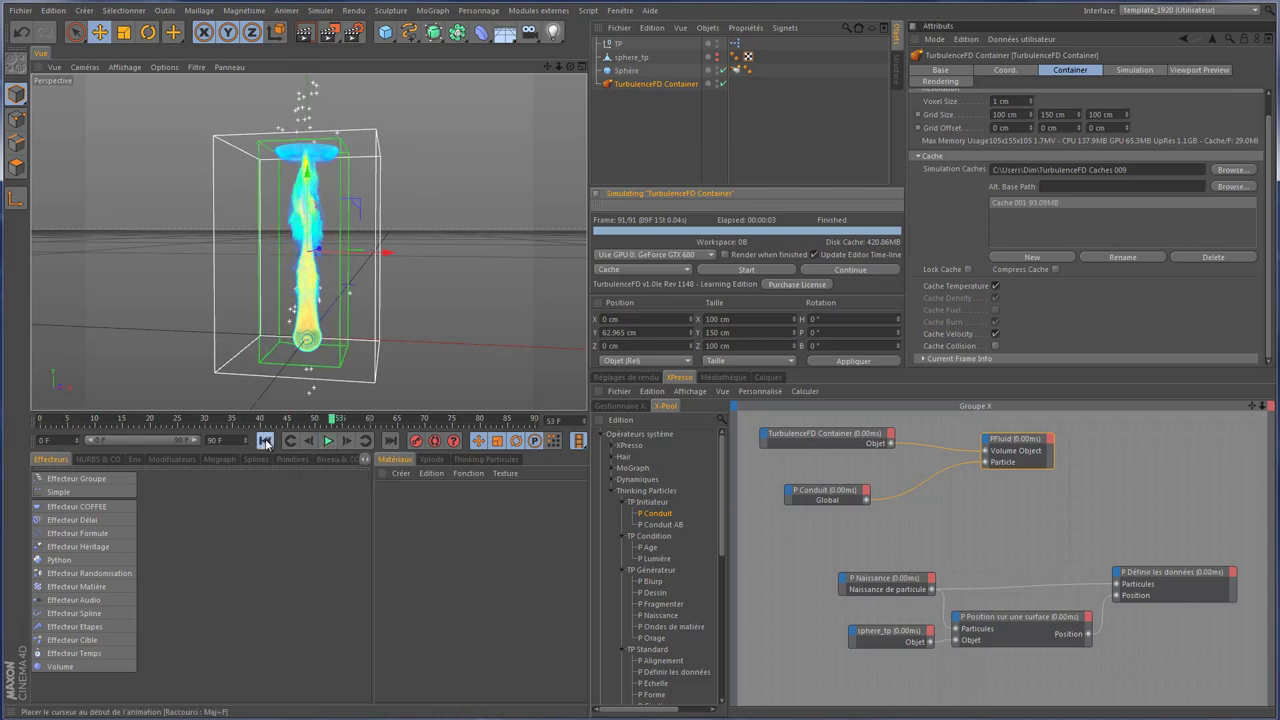
click(265, 441)
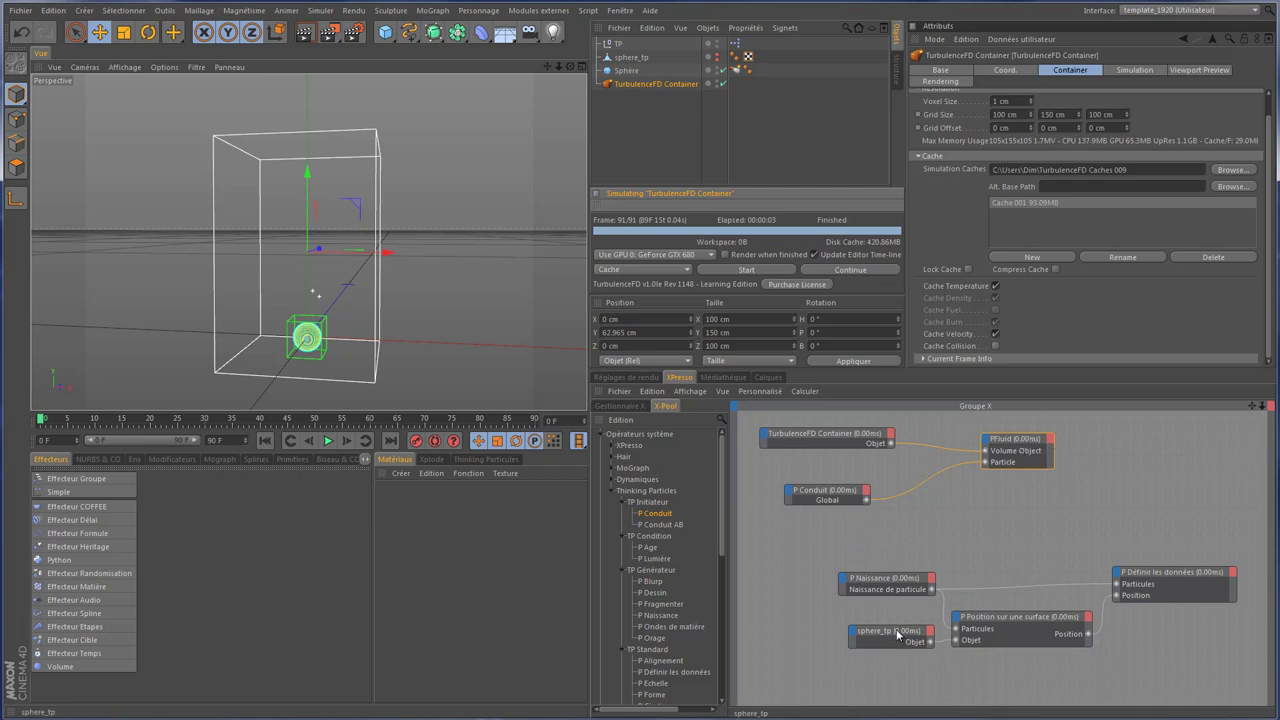
Step: Set P Naissance's birth type to Taux (par image) at 10 and play a short preview
click(899, 581)
click(1071, 98)
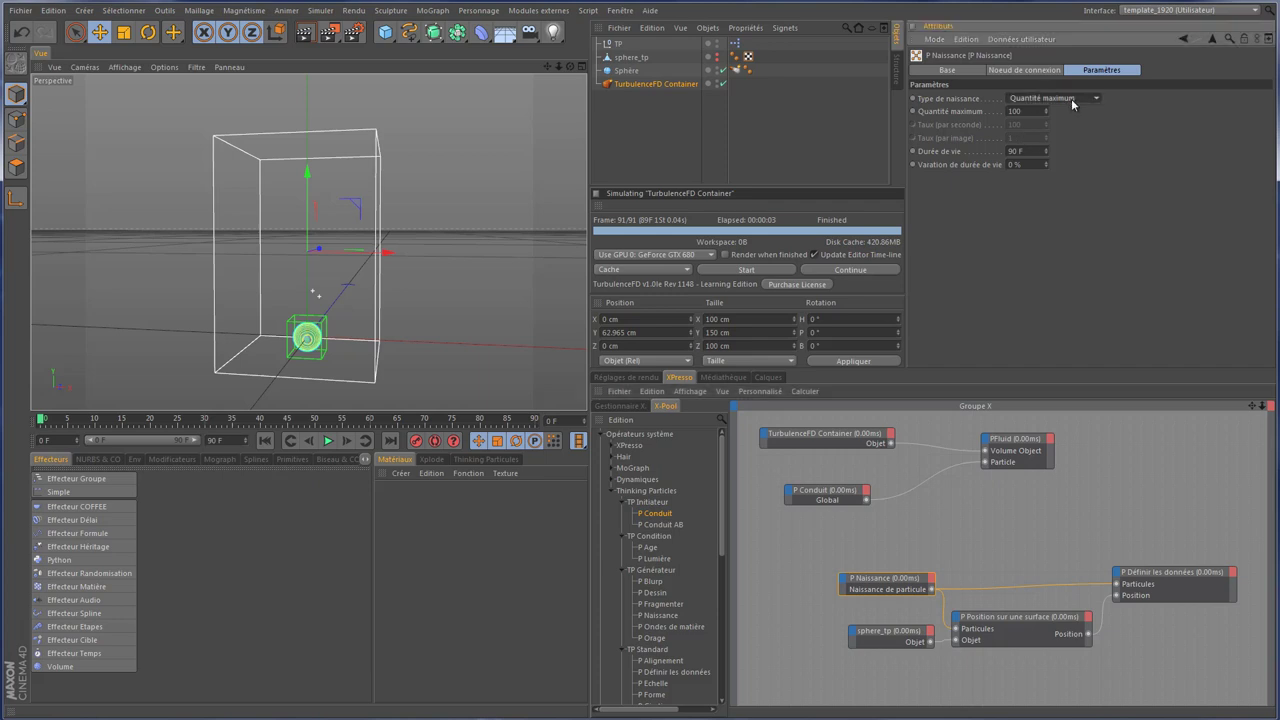
click(1061, 137)
double_click(1036, 137)
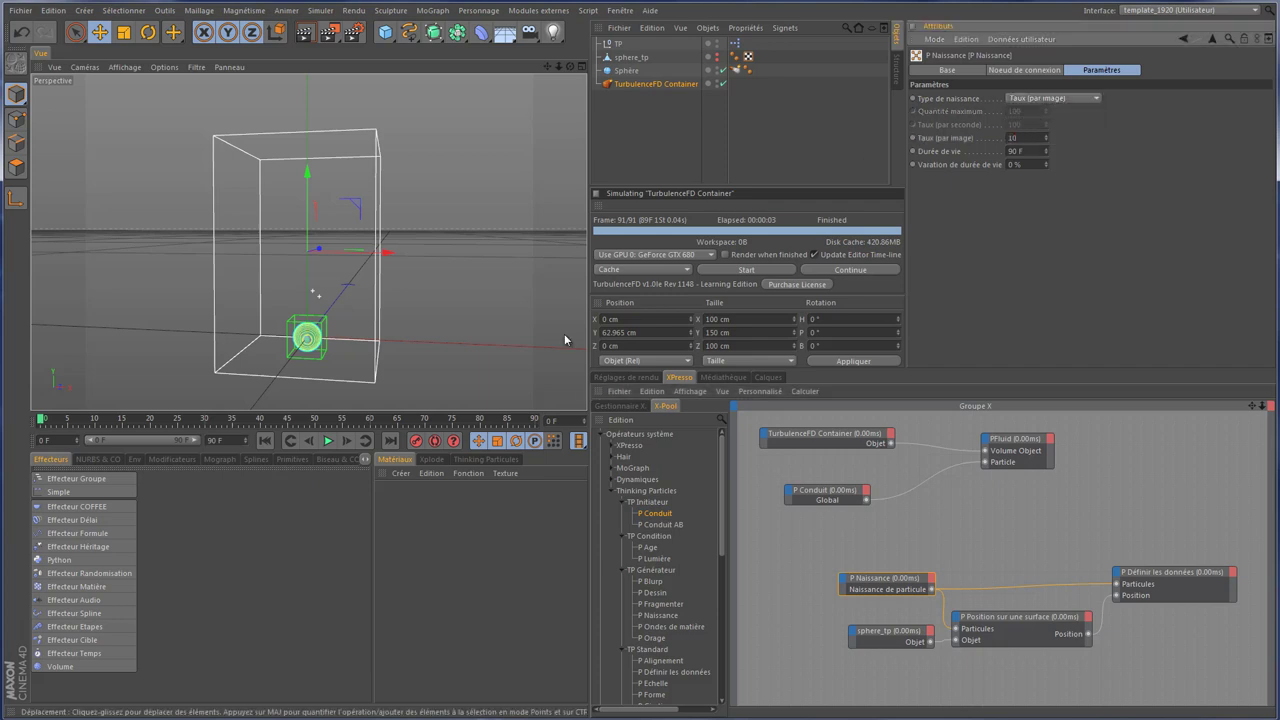
click(328, 441)
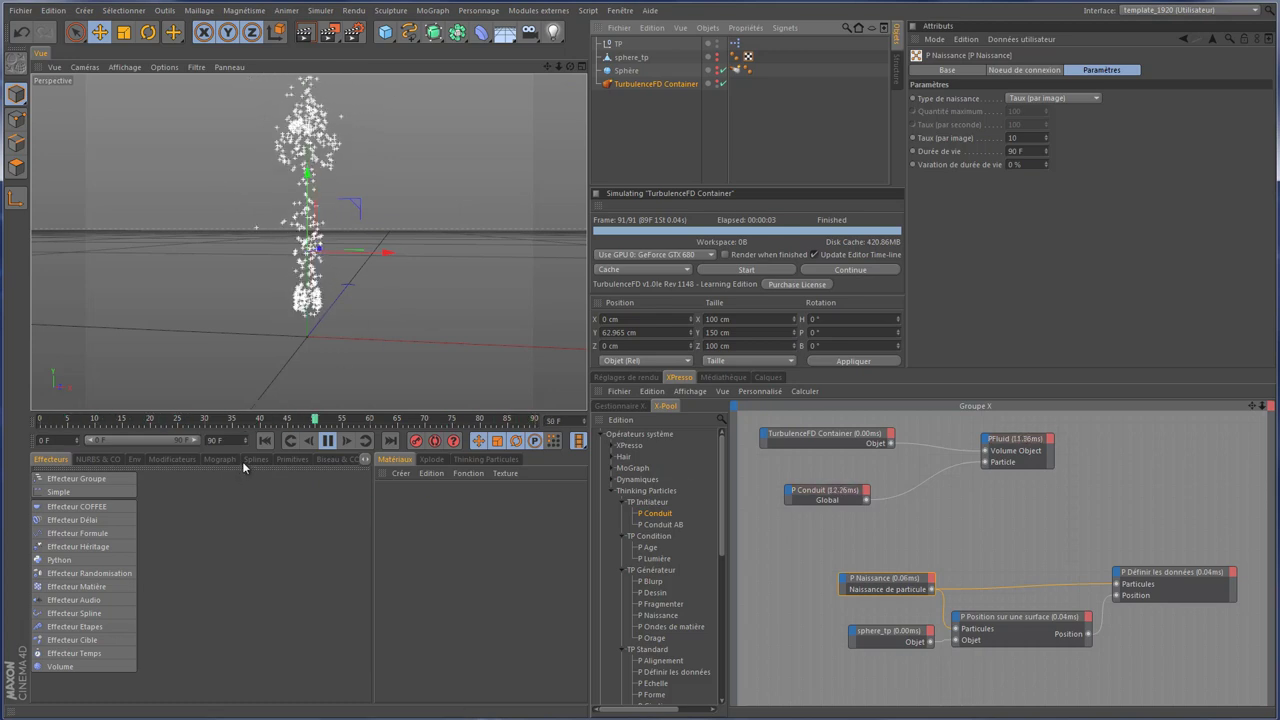
click(331, 441)
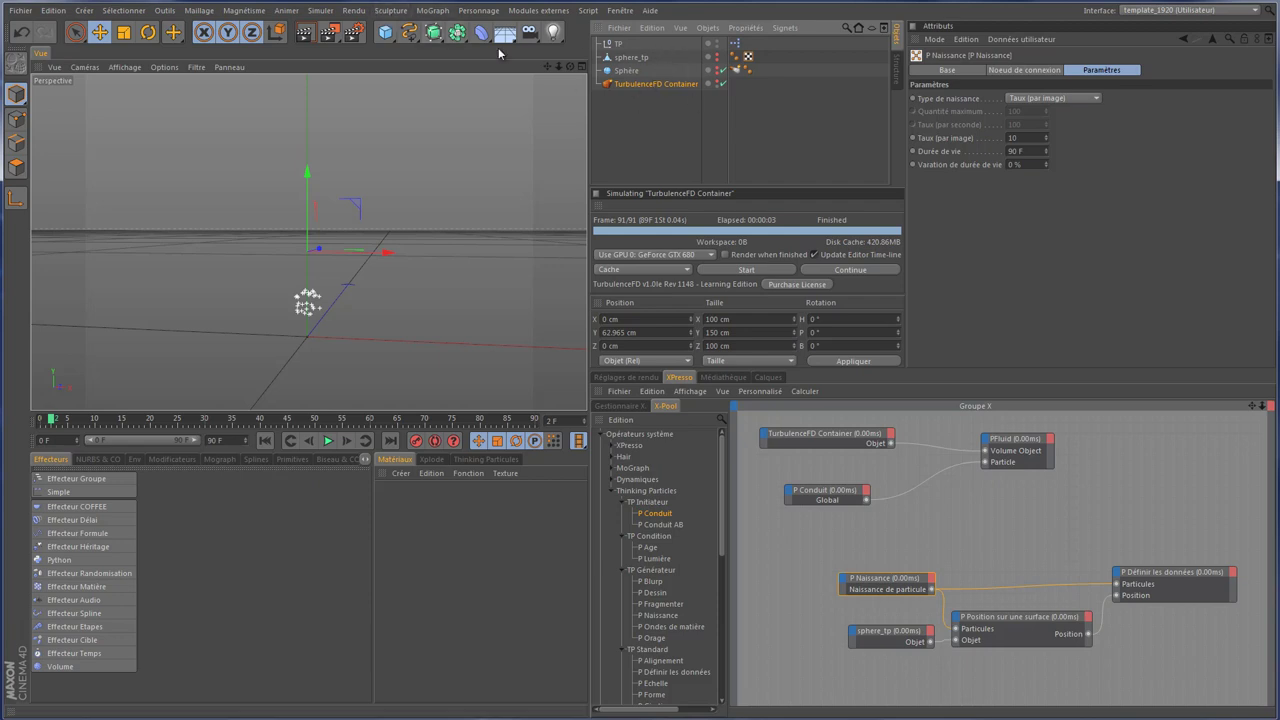
Step: Add a Géométrie de particules object from Simuler > Thinking Particles and give it a Rendu des cheveux tag
click(322, 11)
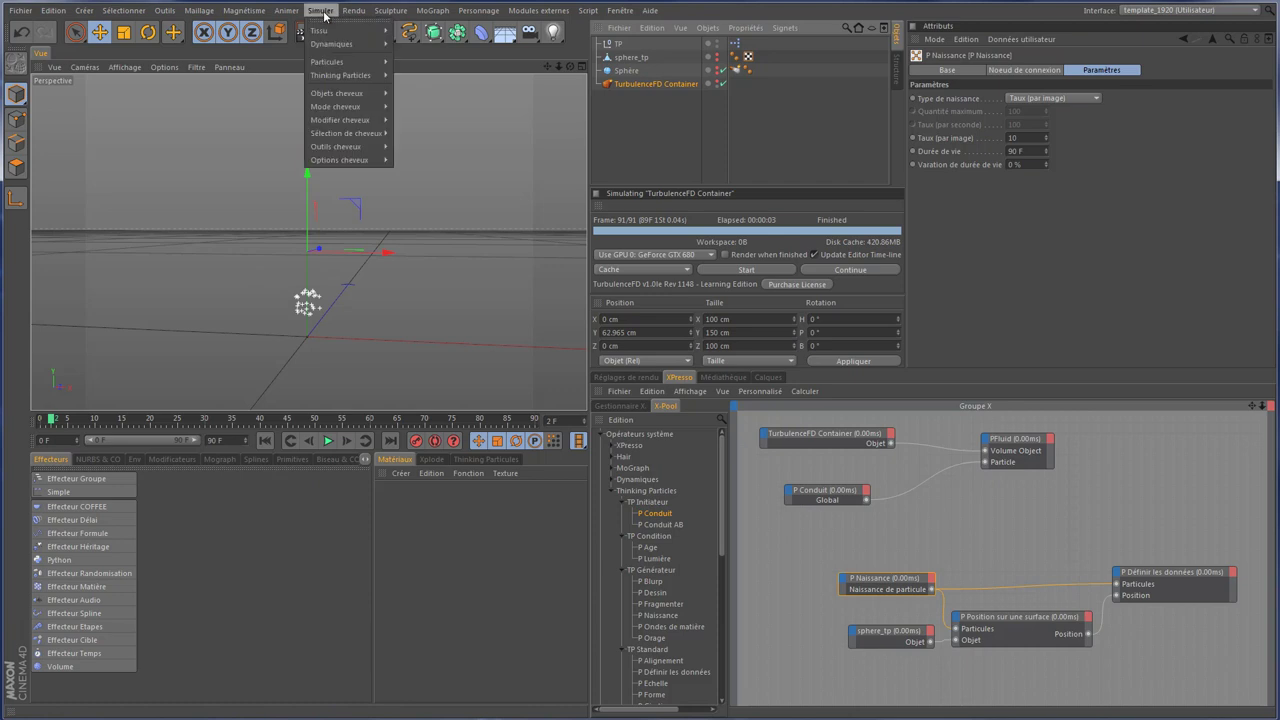
mouse_move(330, 62)
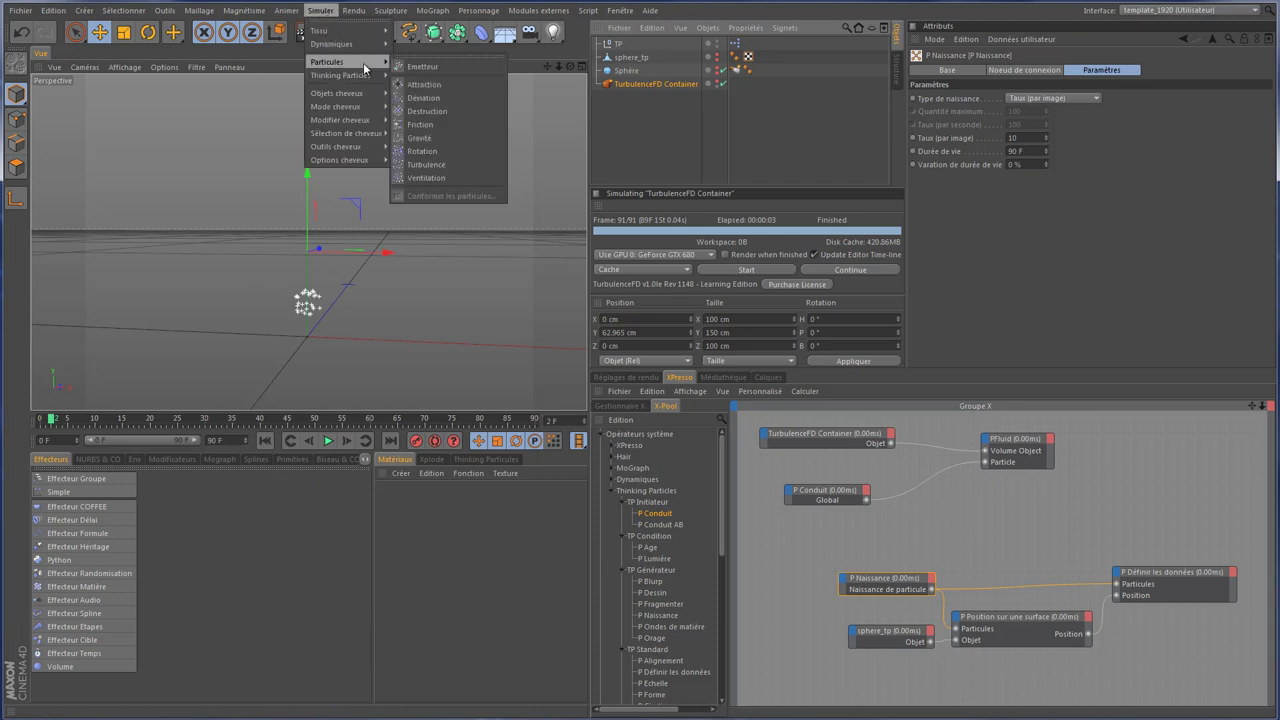
click(445, 88)
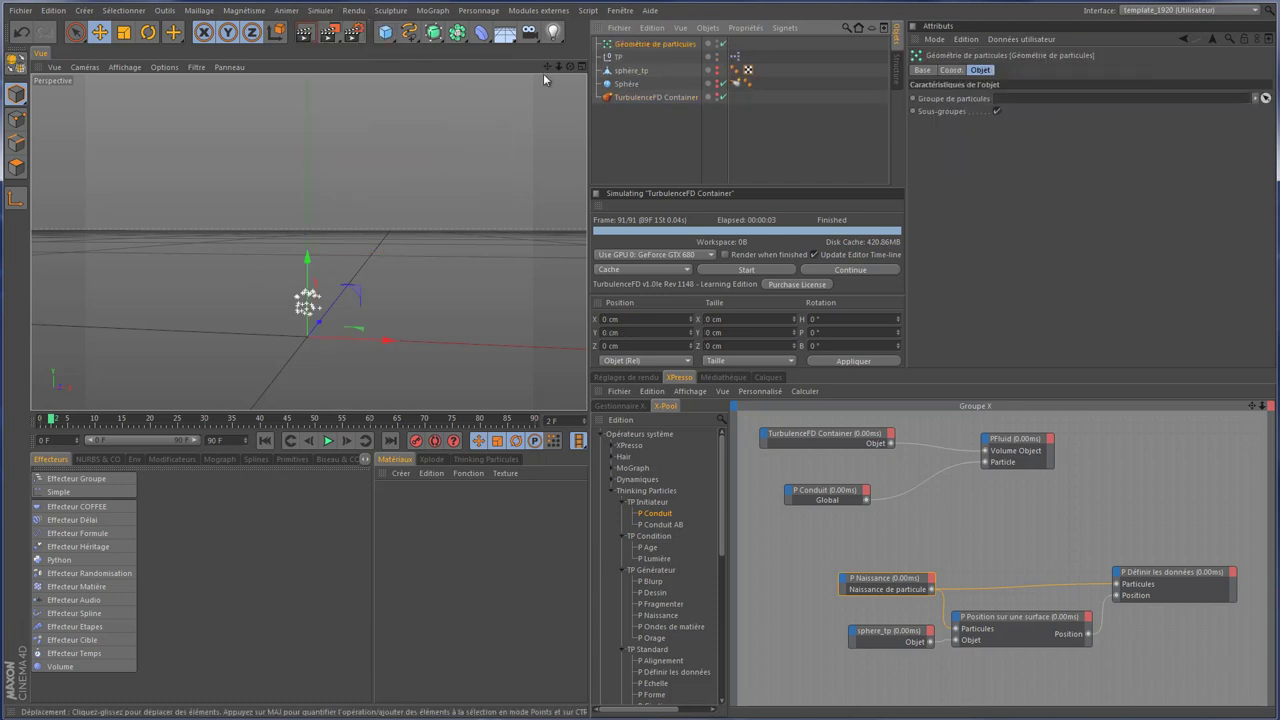
right_click(662, 43)
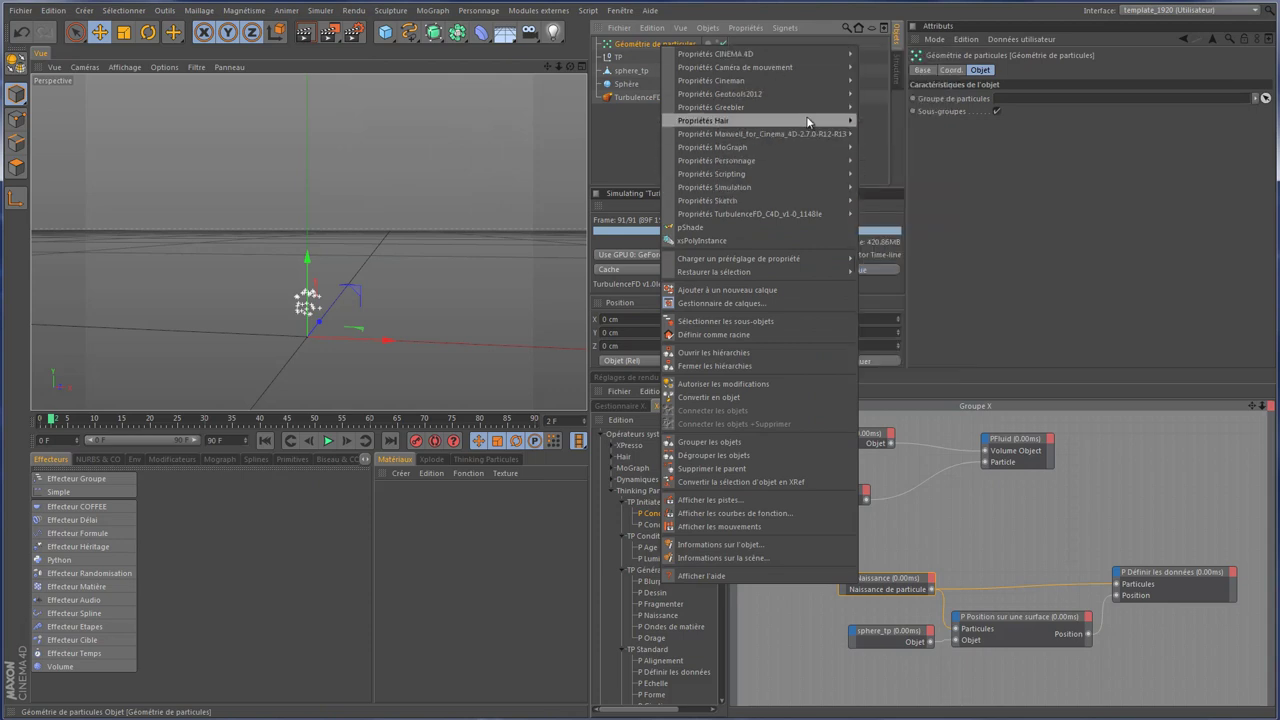
mouse_move(704, 120)
click(918, 202)
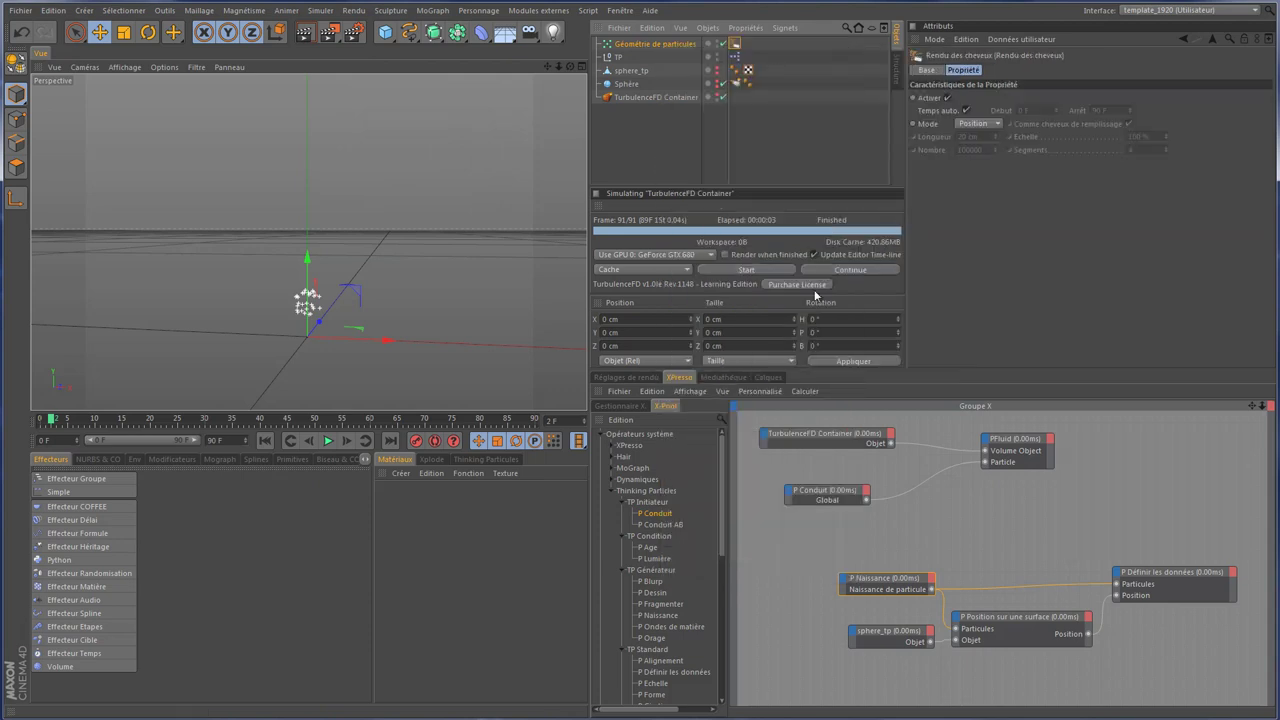
click(401, 473)
mouse_move(465, 511)
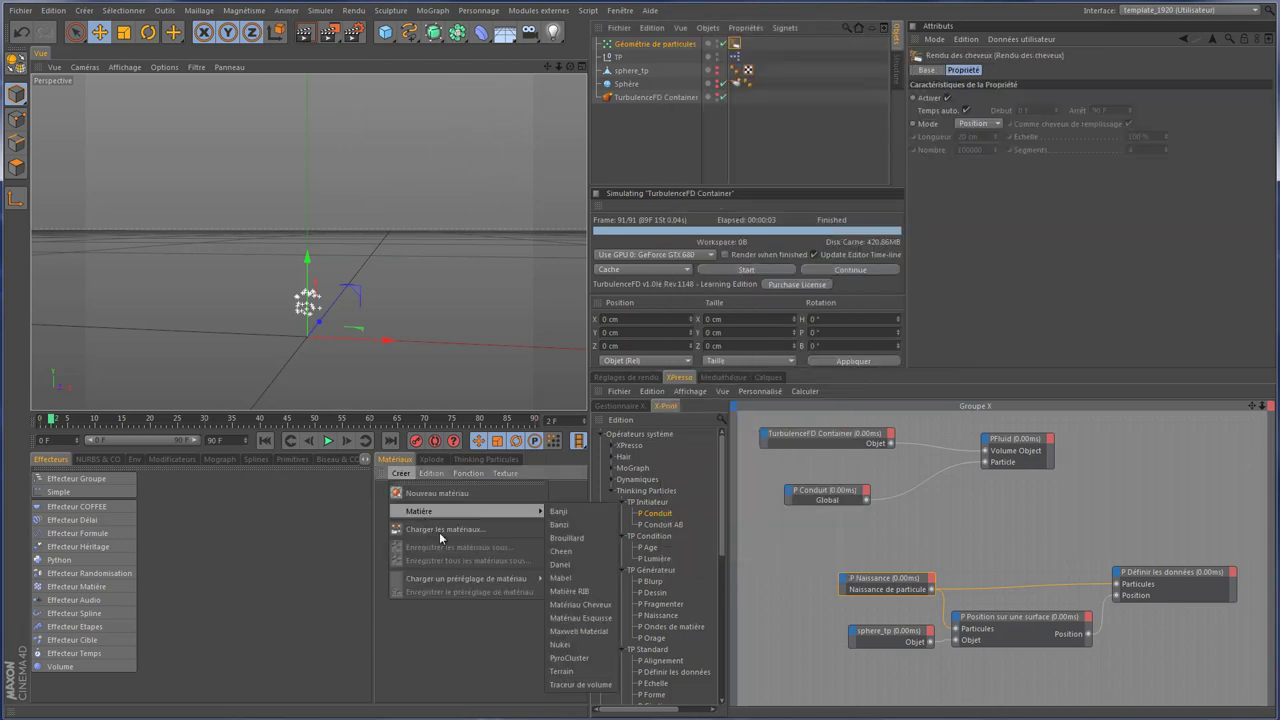
Step: Create a Matériau Cheveux hair material and open its settings in the material editor
click(580, 604)
double_click(390, 500)
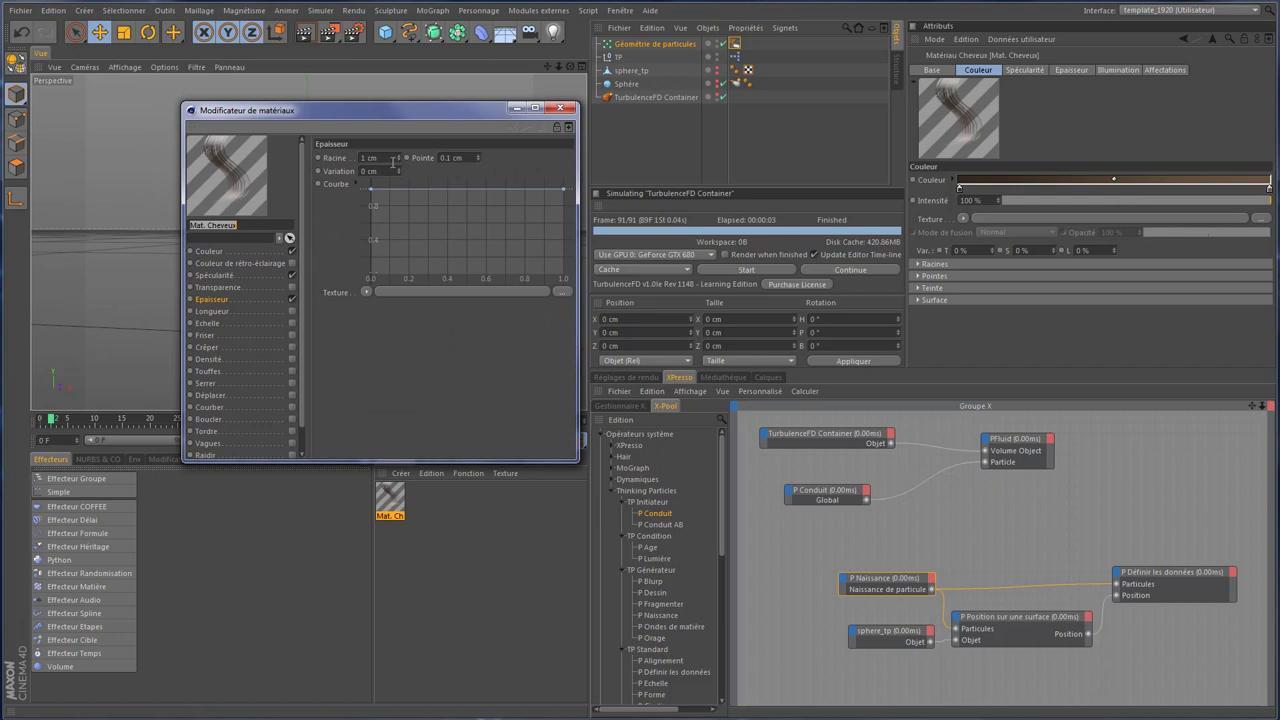
click(370, 157)
click(251, 248)
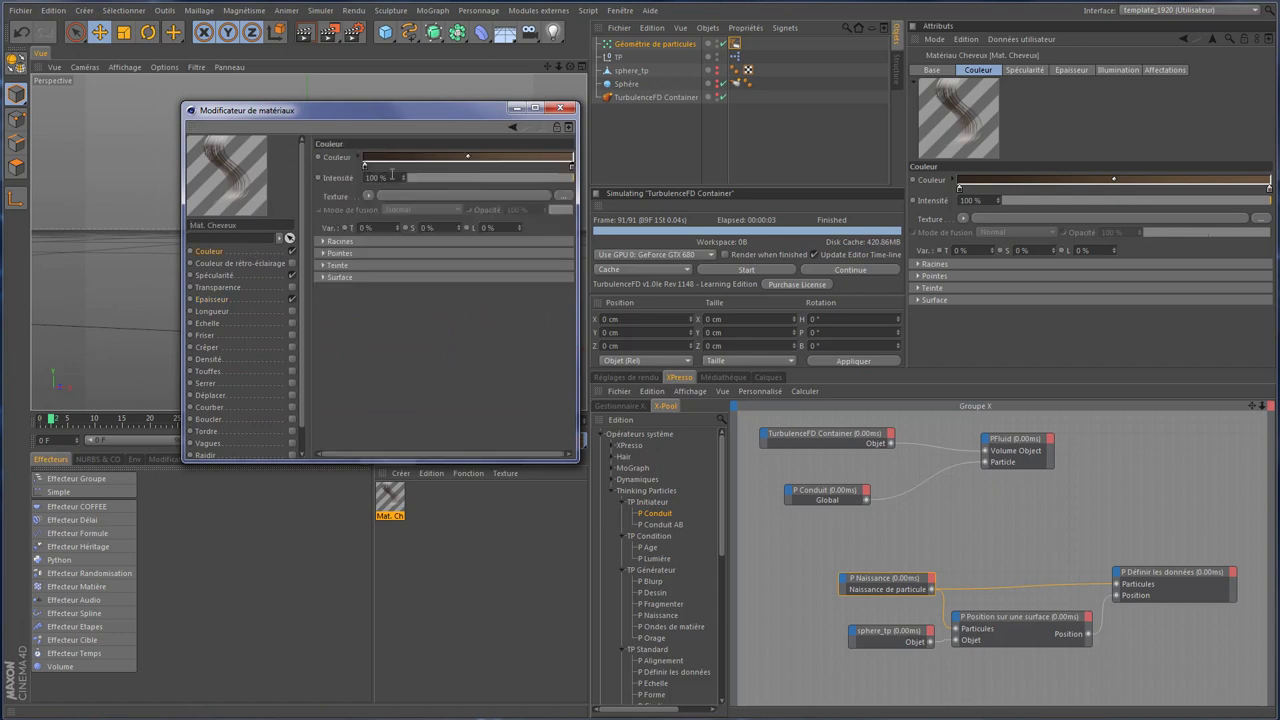
Step: Set the hair Couleur gradient from blue (hue about 198°) to white
double_click(364, 166)
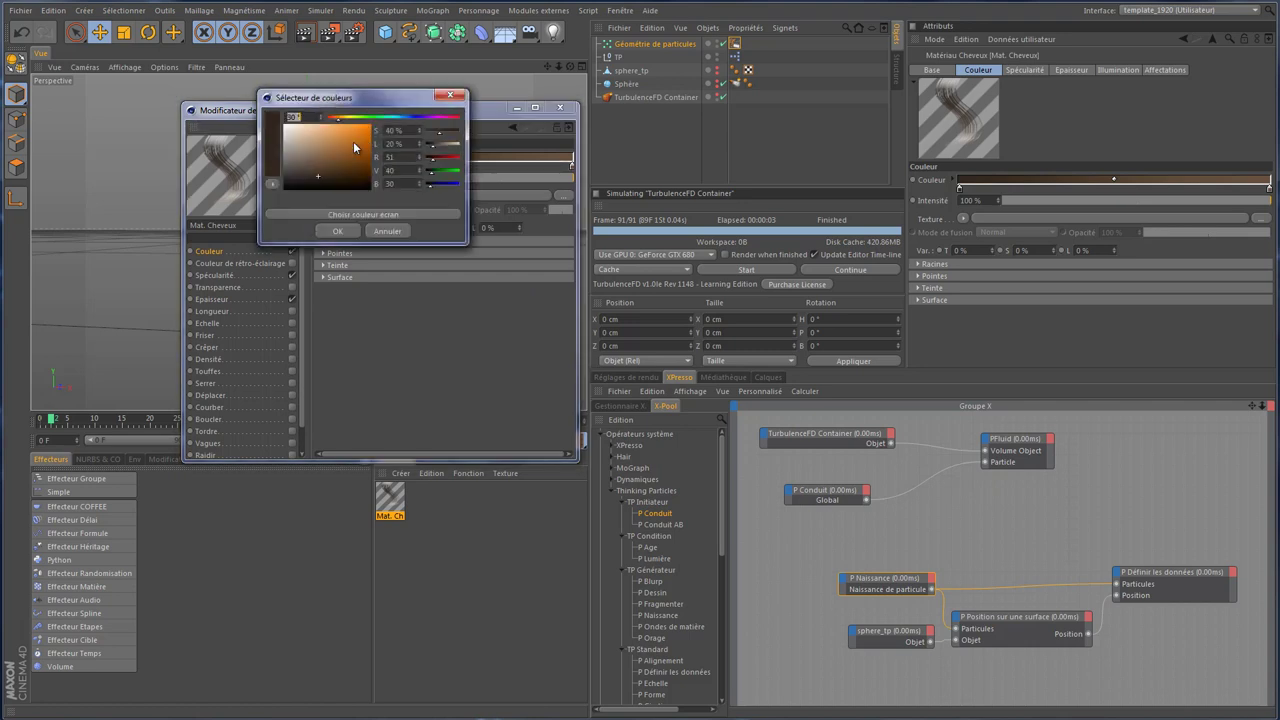
click(357, 128)
click(397, 120)
drag(397, 122, 400, 120)
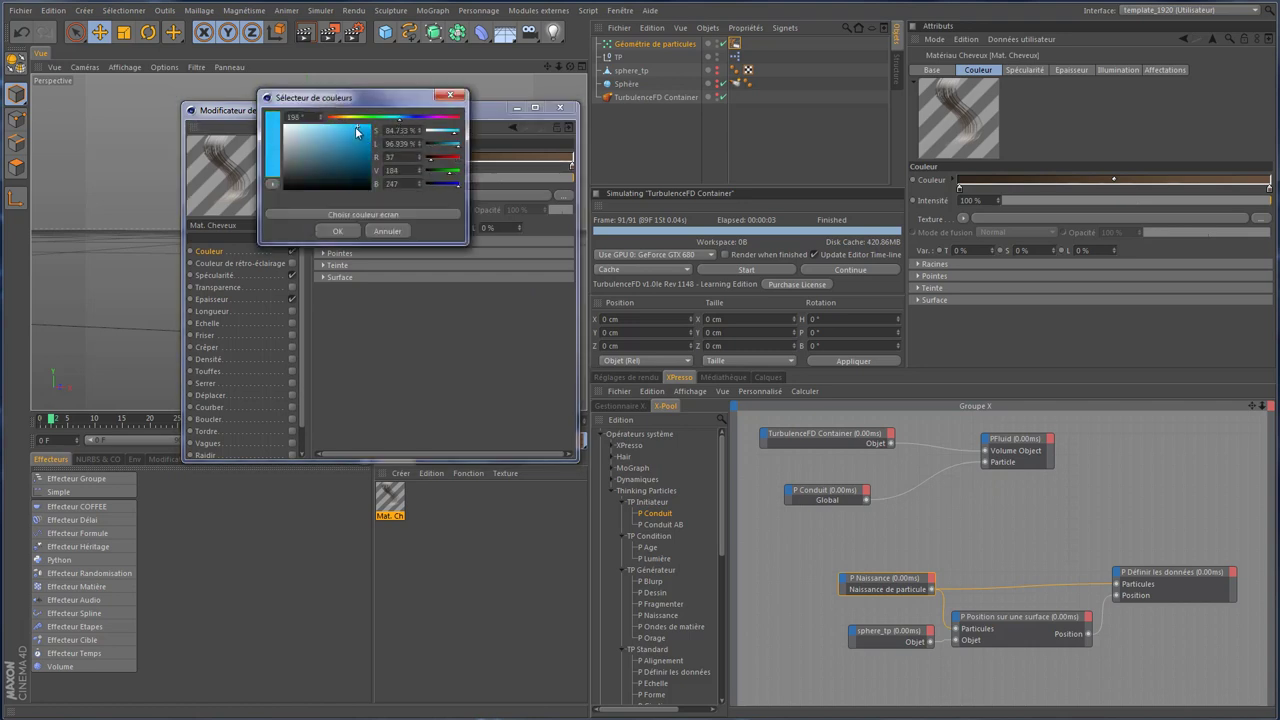
click(337, 231)
double_click(554, 166)
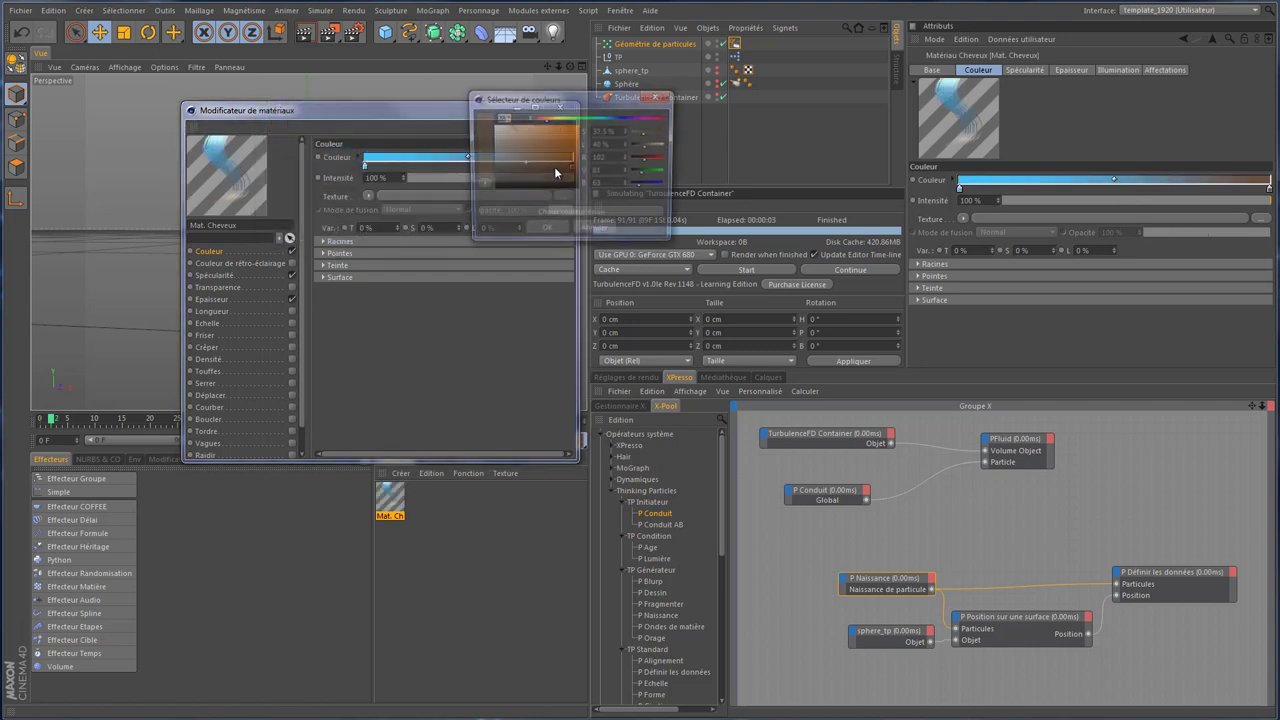
click(478, 115)
click(546, 227)
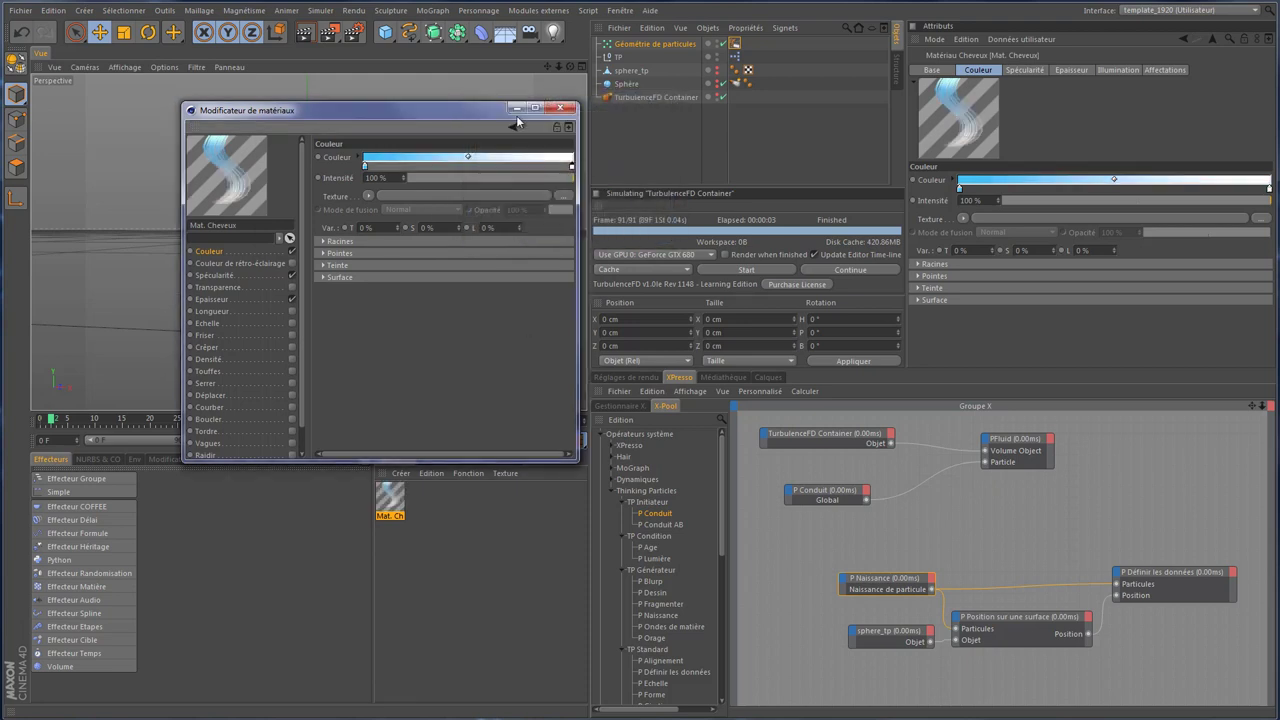
click(516, 107)
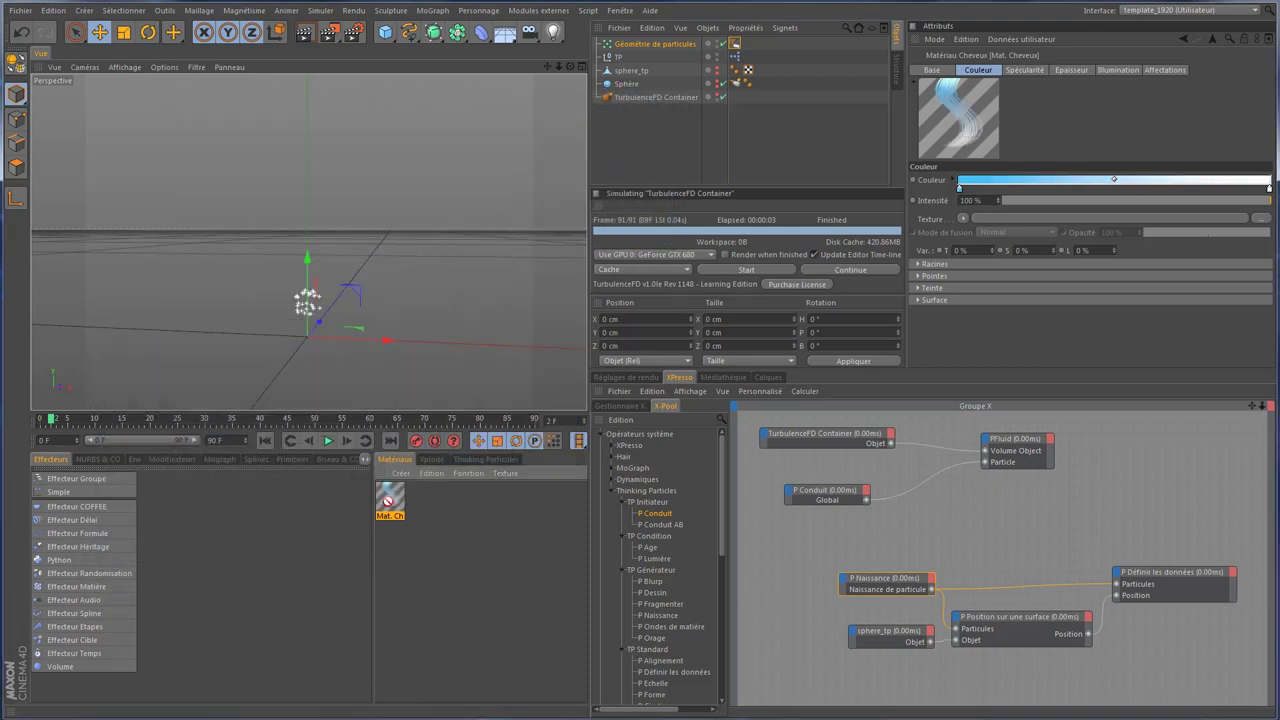
Step: Apply the hair material to Géométrie de particules, preview-render frame 27, and open Réglage de rendu
mouse_move(389, 500)
mouse_down()
mouse_move(692, 70)
mouse_move(688, 47)
mouse_up()
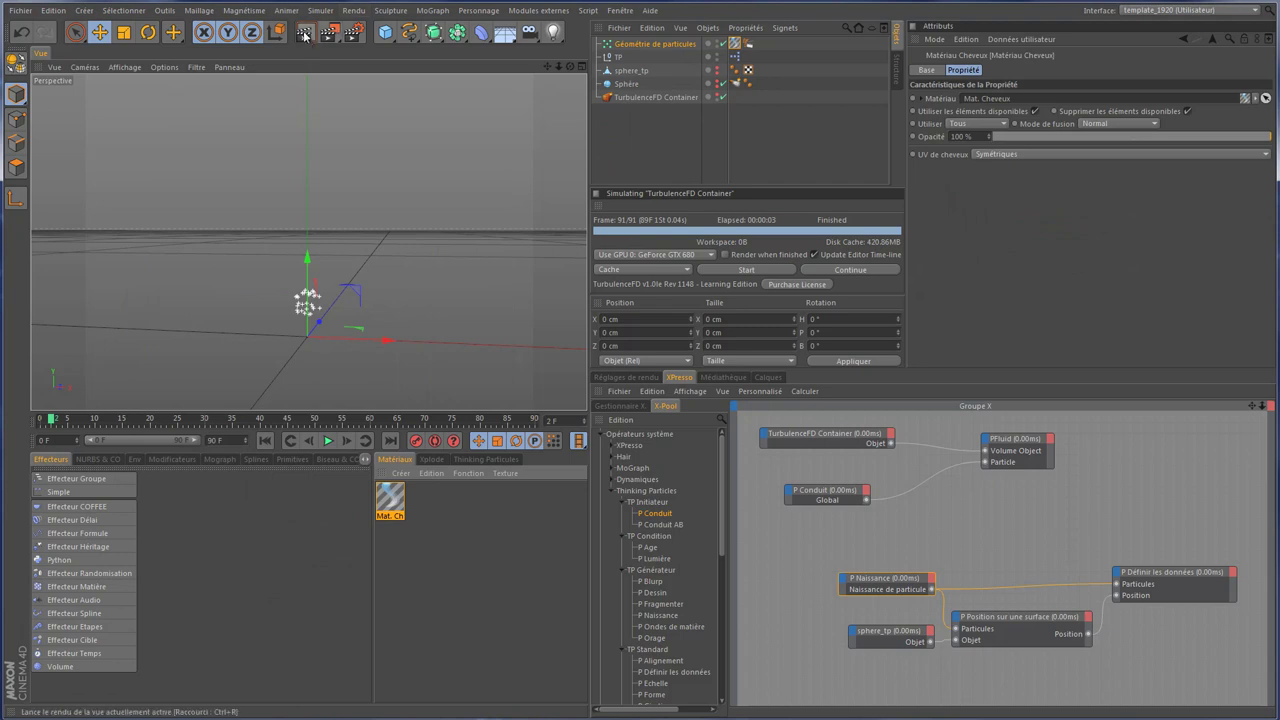
key(ctrl+r)
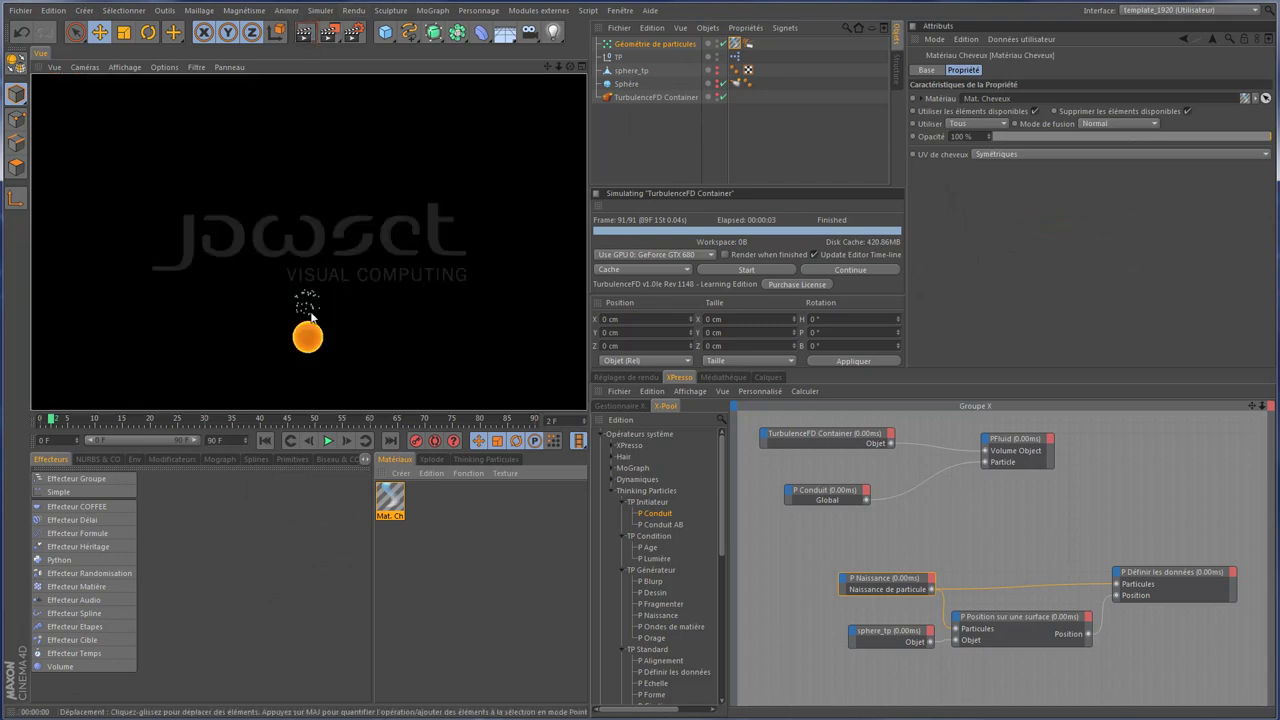
click(328, 441)
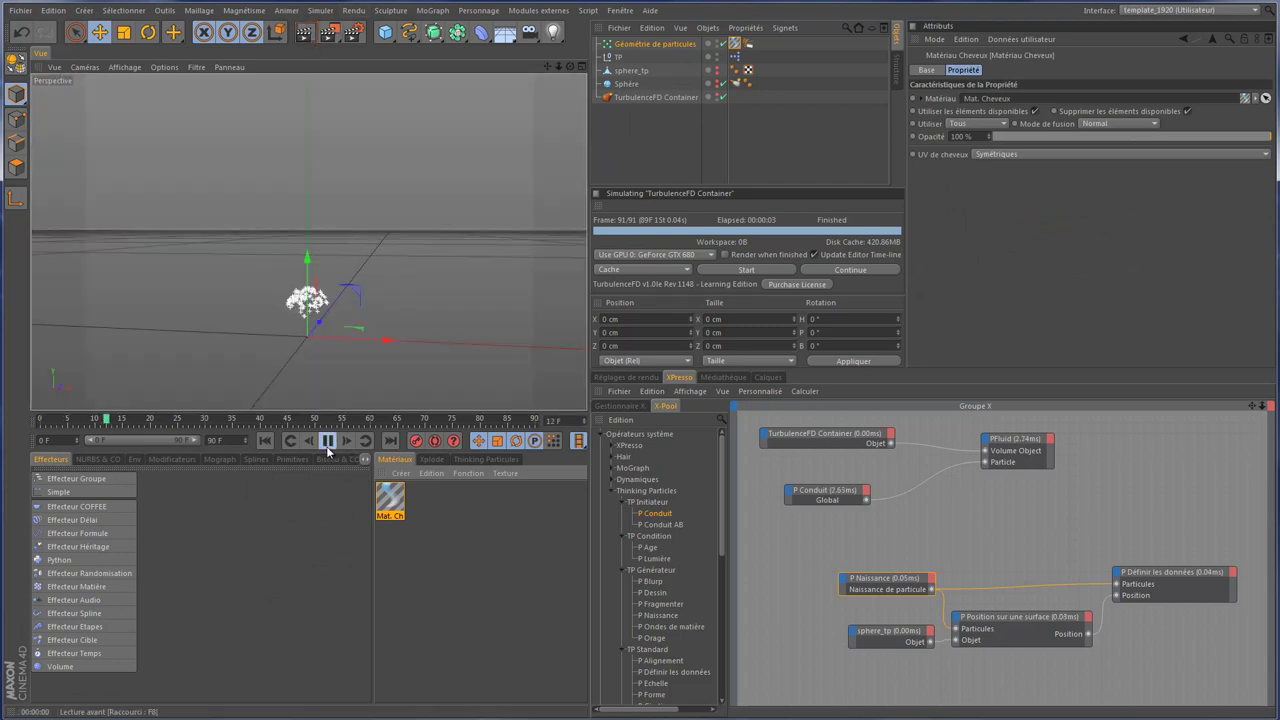
click(328, 441)
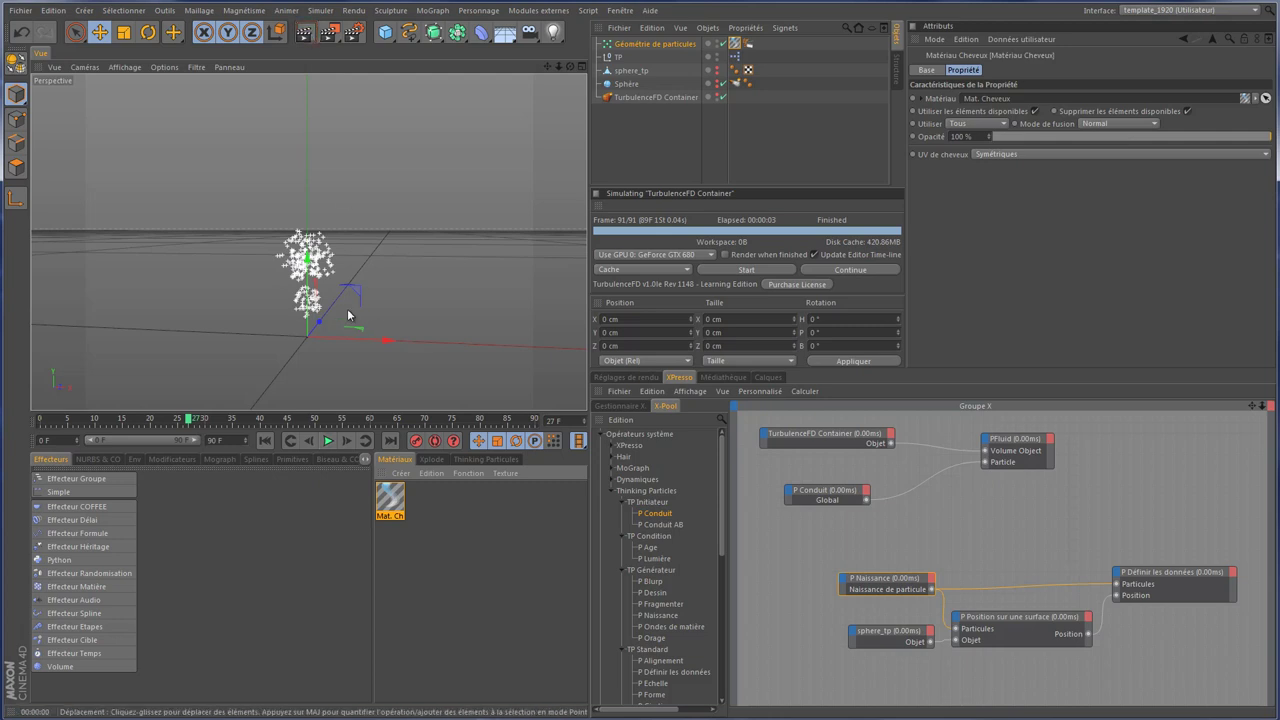
key(ctrl+r)
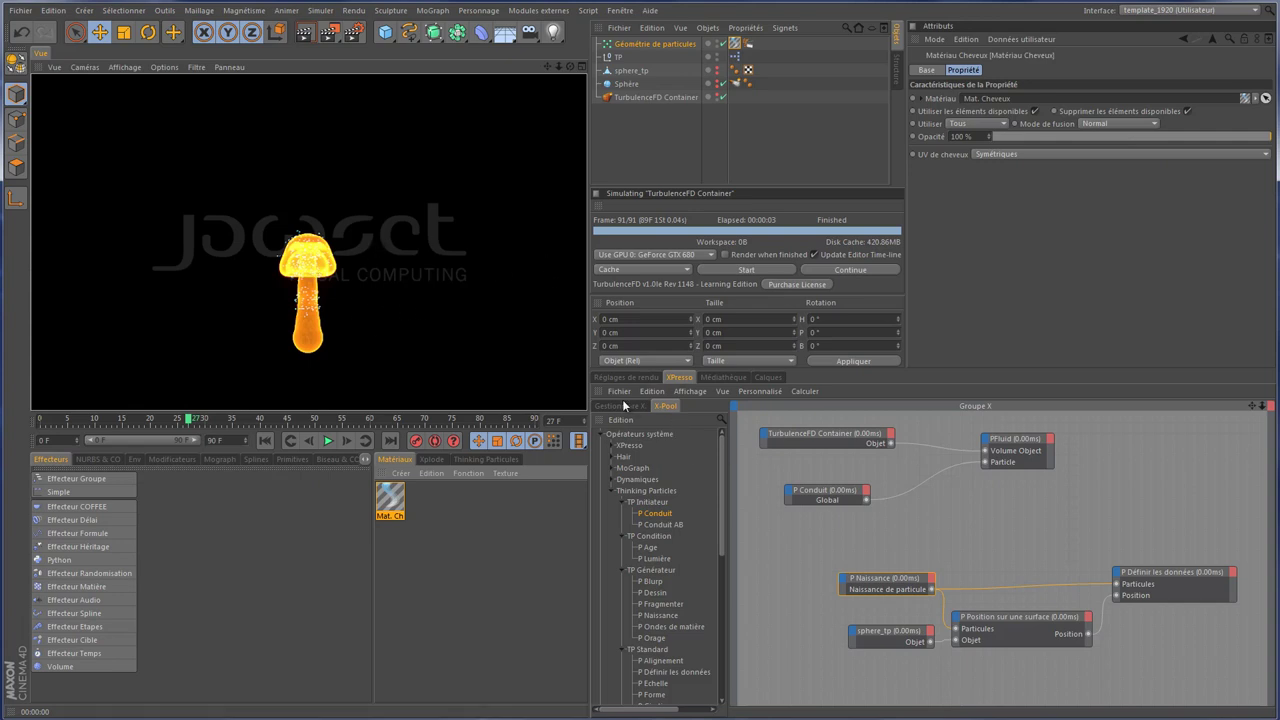
click(633, 376)
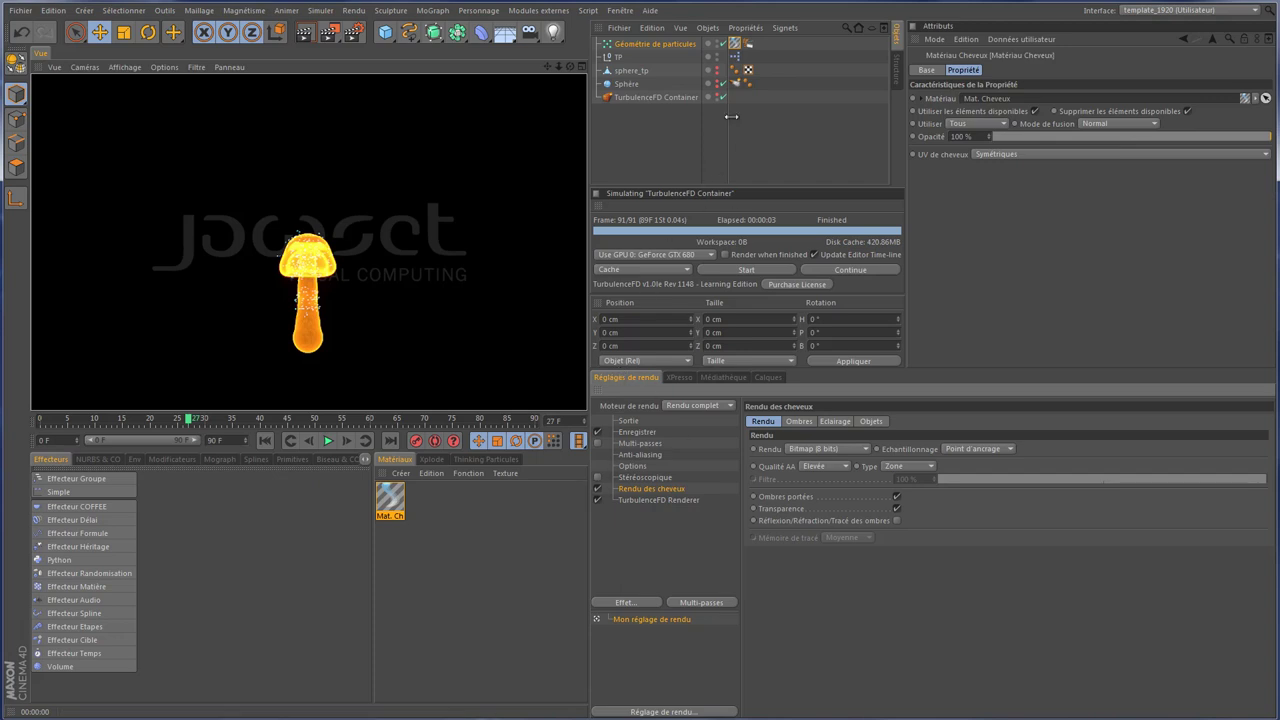
Step: Back in the editor, play the animation from frame 0 and render a preview frame
click(720, 98)
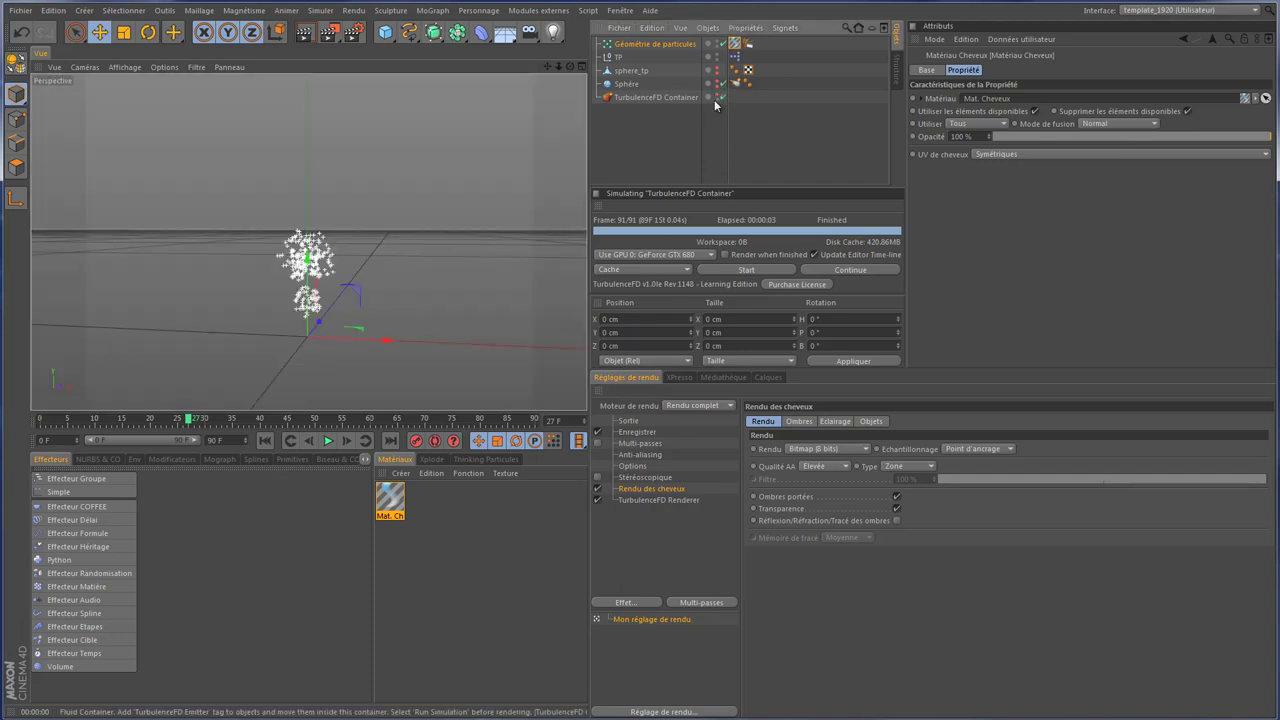
click(265, 440)
click(336, 441)
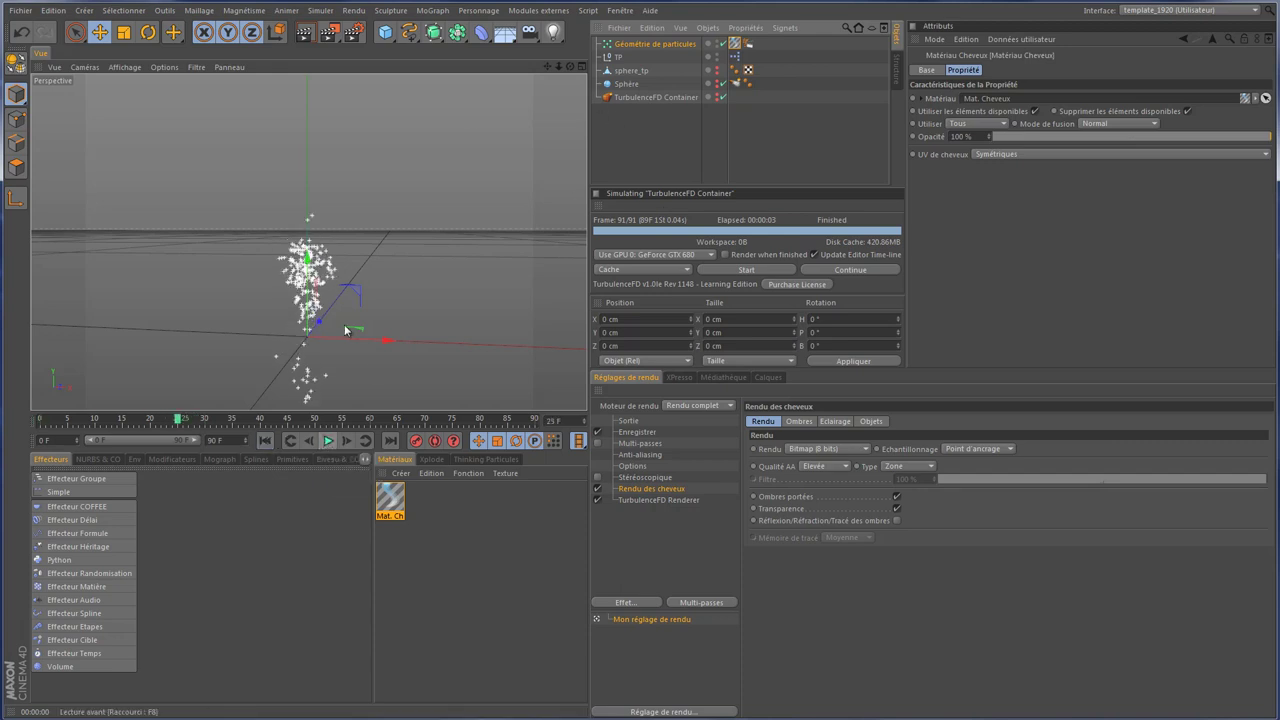
click(305, 36)
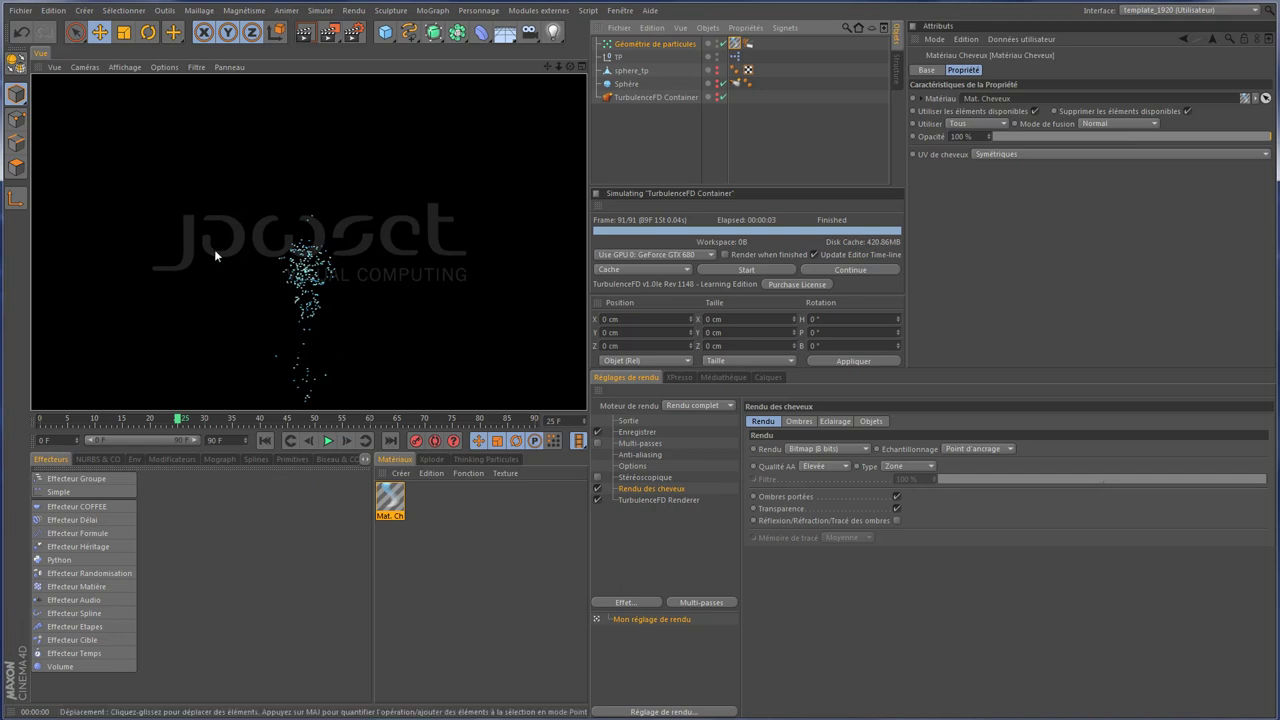
Step: Turn off the TurbulenceFD Renderer, replay the animation, then rewind to frame 0
click(595, 499)
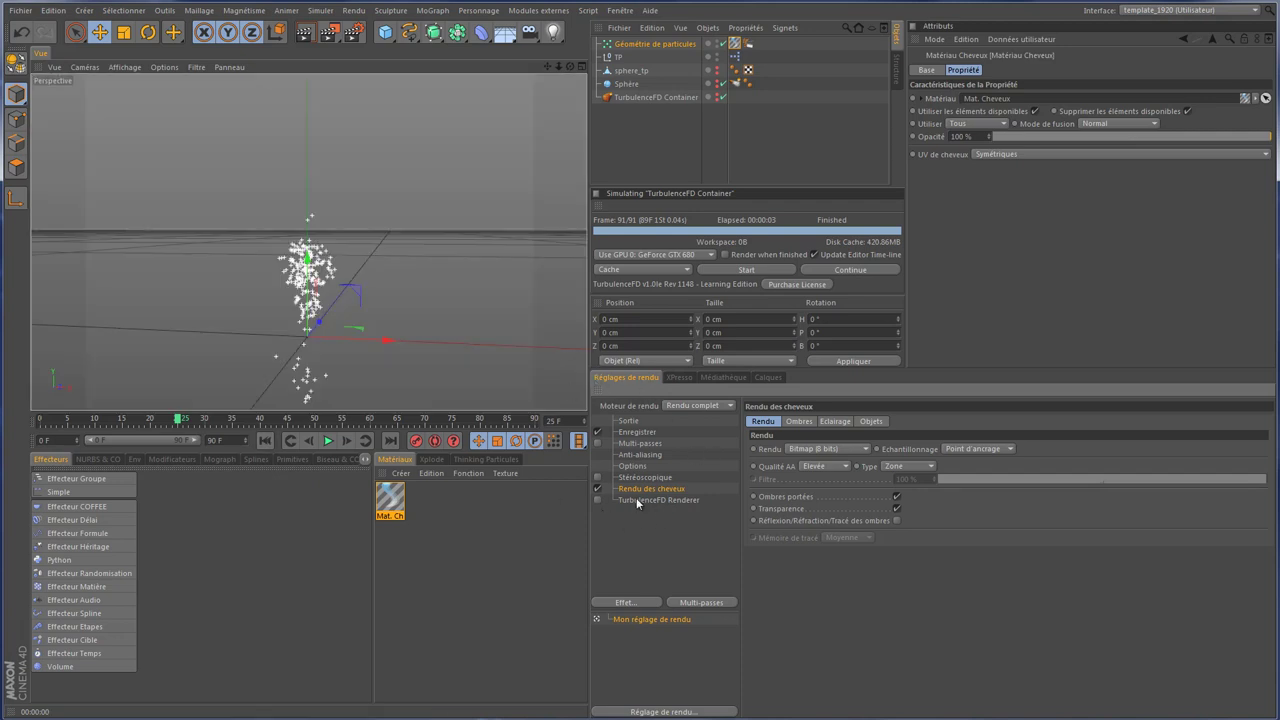
click(266, 441)
click(329, 441)
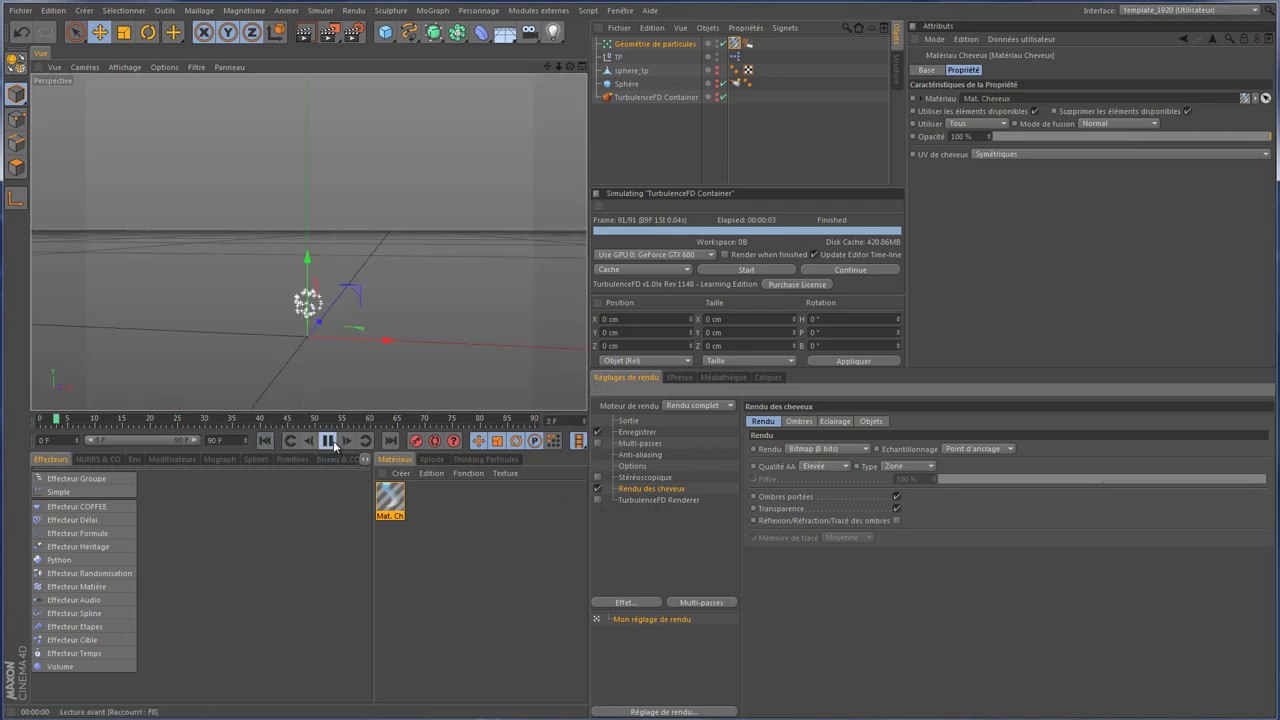
click(333, 440)
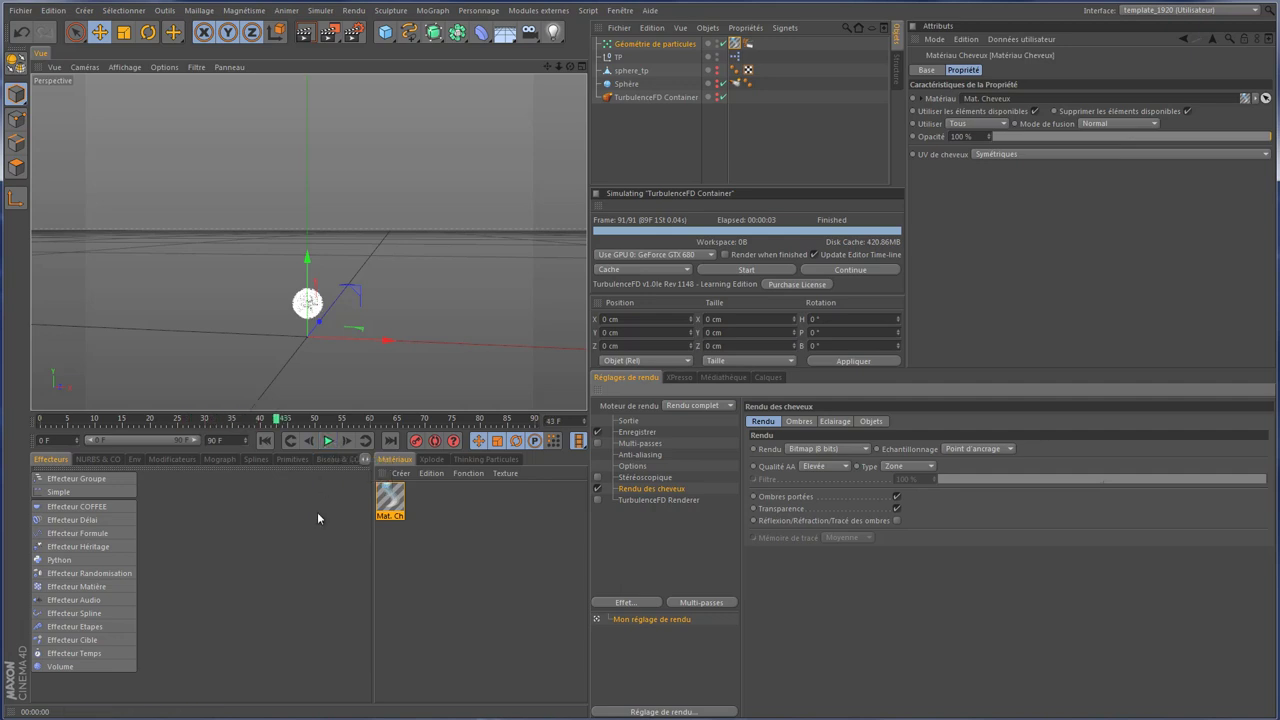
click(266, 441)
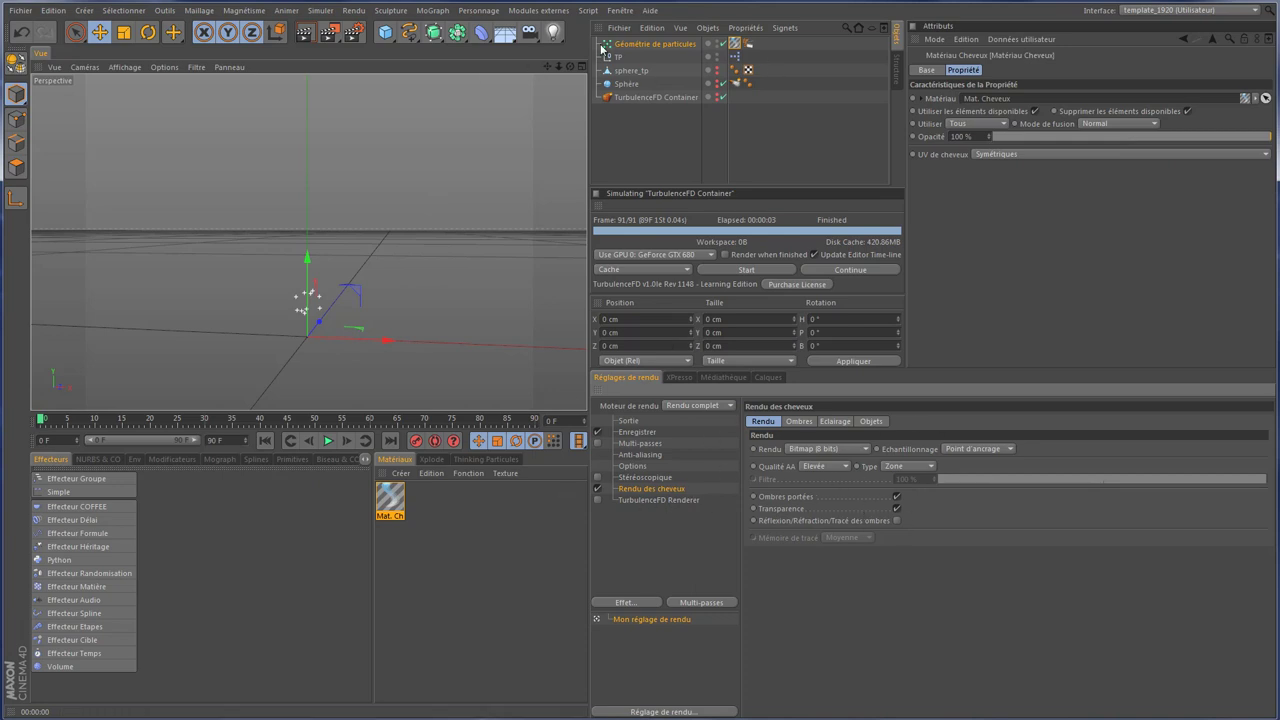
Step: Insert a pCache object from Modules externes and show the Thinking Particules settings
click(540, 10)
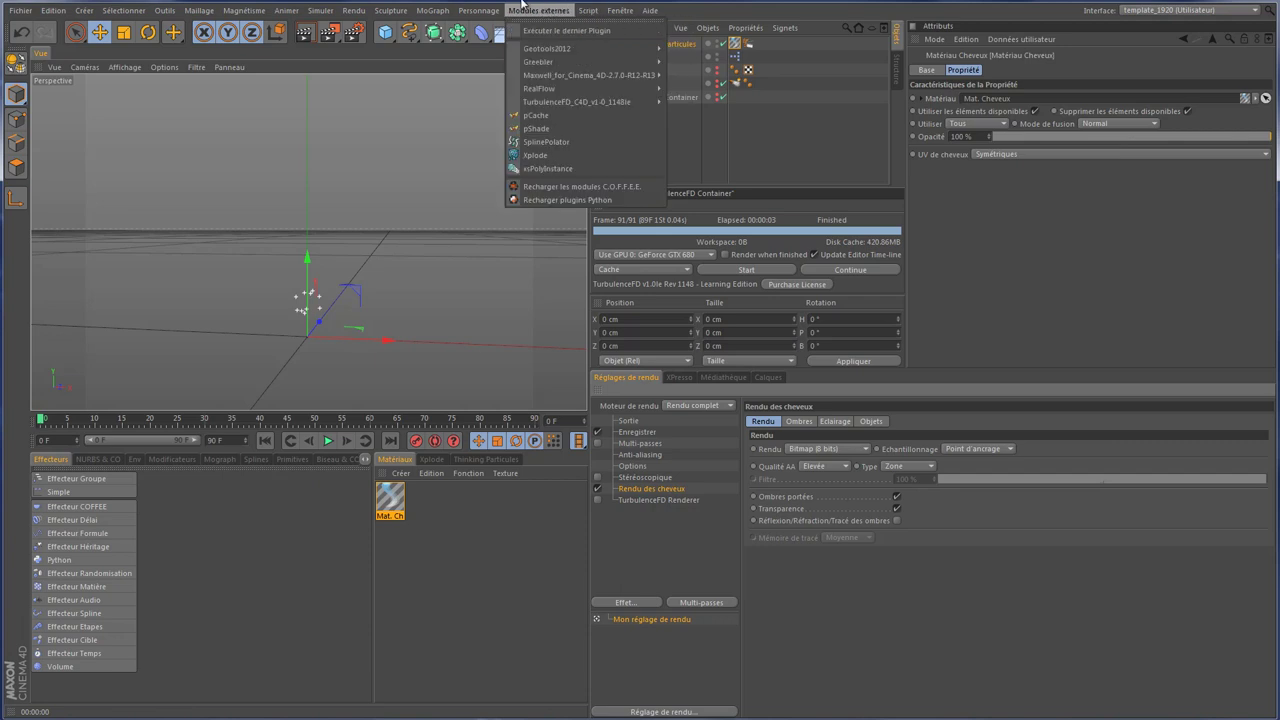
click(535, 115)
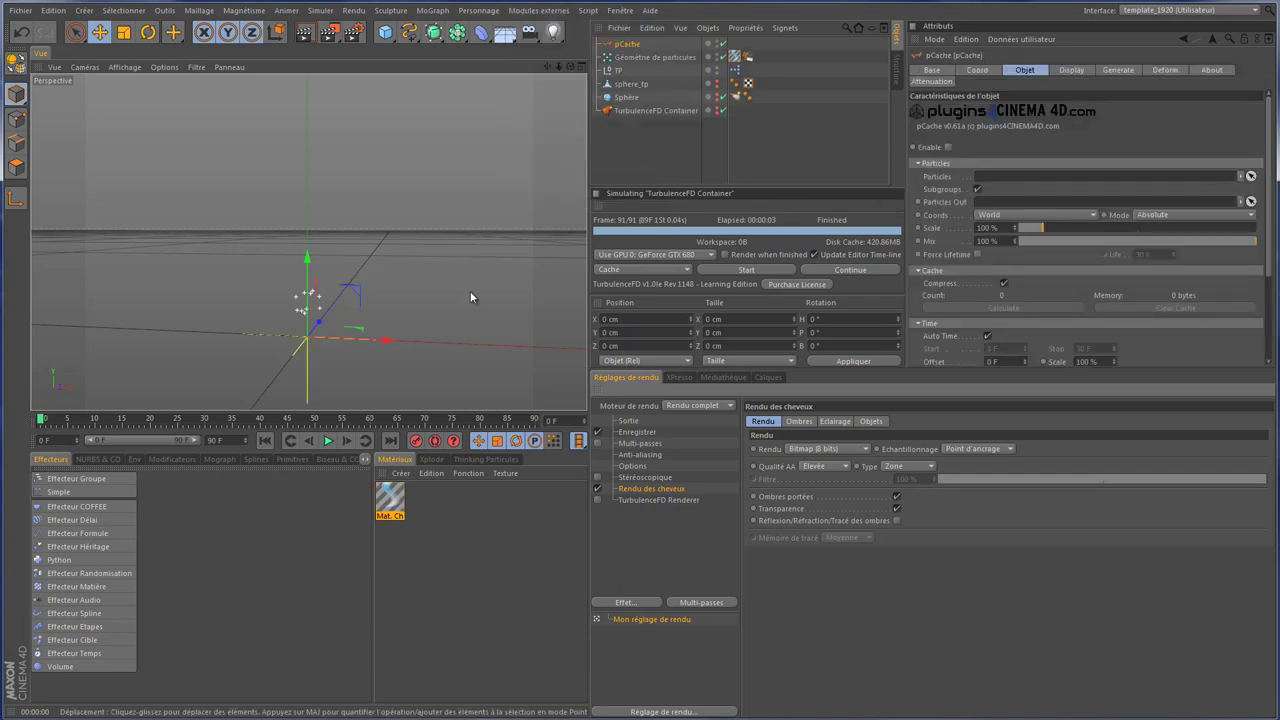
click(491, 459)
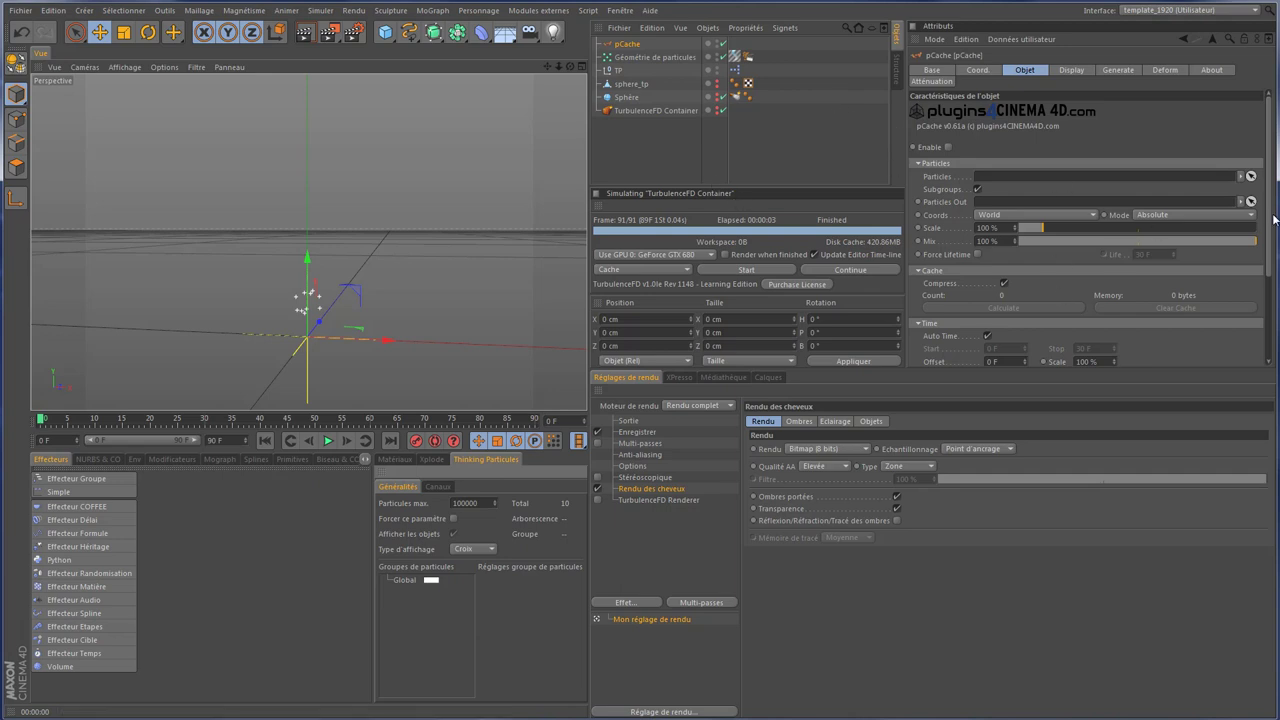
Step: Add a particle group under Global, name it 1 and colour it red
scroll(1268, 217, down, 2)
scroll(1270, 208, up, 2)
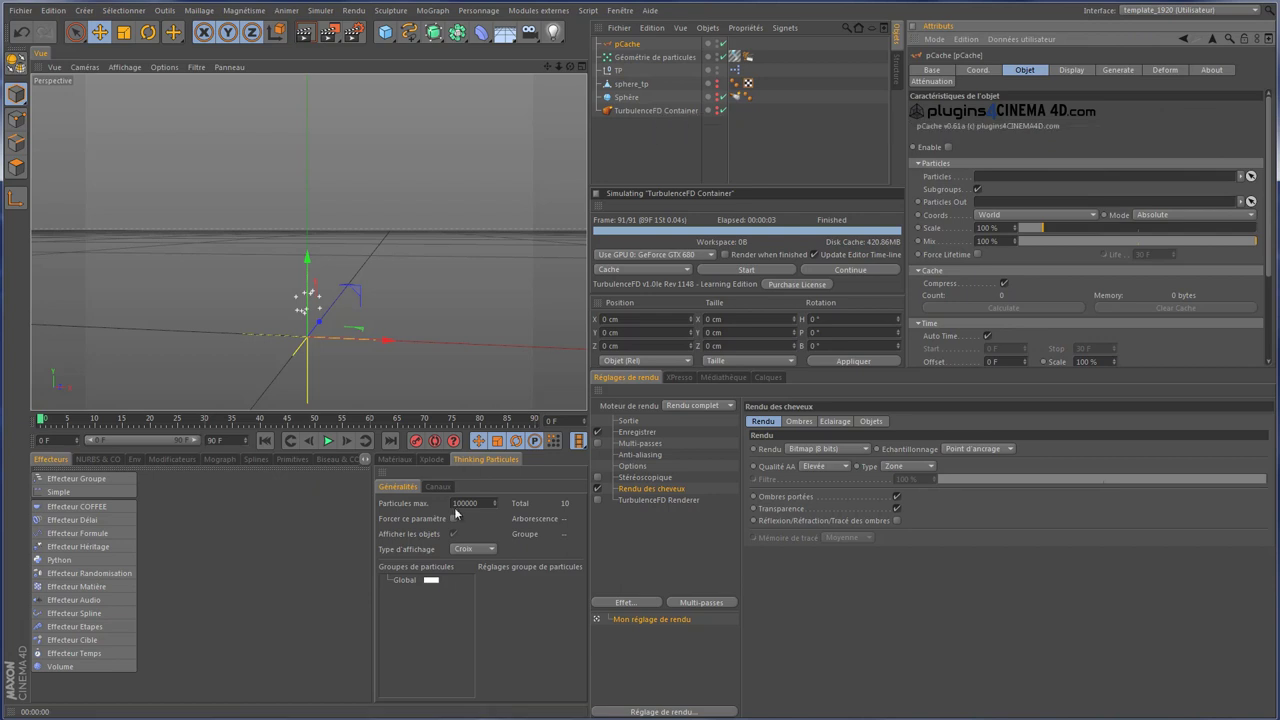
right_click(405, 593)
click(438, 602)
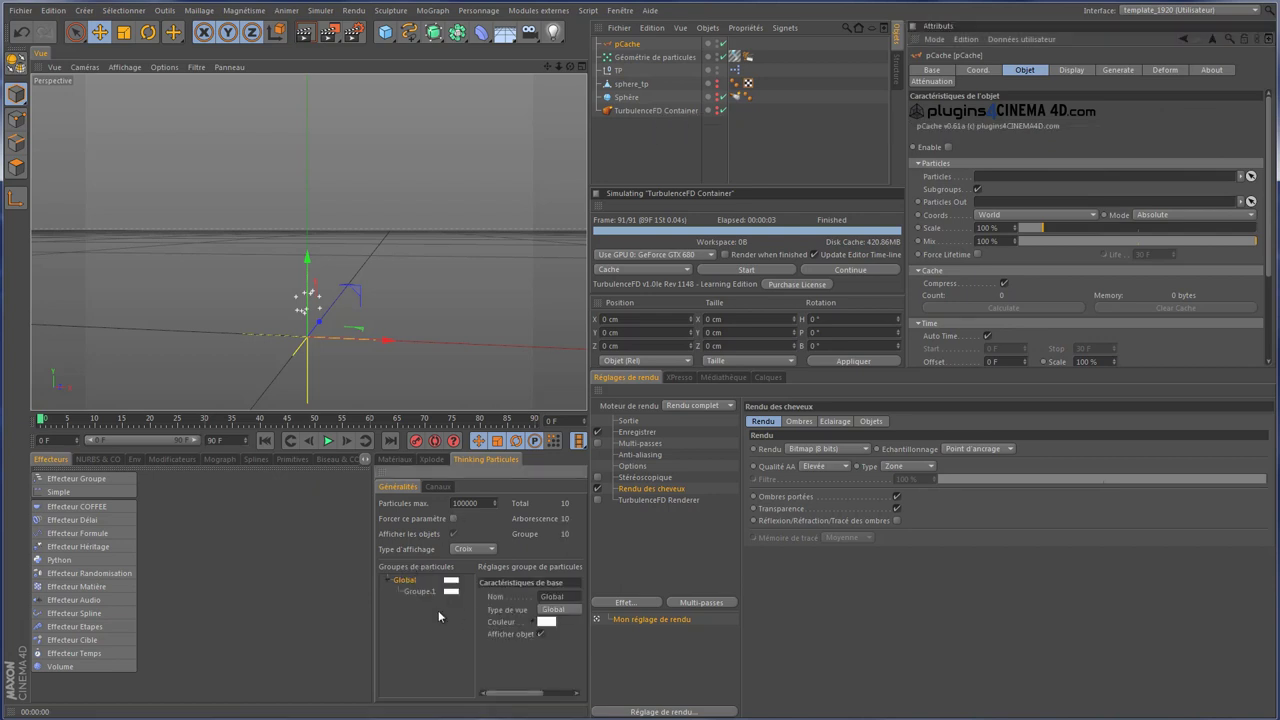
double_click(420, 592)
text(1)
click(433, 594)
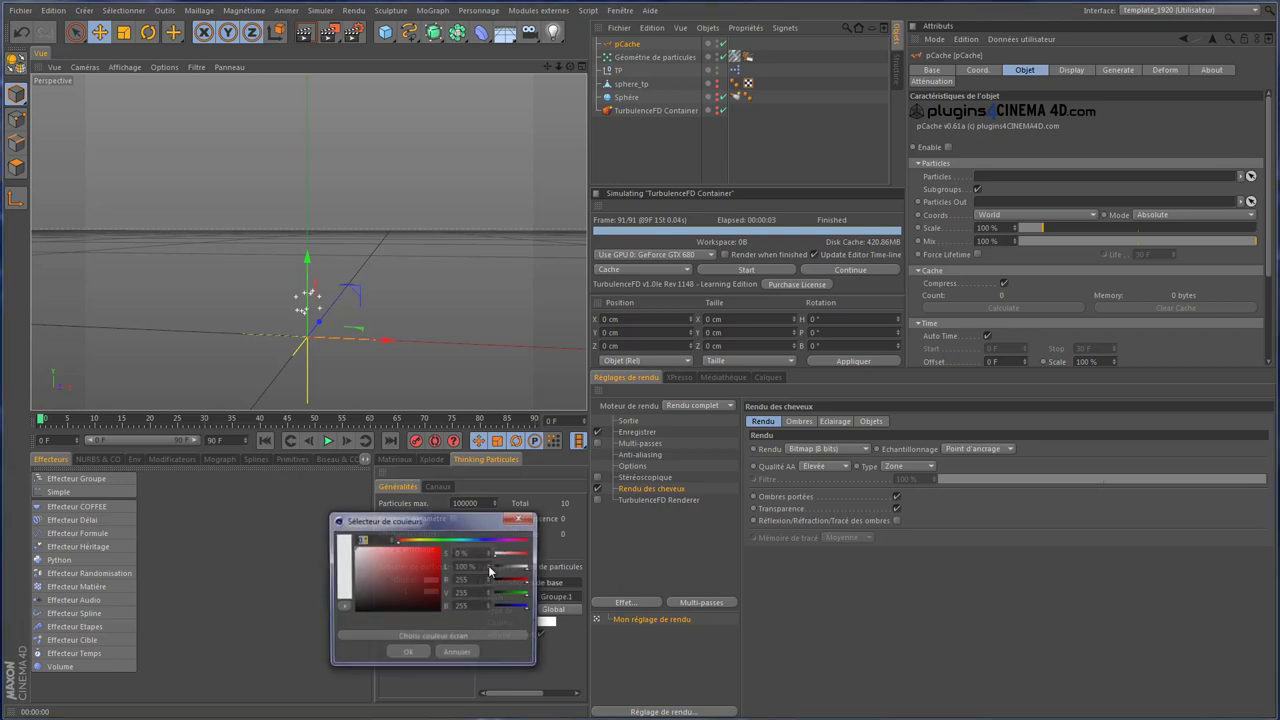
key(Return)
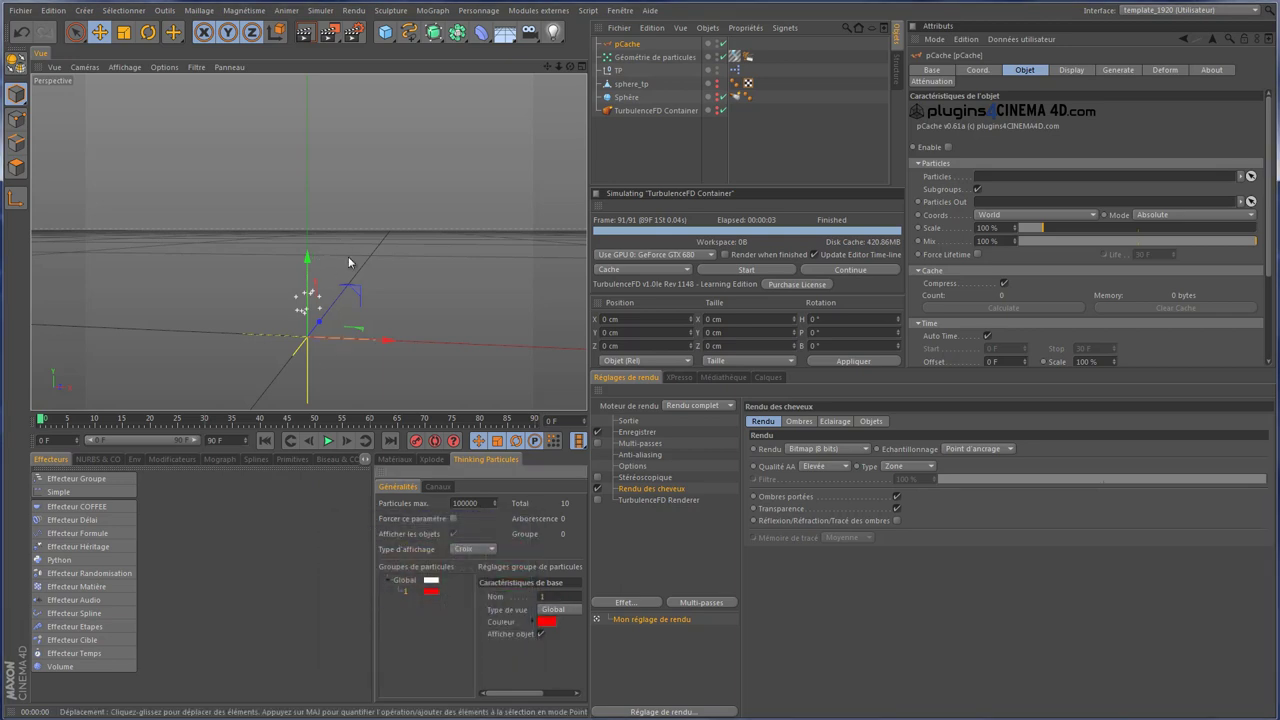
Step: Play the animation from frame 0 to preview the red particles, then rewind
click(327, 441)
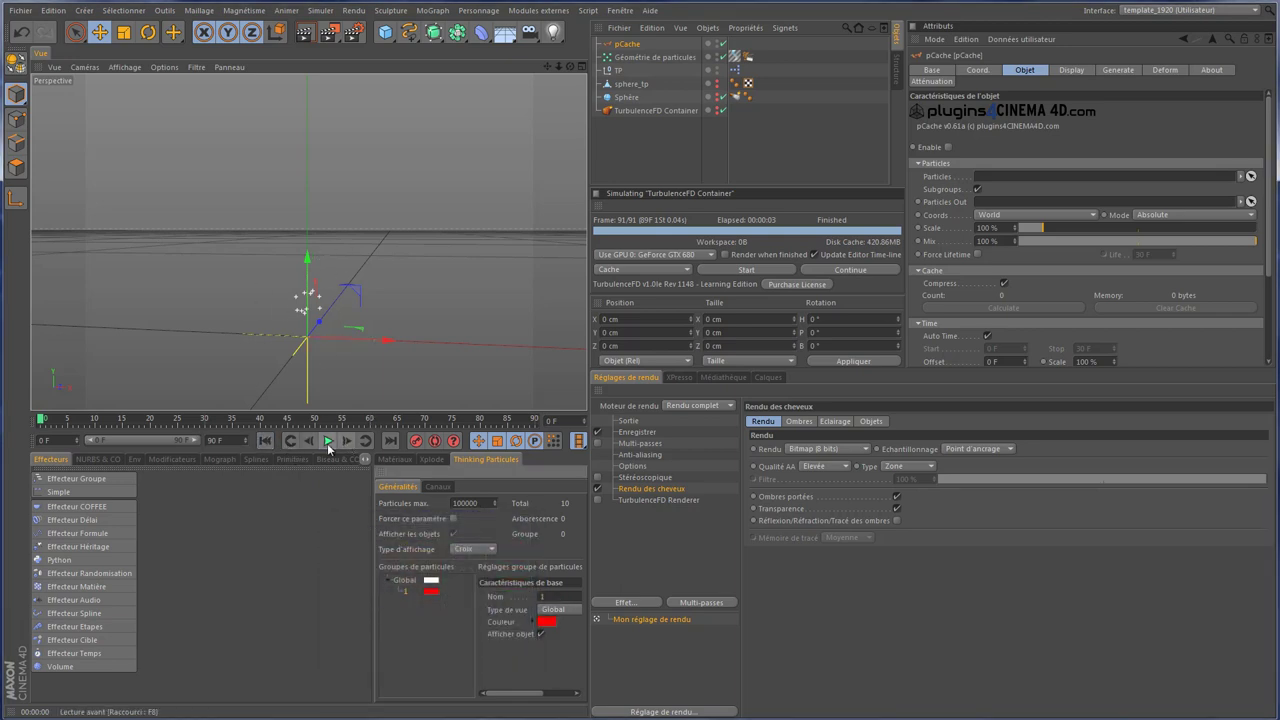
click(597, 499)
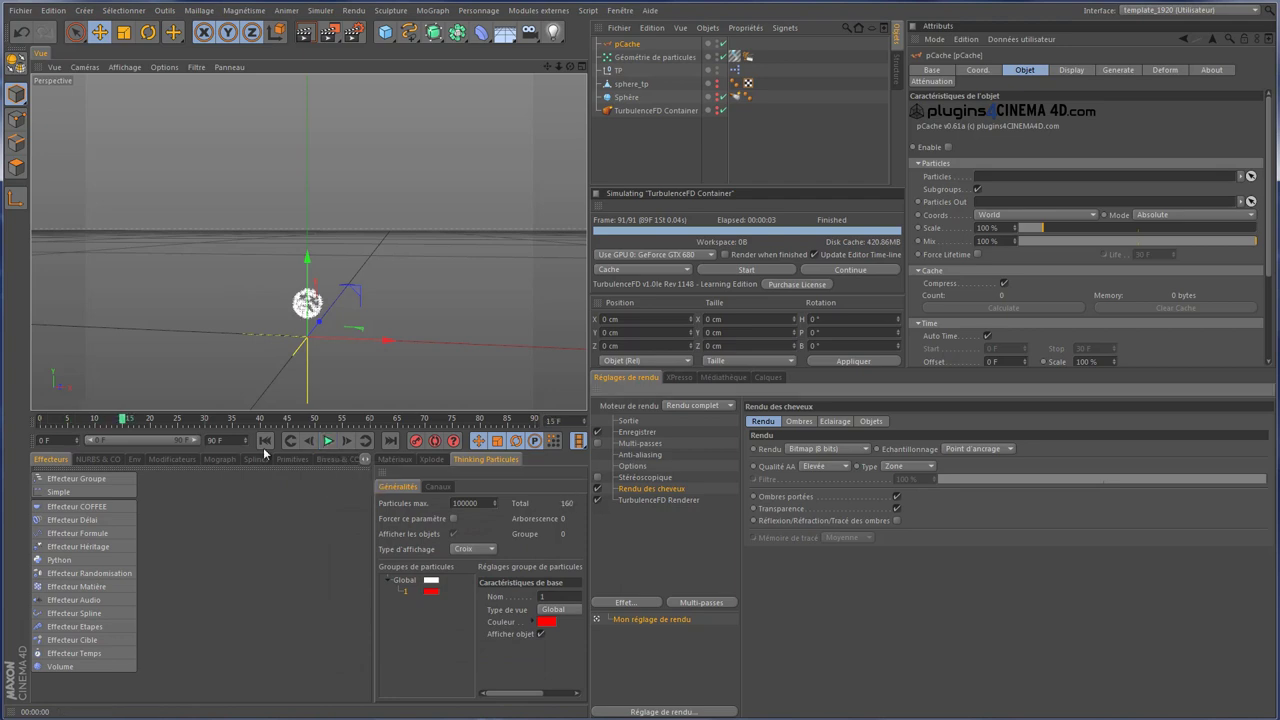
click(265, 441)
click(327, 441)
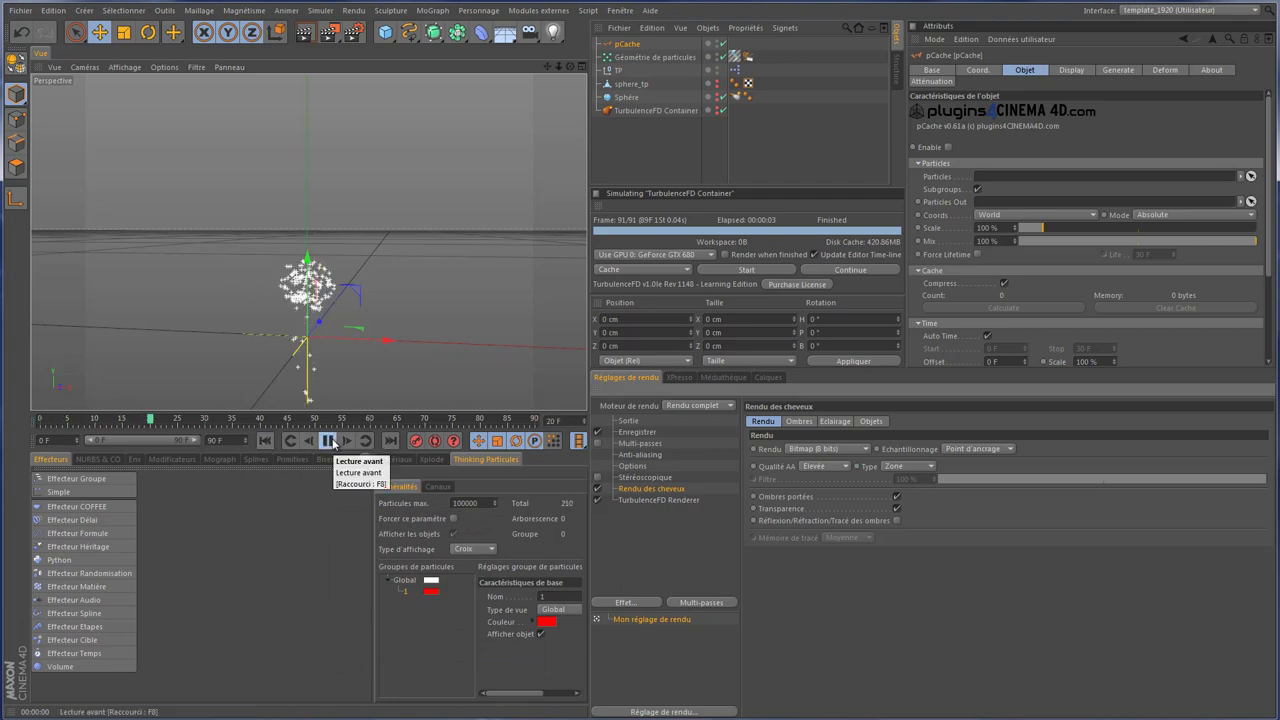
click(330, 441)
click(264, 441)
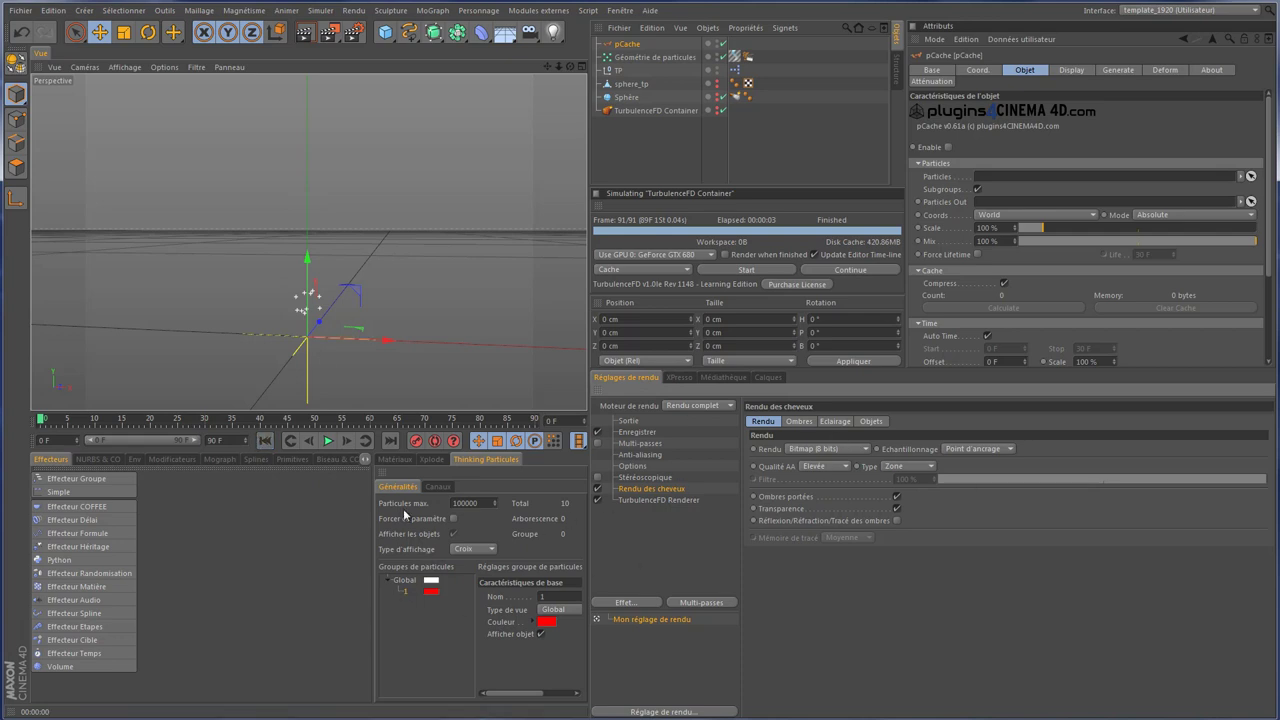
Step: Add a second group named 2 under Global and colour it cyan
right_click(412, 578)
click(425, 596)
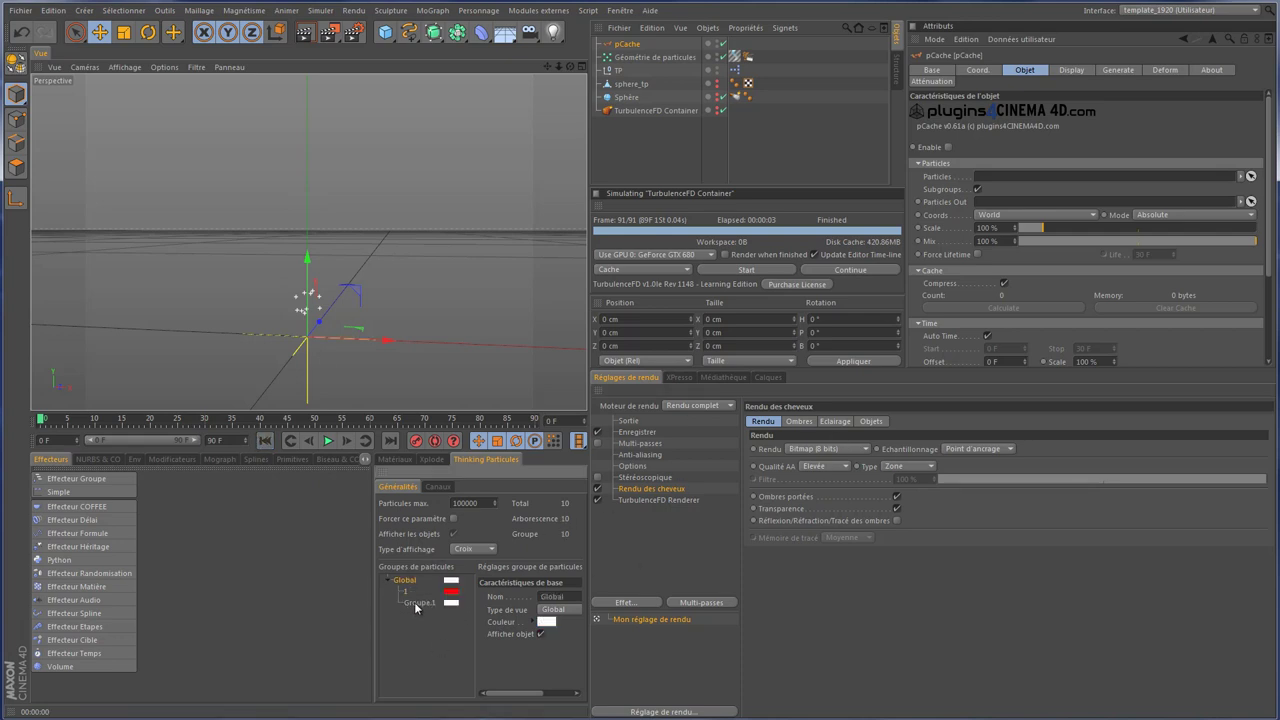
key(Return)
double_click(432, 604)
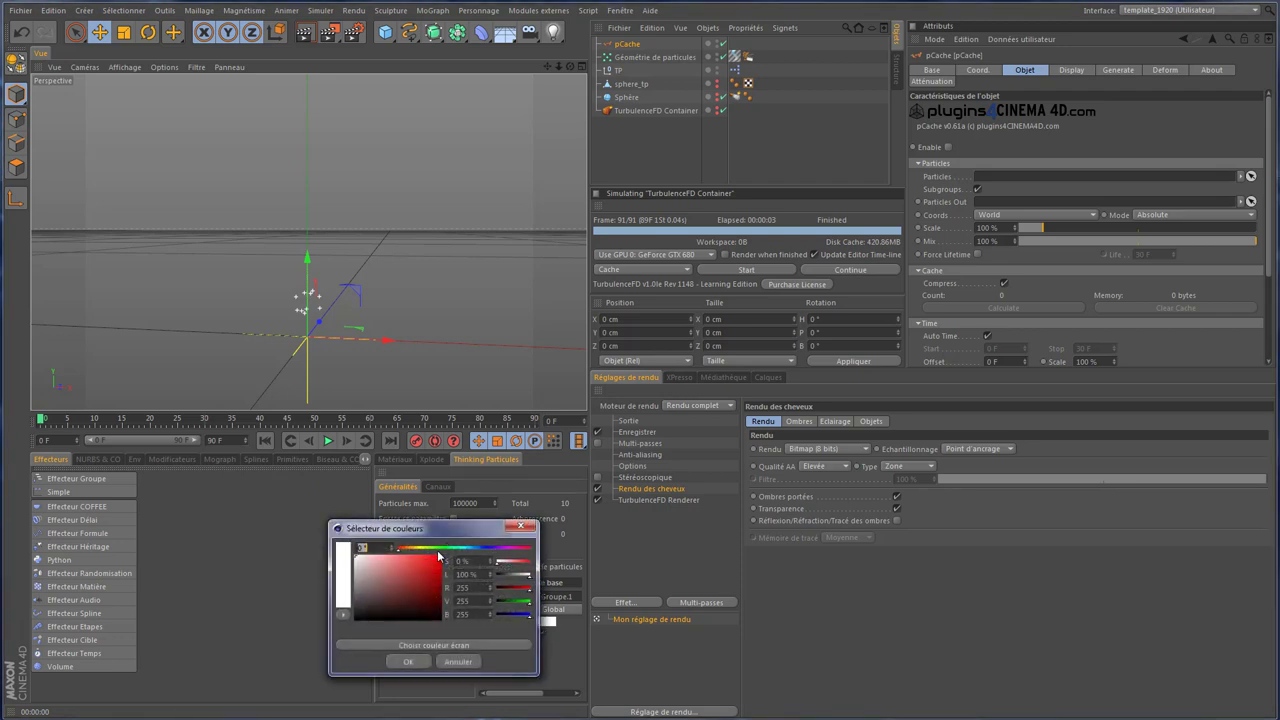
drag(438, 549, 463, 549)
click(408, 662)
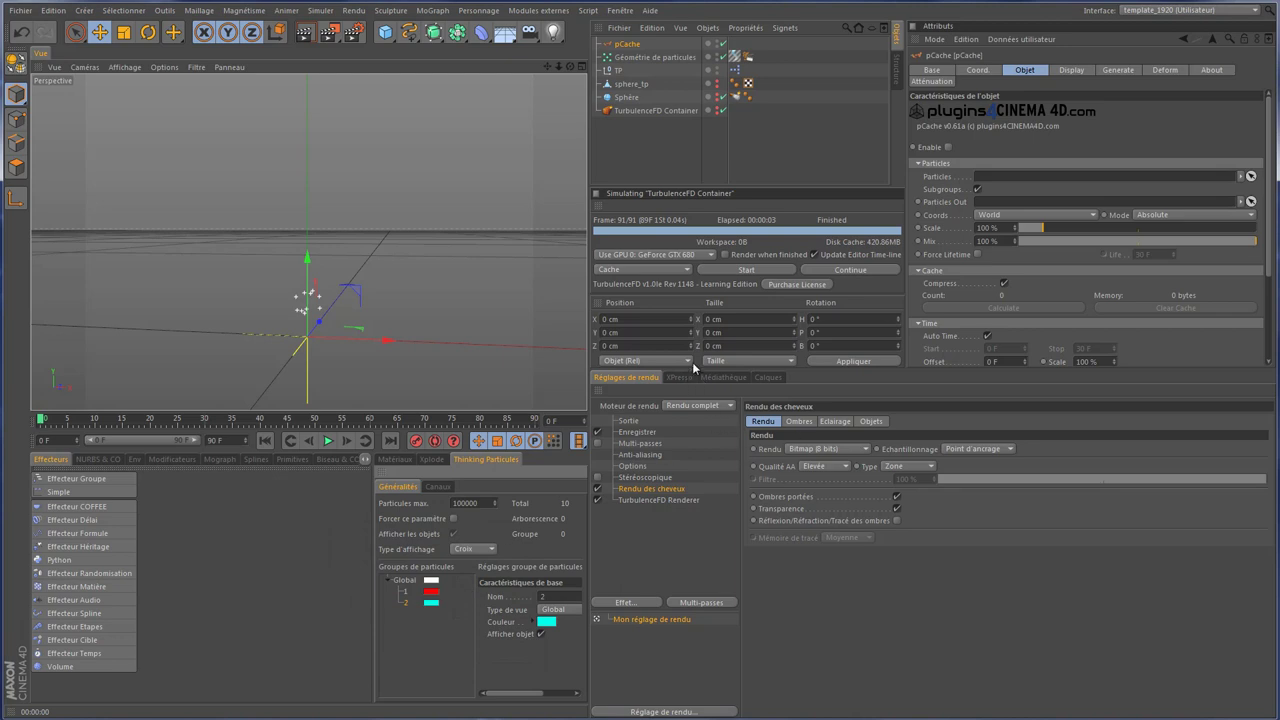
Step: In the XPresso graph, add a P Groupe node set to group 1 fed by P Naissance, and set P Conduit to group 1
double_click(737, 70)
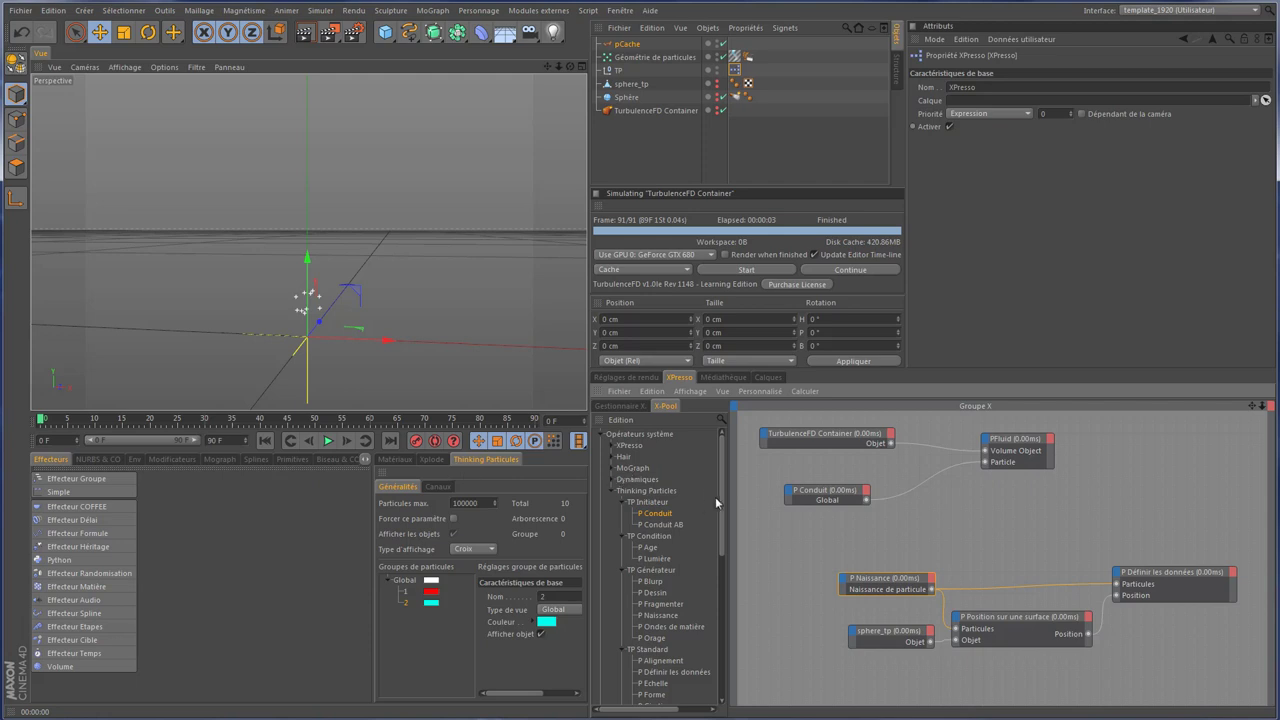
scroll(720, 502, down, 2)
scroll(674, 559, down, 2)
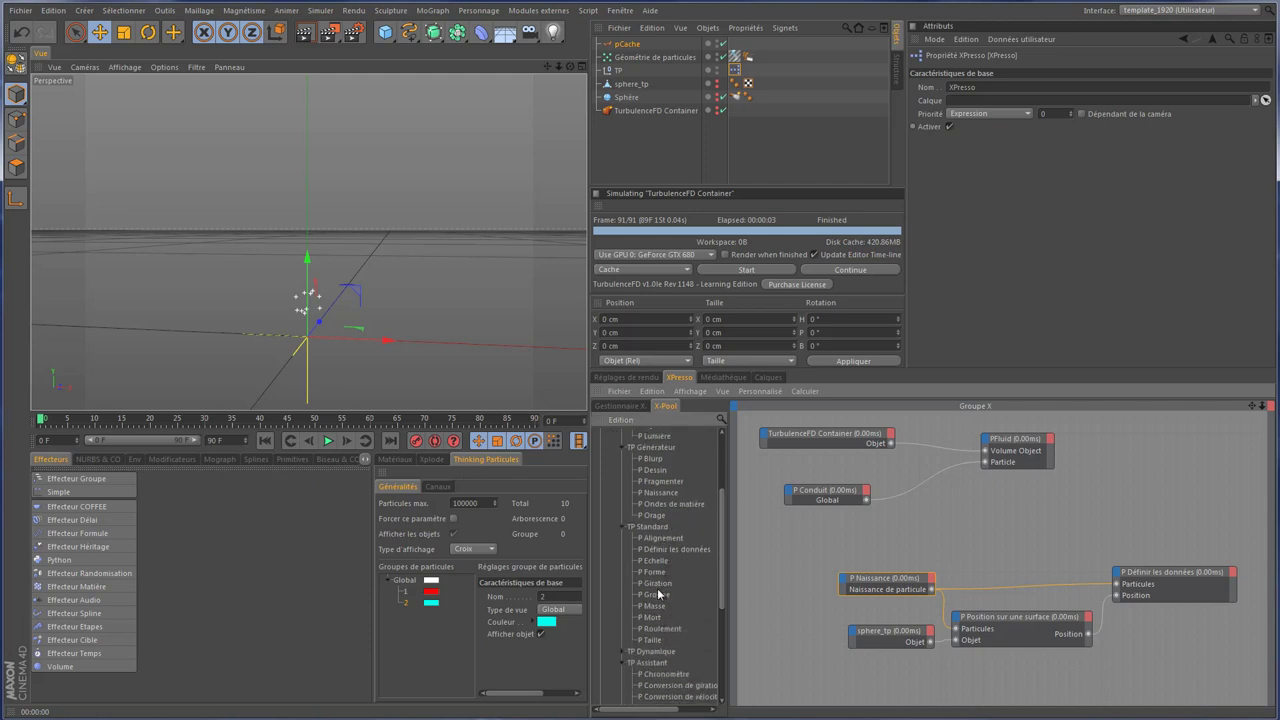
drag(657, 595, 976, 546)
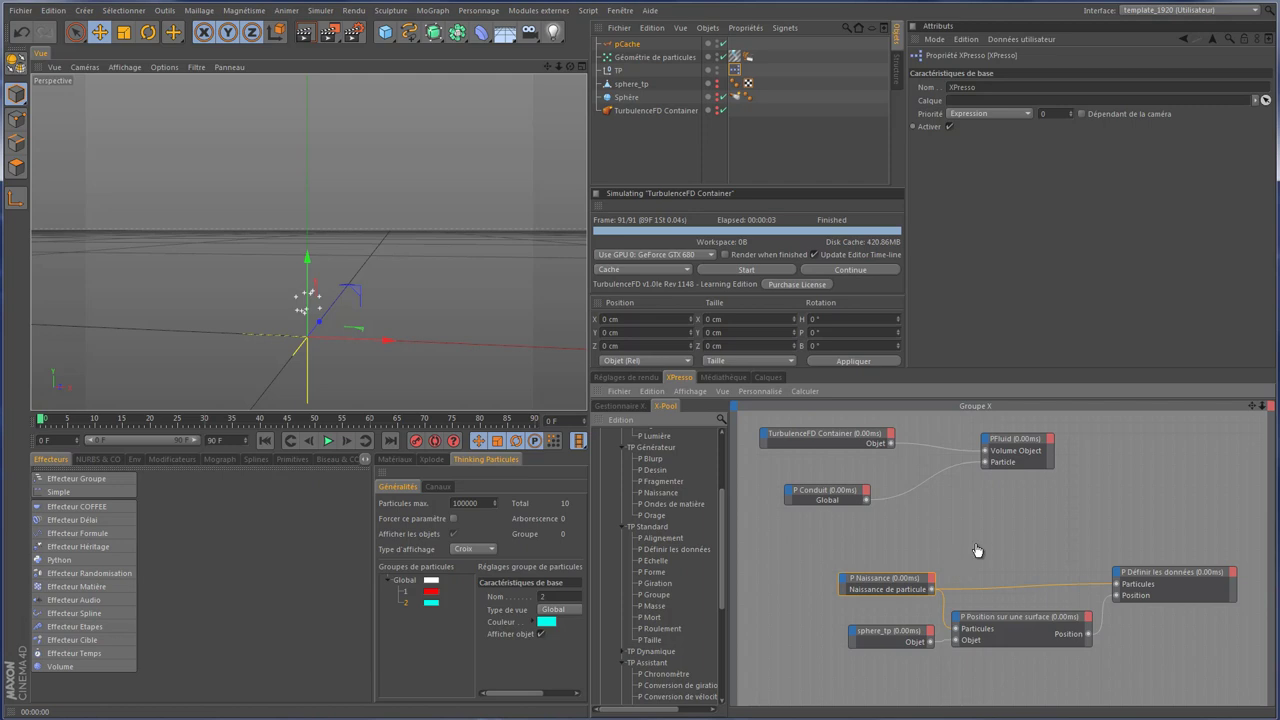
click(406, 593)
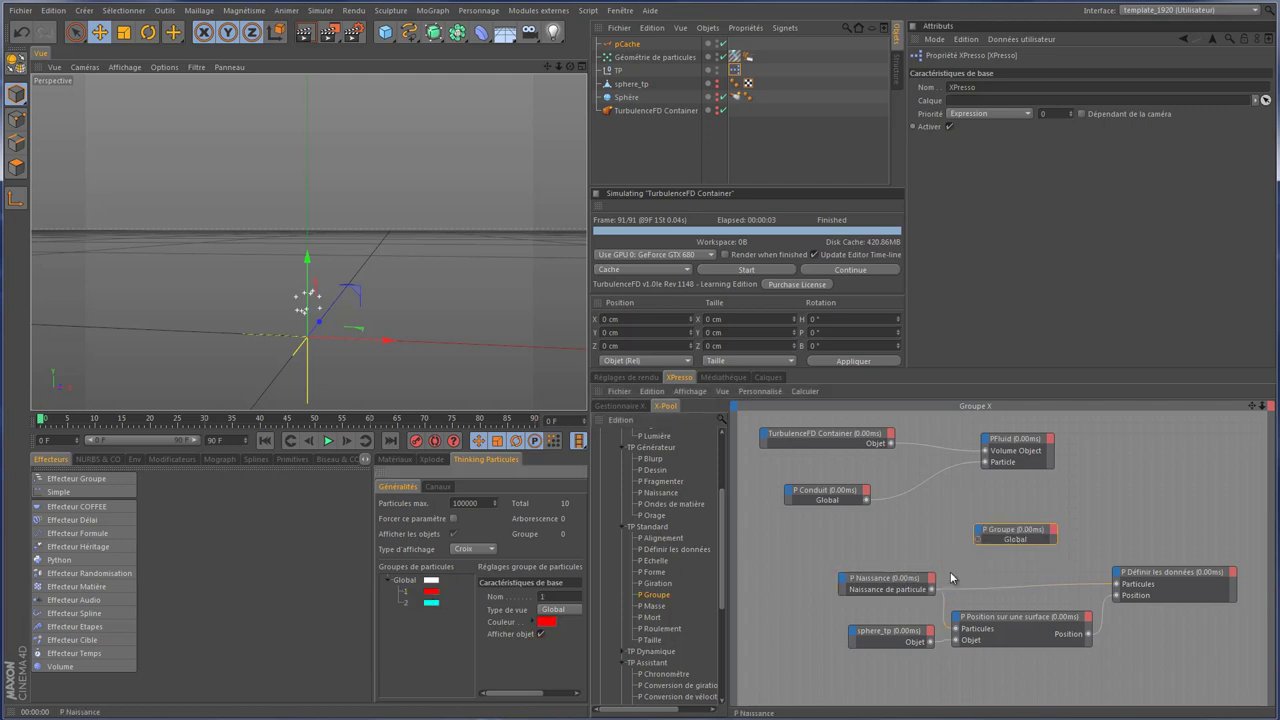
drag(404, 590, 1014, 534)
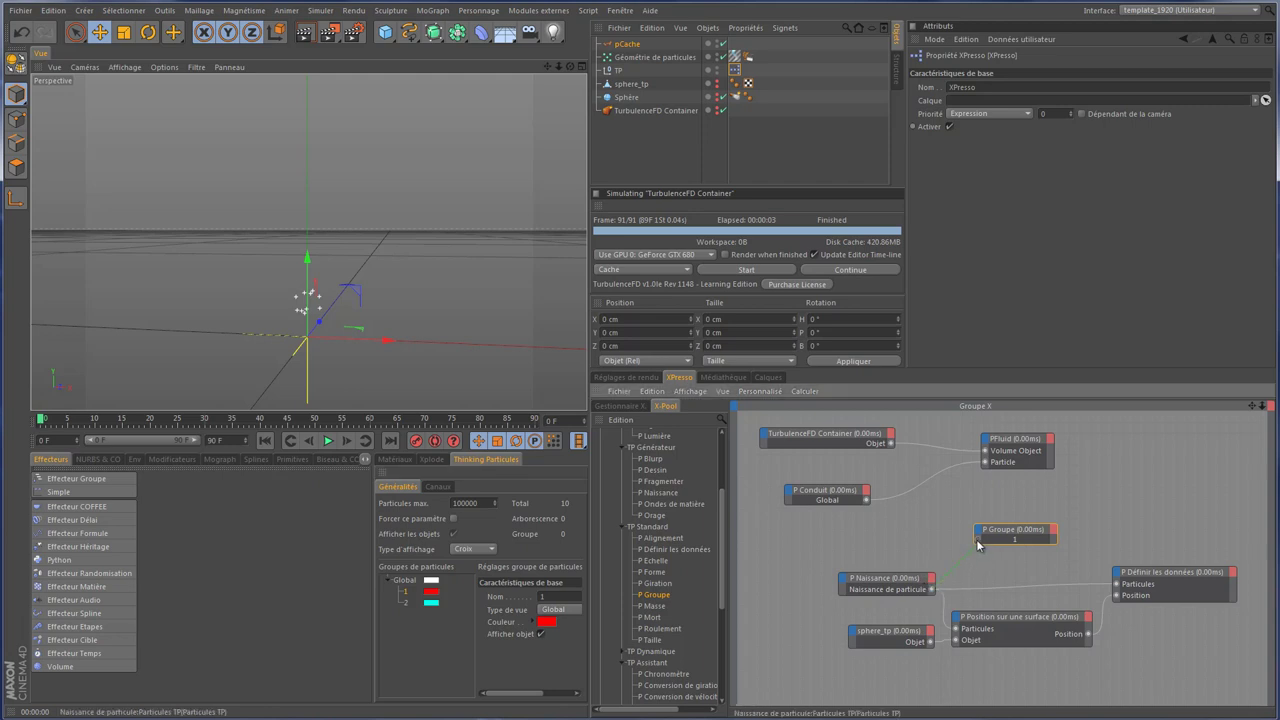
drag(978, 545, 978, 541)
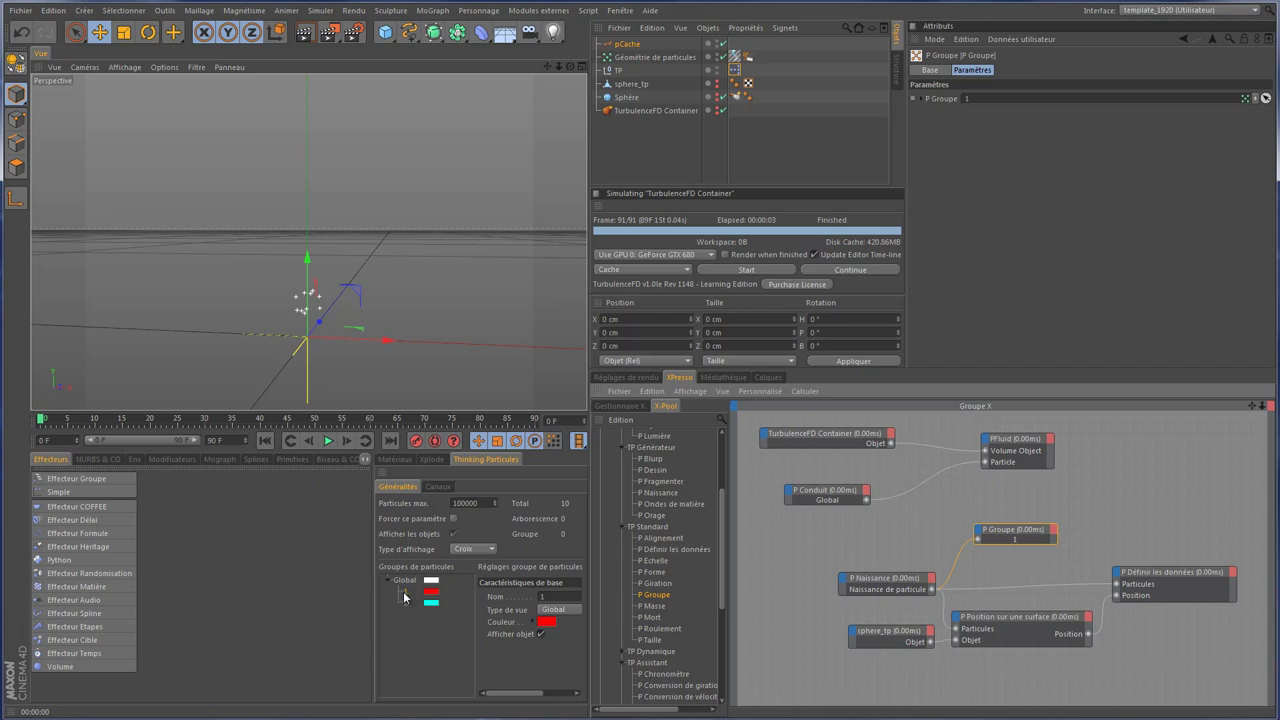
drag(404, 593, 829, 503)
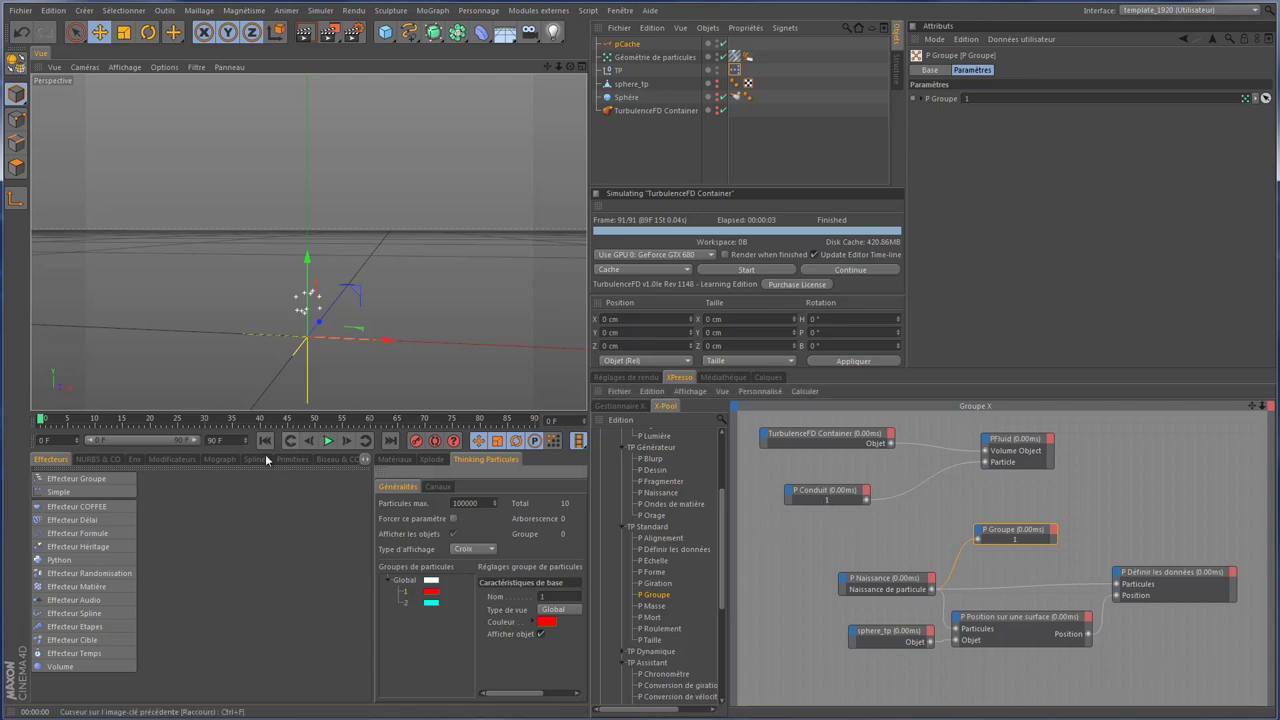
Step: Play the animation twice from frame 0 to check the red particles
click(327, 441)
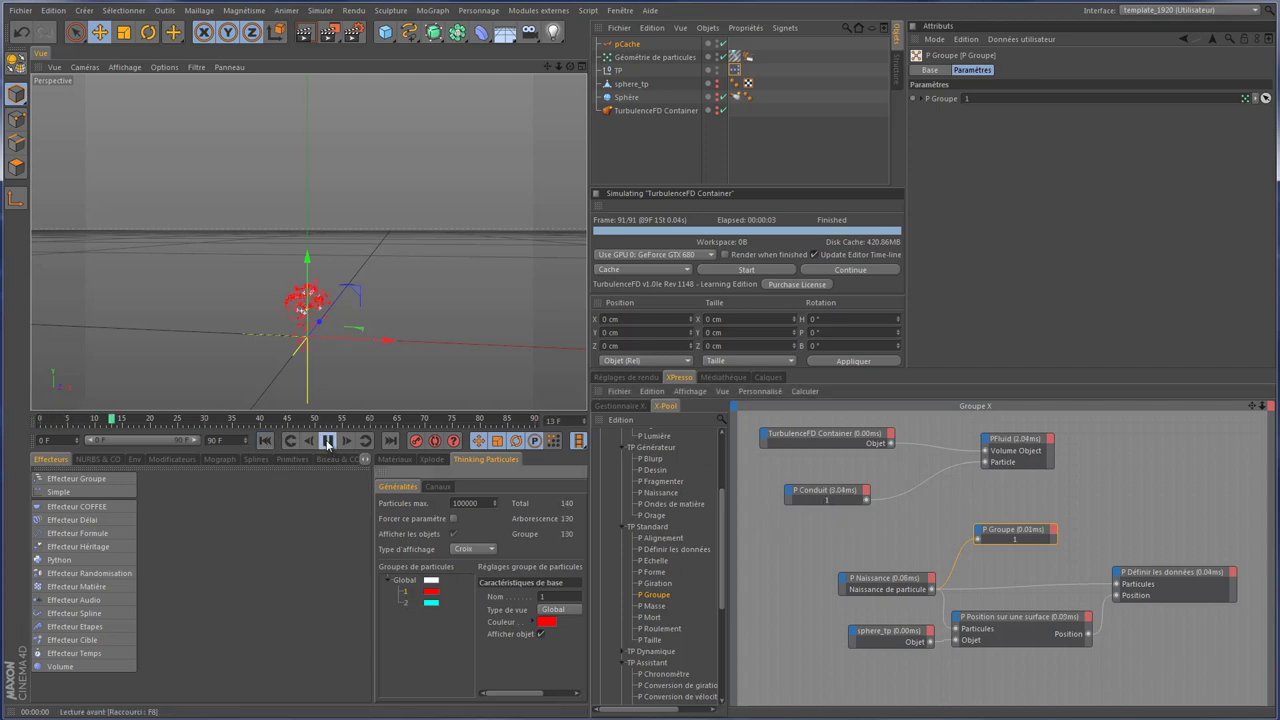
click(327, 441)
click(264, 441)
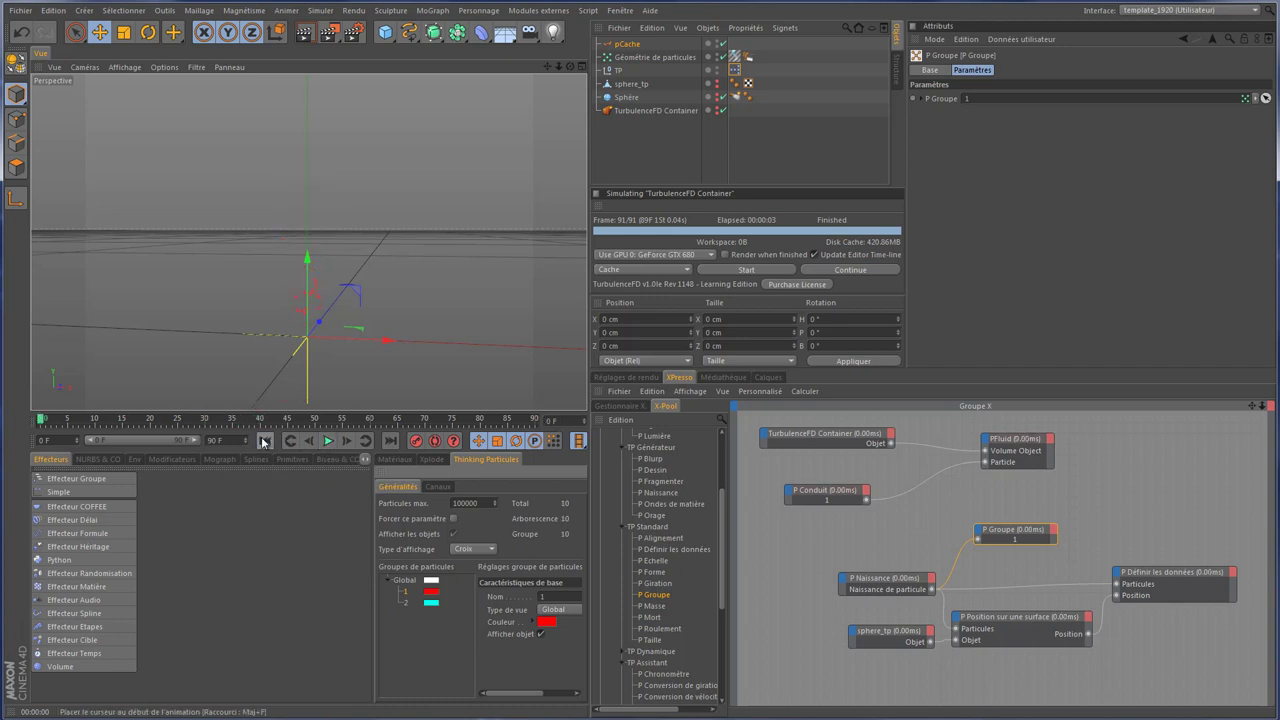
click(328, 441)
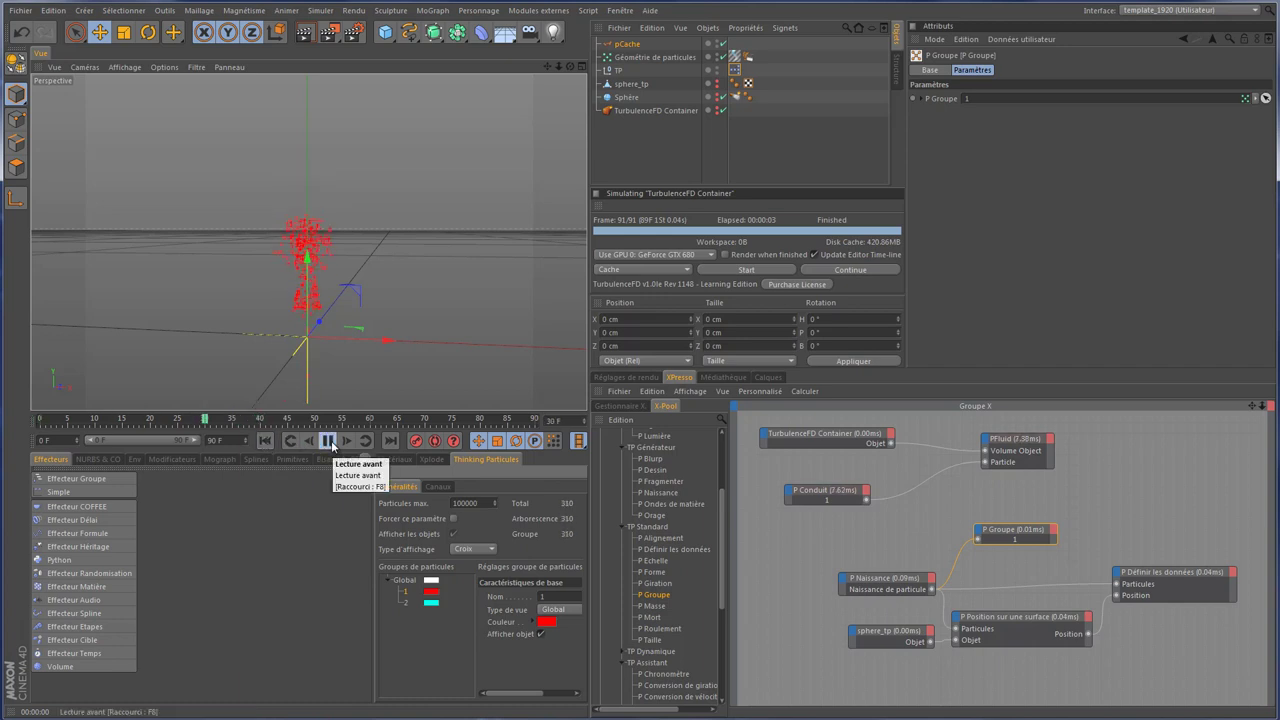
click(328, 441)
click(264, 441)
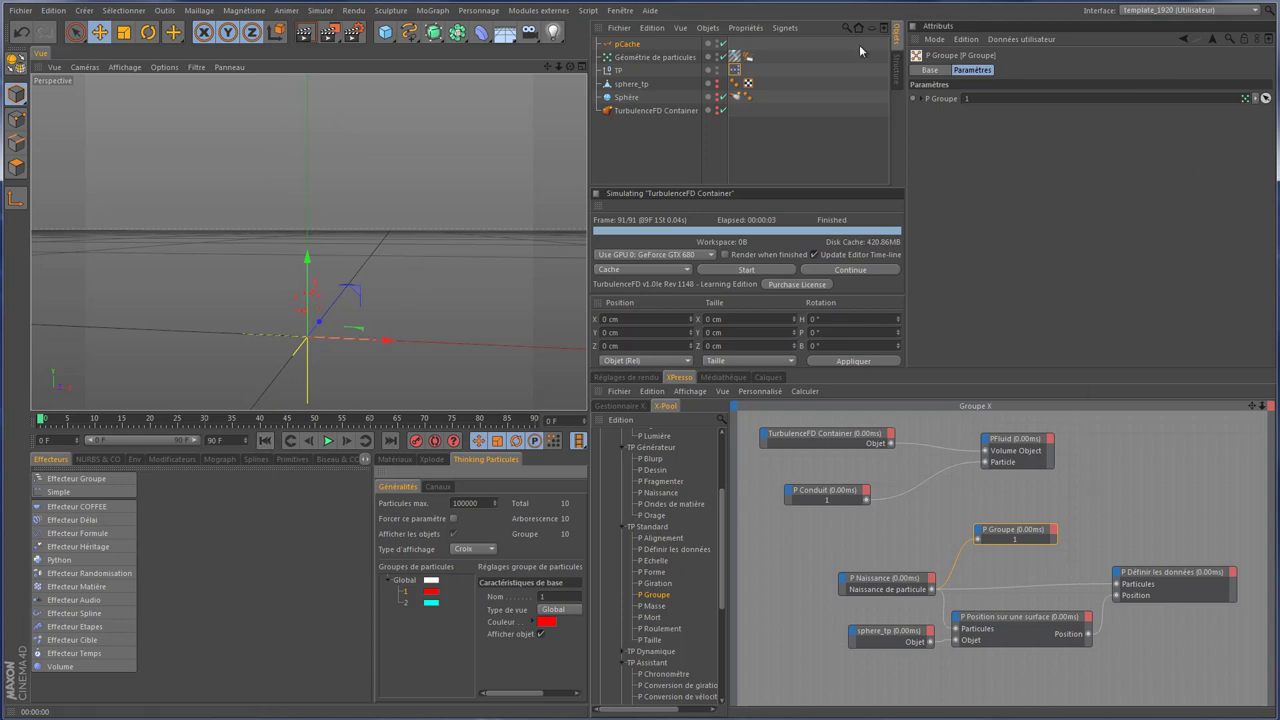
click(627, 44)
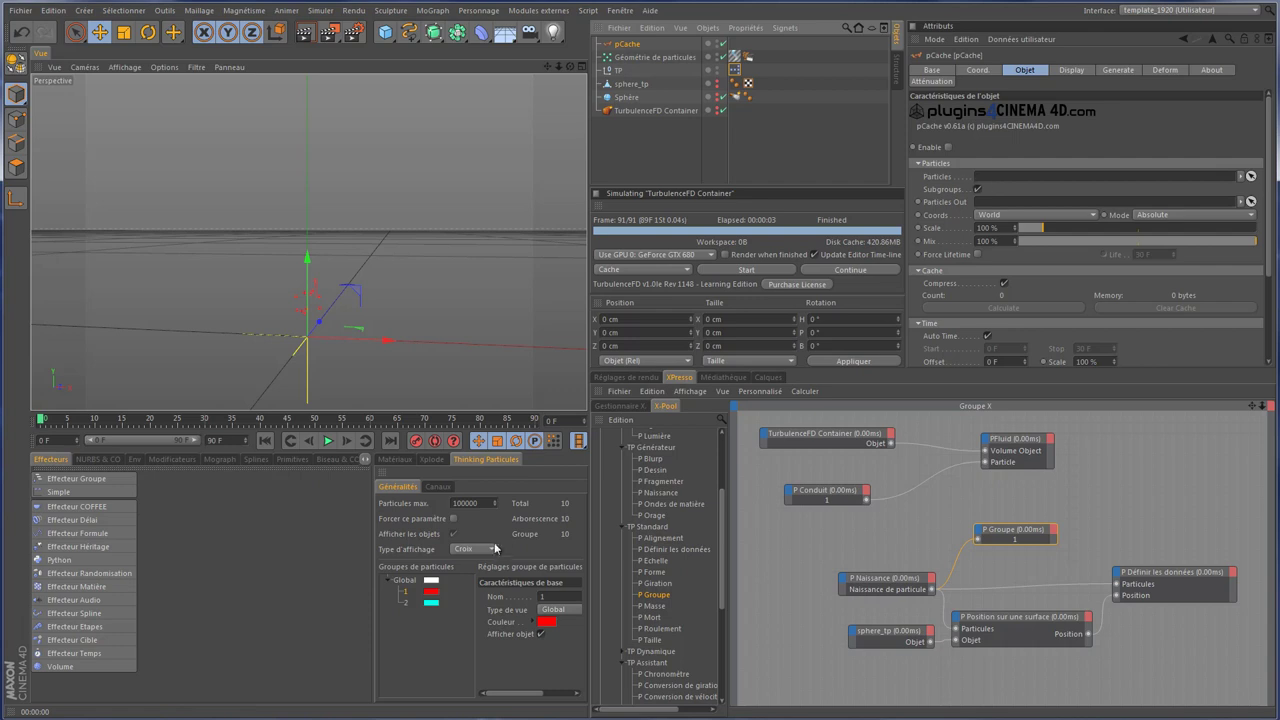
Step: Set pCache to read group 1, output to group 2, and calculate the cache
drag(405, 597, 1013, 187)
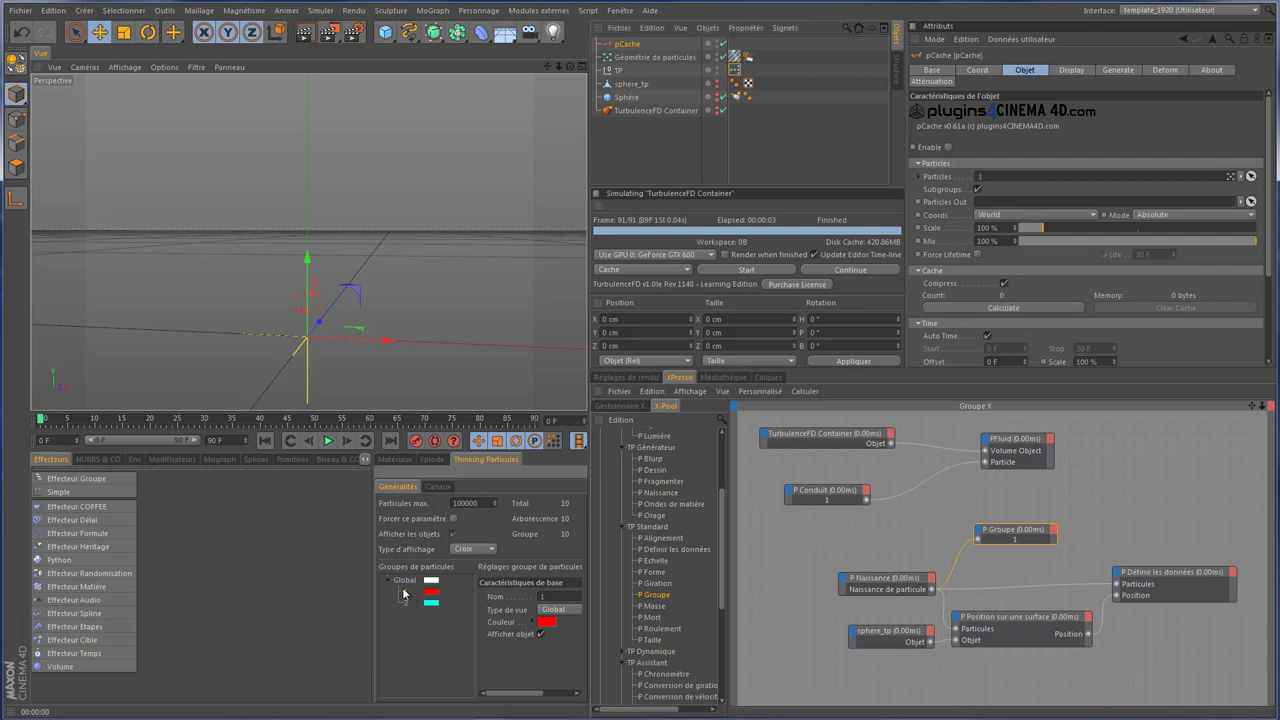
drag(405, 602, 1010, 202)
click(1033, 308)
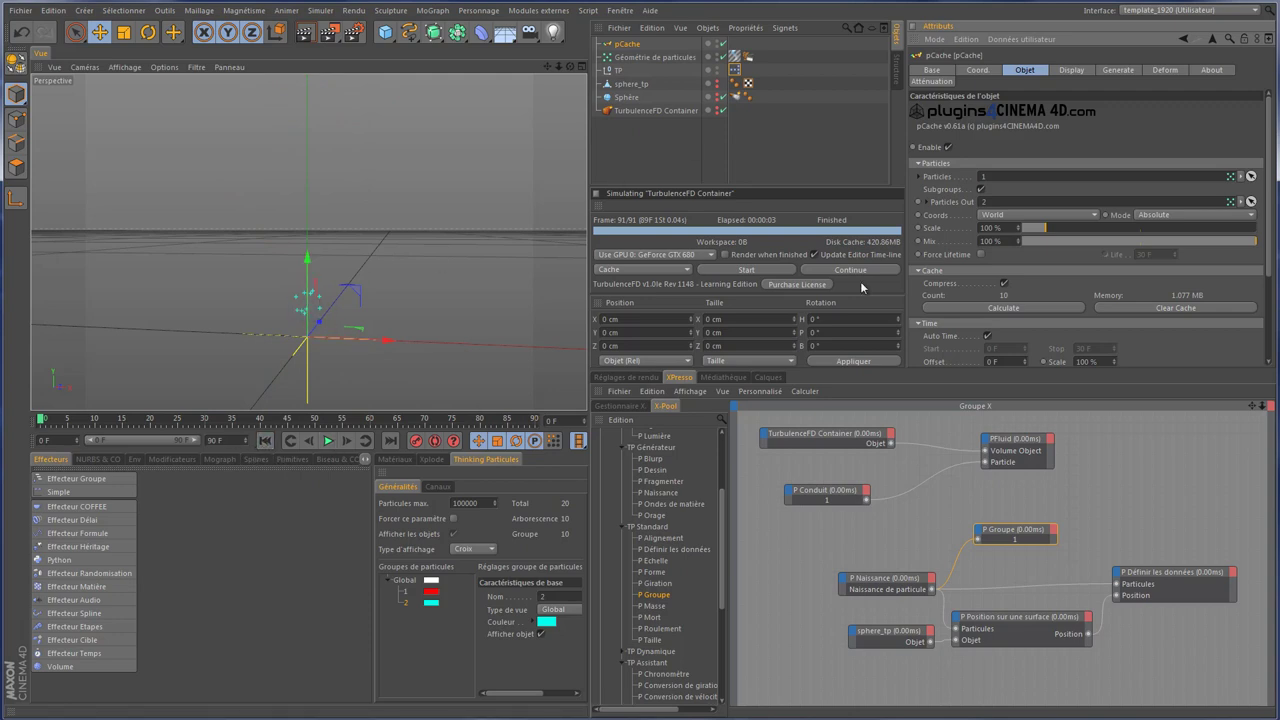
Step: Disable the XPresso tag and play the cached particles, stepping around frame 60 and back to 20
click(735, 70)
click(949, 126)
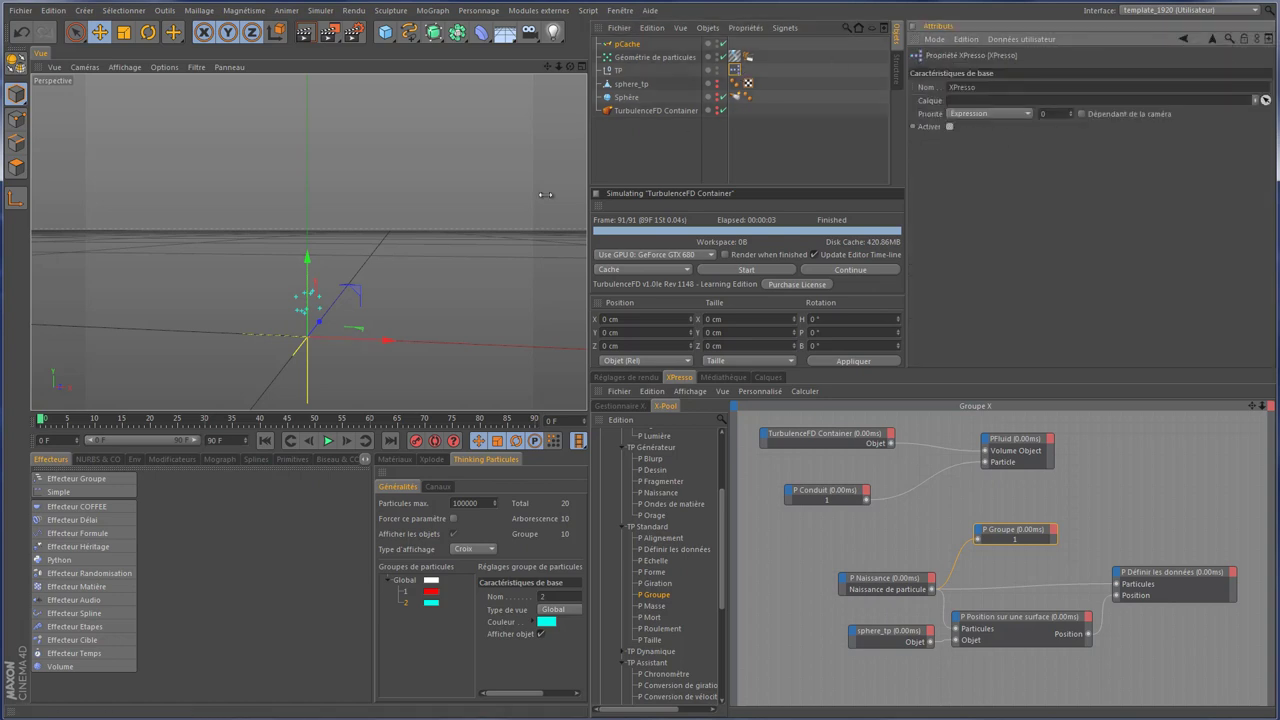
click(327, 440)
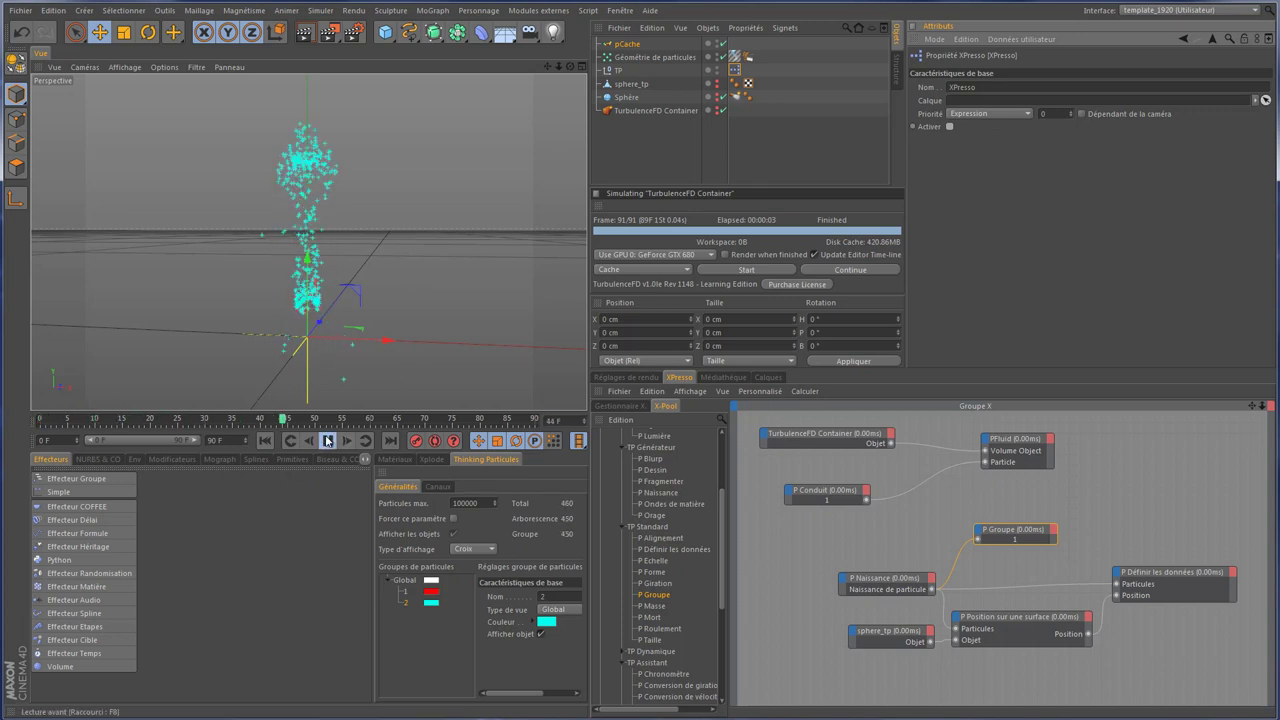
click(327, 440)
click(264, 441)
click(327, 440)
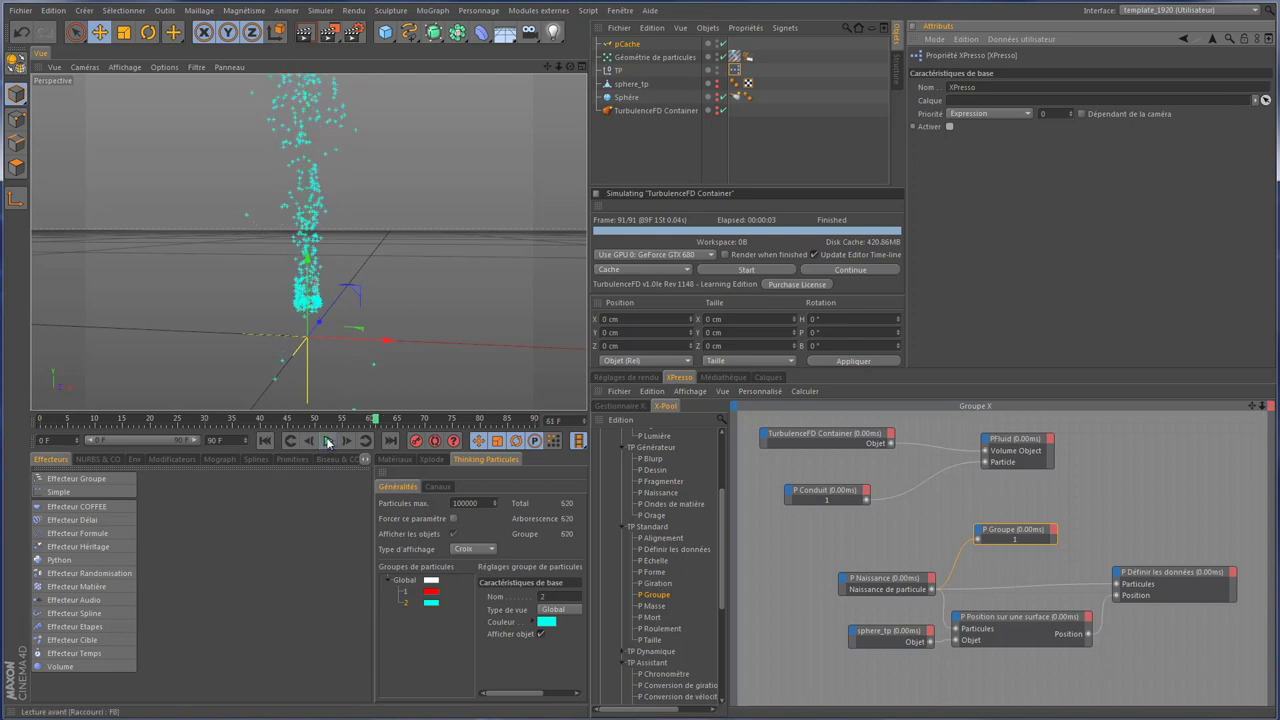
click(327, 440)
mouse_move(375, 422)
mouse_down()
mouse_move(349, 421)
mouse_move(366, 421)
mouse_up()
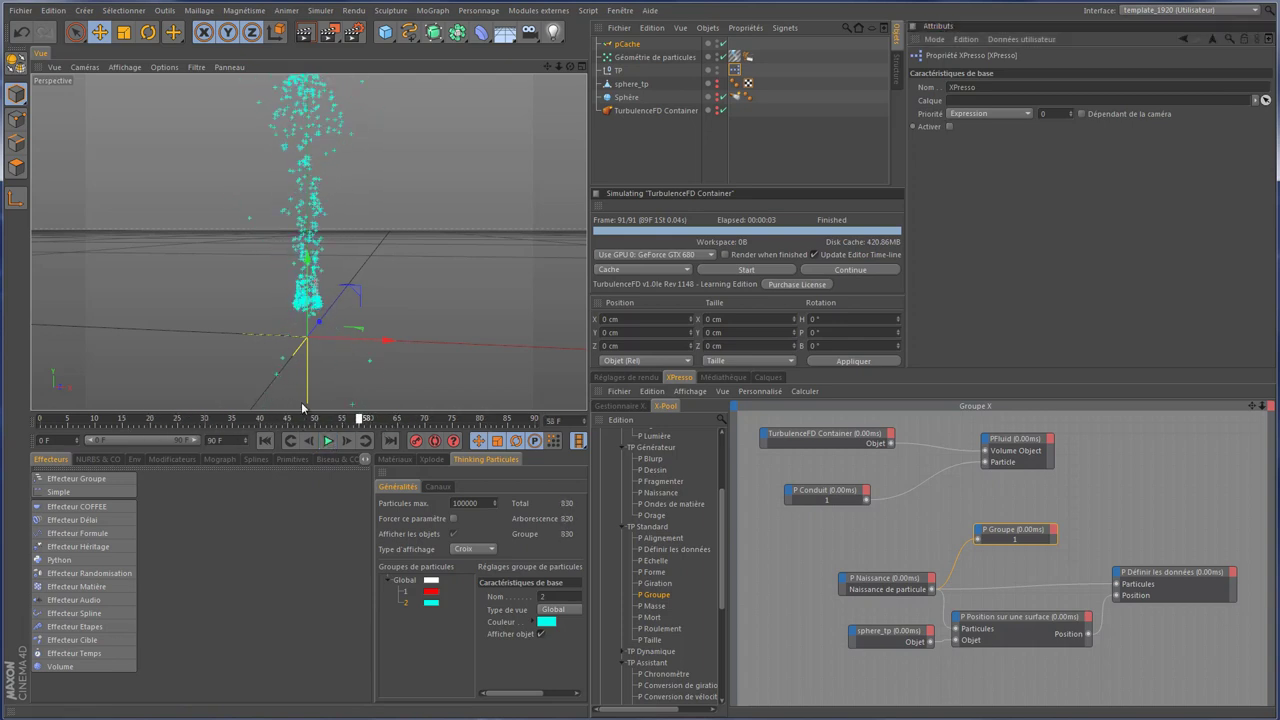
mouse_move(262, 418)
mouse_down()
mouse_move(150, 430)
mouse_move(315, 425)
mouse_move(115, 425)
mouse_move(386, 425)
mouse_move(145, 421)
mouse_move(258, 421)
mouse_up()
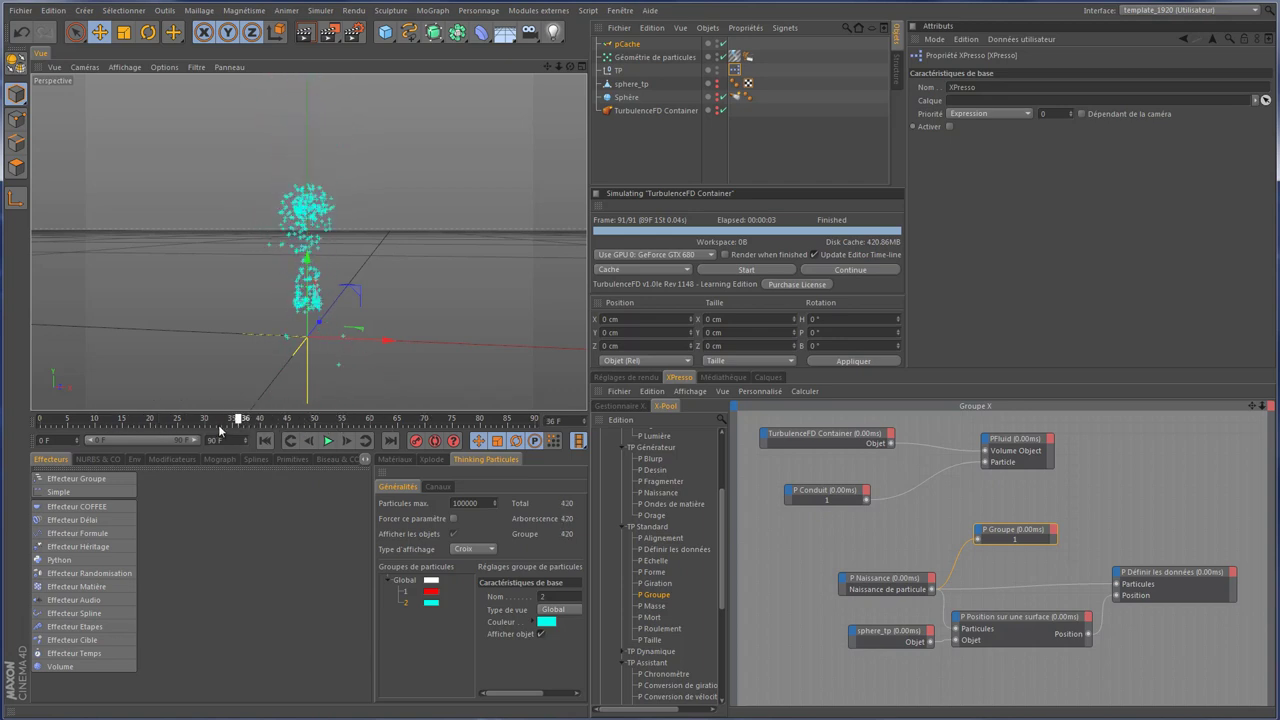
Step: Scroll the pCache attributes back to the top and replay the animation from frame 0
click(686, 46)
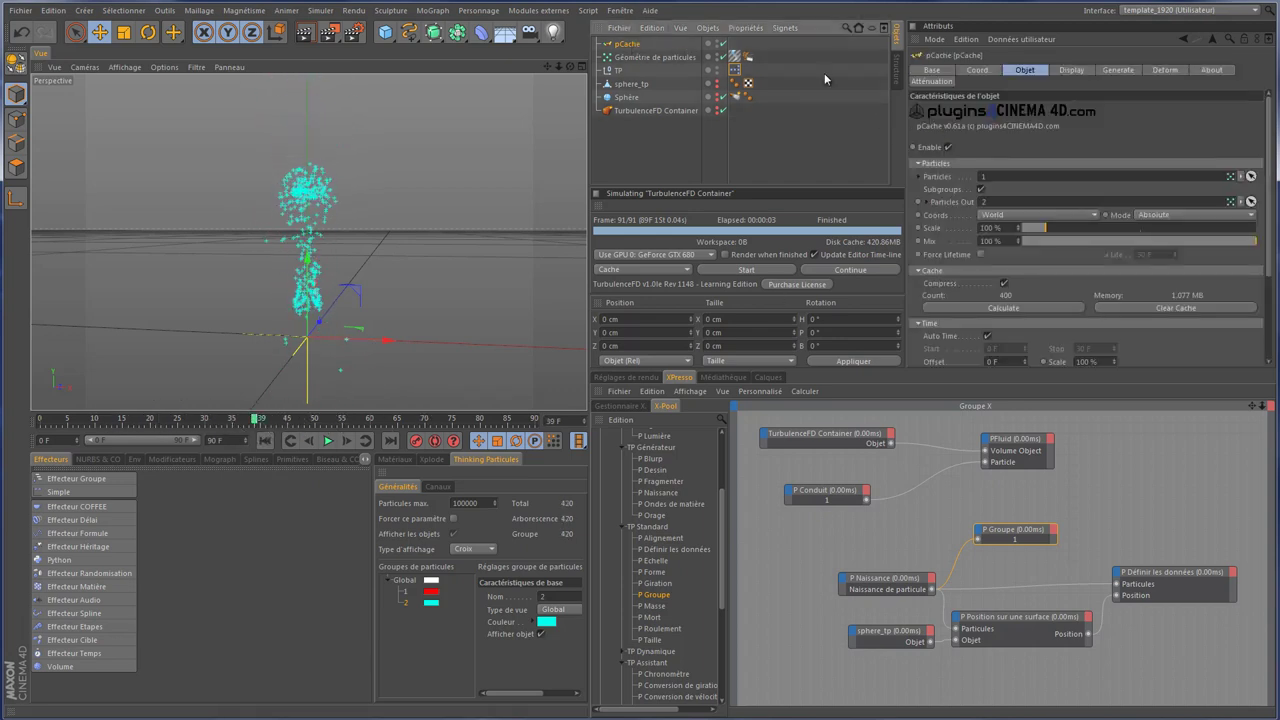
scroll(1228, 251, down, 3)
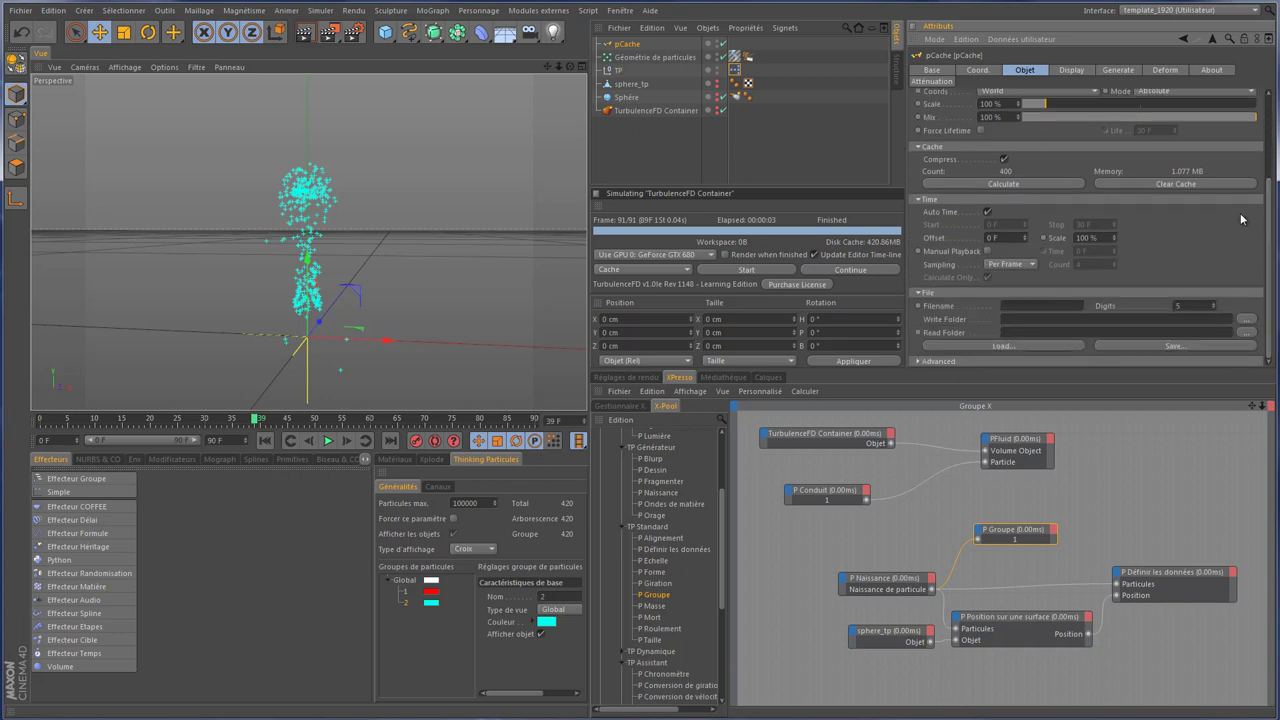
scroll(1268, 237, up, 2)
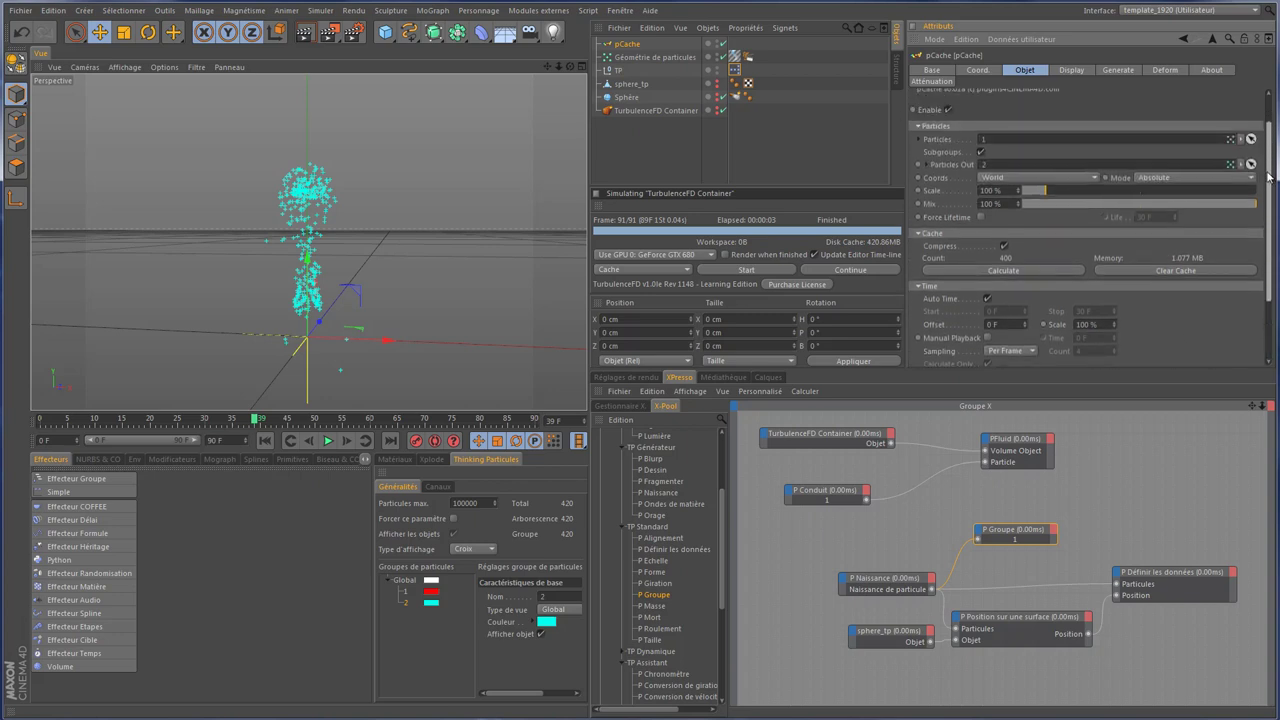
scroll(1268, 237, down, 3)
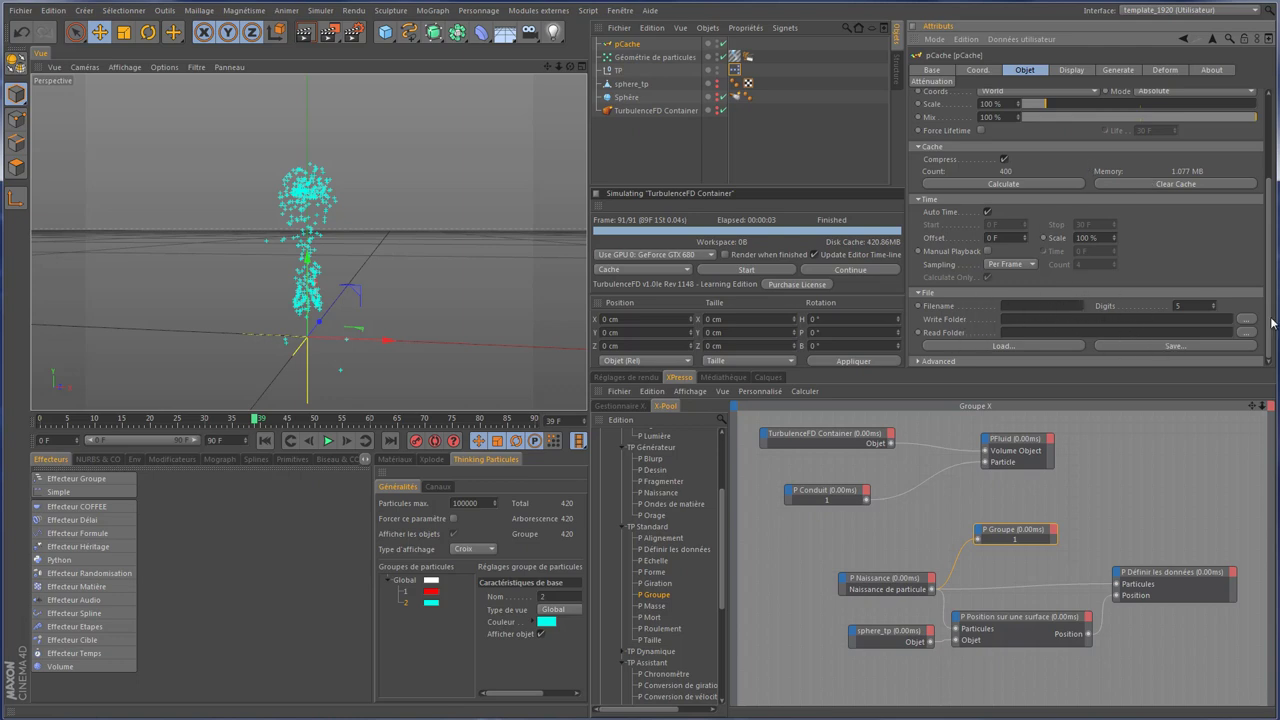
drag(1268, 322, 1266, 143)
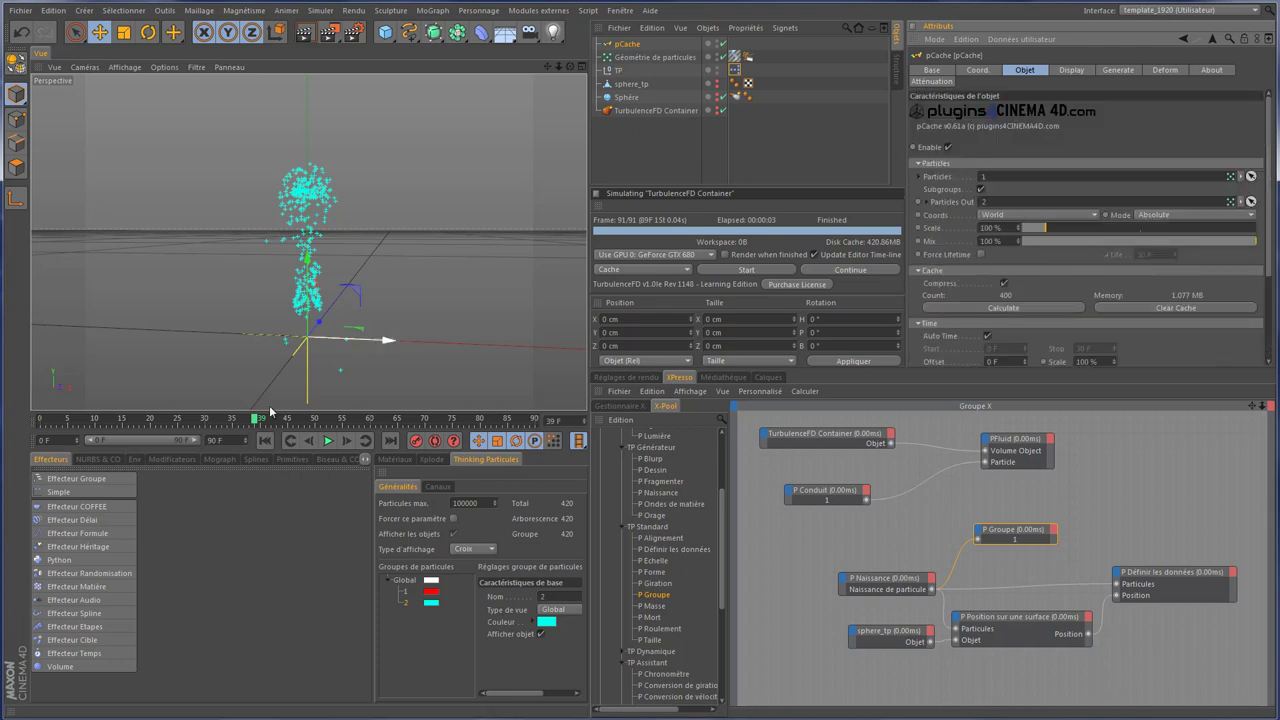
click(262, 441)
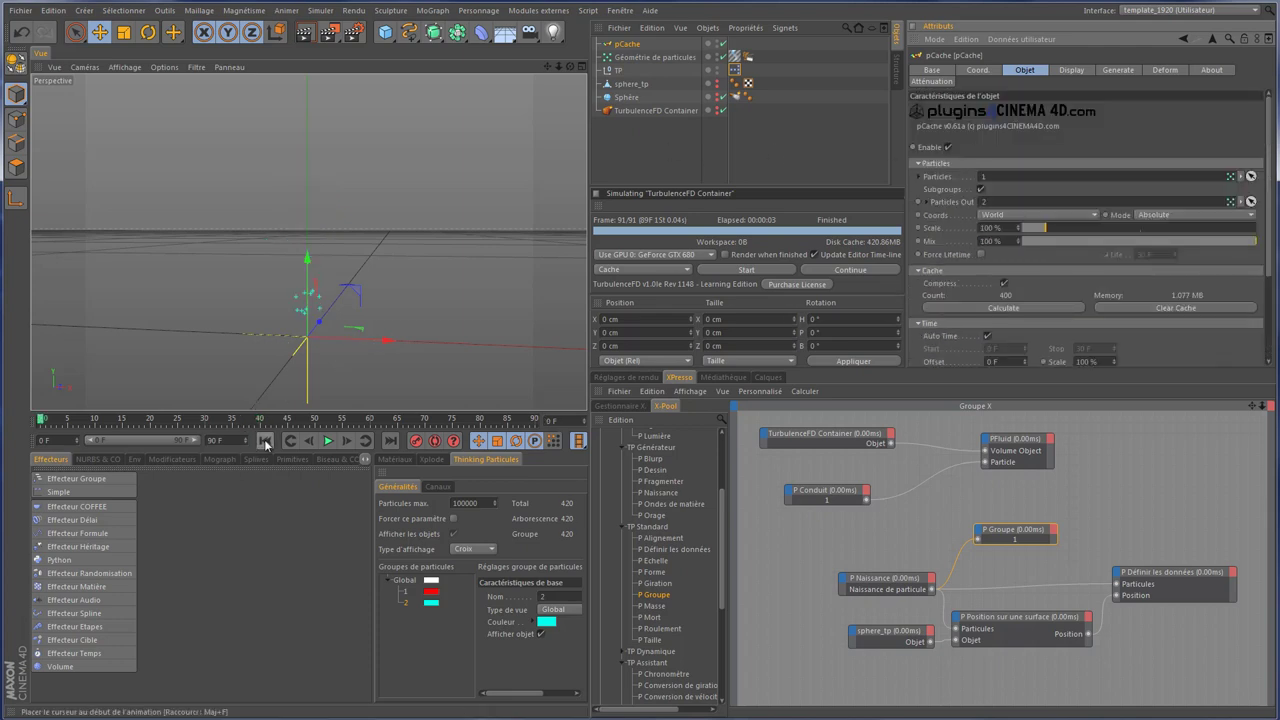
click(328, 441)
click(328, 441)
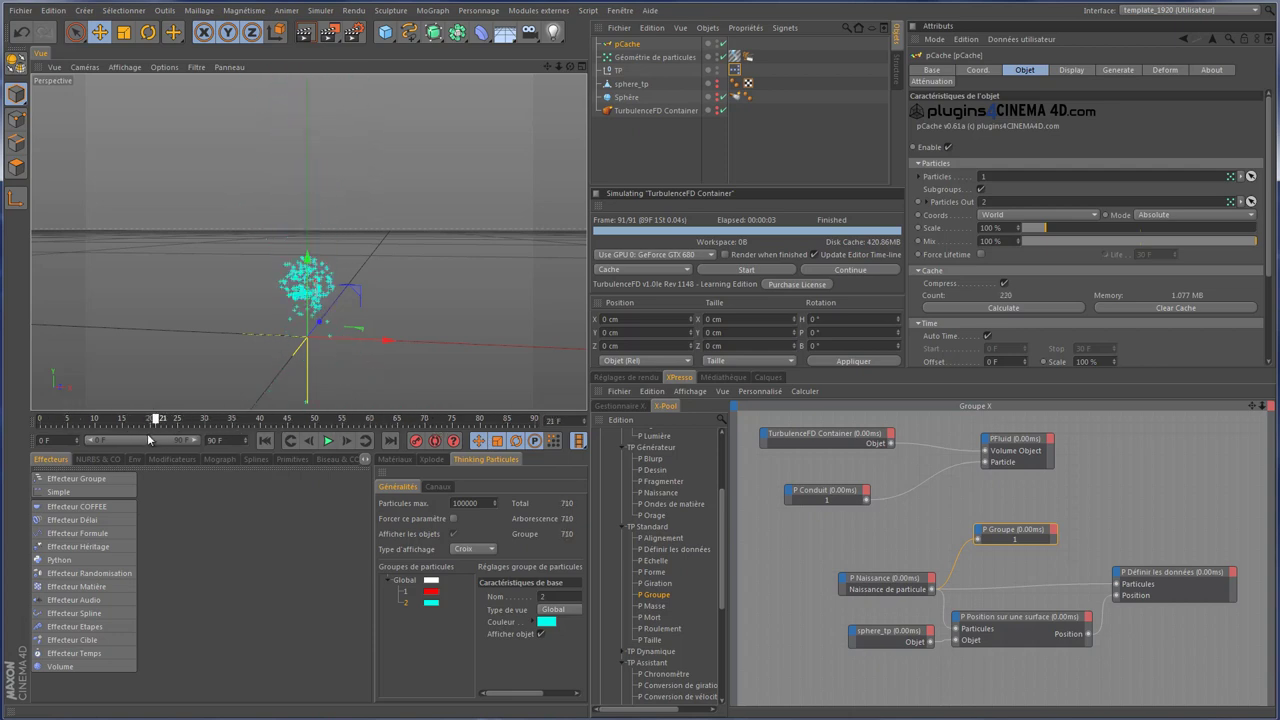
Step: Assign particle group 2 to Géométrie de particules, play the emission and render a preview frame
click(655, 57)
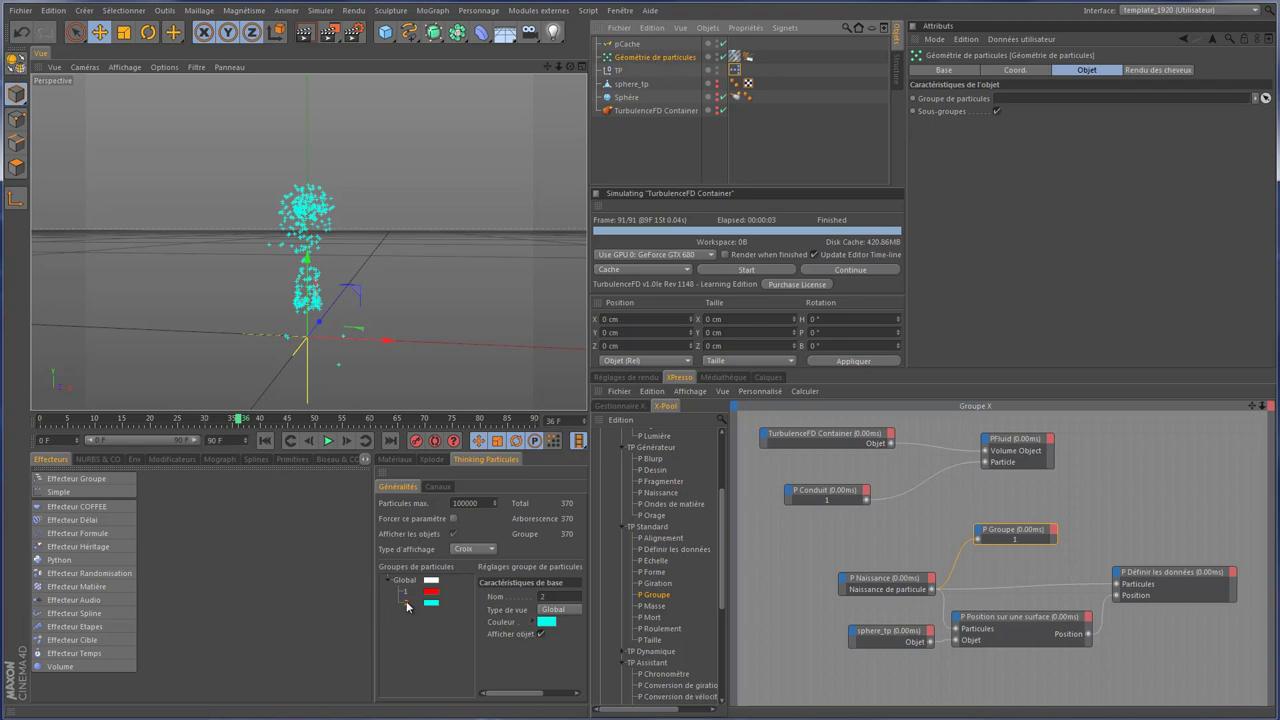
mouse_move(406, 601)
mouse_down()
mouse_move(1046, 277)
mouse_move(1043, 109)
mouse_up()
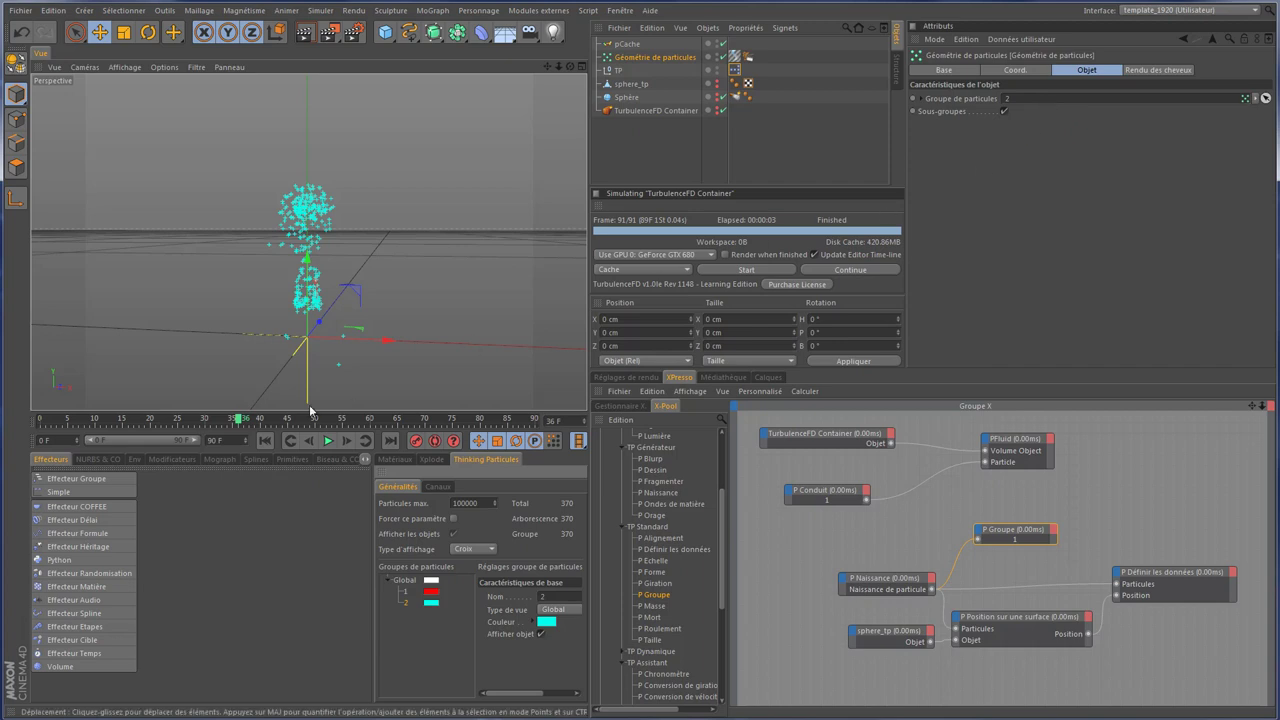
click(267, 441)
click(328, 441)
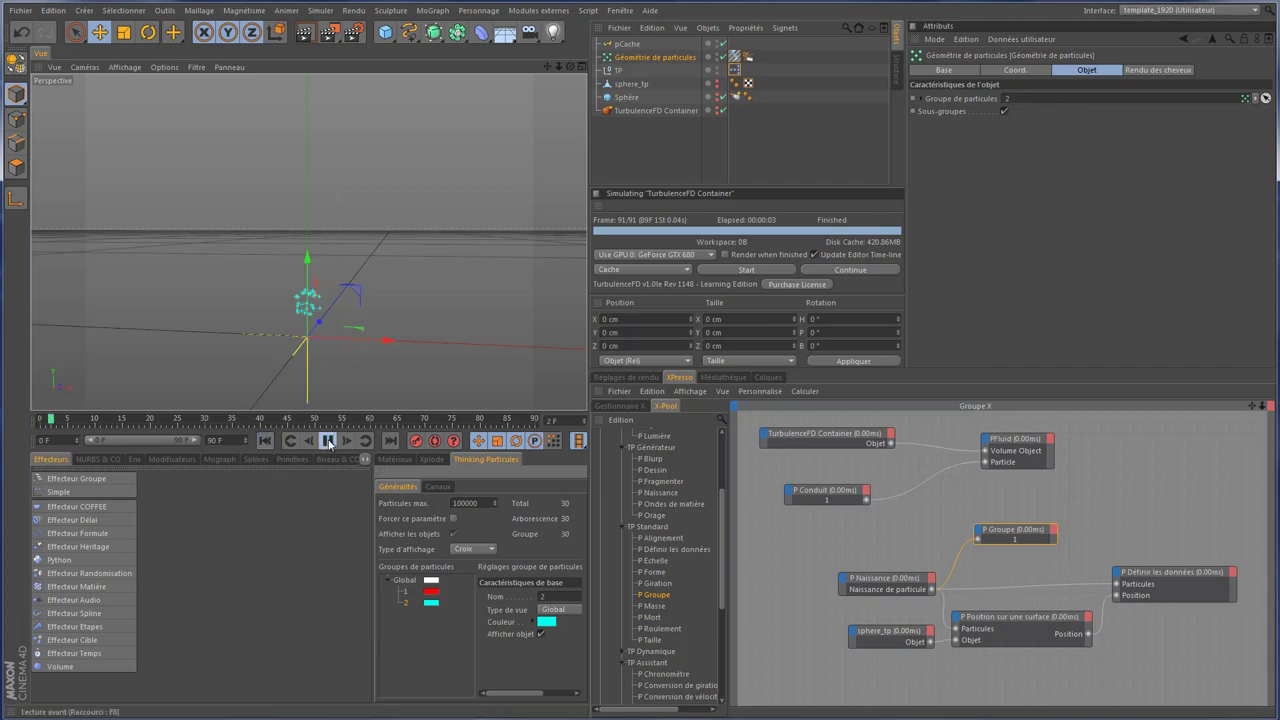
click(303, 32)
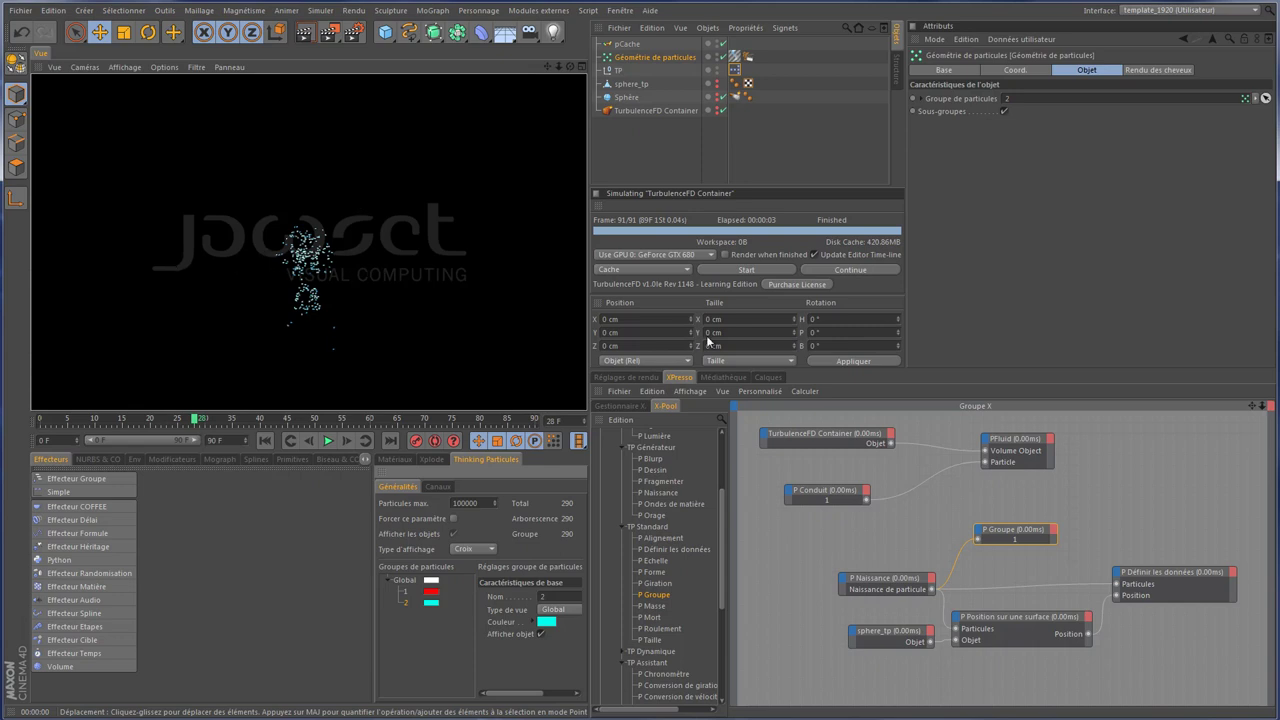
click(624, 377)
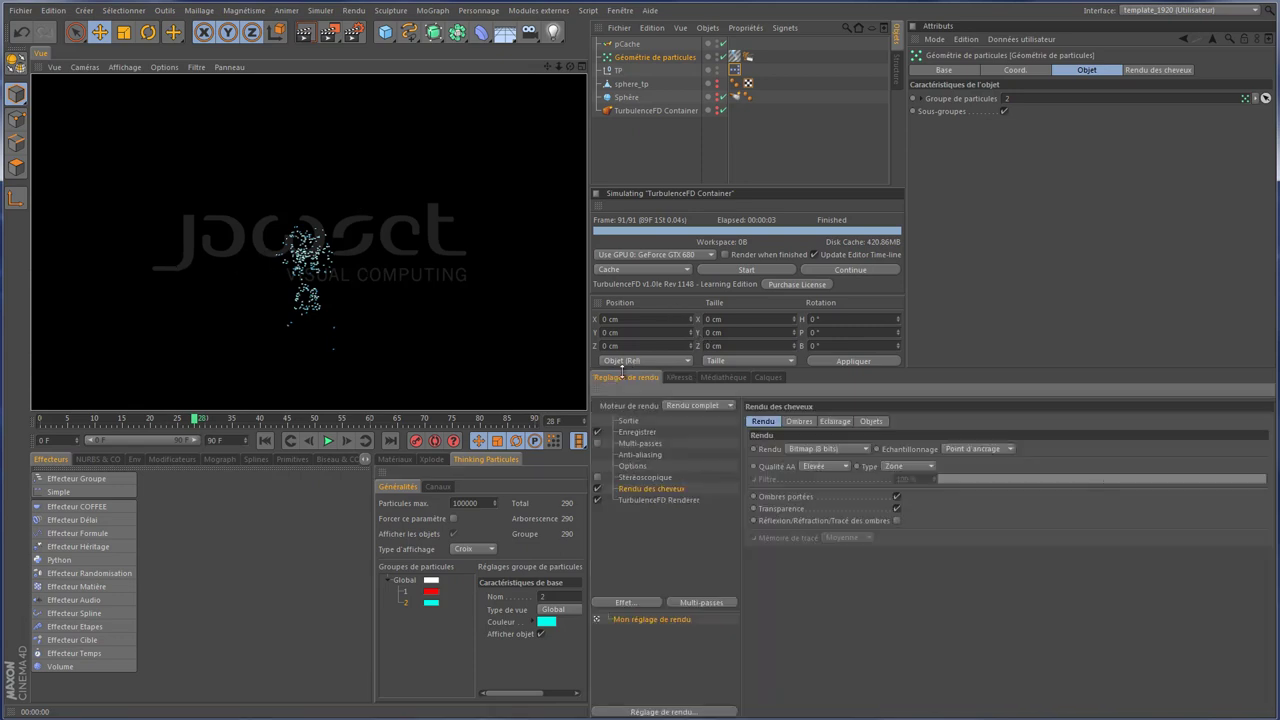
Step: Uncheck TurbulenceFD Renderer, play and scrub to about frame 52, then render a test frame
click(598, 499)
click(265, 440)
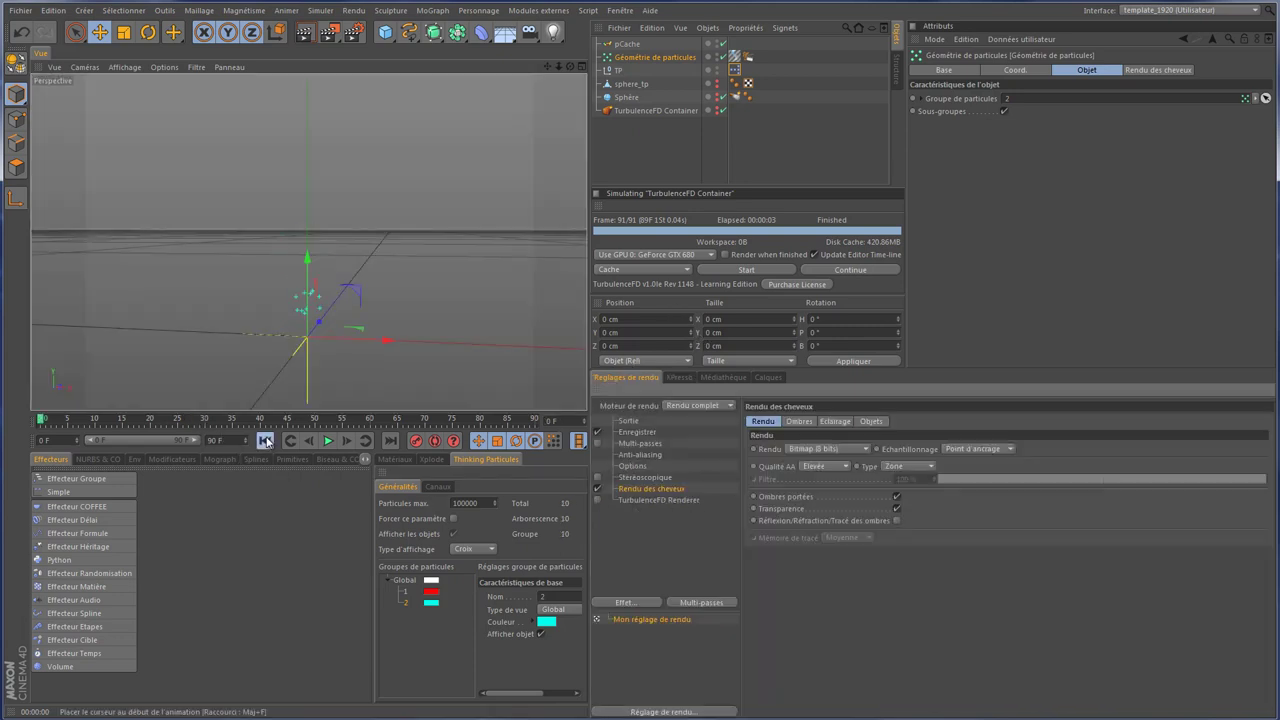
click(328, 440)
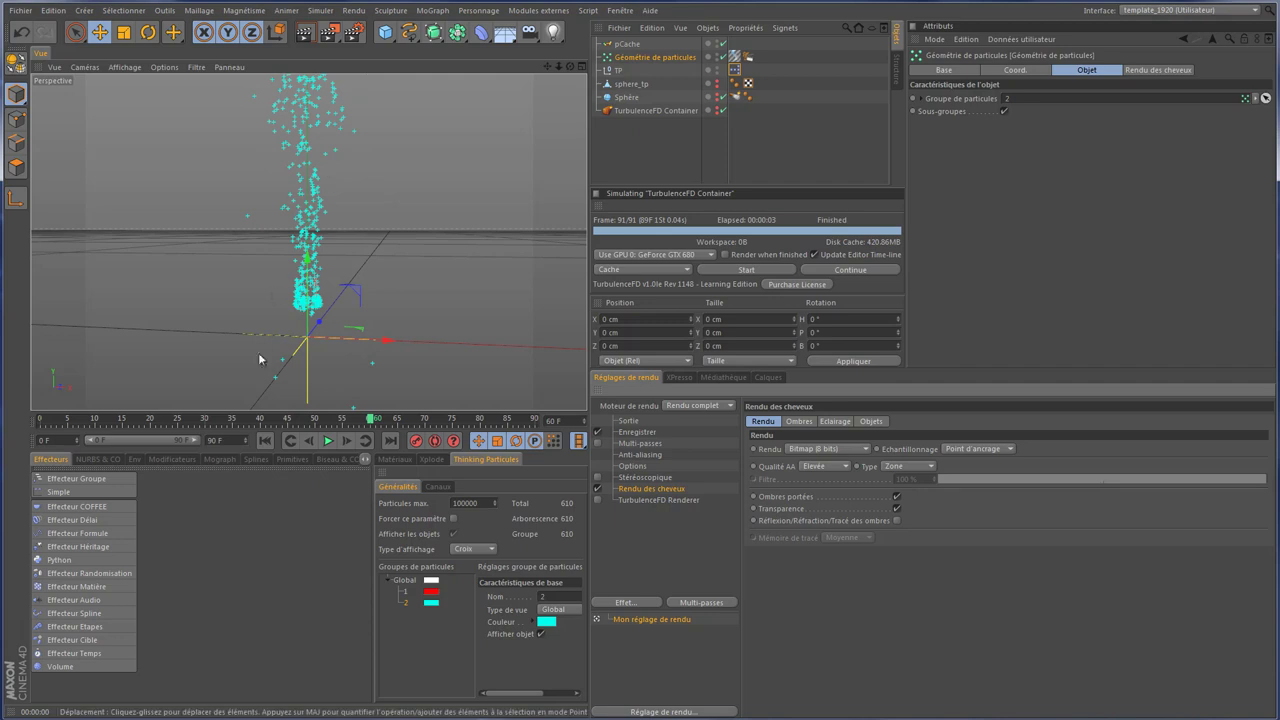
mouse_move(372, 419)
mouse_down()
mouse_move(234, 428)
mouse_move(291, 428)
mouse_up()
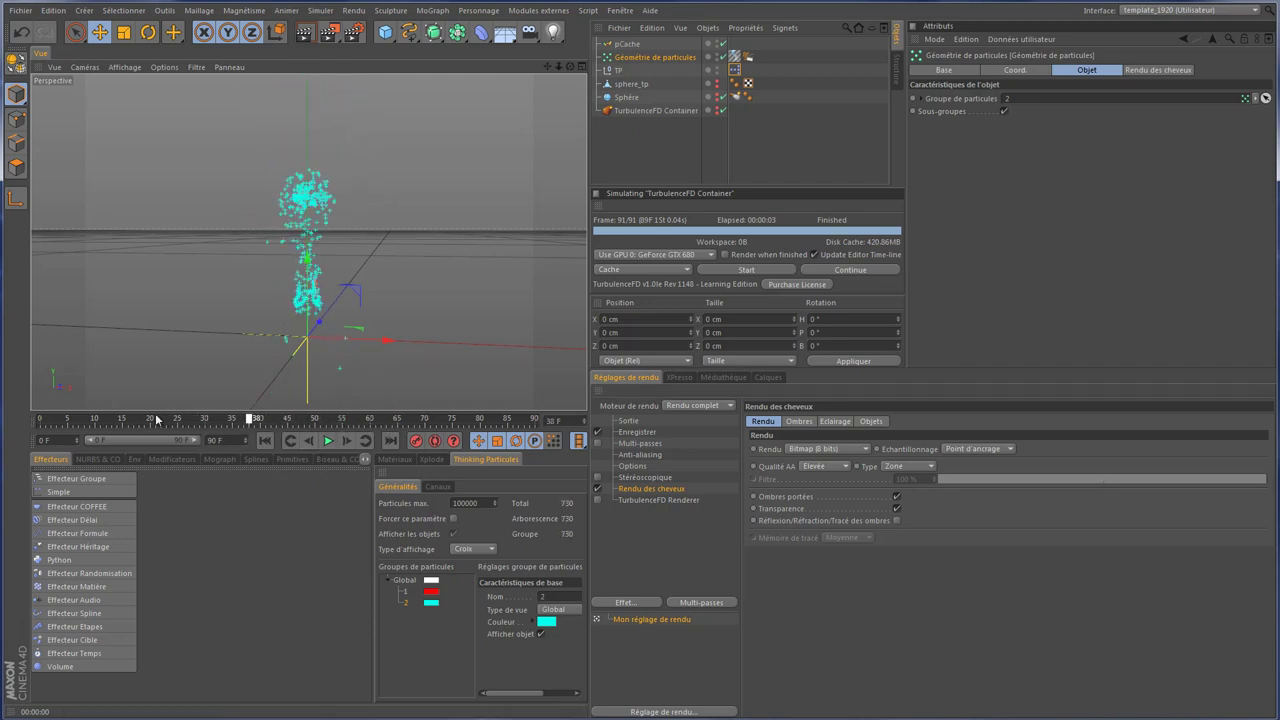
click(306, 37)
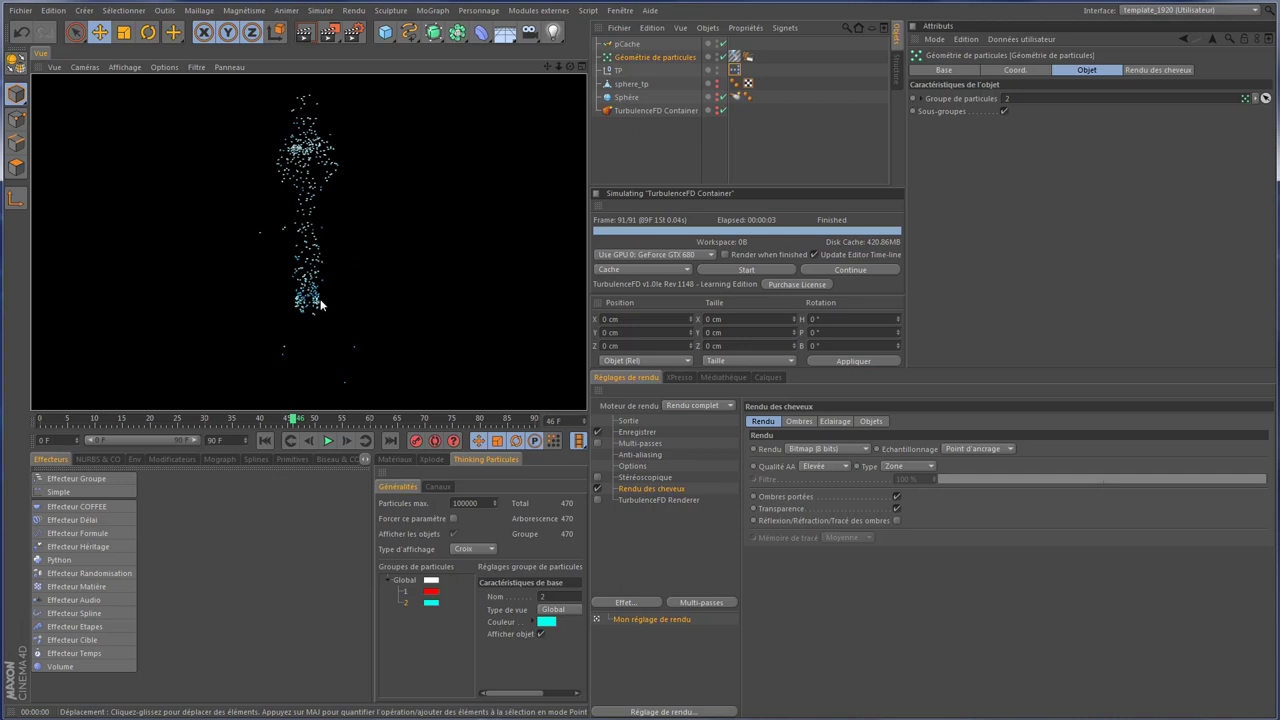
Step: Return to frame 0, orbit the view and select the TurbulenceFD Container
click(264, 441)
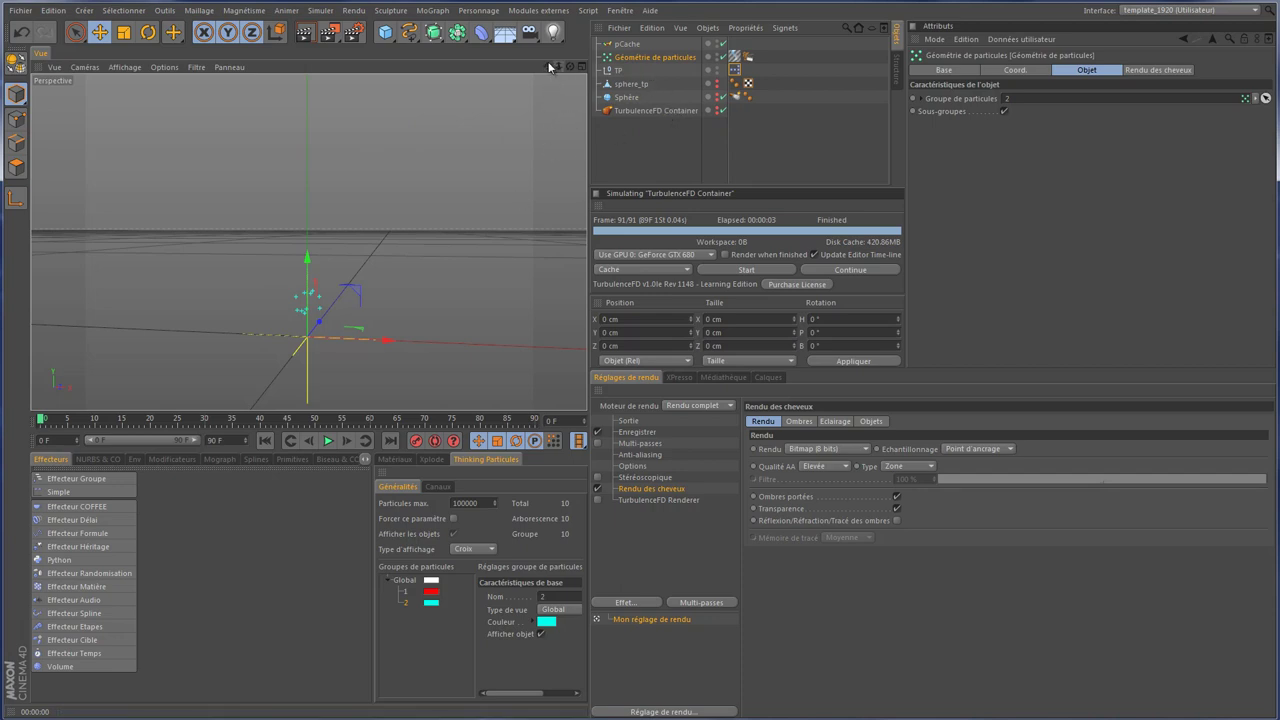
drag(543, 69, 584, 272)
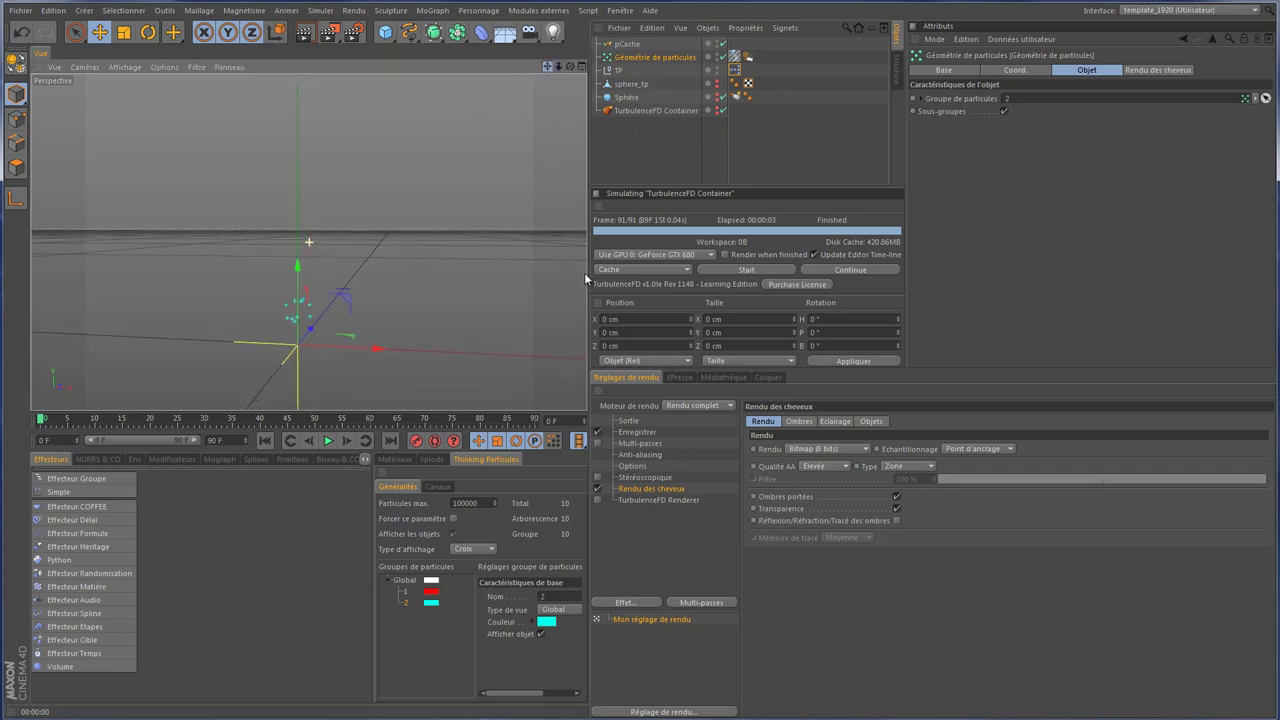
click(638, 110)
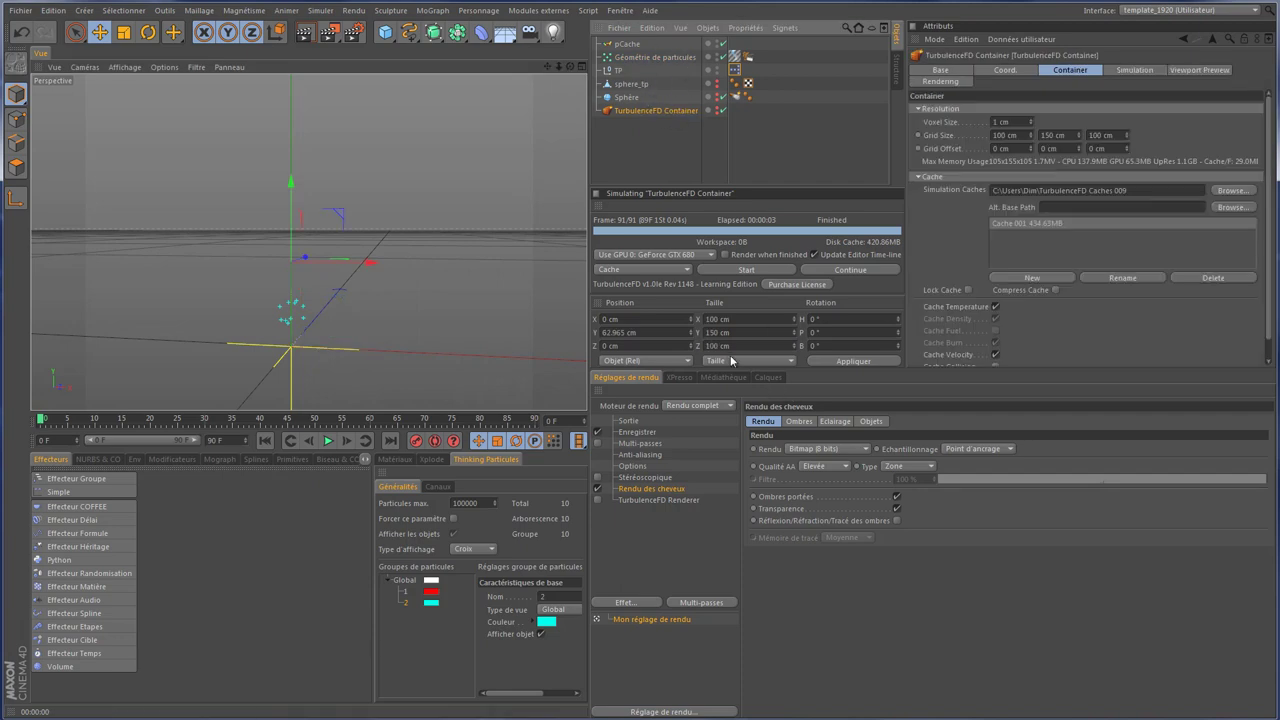
Step: Set P Naissance's birth rate to 500 particles per frame
double_click(742, 71)
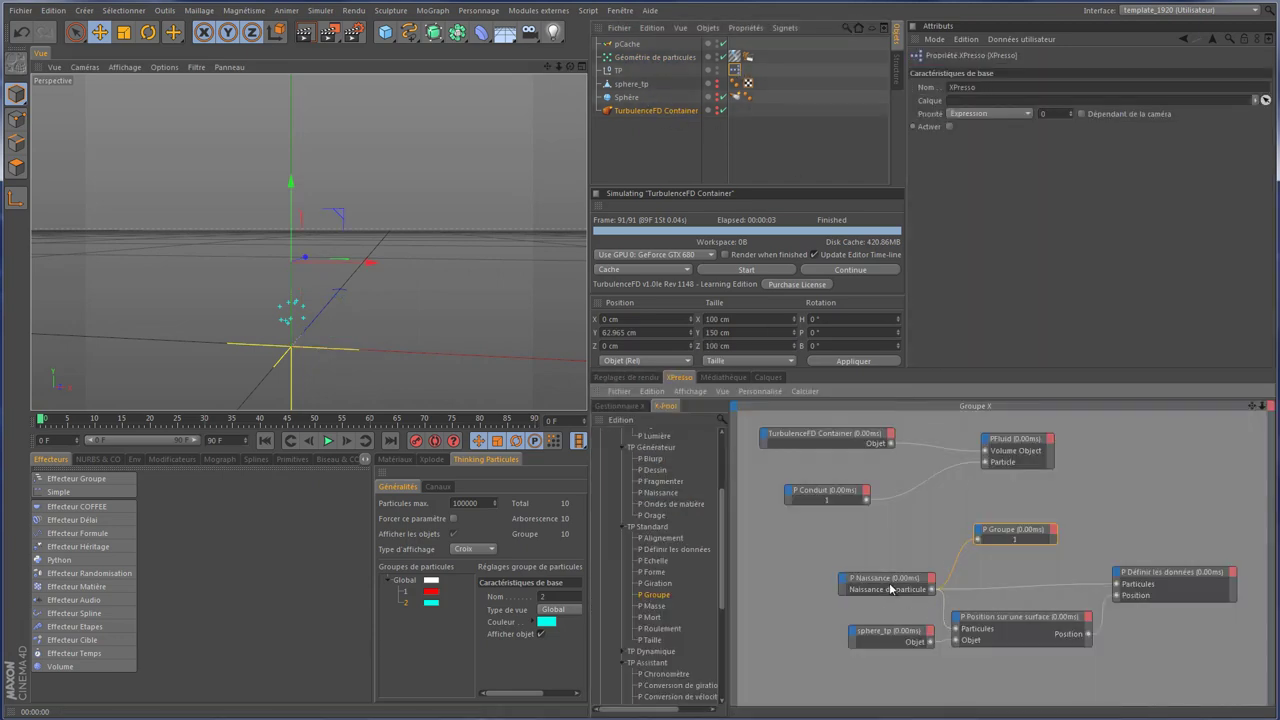
click(890, 589)
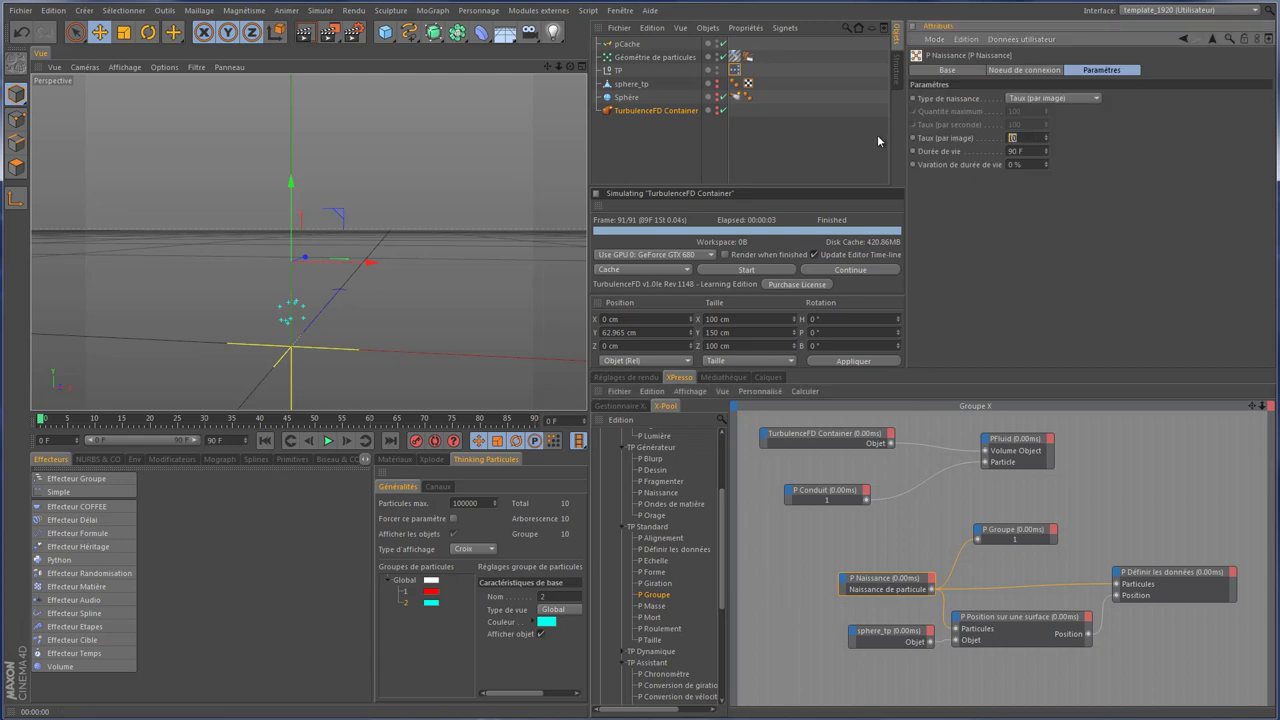
text(500)
key(Return)
Step: Add a Time Control node wired to P Naissance with Start Frame 10 and Stop Frame 30
drag(720, 489, 724, 422)
click(600, 434)
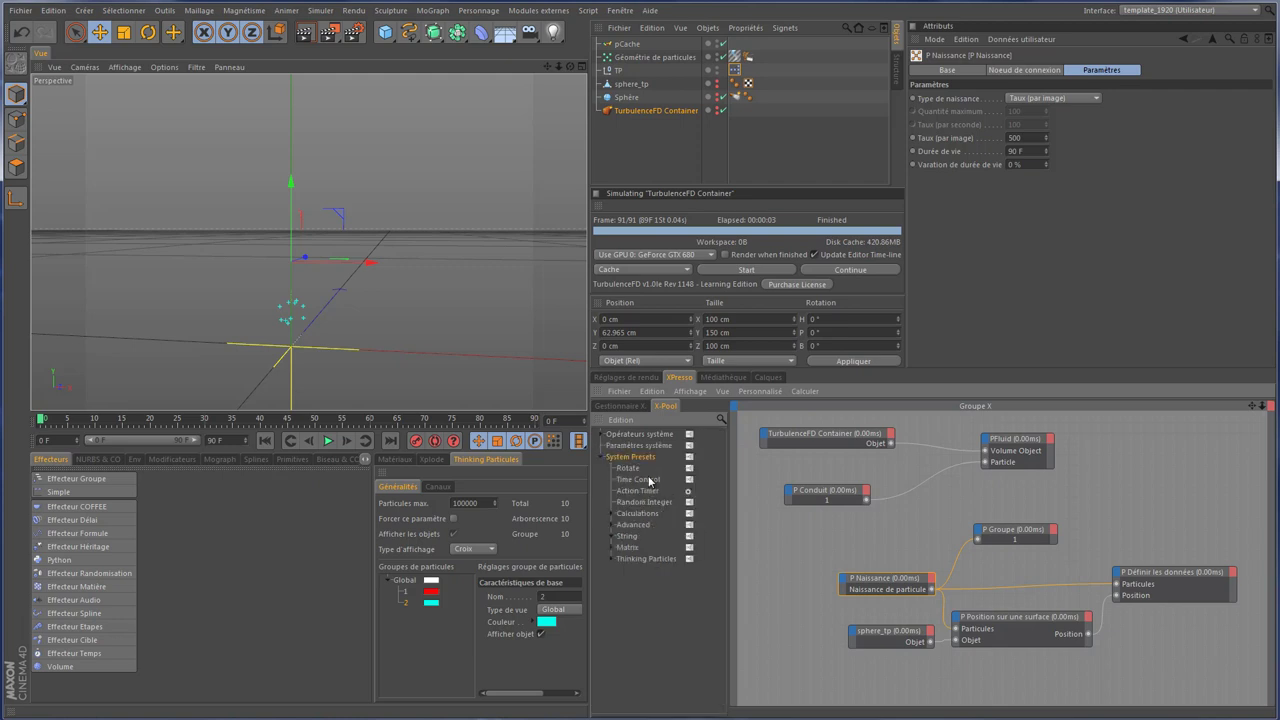
drag(750, 610, 774, 634)
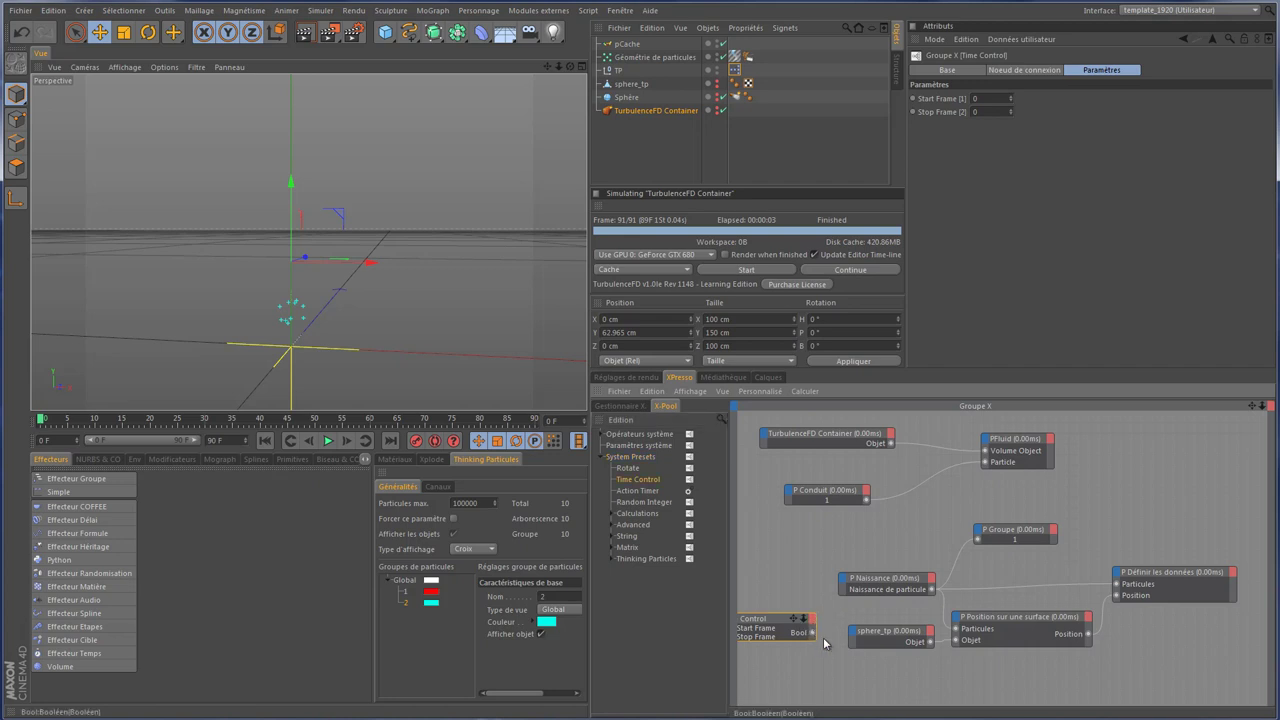
drag(843, 583, 845, 585)
click(873, 590)
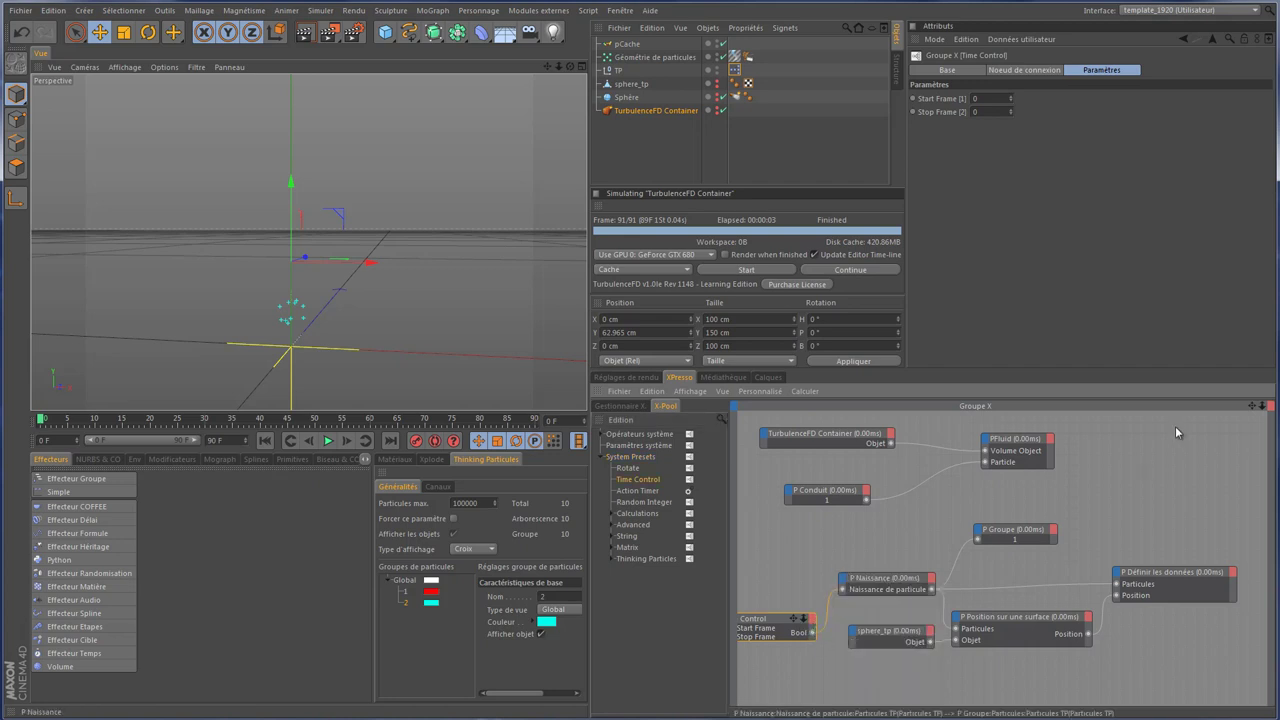
drag(1253, 409, 1227, 419)
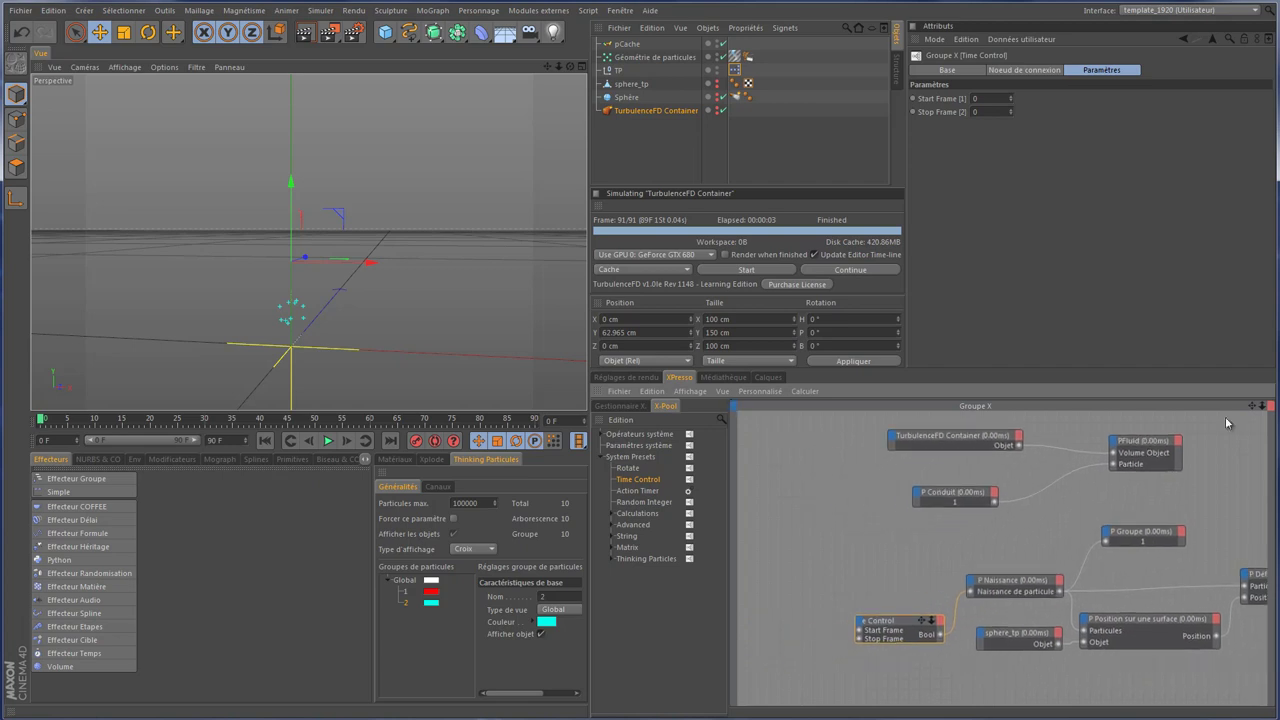
drag(889, 628, 863, 586)
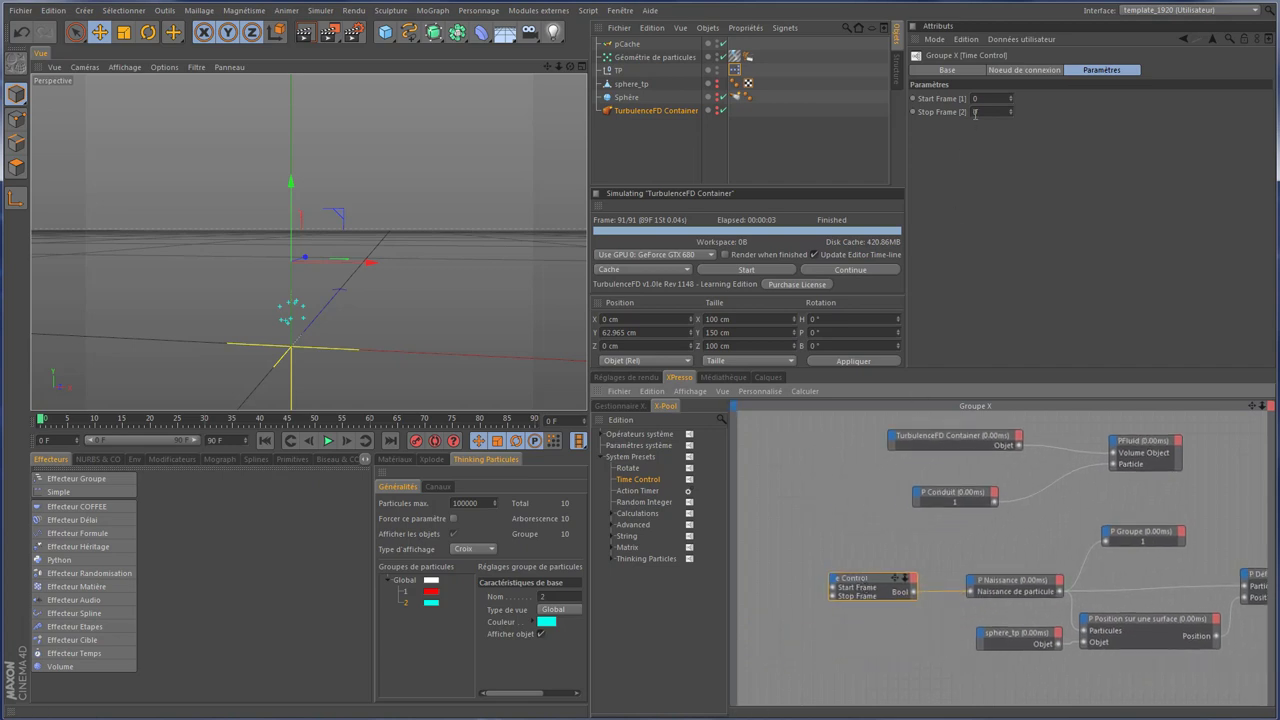
click(930, 100)
text(30)
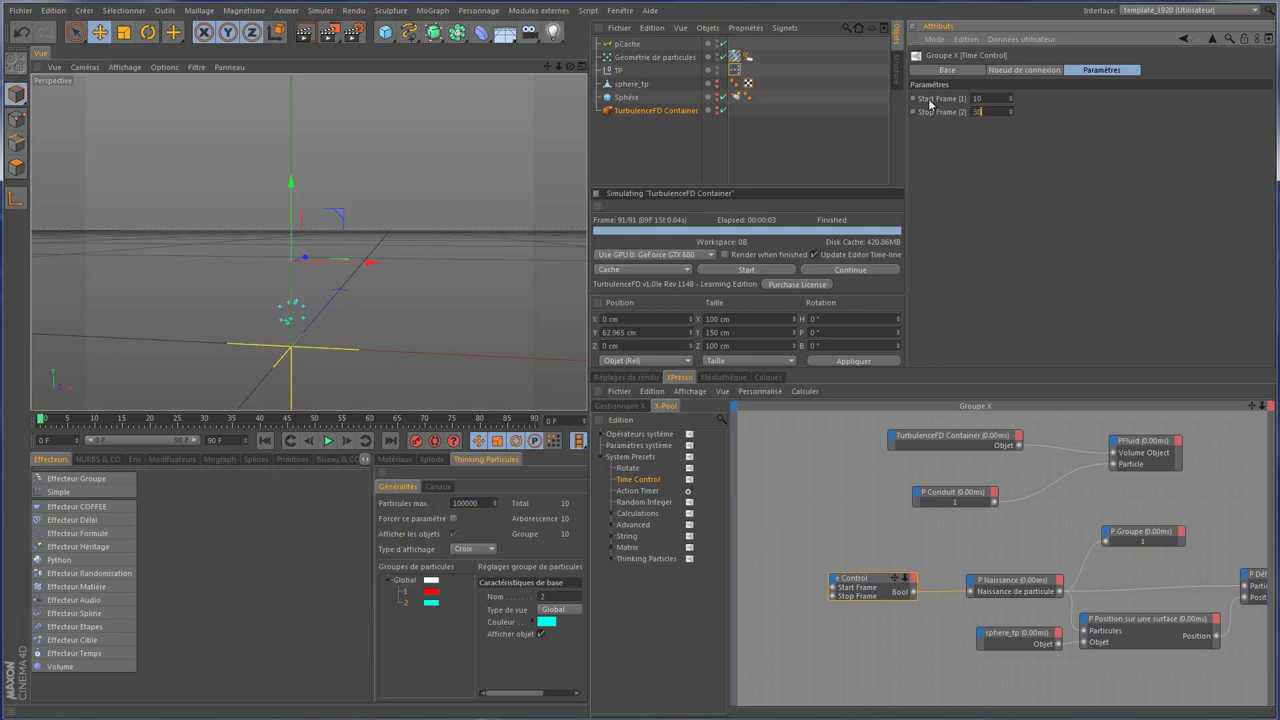
key(Return)
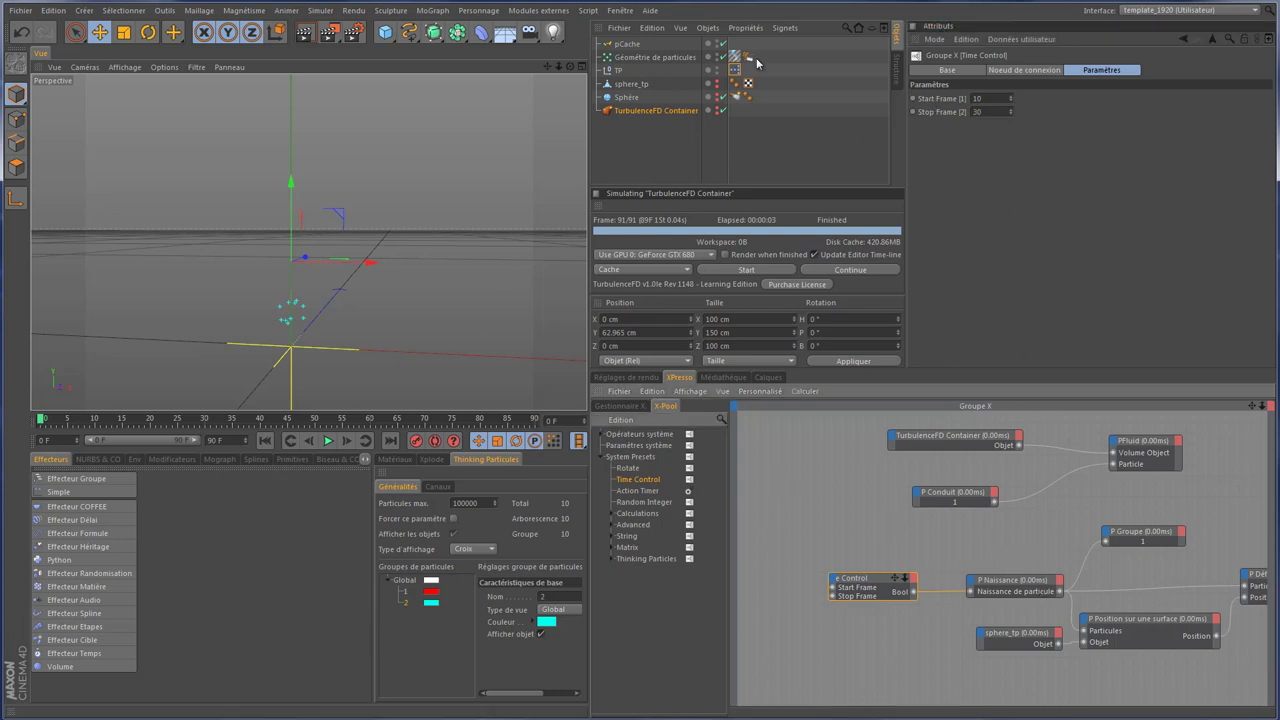
Step: Disable the pCache object and play the animation, rewinding to frame 0
click(628, 44)
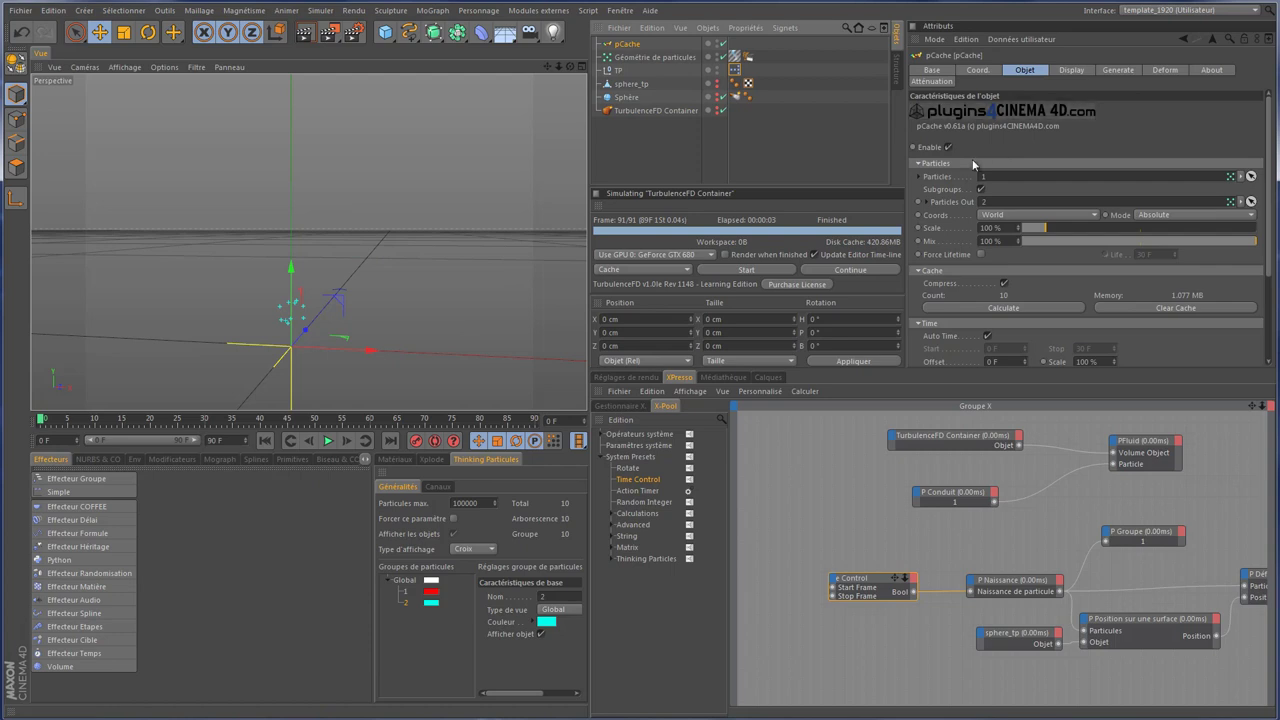
click(948, 146)
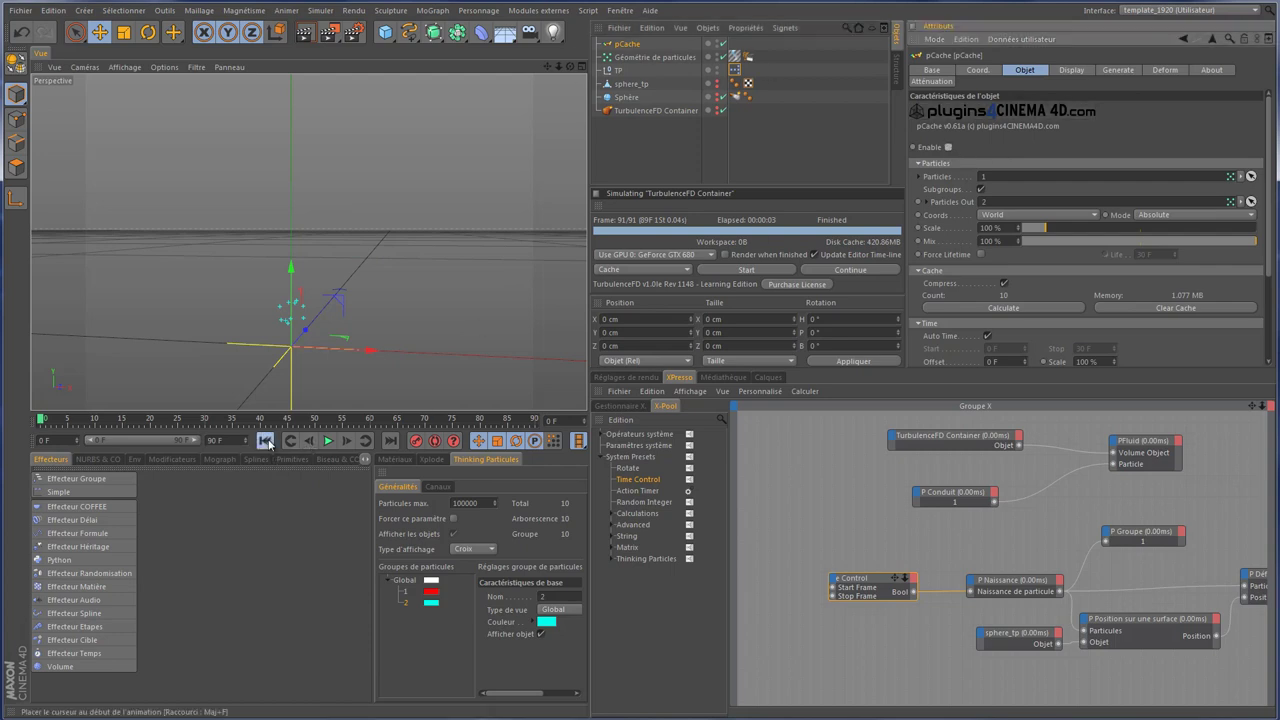
click(327, 441)
click(327, 441)
click(265, 441)
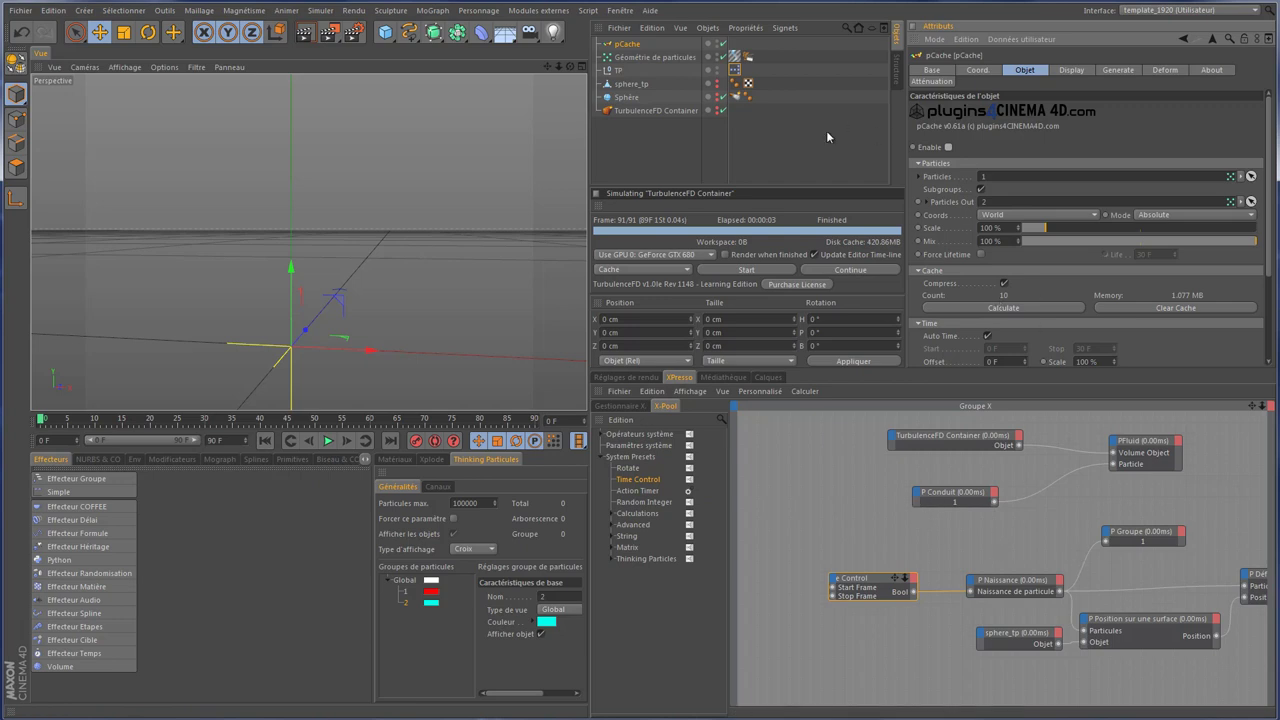
Step: Activate the XPresso tag and replay the particle animation from frame 0
click(734, 71)
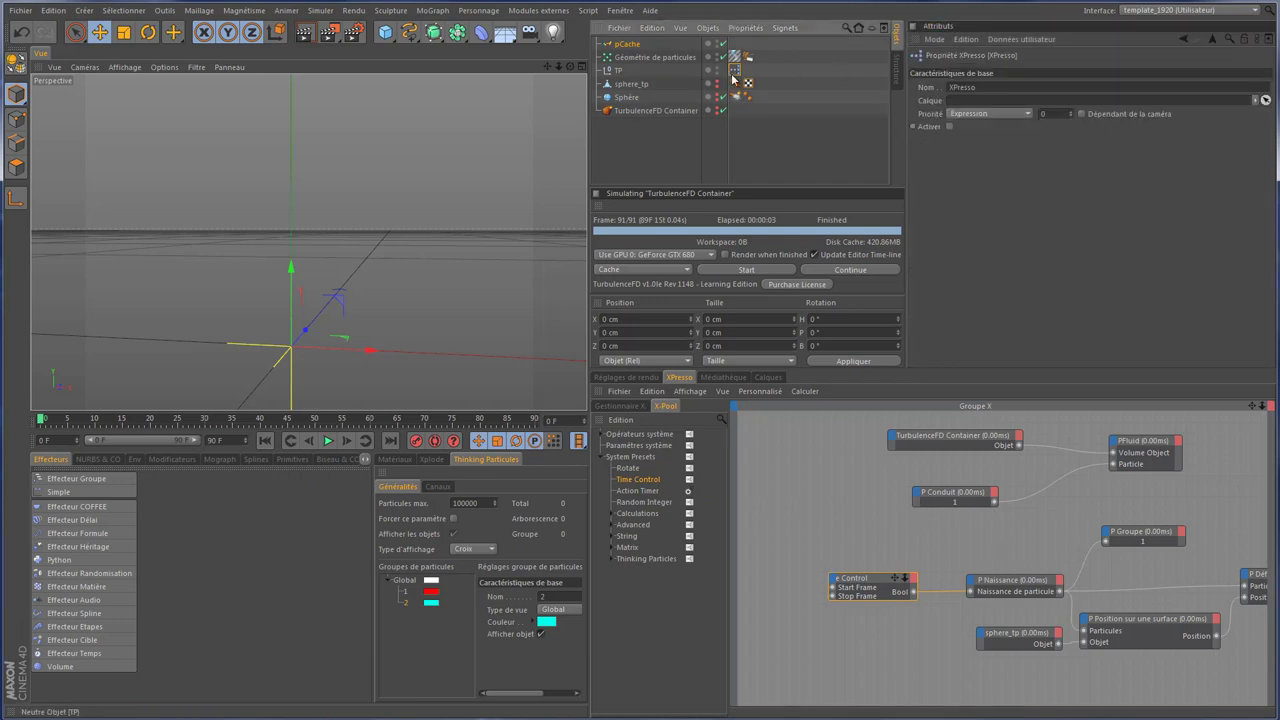
click(949, 126)
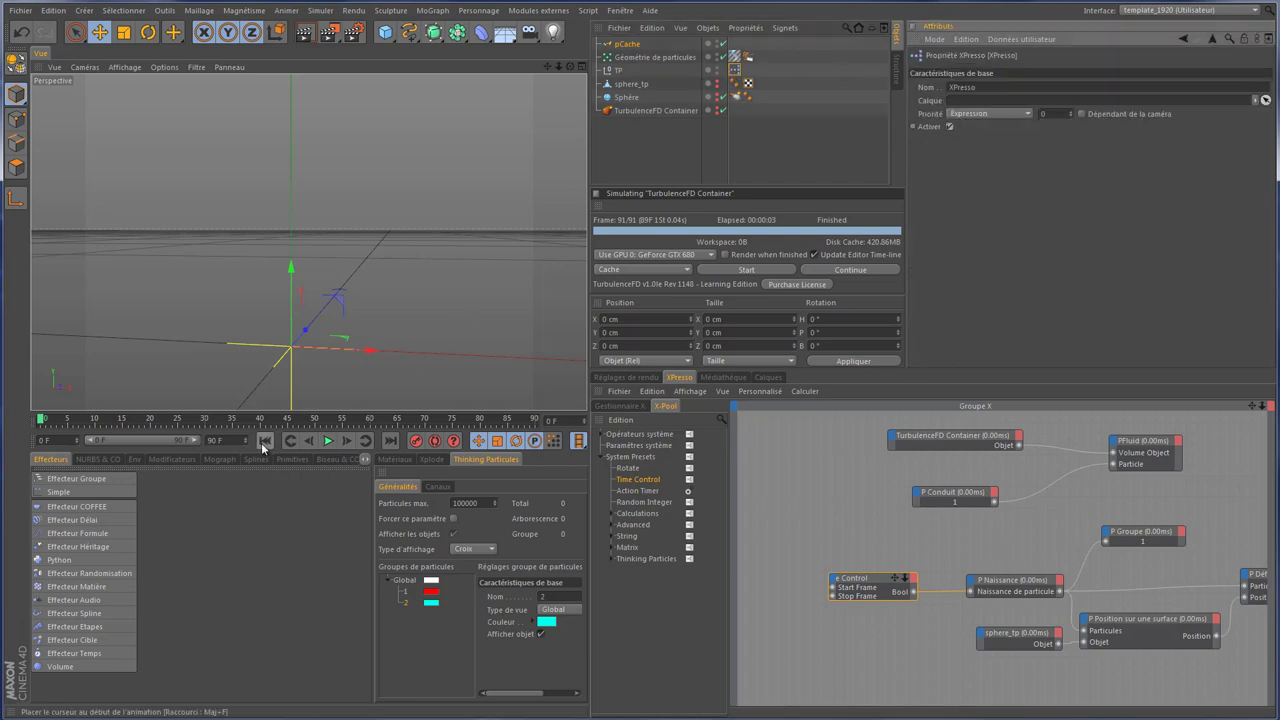
click(637, 377)
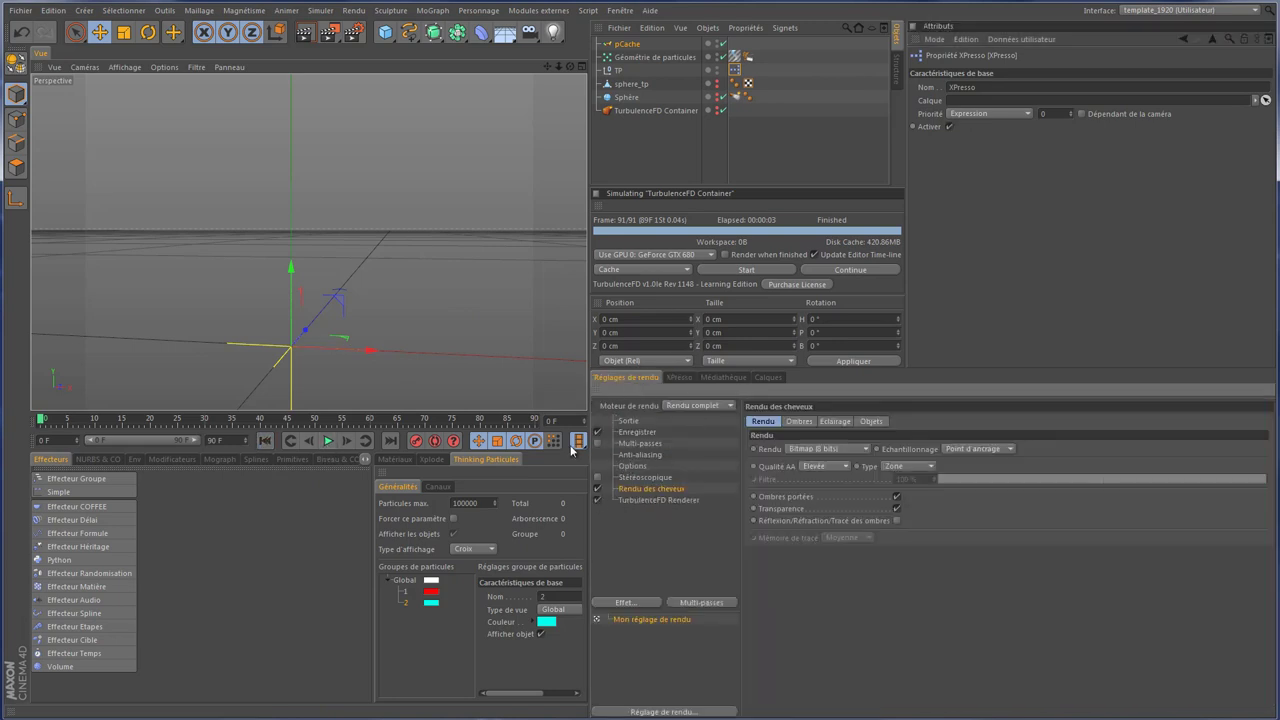
click(327, 441)
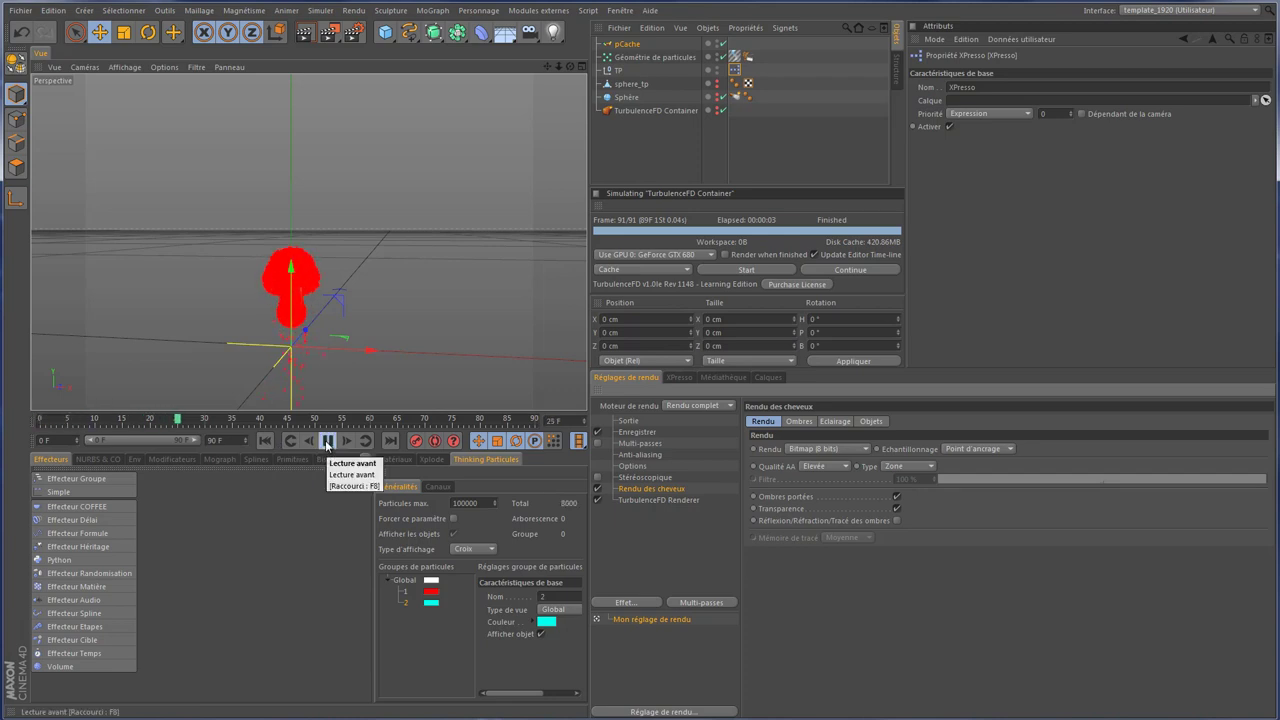
click(327, 441)
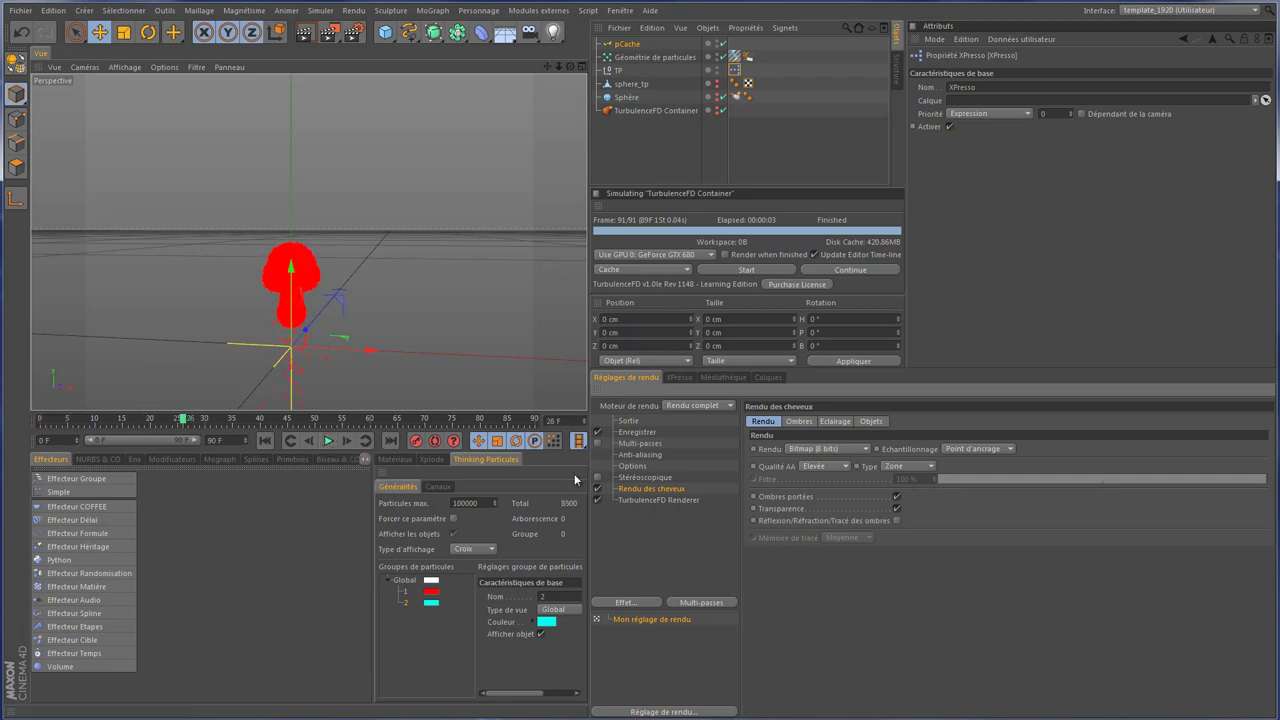
click(266, 441)
click(327, 441)
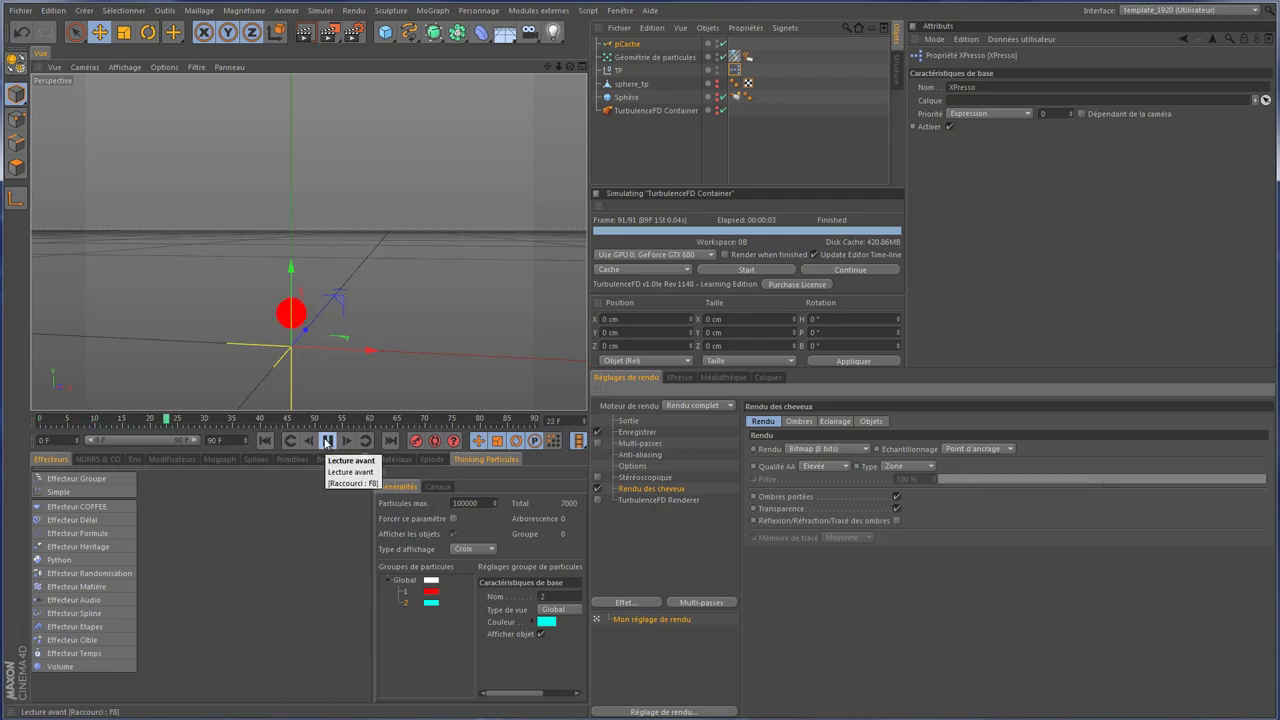
click(327, 441)
click(266, 441)
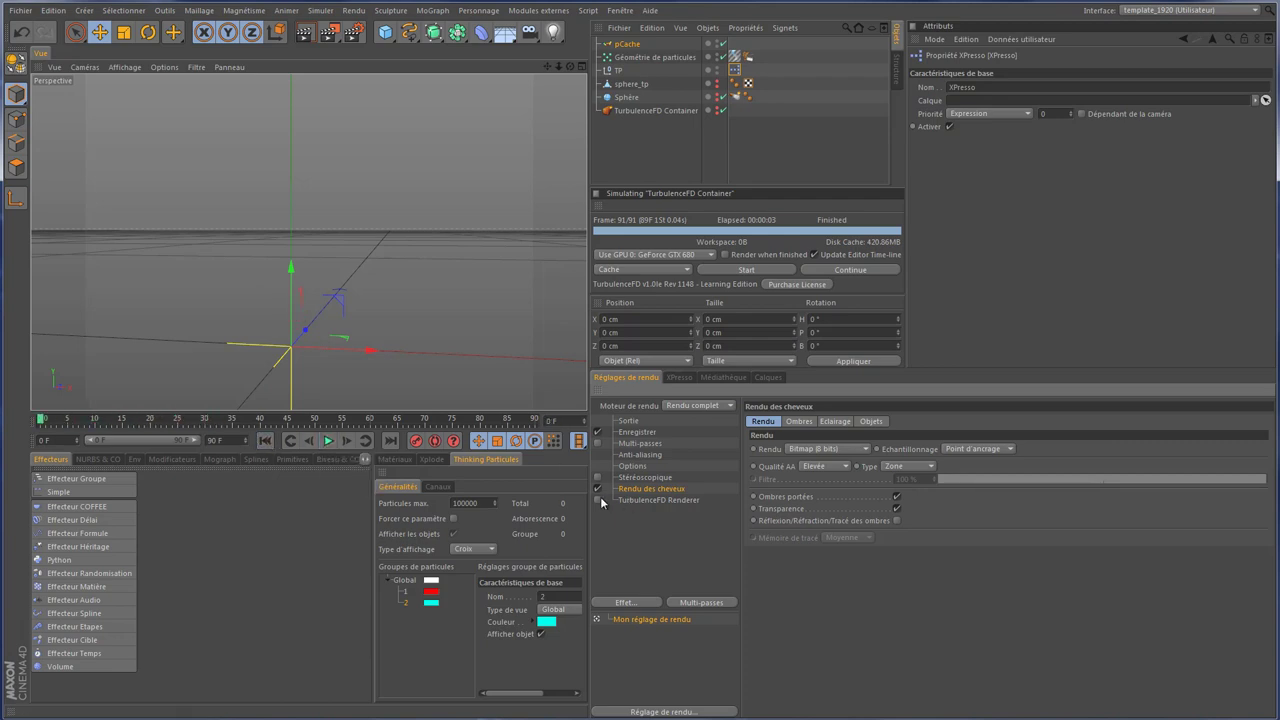
Step: Enable the TurbulenceFD Renderer, preview the animation, then clear the pCache cache
click(598, 499)
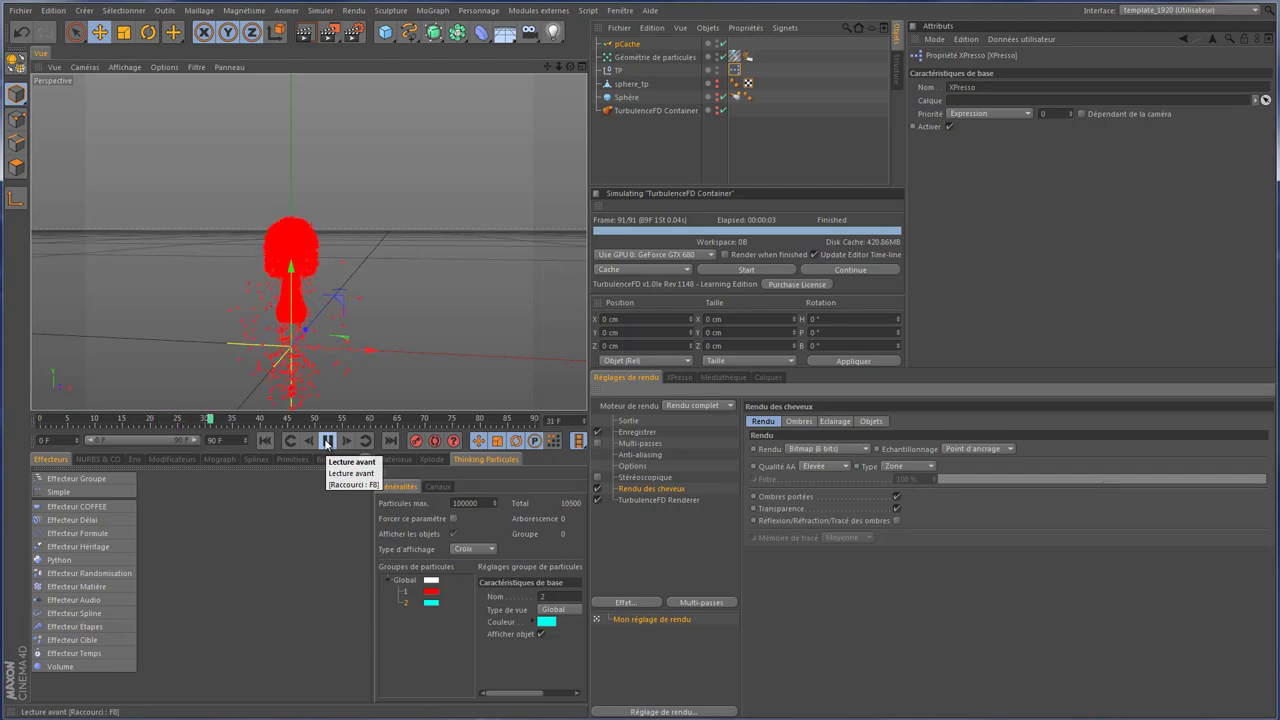
click(327, 441)
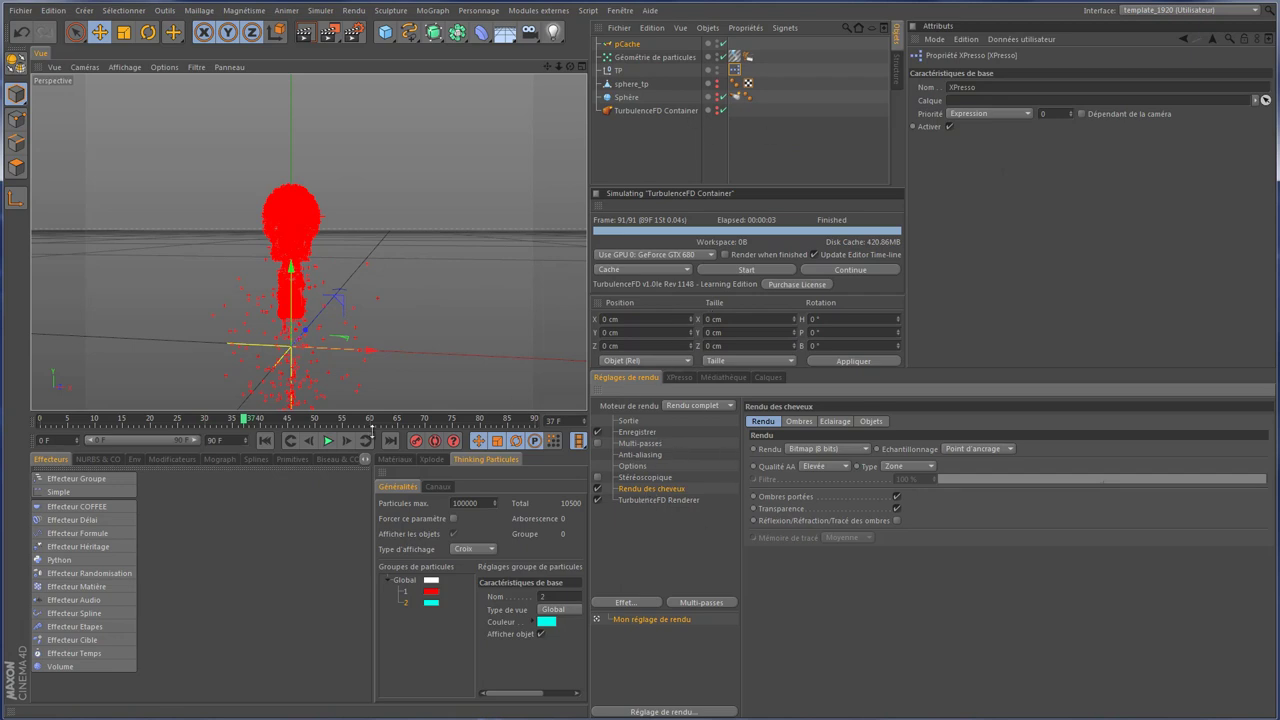
click(264, 441)
click(627, 44)
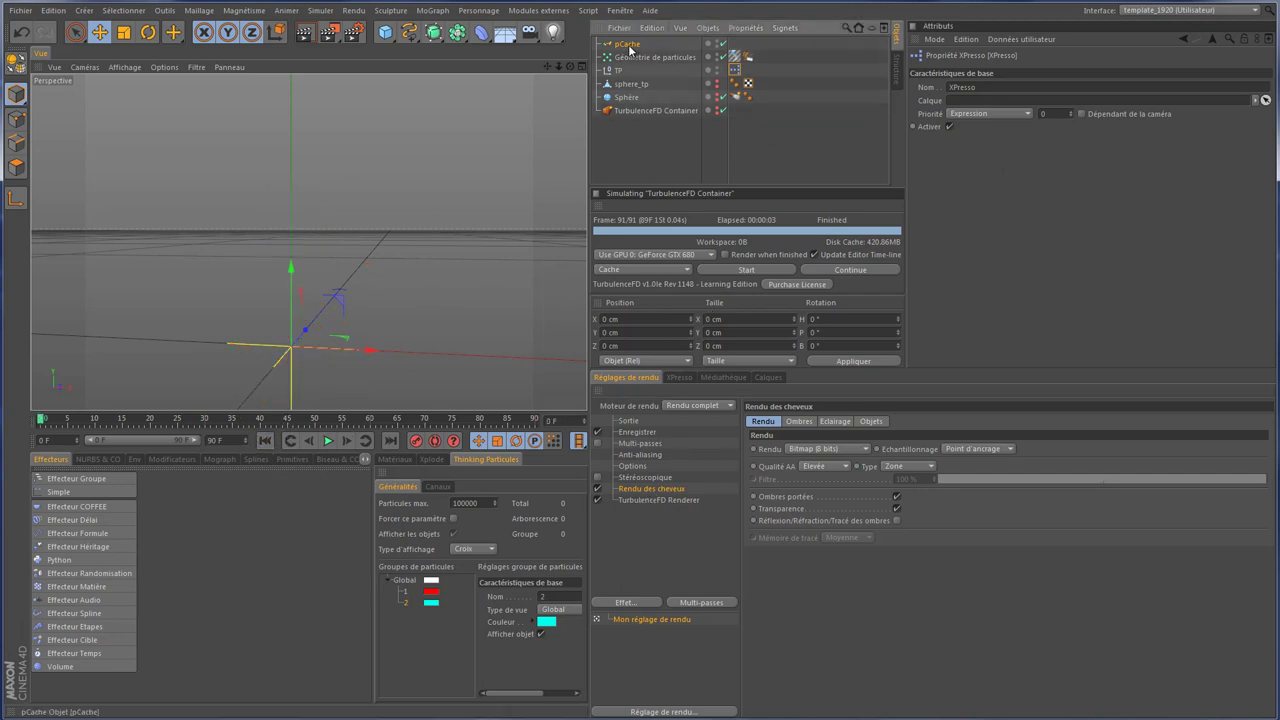
click(1180, 308)
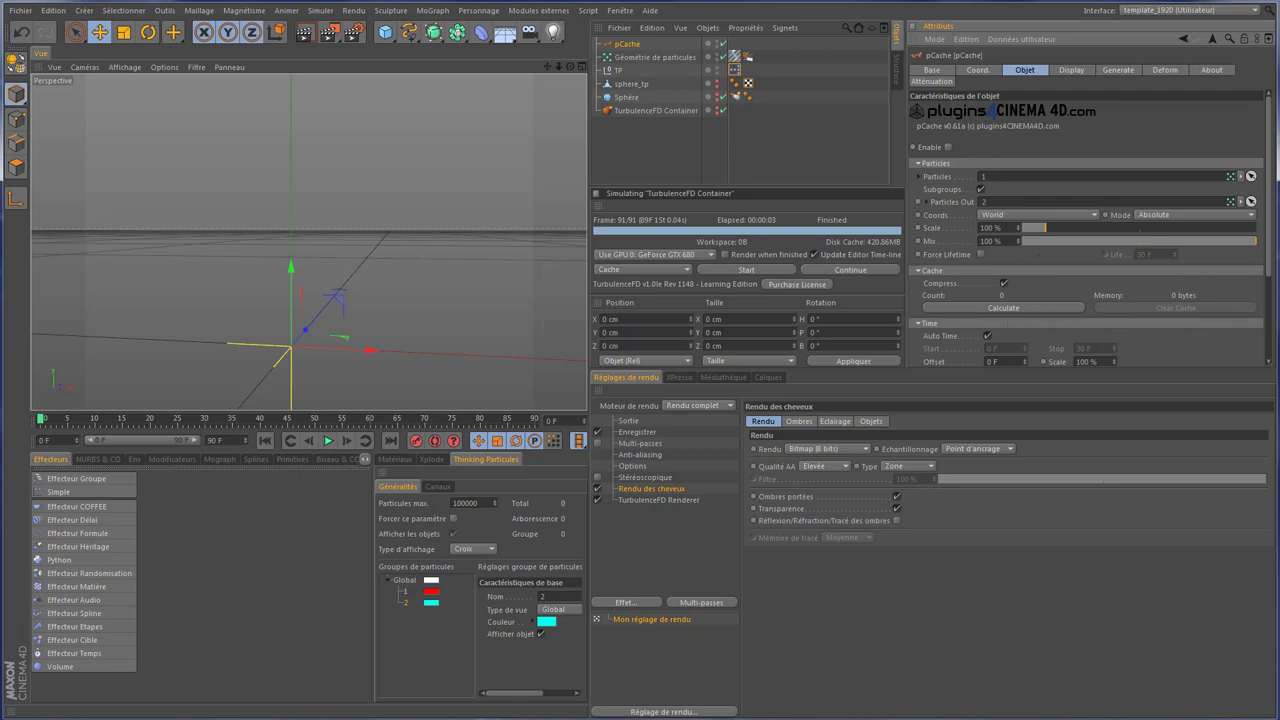
Step: Calculate the pCache cache to 17.617 MB, try Subframe sampling, then return to Per Frame
scroll(1250, 245, down, 1)
scroll(1235, 252, down, 2)
scroll(1220, 260, down, 2)
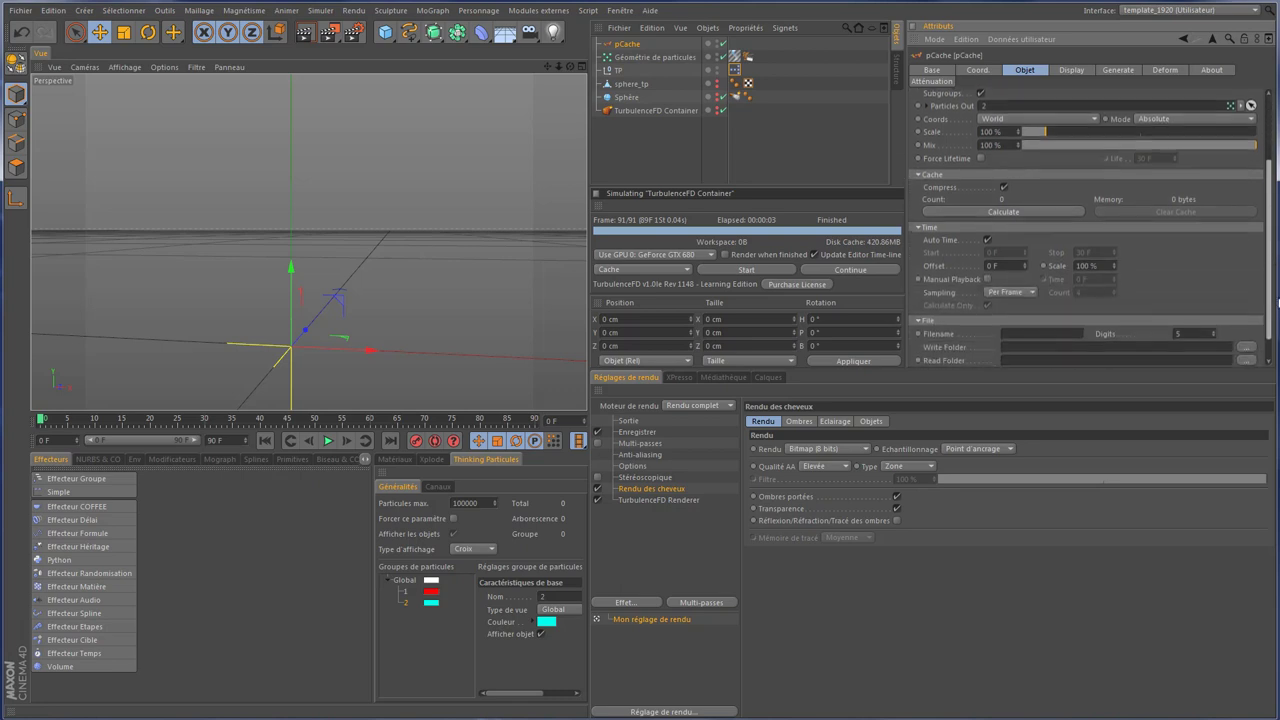
scroll(1205, 266, down, 1)
click(1045, 187)
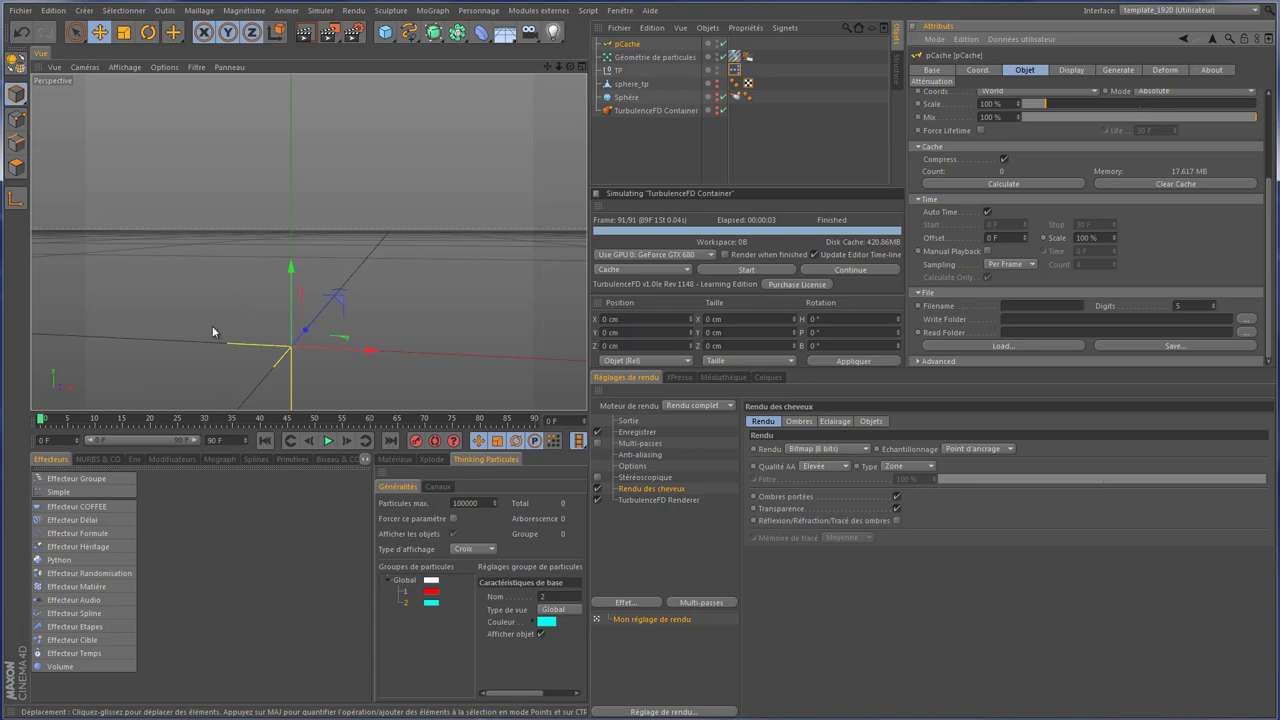
click(1021, 266)
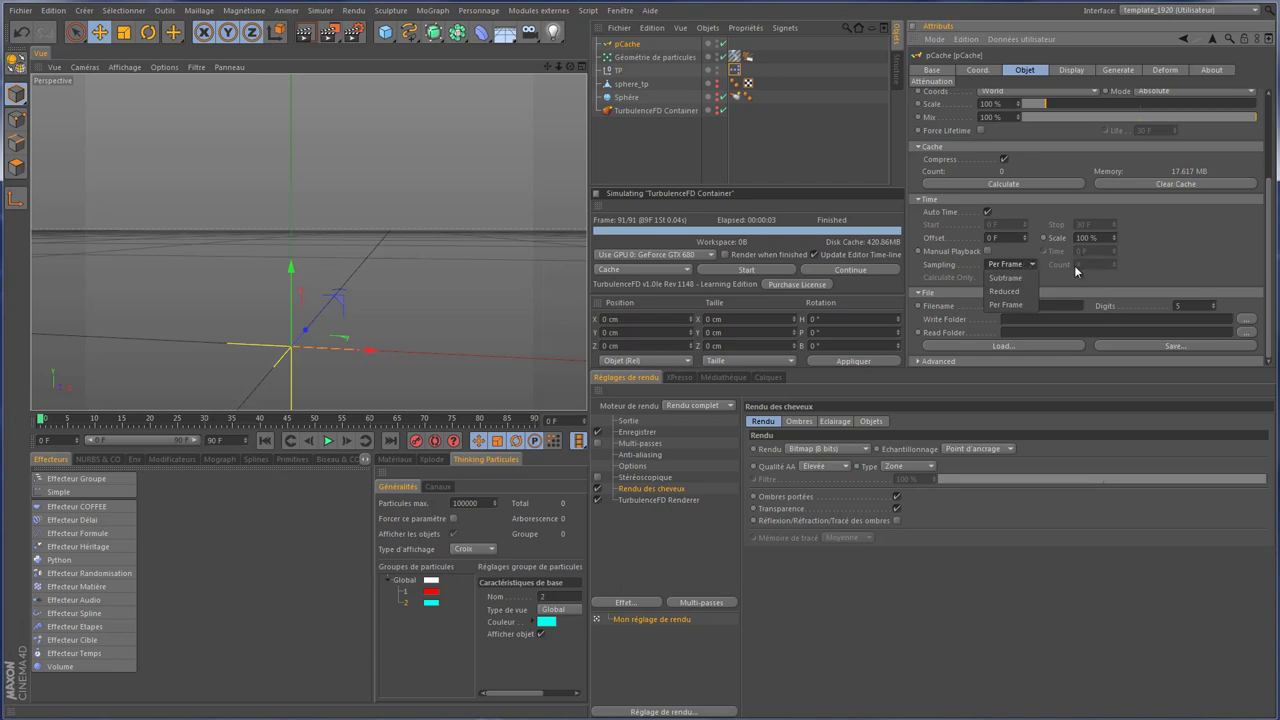
click(1020, 277)
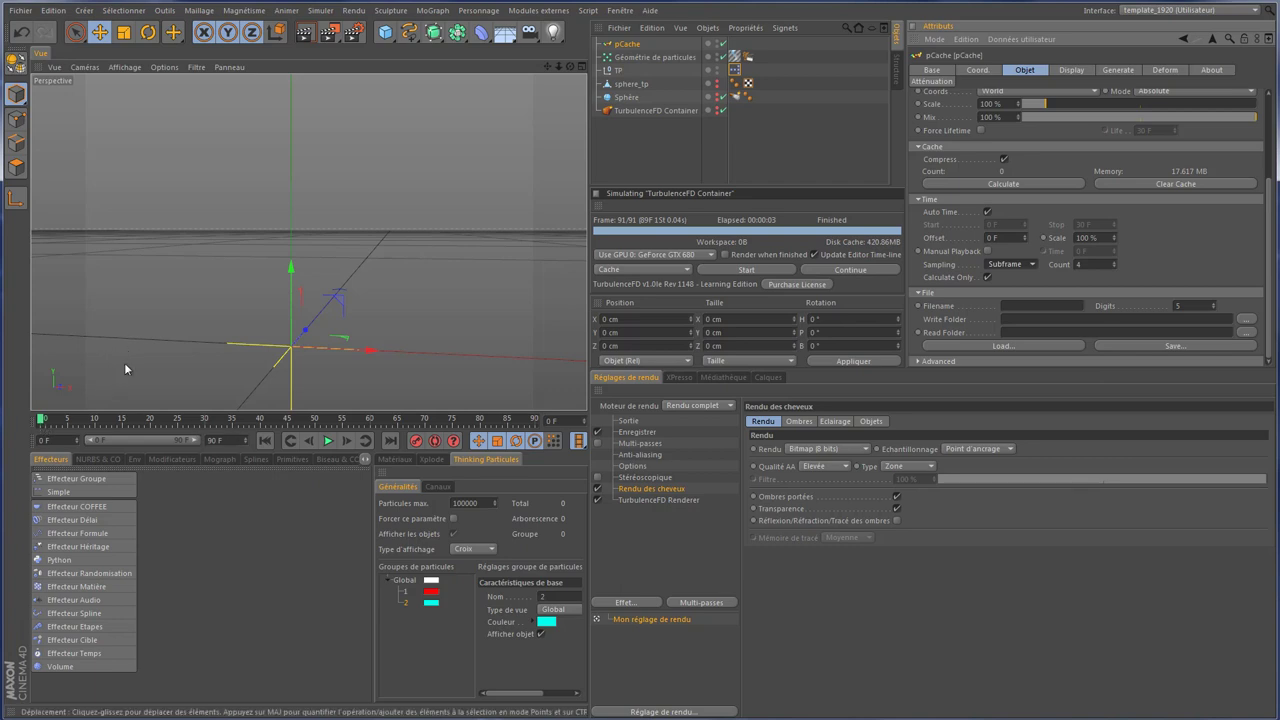
click(1029, 265)
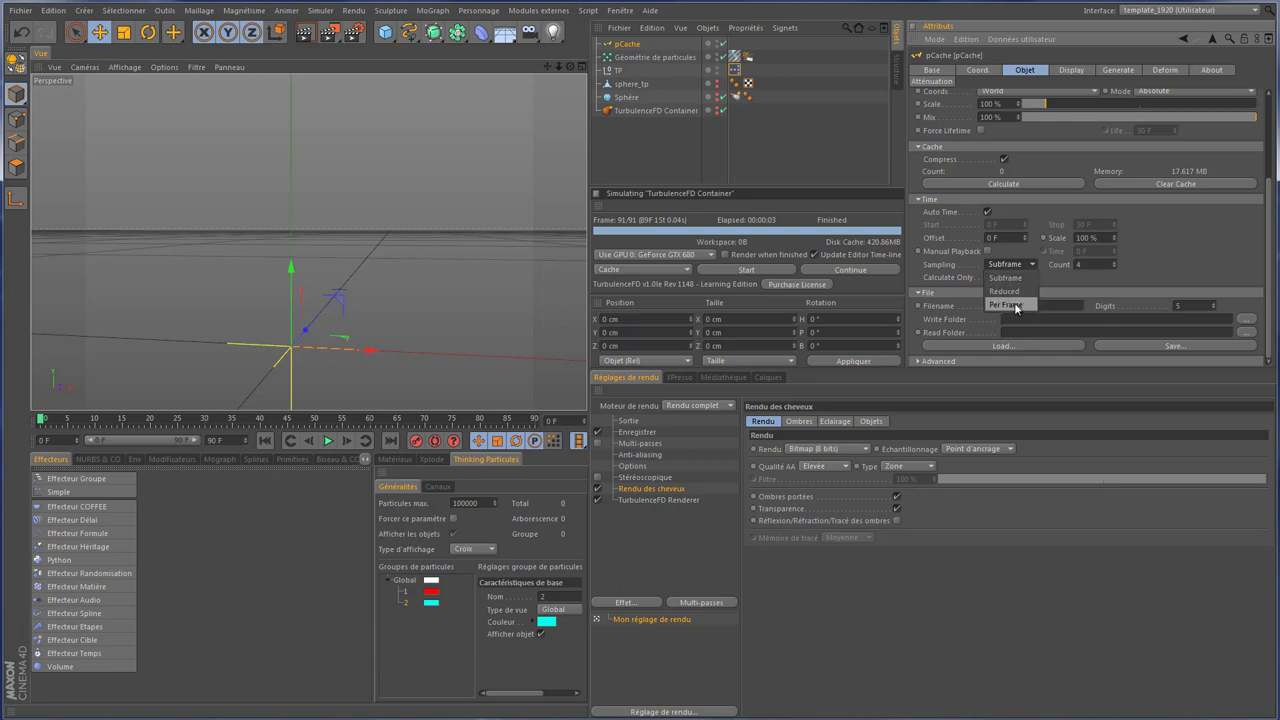
click(1016, 305)
scroll(1270, 258, up, 2)
scroll(1270, 258, up, 3)
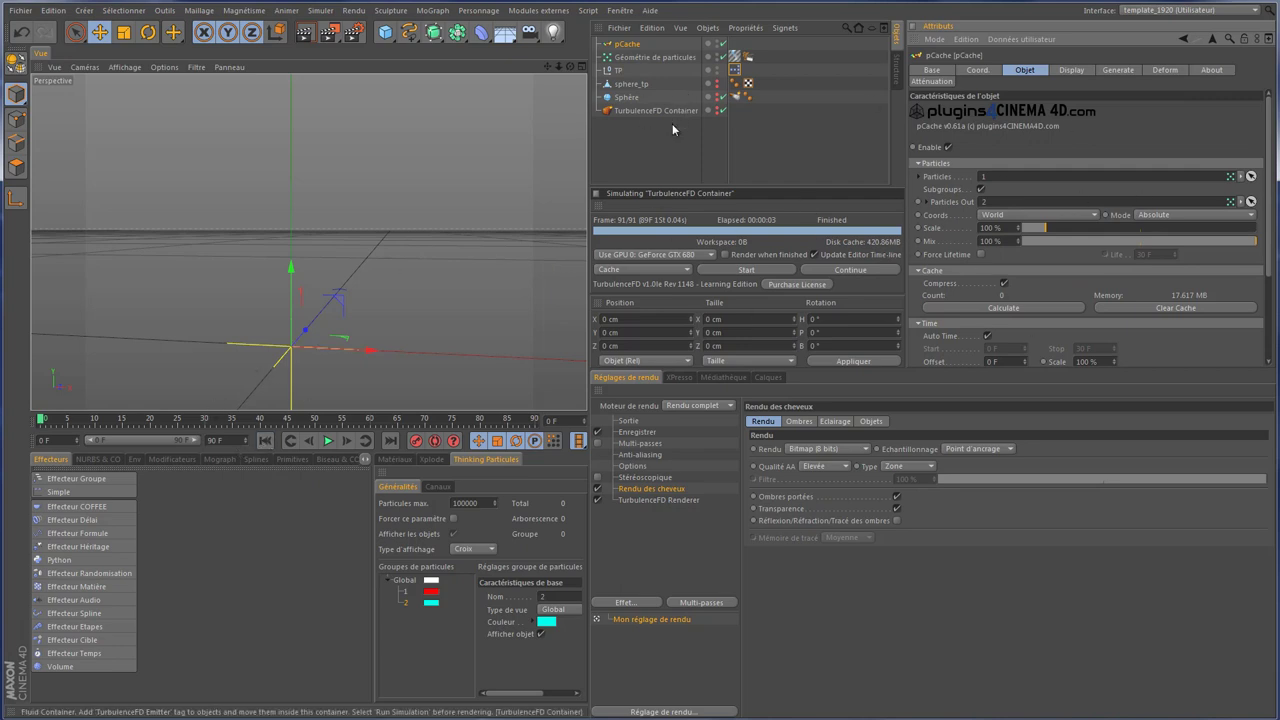
Step: Open the TP XPresso setup and play the cached plume, stopping at frame 48
double_click(741, 71)
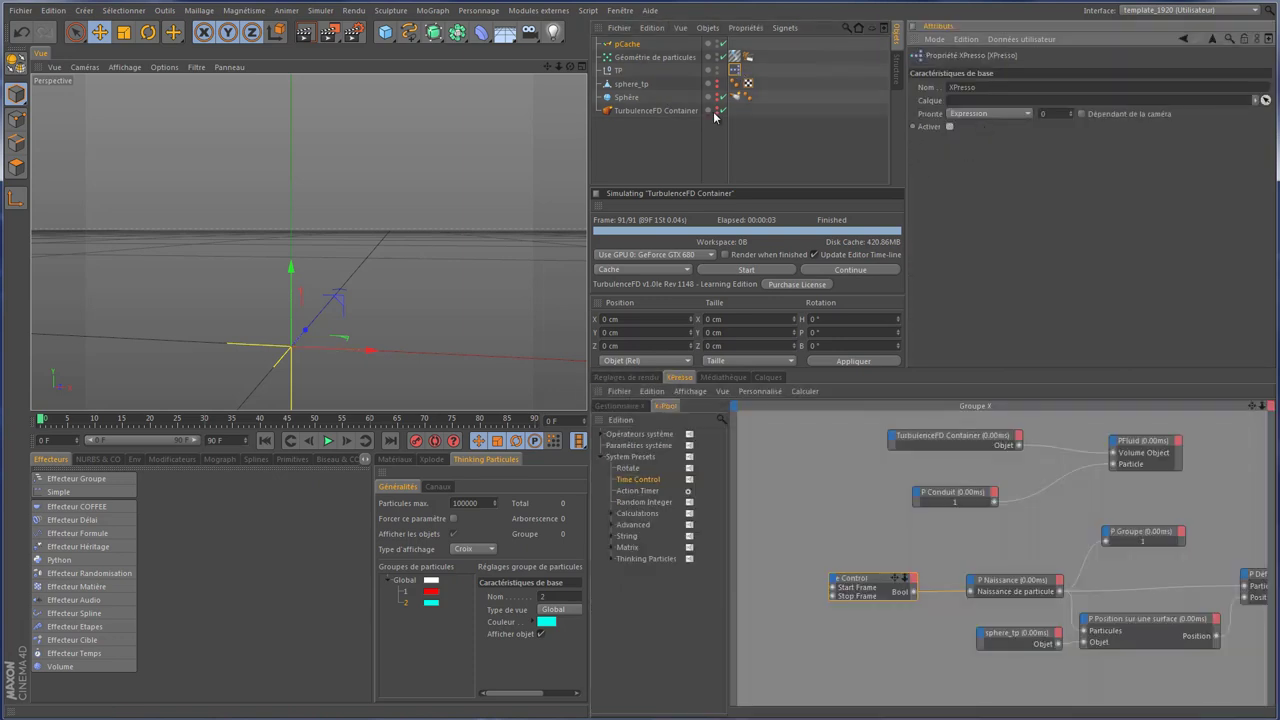
click(328, 442)
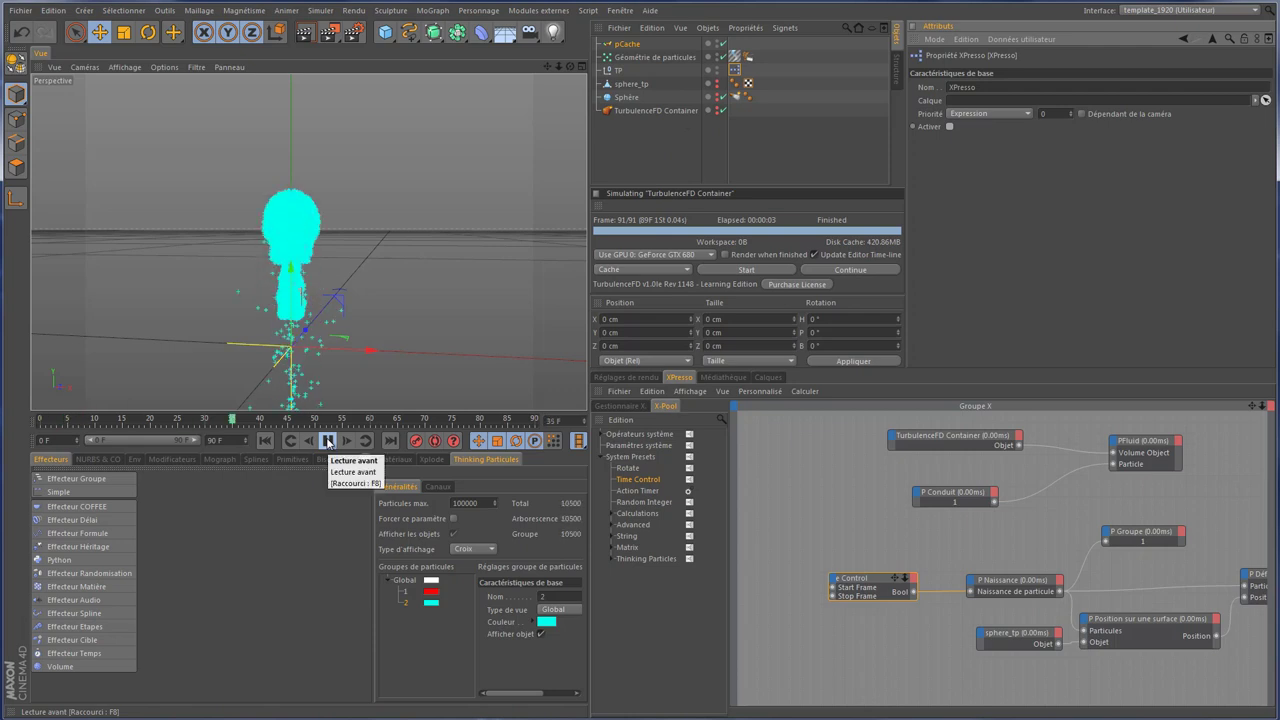
key(ctrl+b)
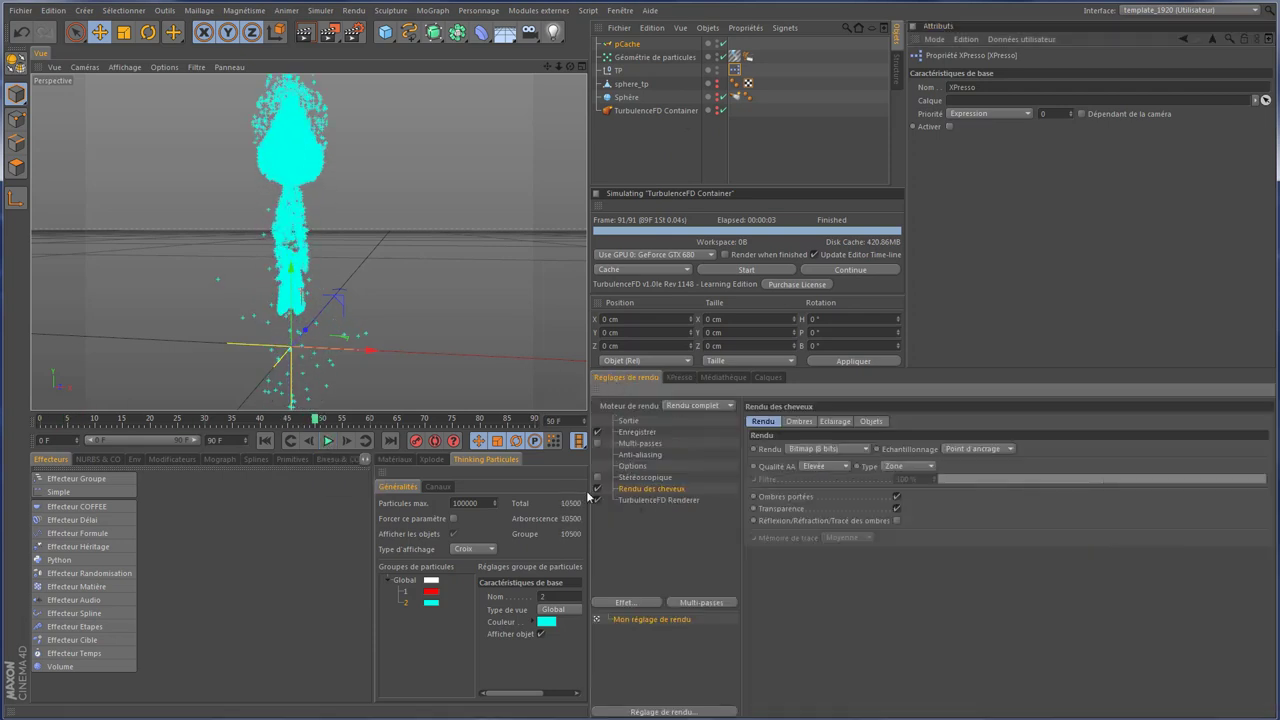
click(328, 442)
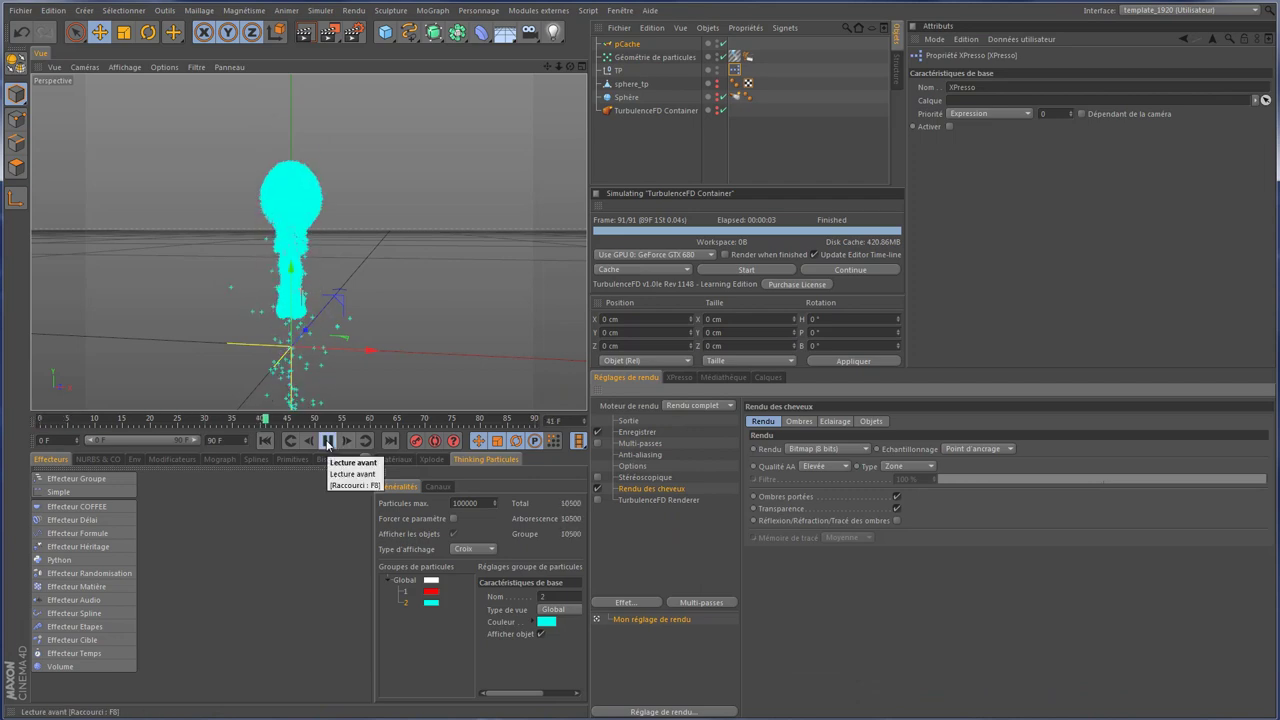
click(328, 442)
Step: Render a preview of the fully grown plume, then add an Omni light to the scene
click(303, 32)
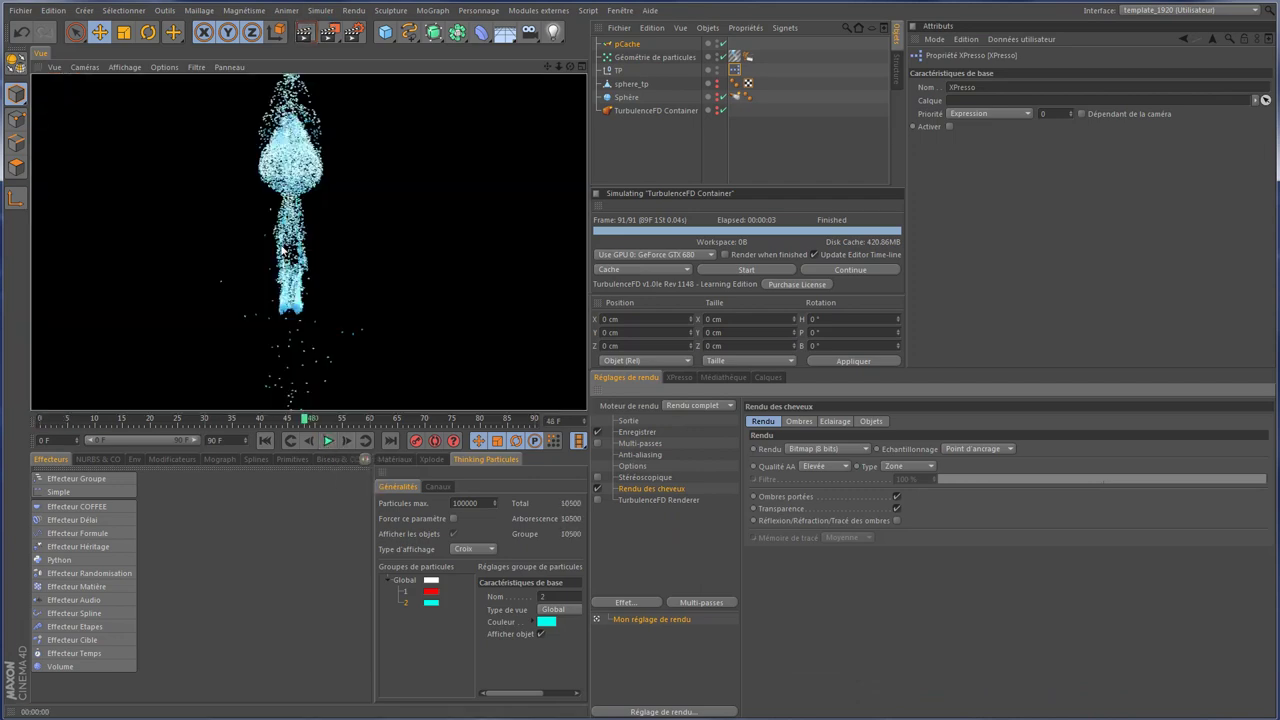
click(542, 63)
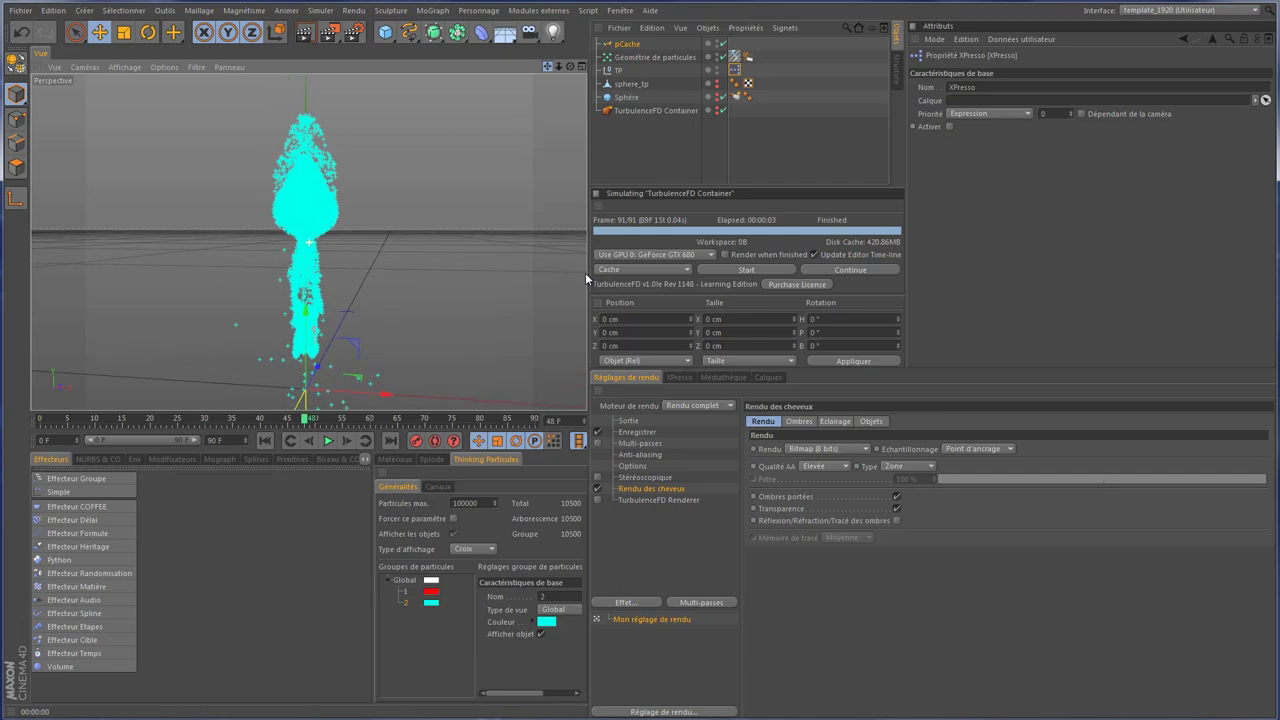
click(554, 33)
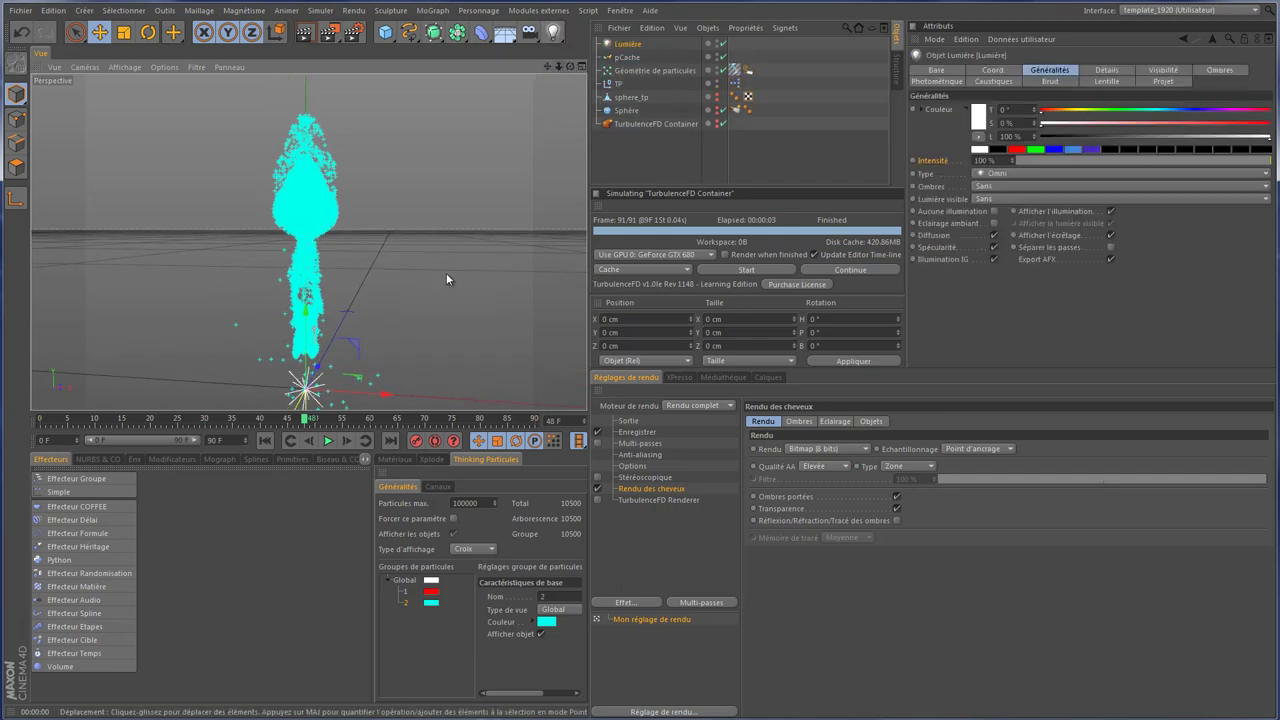
Step: Move the light up-left to about X -102.8, Y 103.2 cm, rewind to frame 0, and select the hair render tag
mouse_move(305, 384)
mouse_down()
mouse_move(420, 236)
mouse_move(277, 258)
mouse_move(292, 258)
mouse_up()
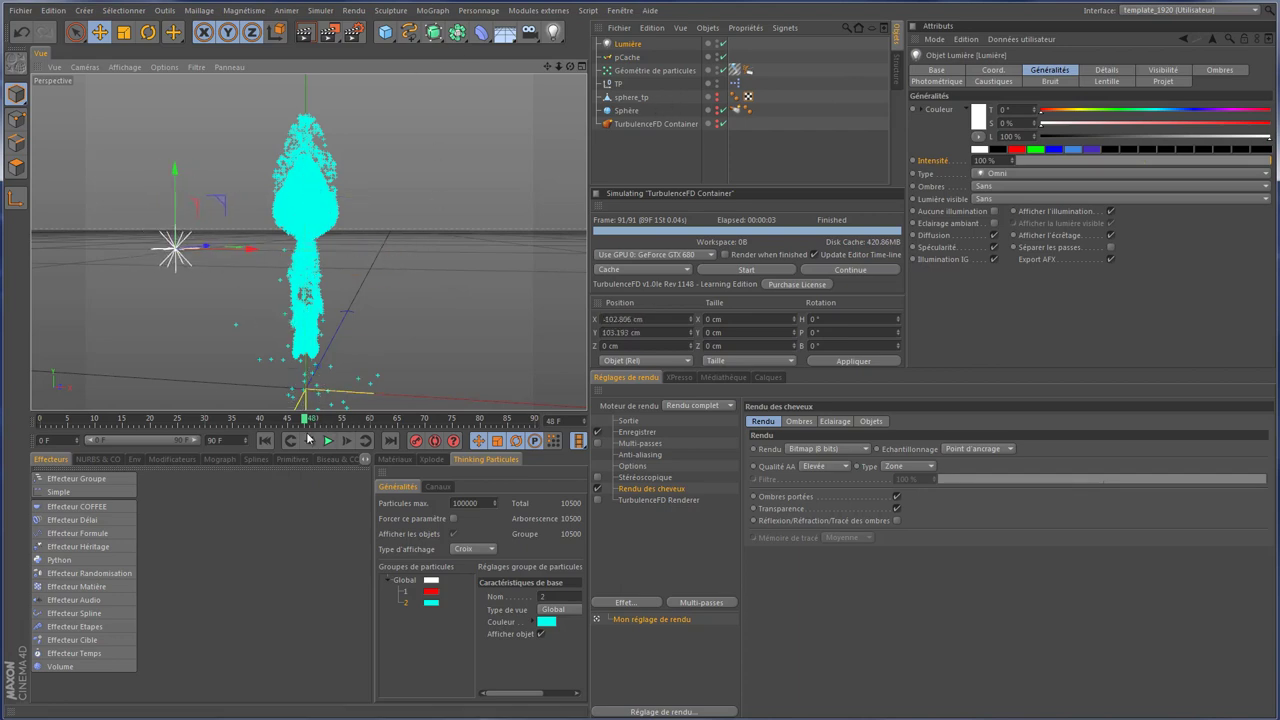
click(265, 441)
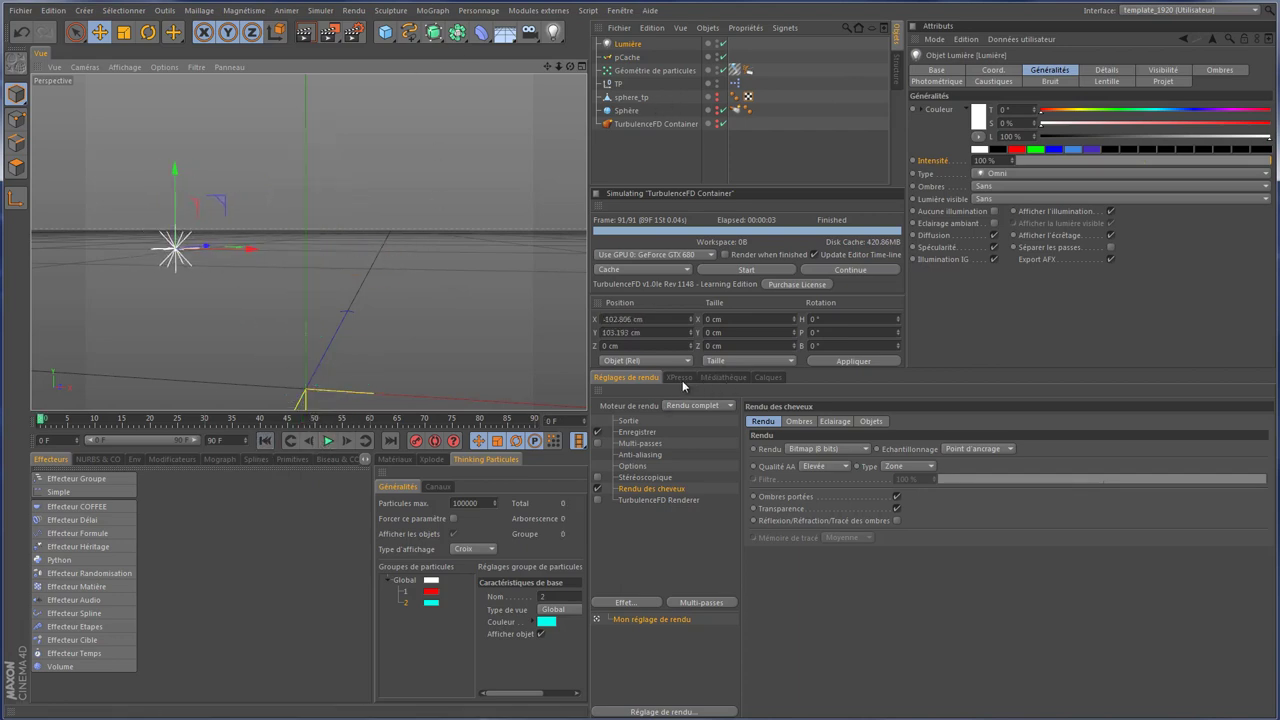
click(747, 70)
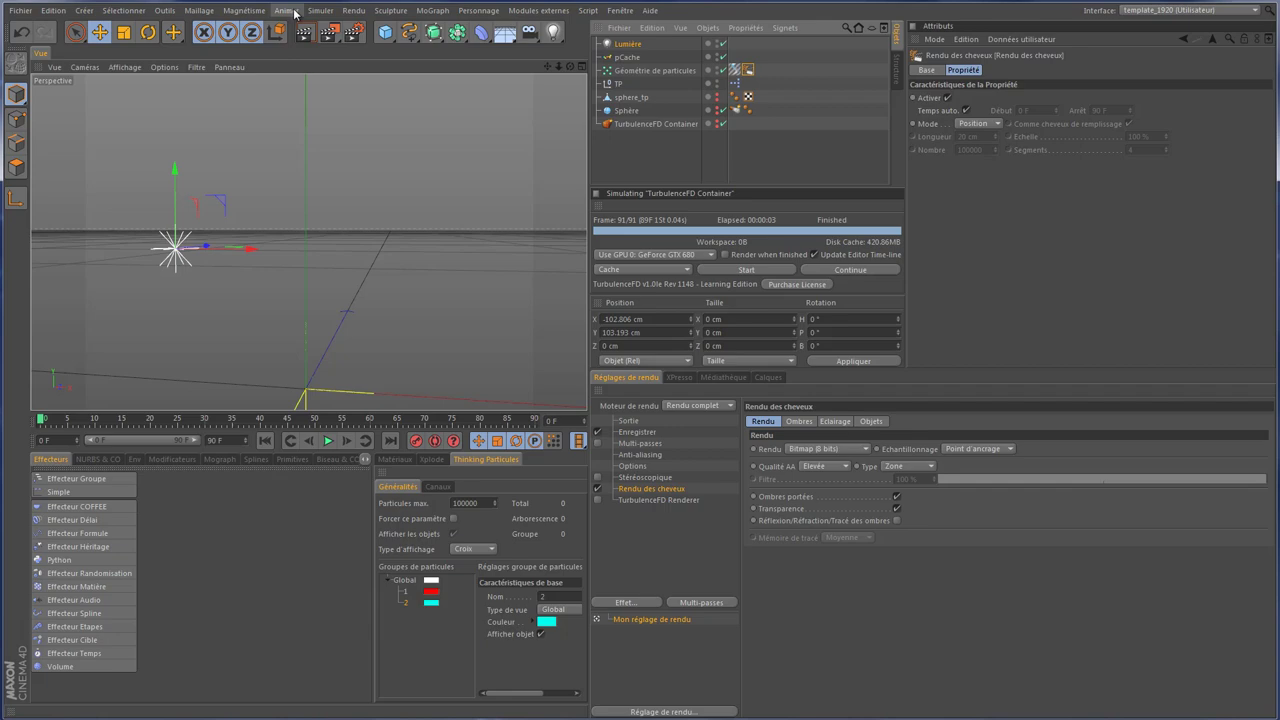
Step: Render a test frame to the Picture Viewer, then set the output frames to Toutes les images
click(333, 32)
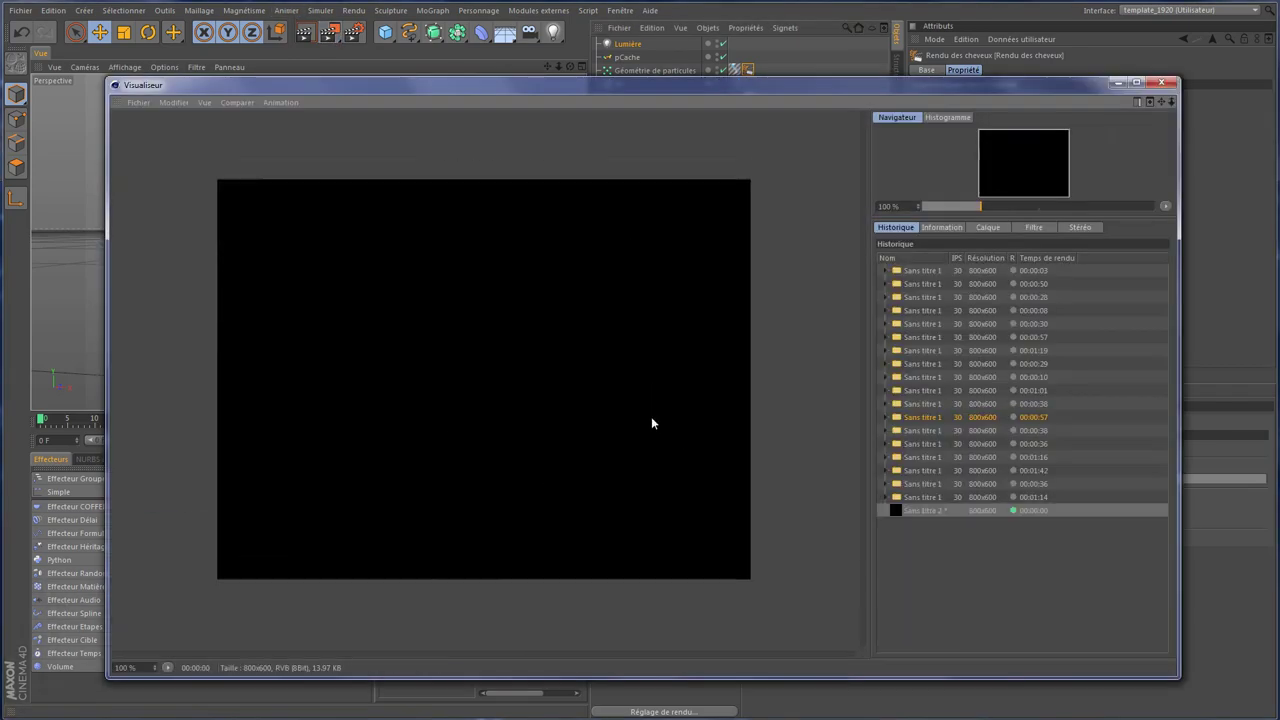
click(1161, 82)
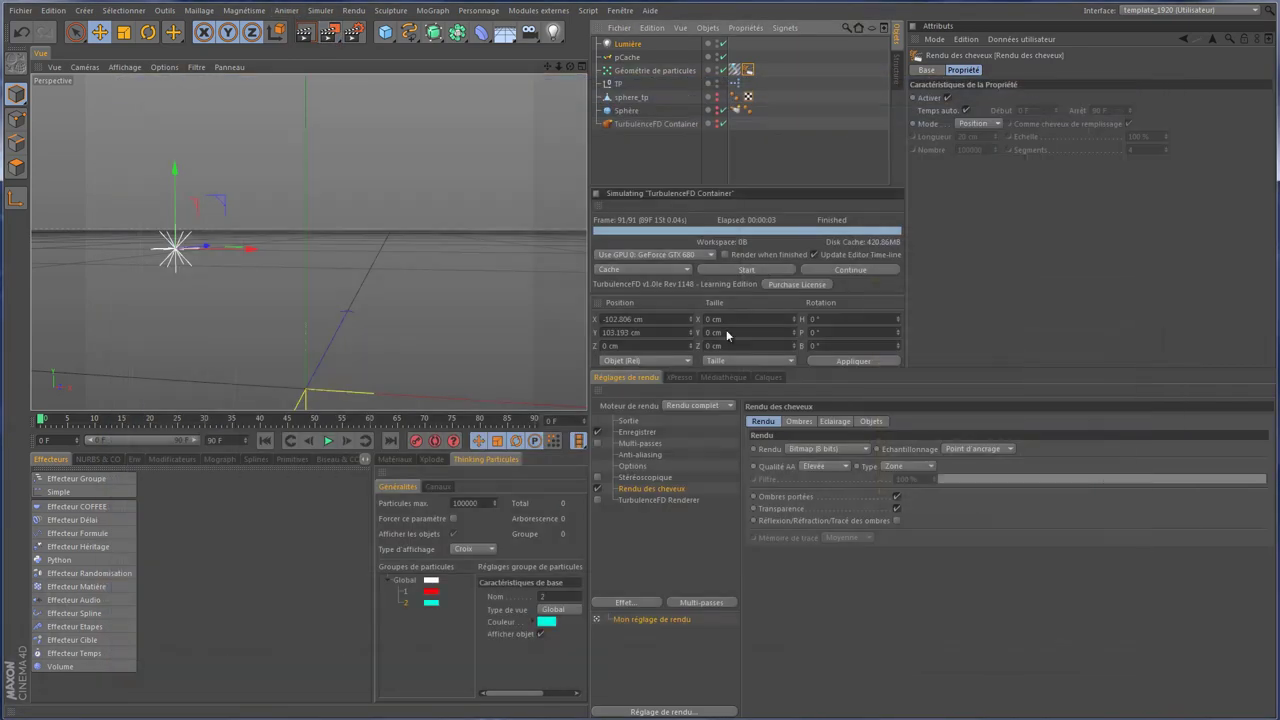
click(627, 422)
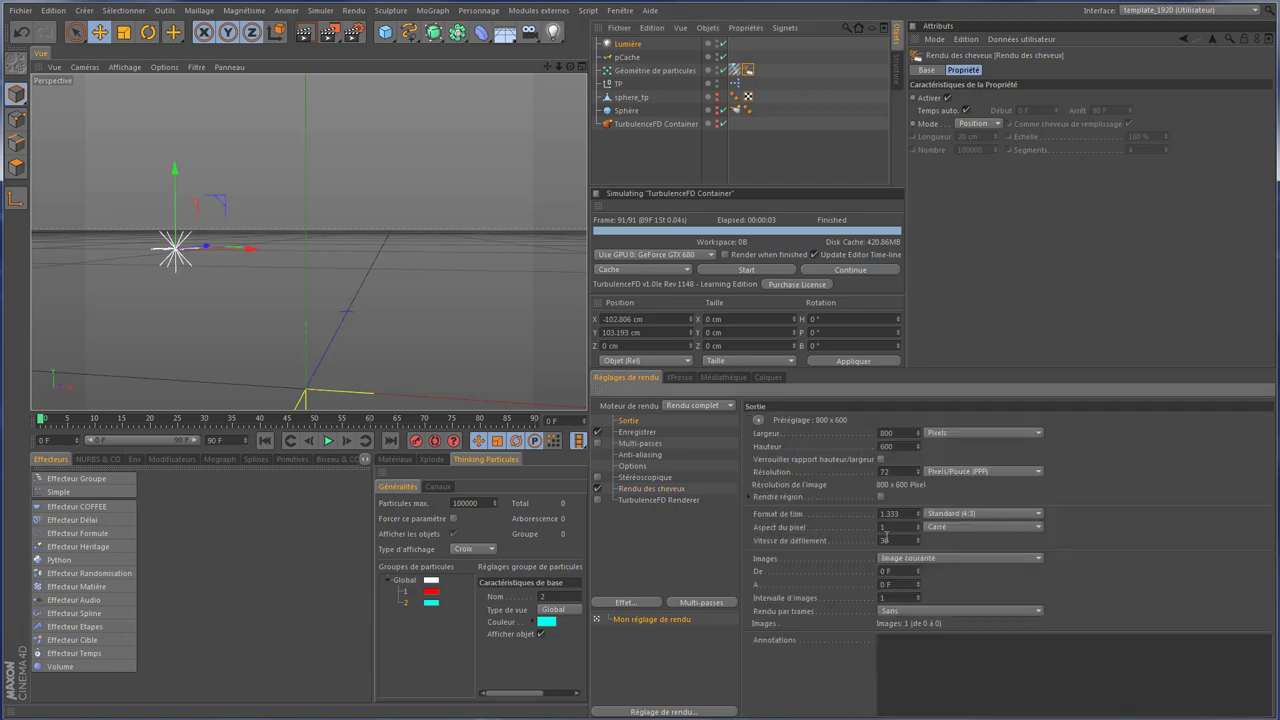
click(936, 559)
click(955, 586)
click(953, 558)
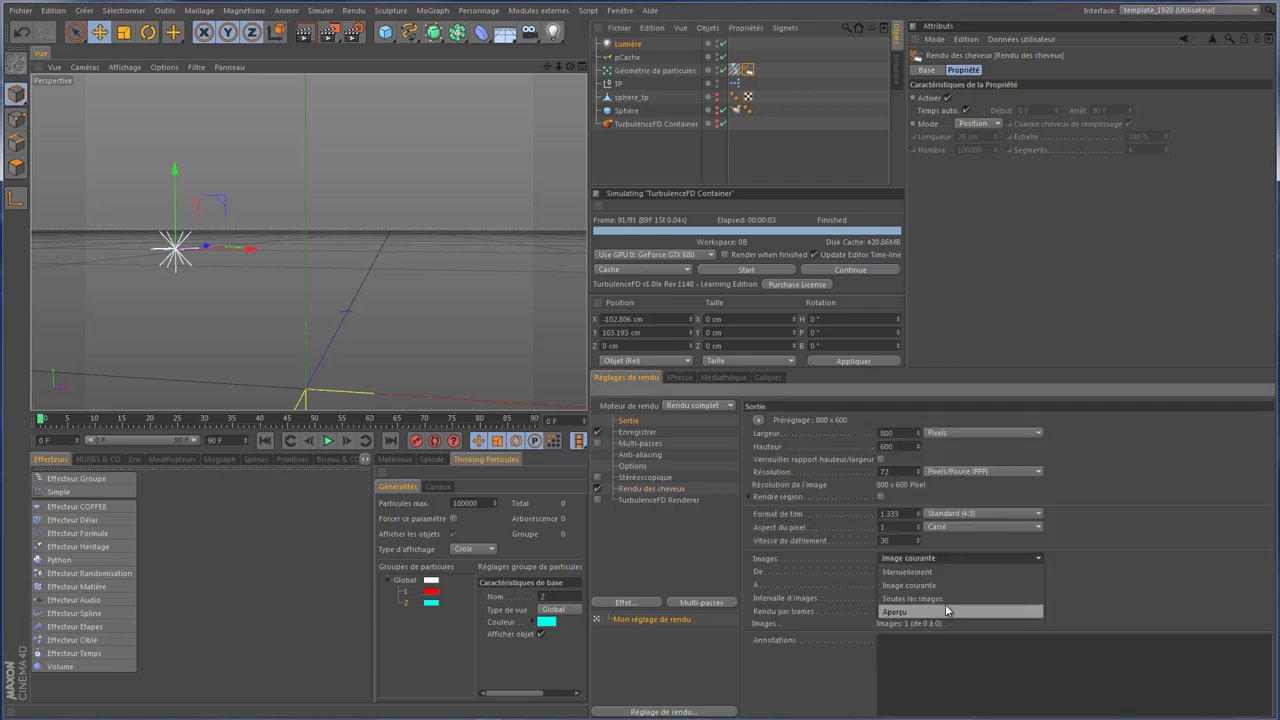
click(910, 598)
Step: Render all 91 frames without saving, play them back, then stop rendering and close the viewer
click(329, 32)
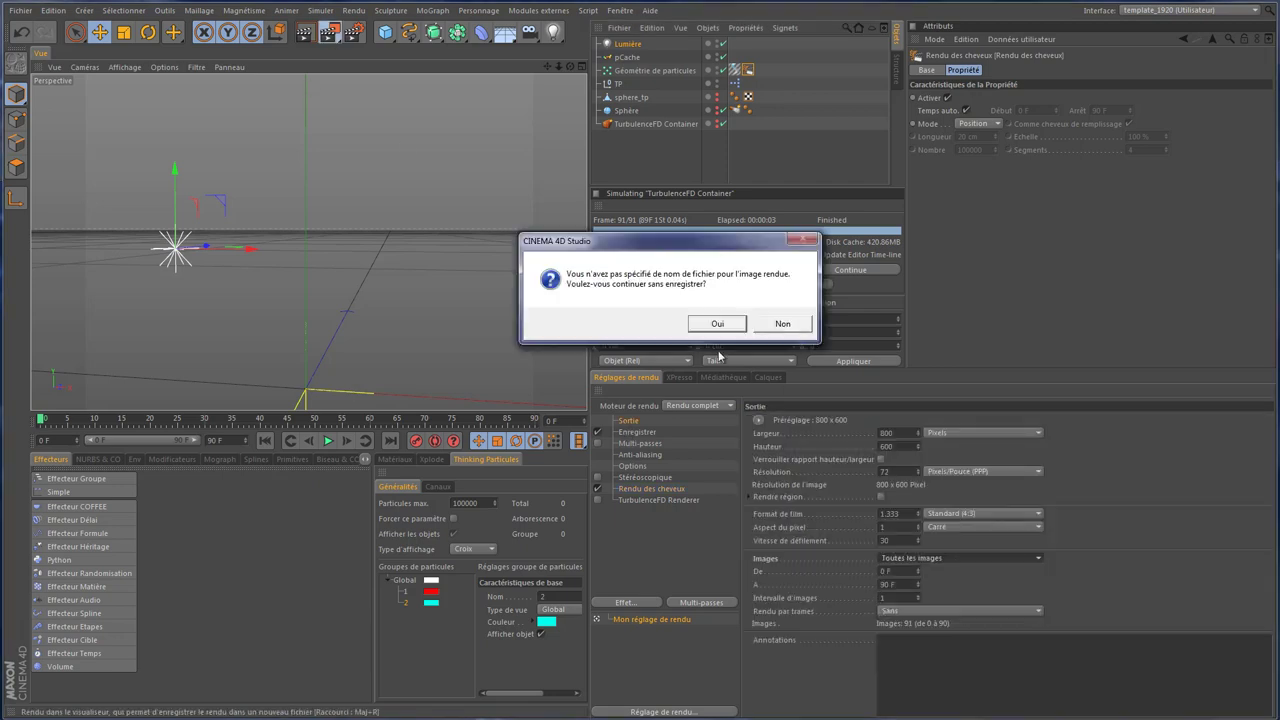
click(726, 320)
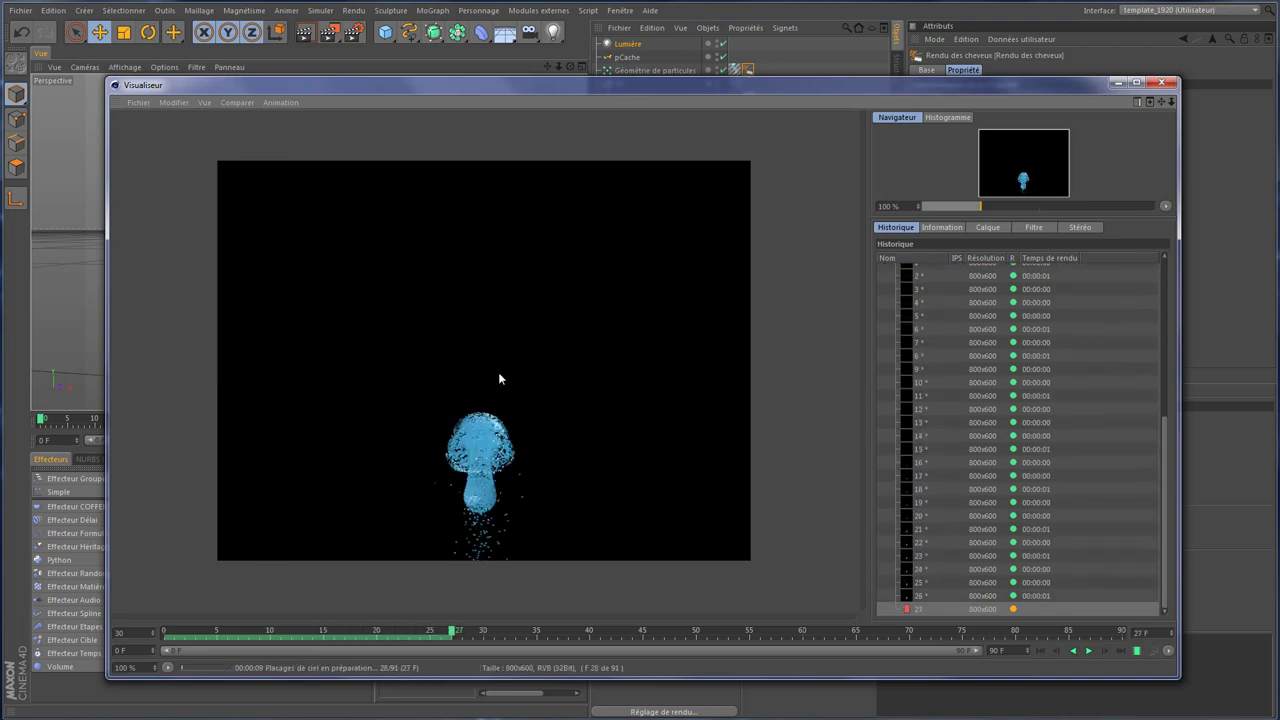
click(1042, 651)
click(1089, 651)
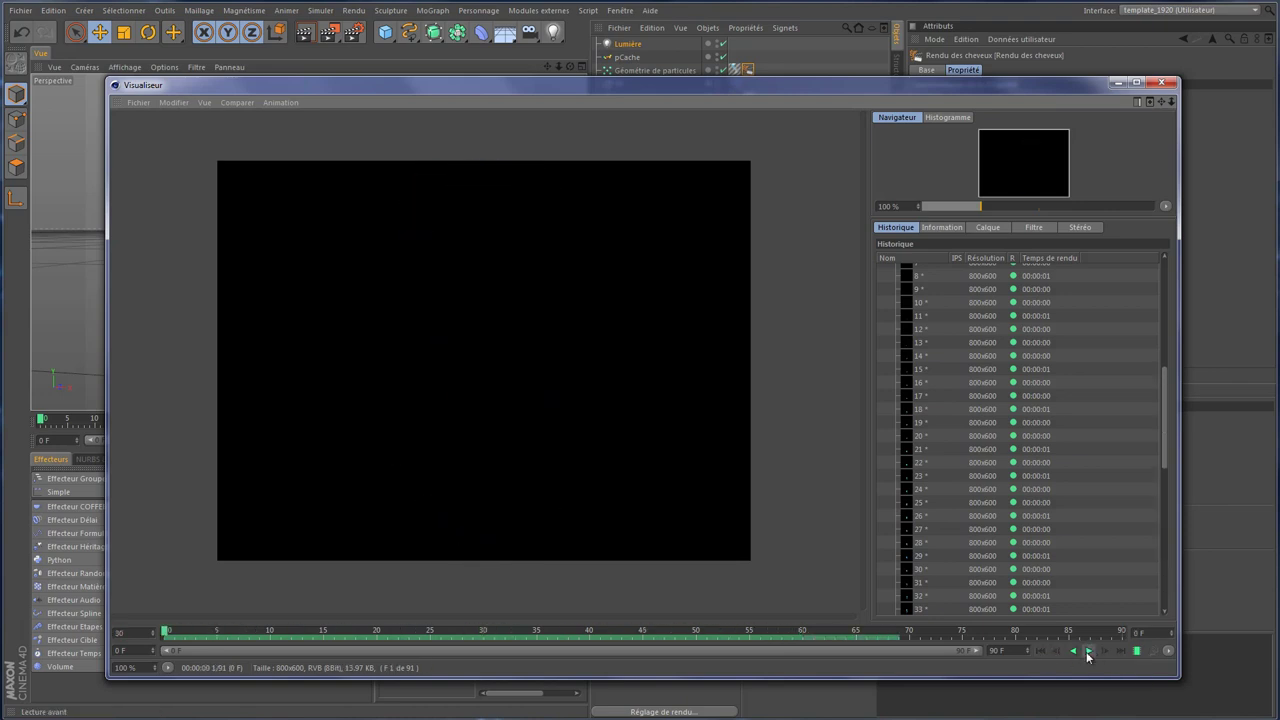
click(1088, 651)
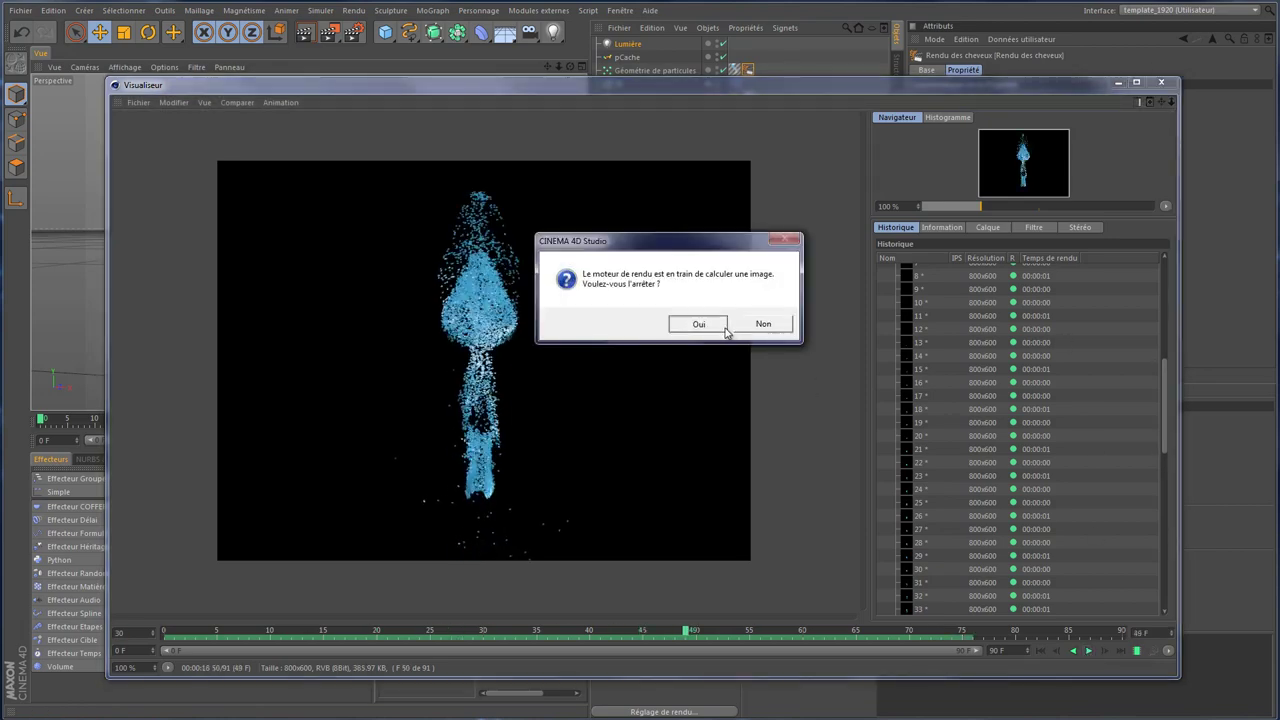
click(712, 322)
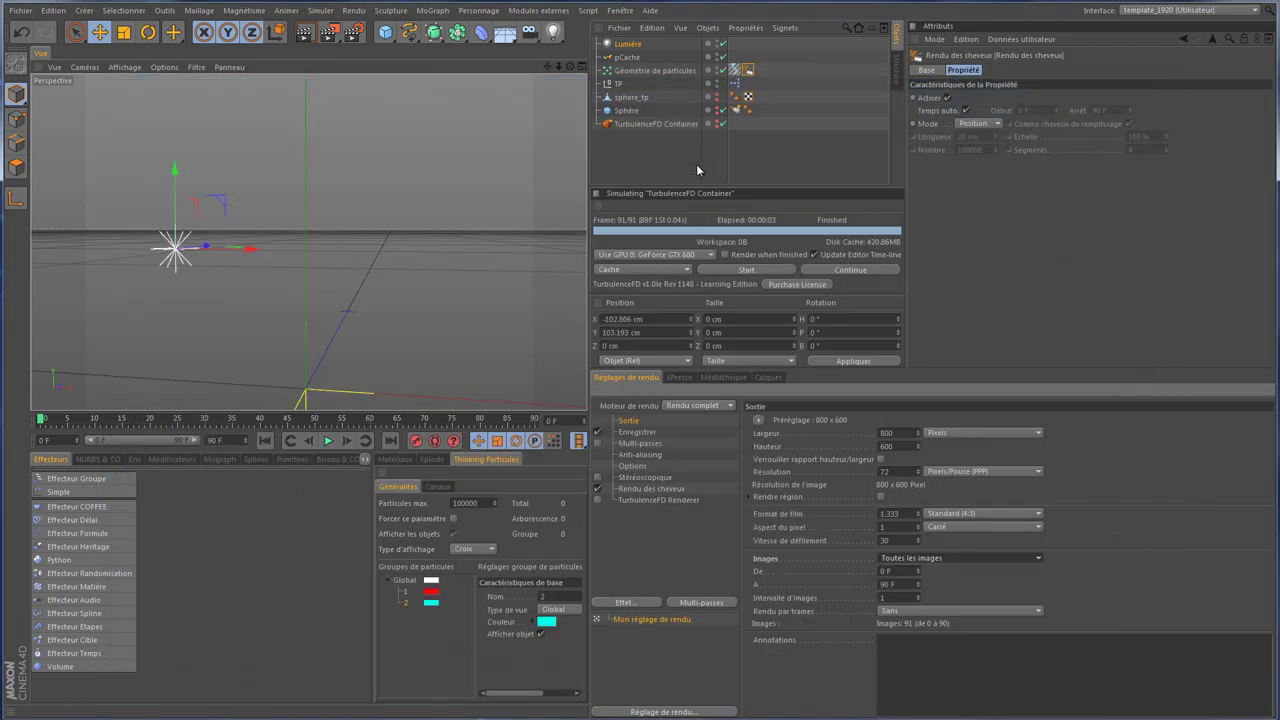
Step: Set the hair render tag to Vélocité mode at 1% scale and render frame 20 in the viewport
click(991, 124)
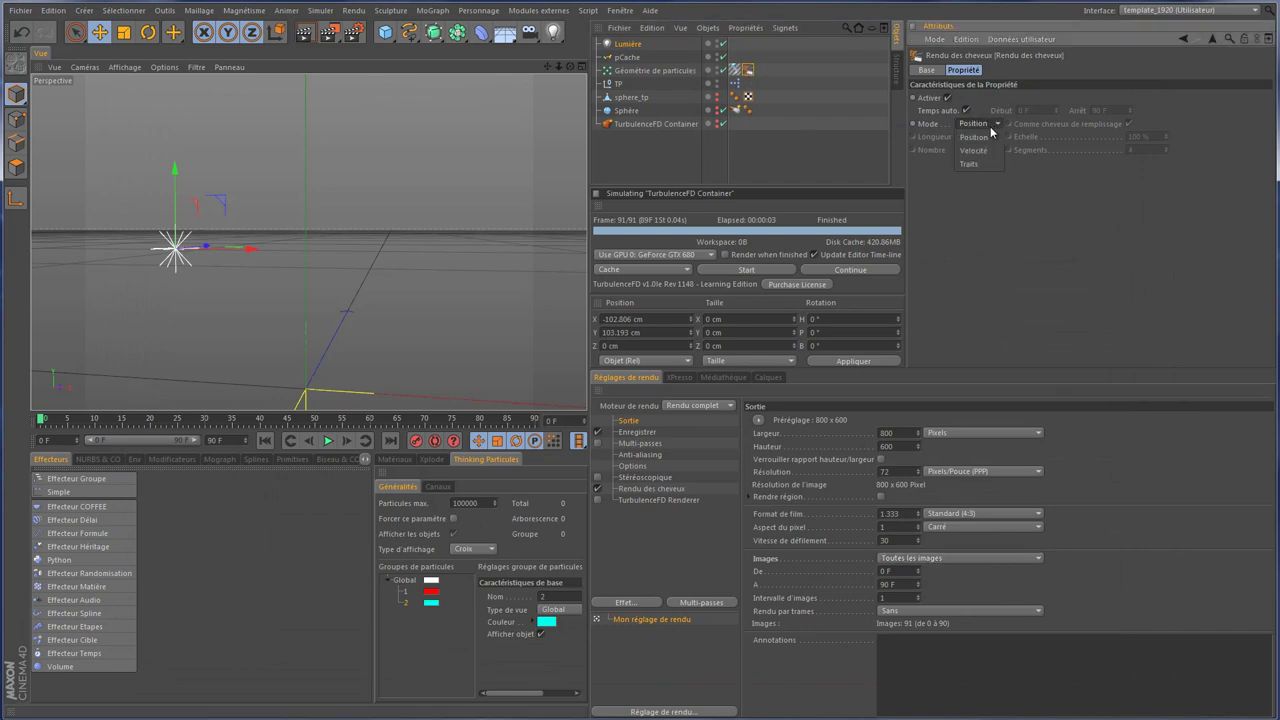
click(973, 150)
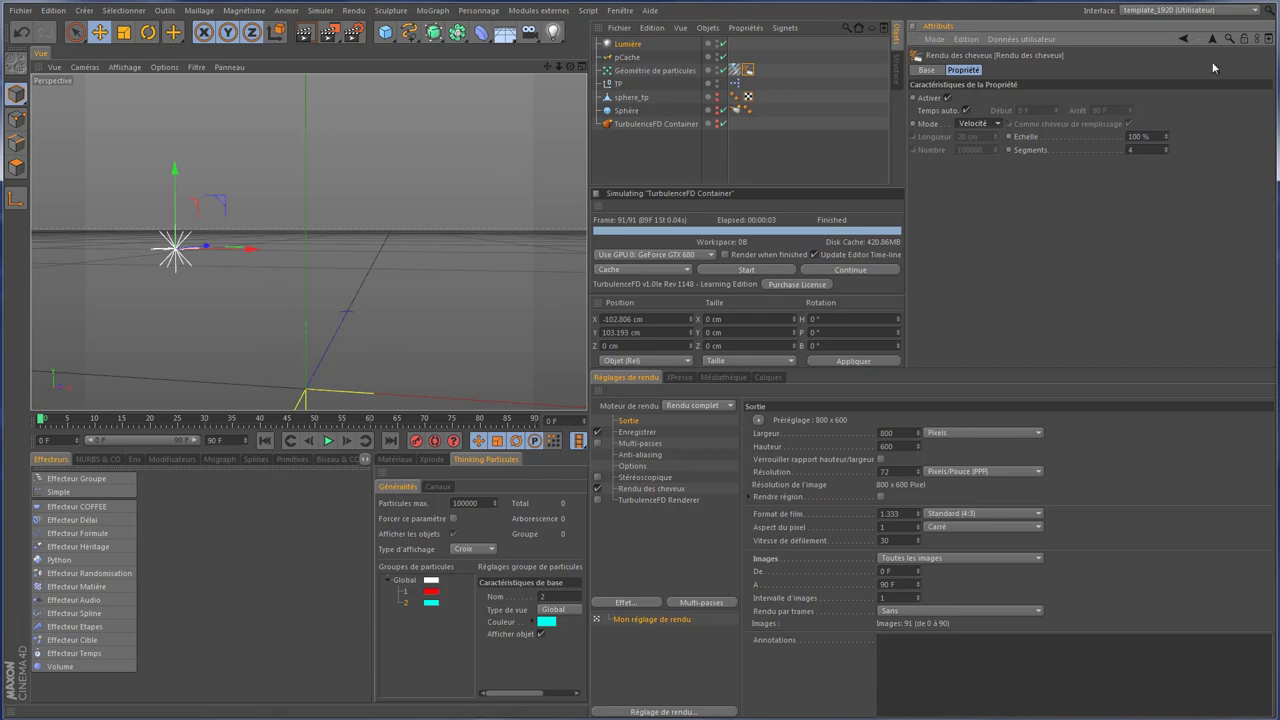
click(1149, 136)
click(328, 441)
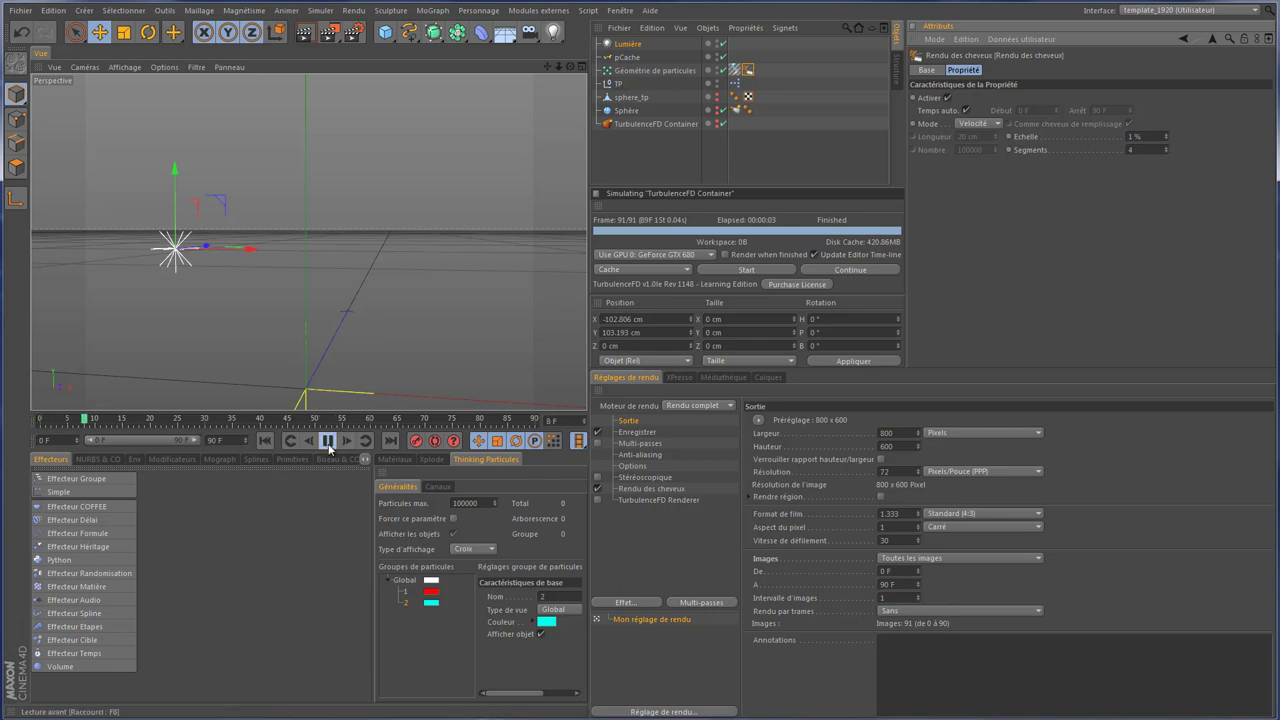
click(303, 32)
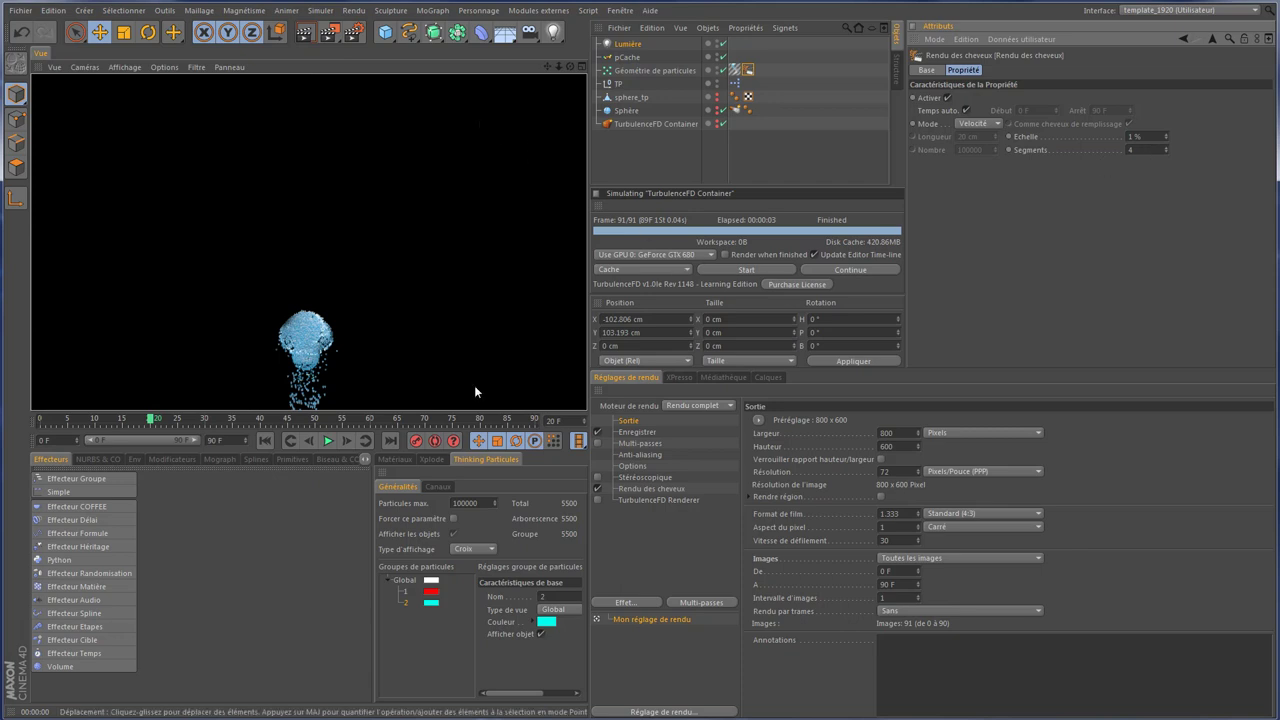
Step: Set the Mat. Cheveux Épaisseur root (Racine) thickness to 0.5 cm
click(410, 459)
double_click(390, 496)
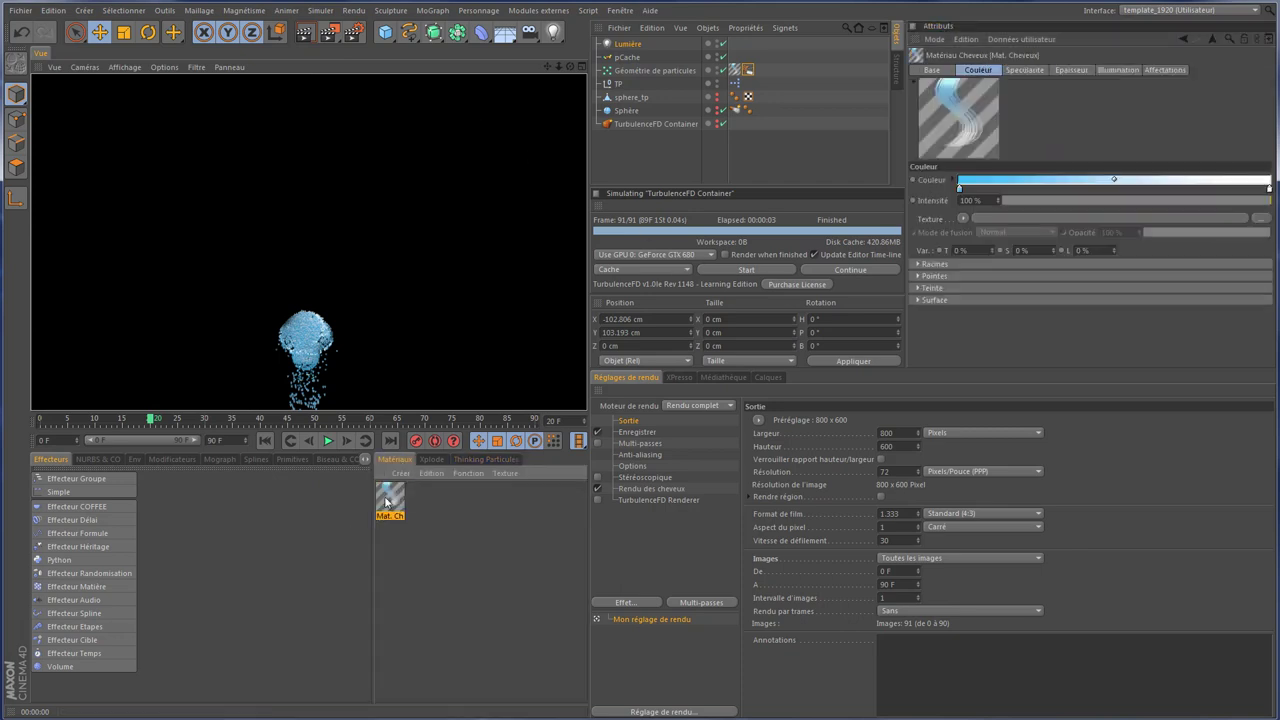
click(236, 299)
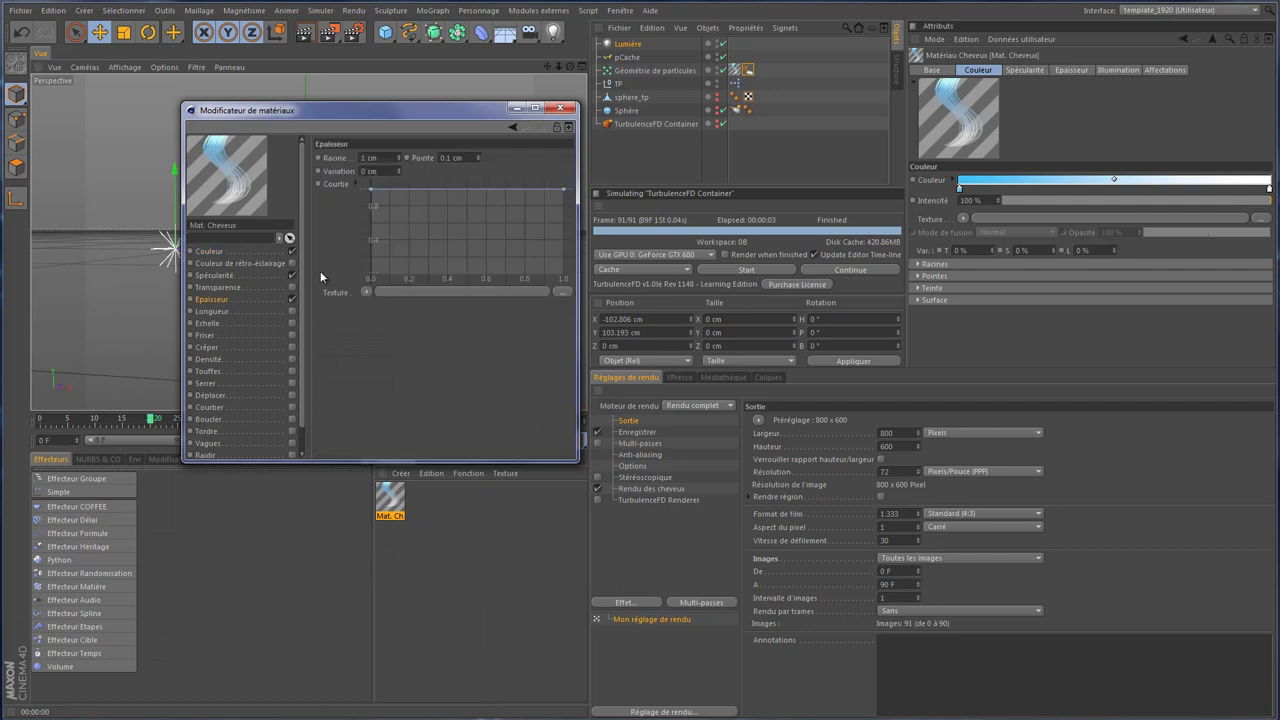
click(381, 157)
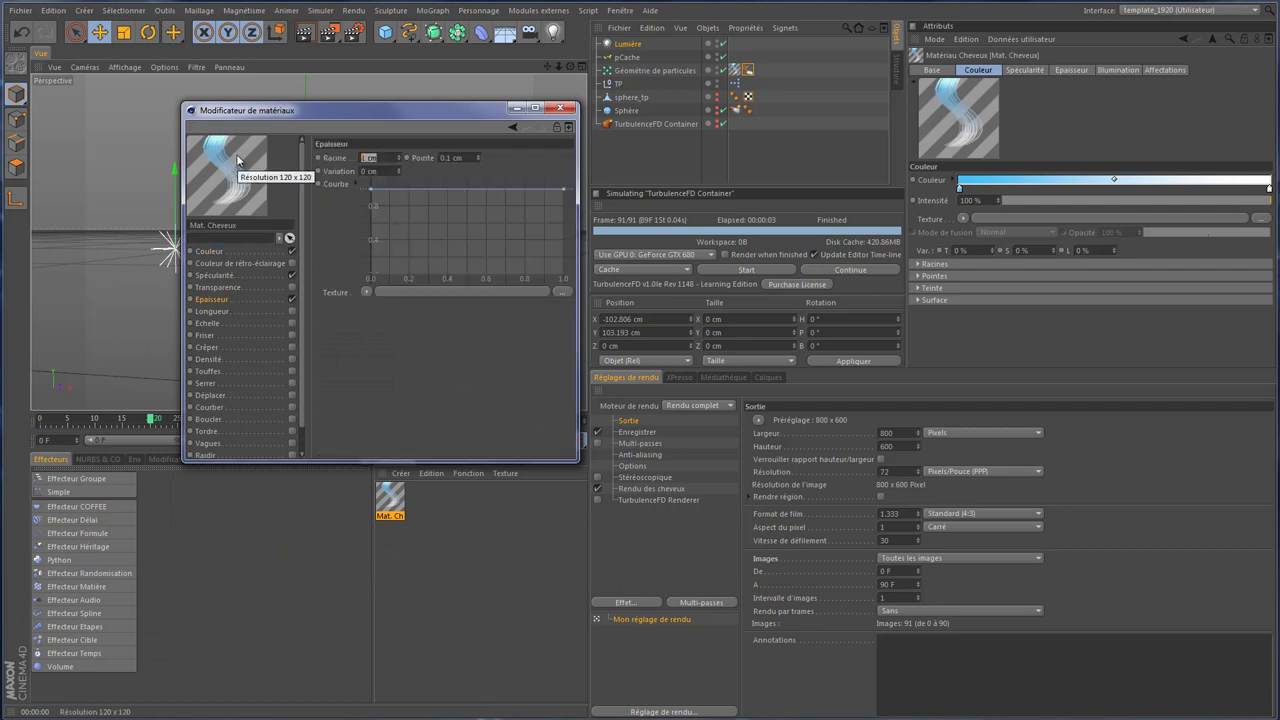
text(0.5)
key(Return)
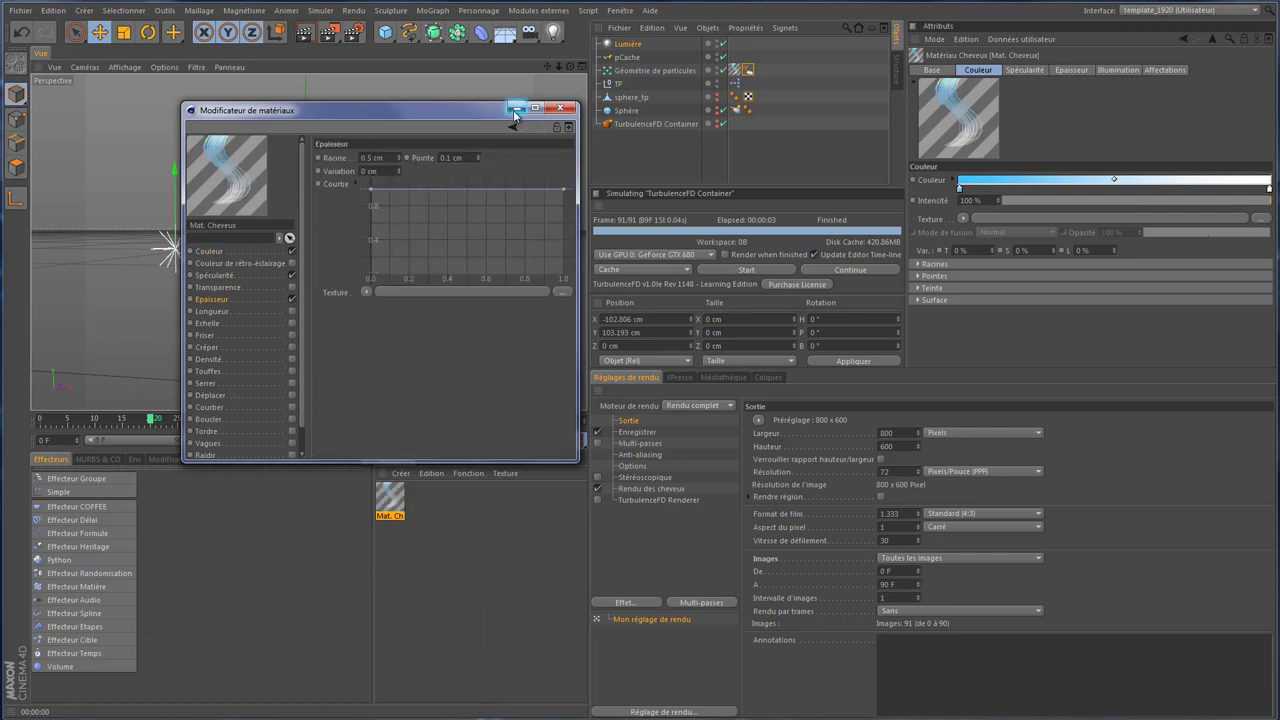
click(515, 108)
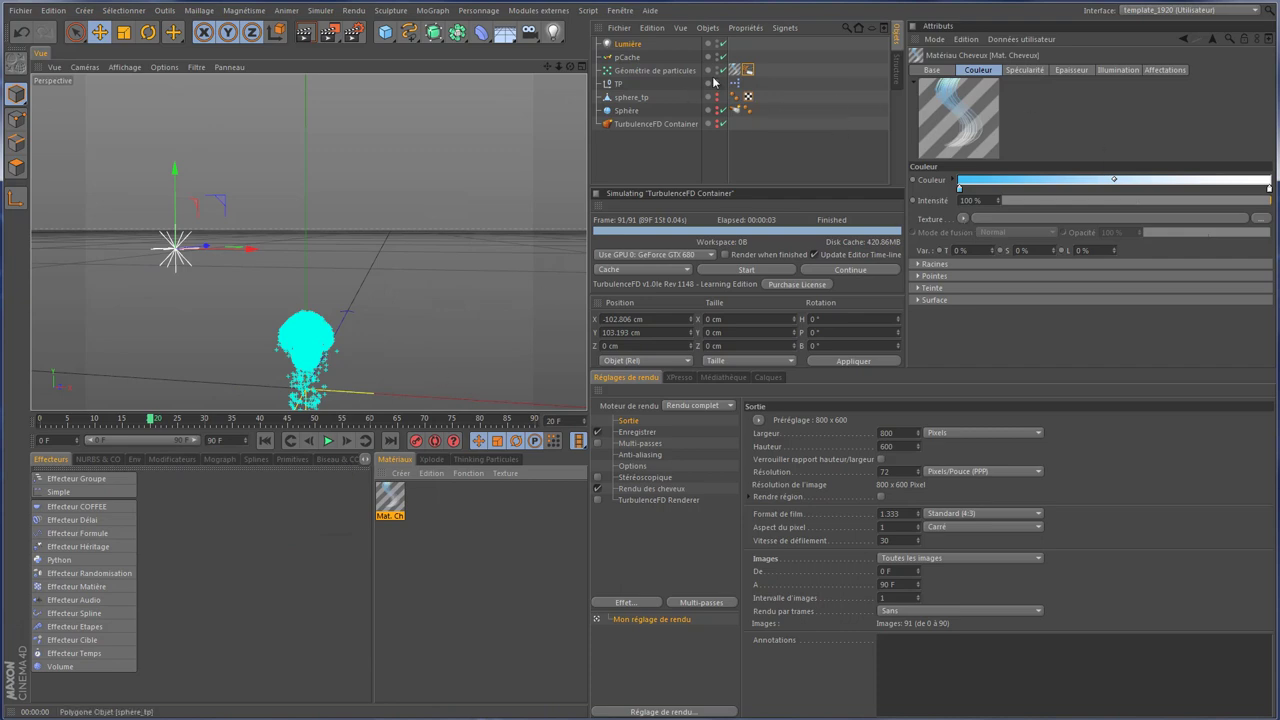
Step: Set the Lumière light's shadows to Masques d'ombres (ombres diffuses)
click(628, 45)
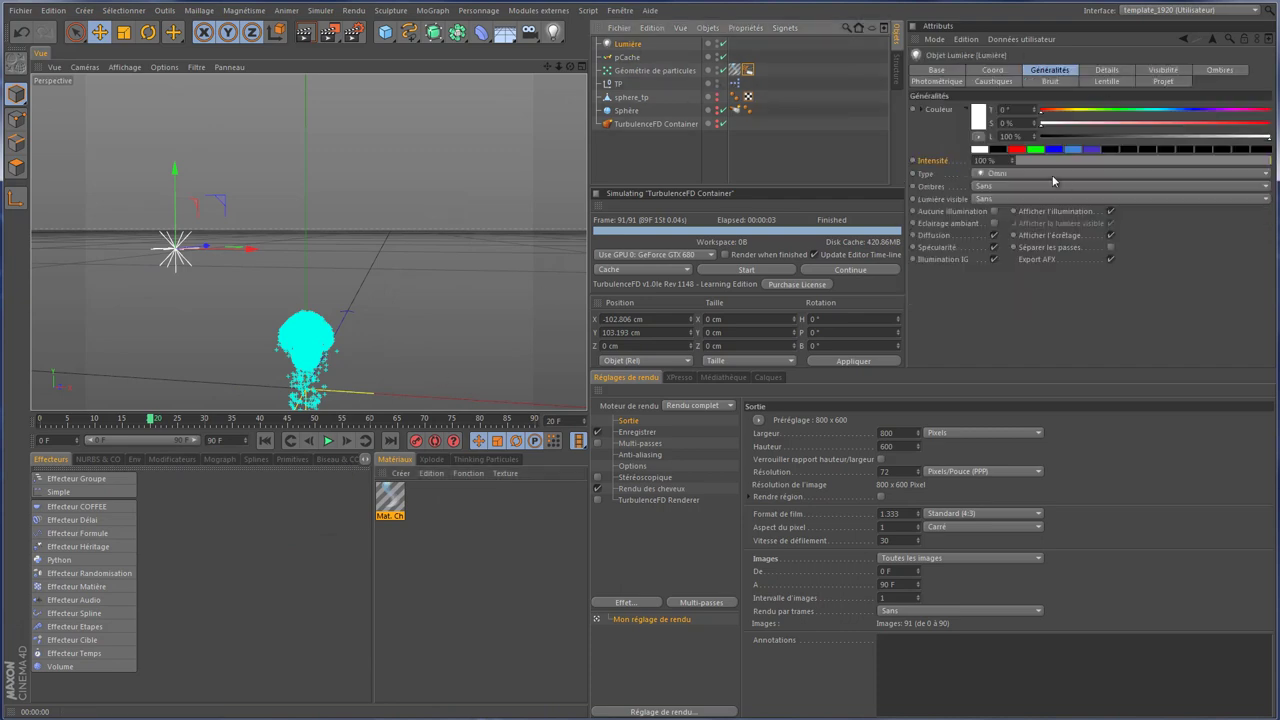
click(1030, 188)
click(1046, 212)
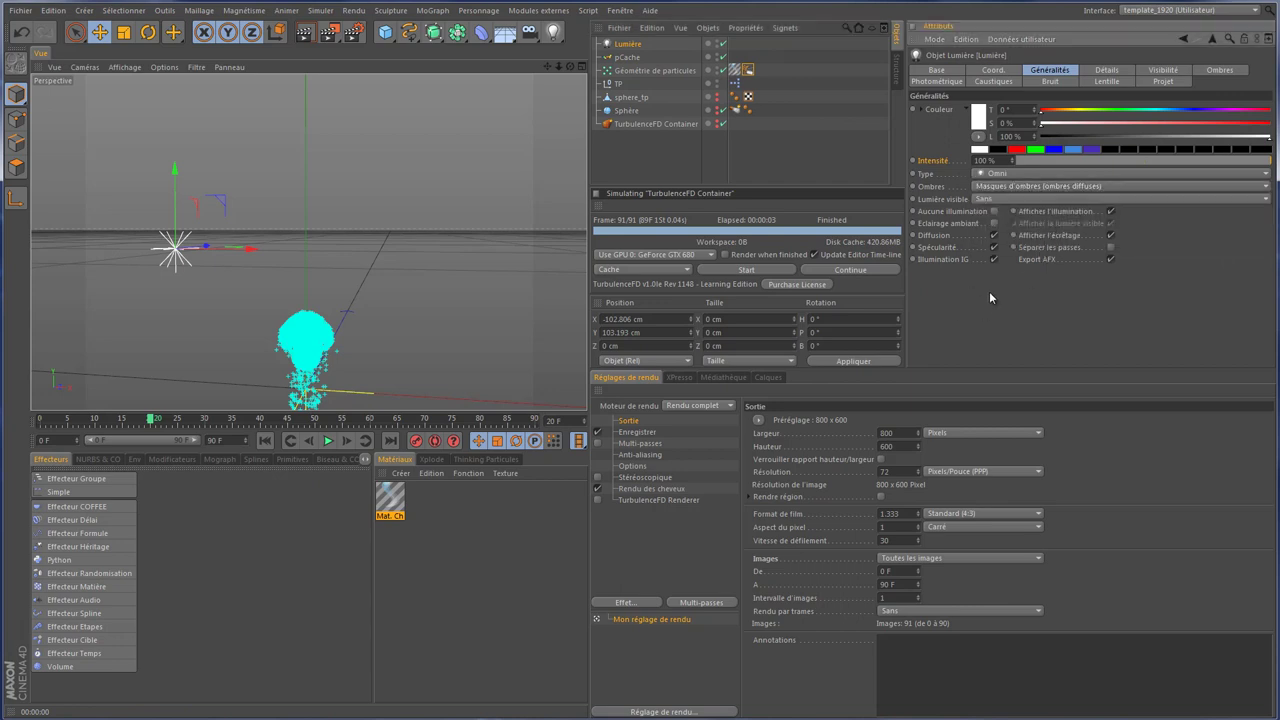
Step: Enable Réflexion/Réfraction/Tracé des ombres in the hair render settings and re-render the view
click(665, 488)
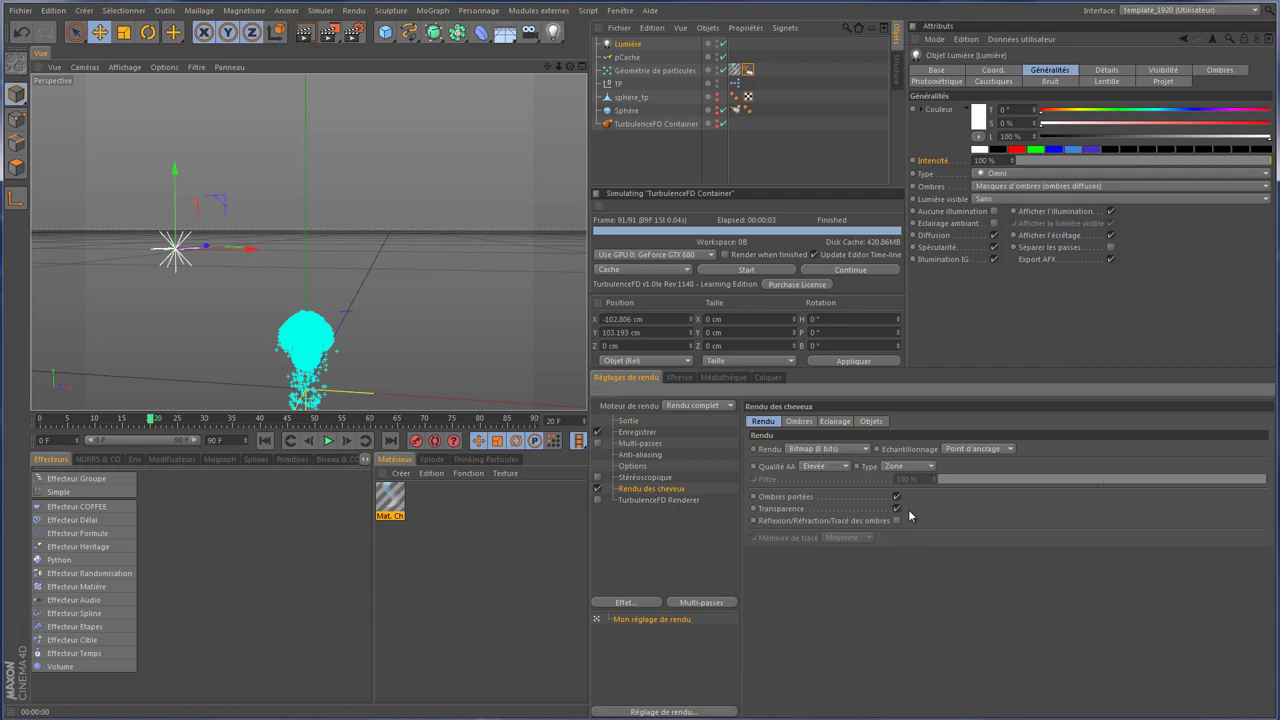
click(304, 32)
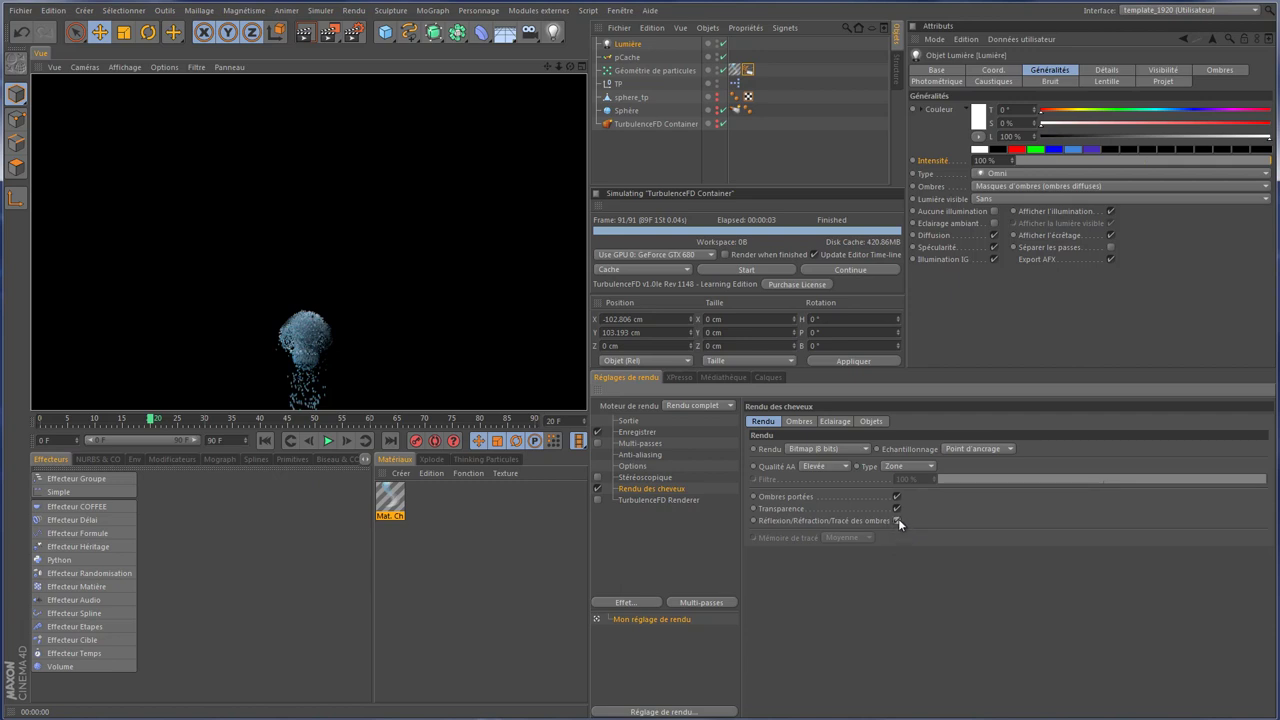
click(898, 520)
key(ctrl+r)
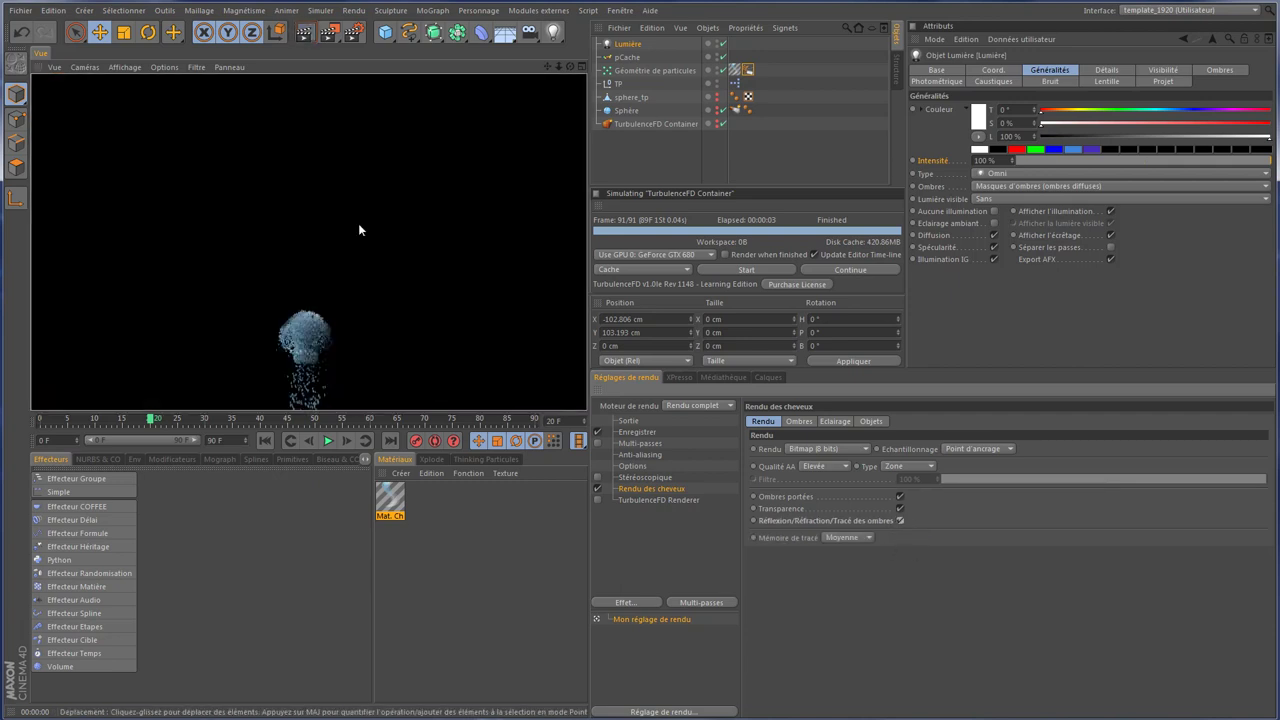
click(747, 70)
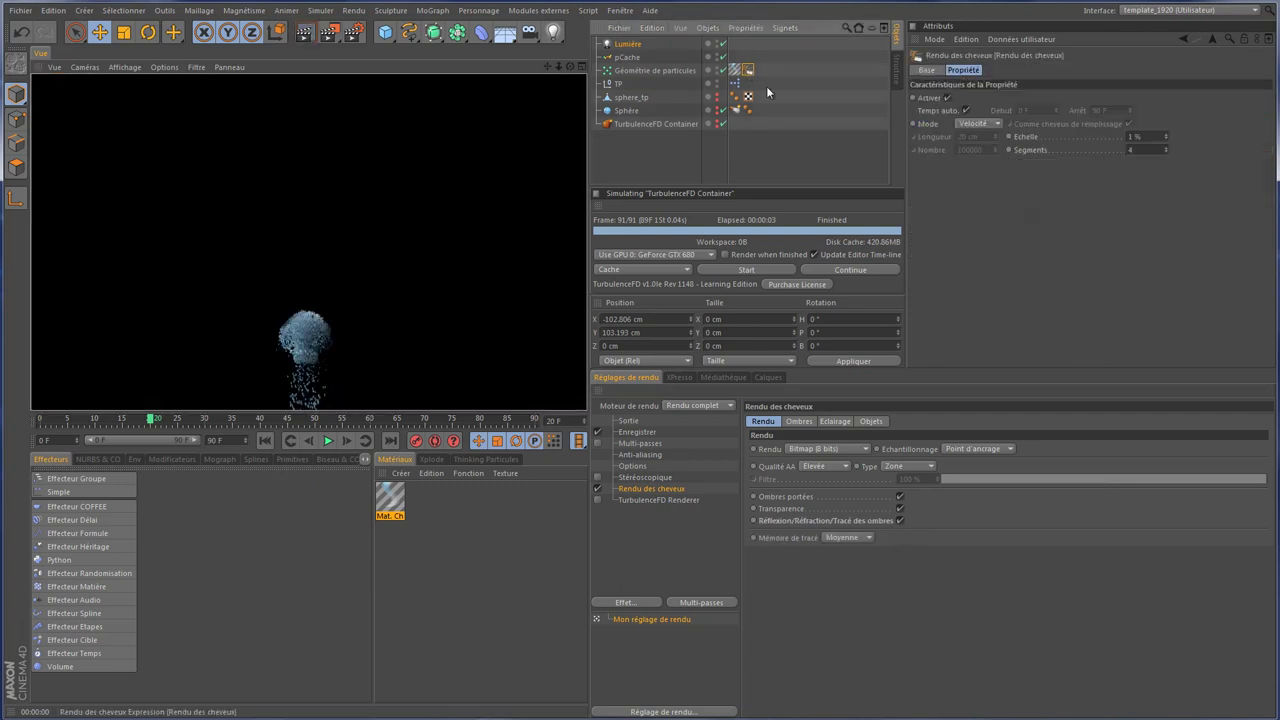
click(985, 123)
click(973, 136)
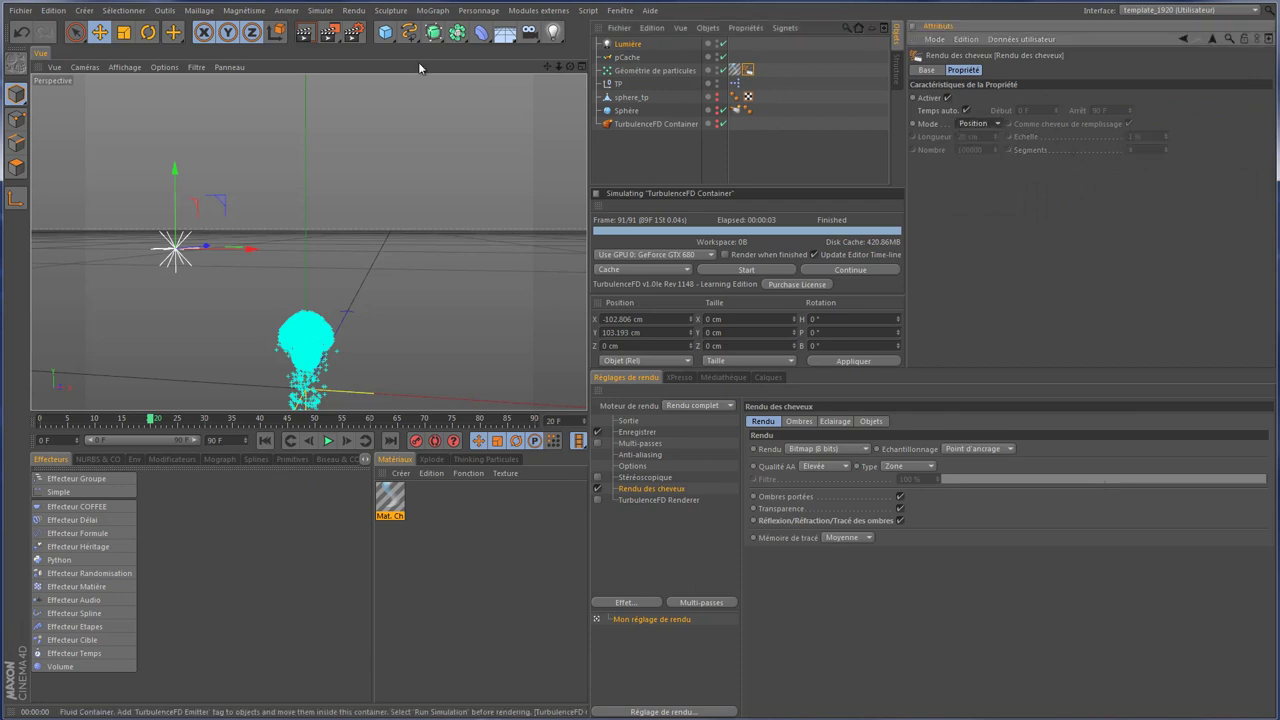
click(303, 32)
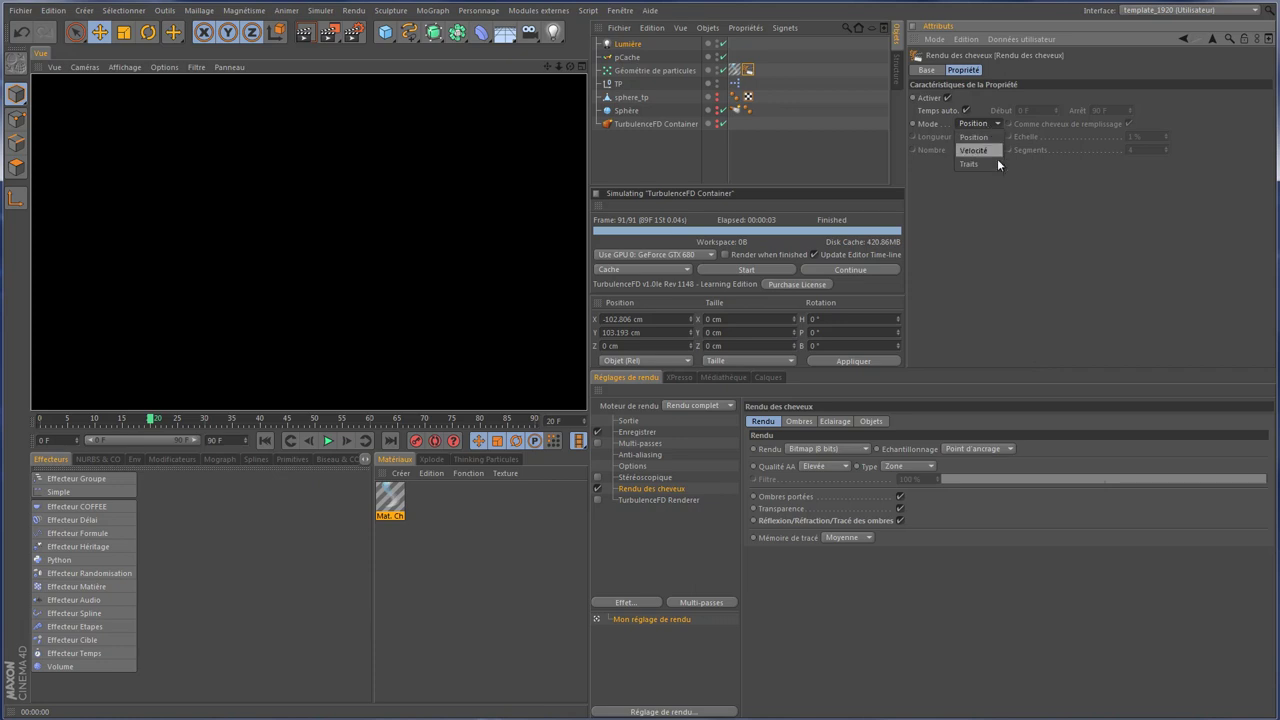
click(996, 153)
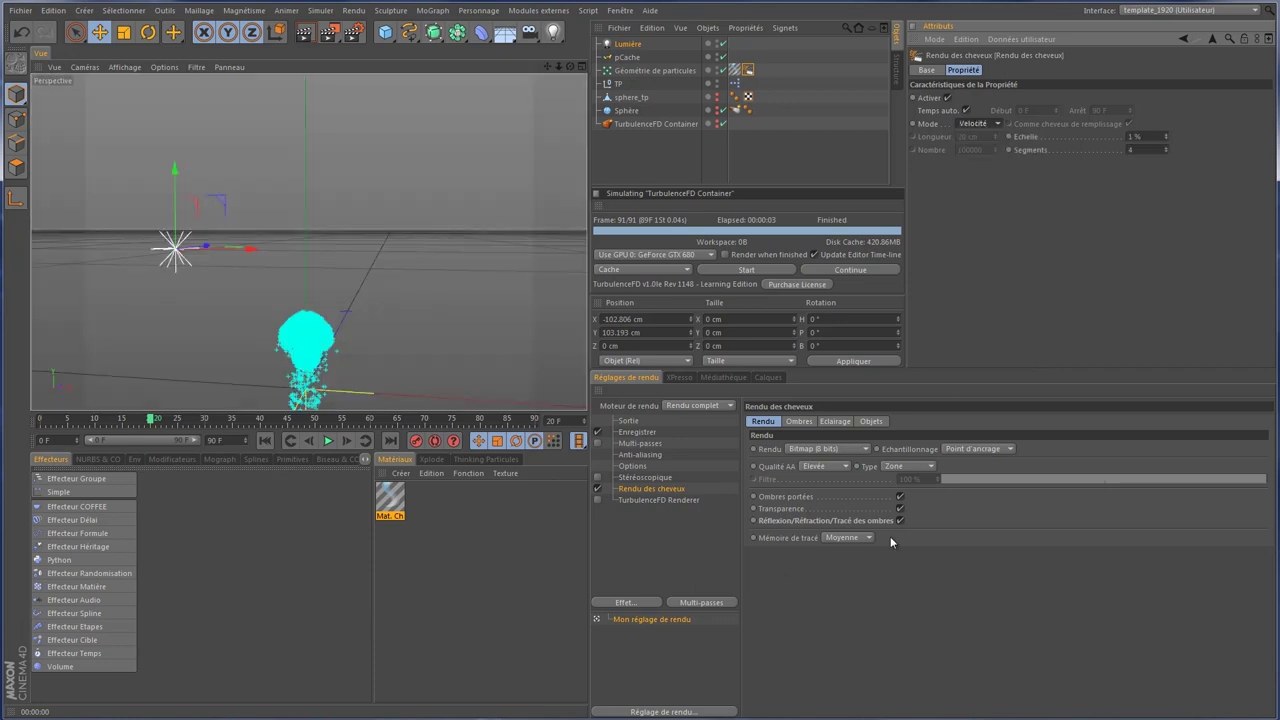
key(ctrl+r)
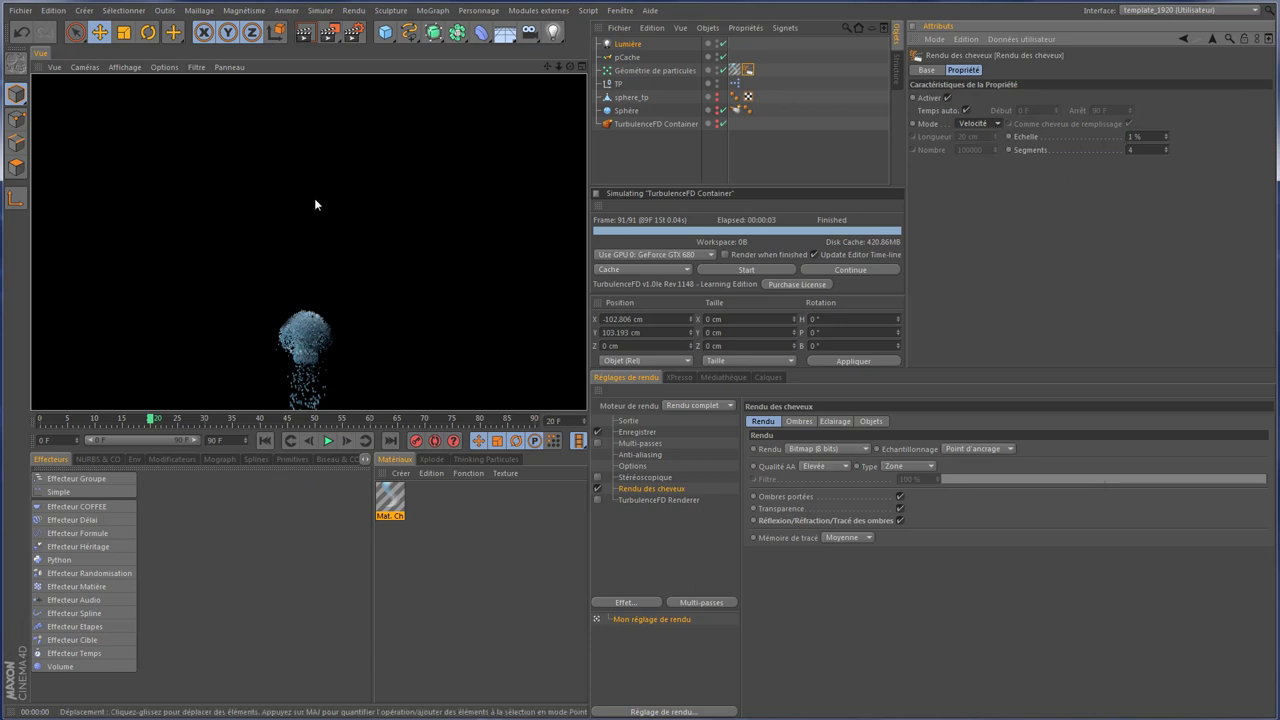
Step: Render all 91 frames at 800×600 without saving, scrub through them, and return to frame 0
click(322, 38)
click(719, 324)
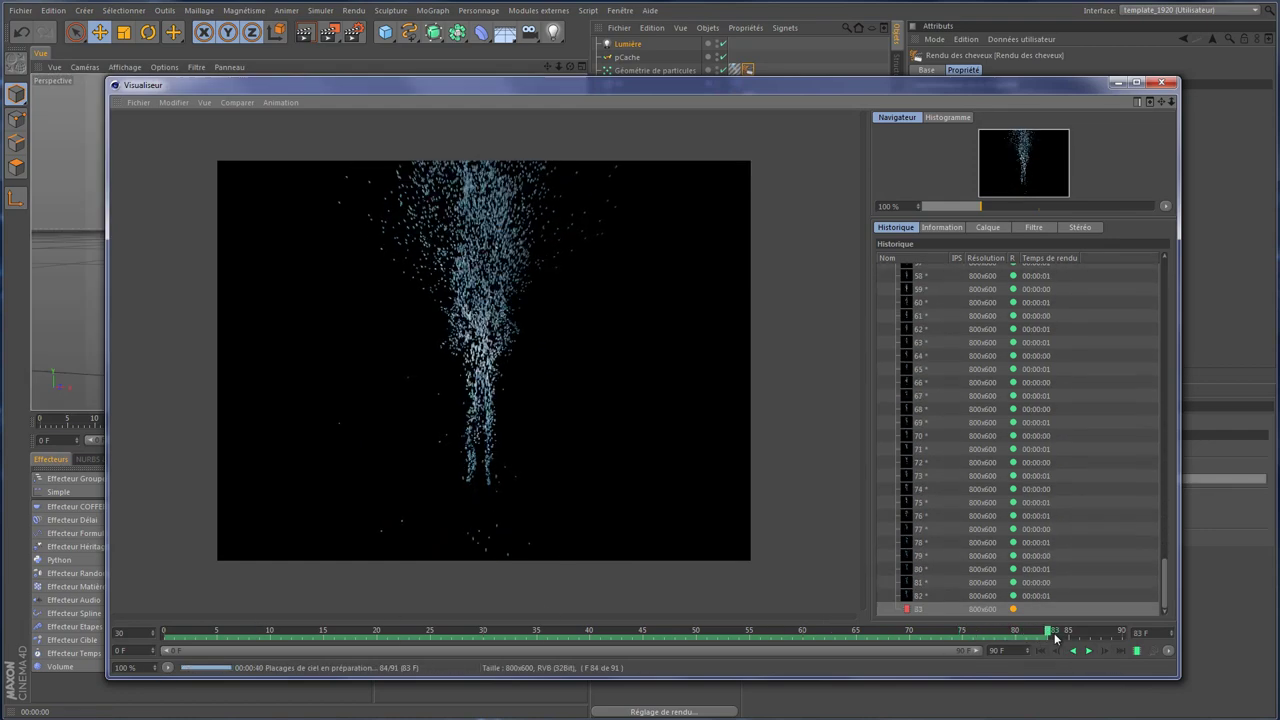
mouse_move(1055, 638)
mouse_down()
mouse_move(300, 641)
mouse_move(866, 645)
mouse_move(419, 641)
mouse_move(80, 657)
mouse_move(719, 632)
mouse_move(470, 640)
mouse_move(1152, 654)
mouse_up()
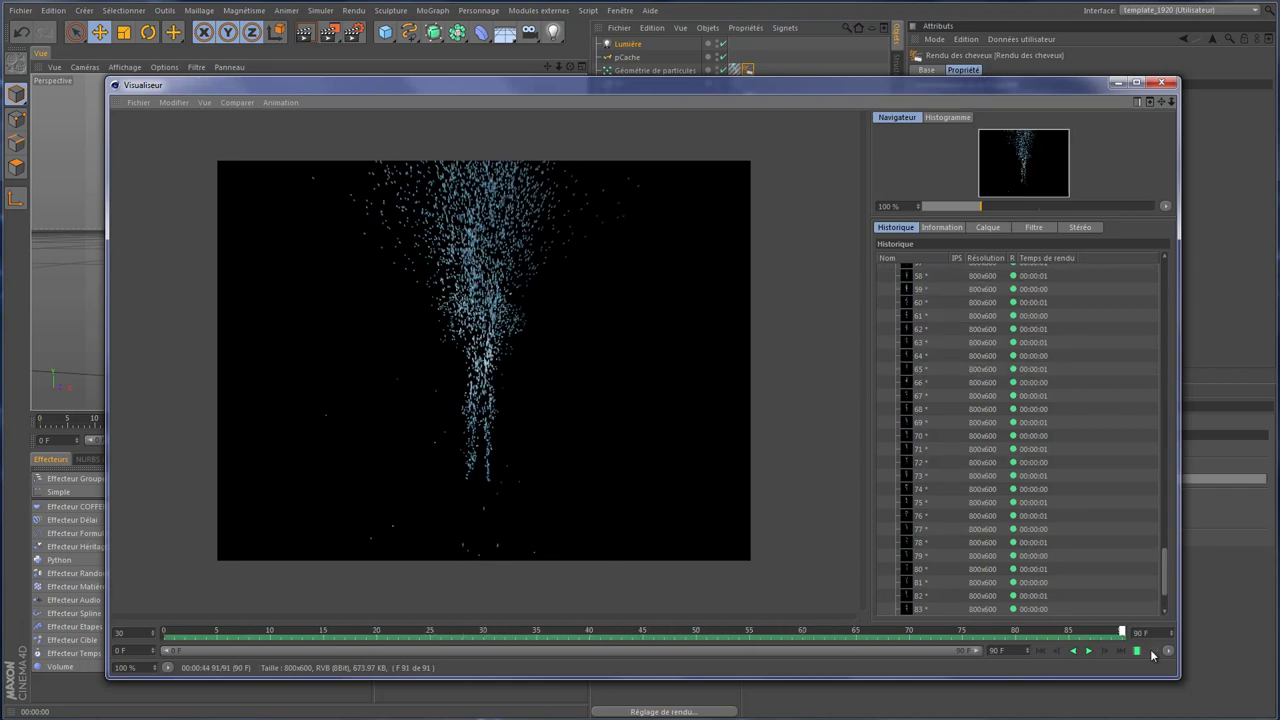
click(1042, 648)
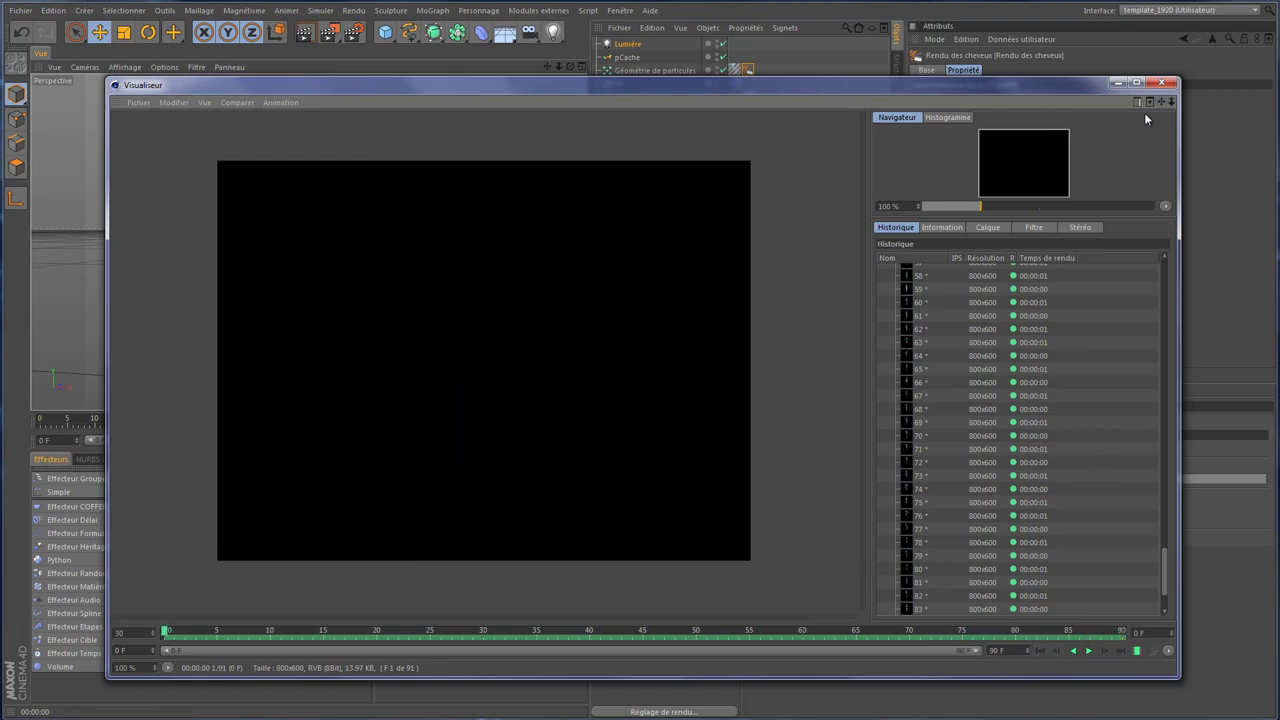